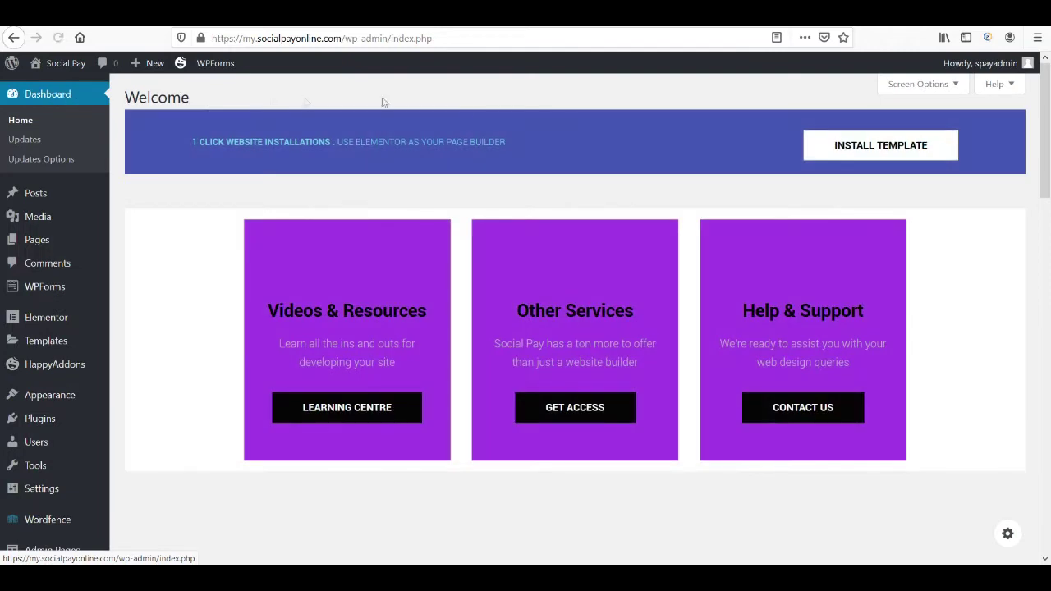
# Import the complete Mountain starter site, keeping customizer settings, widgets and content selected.
pyautogui.click(868, 152)
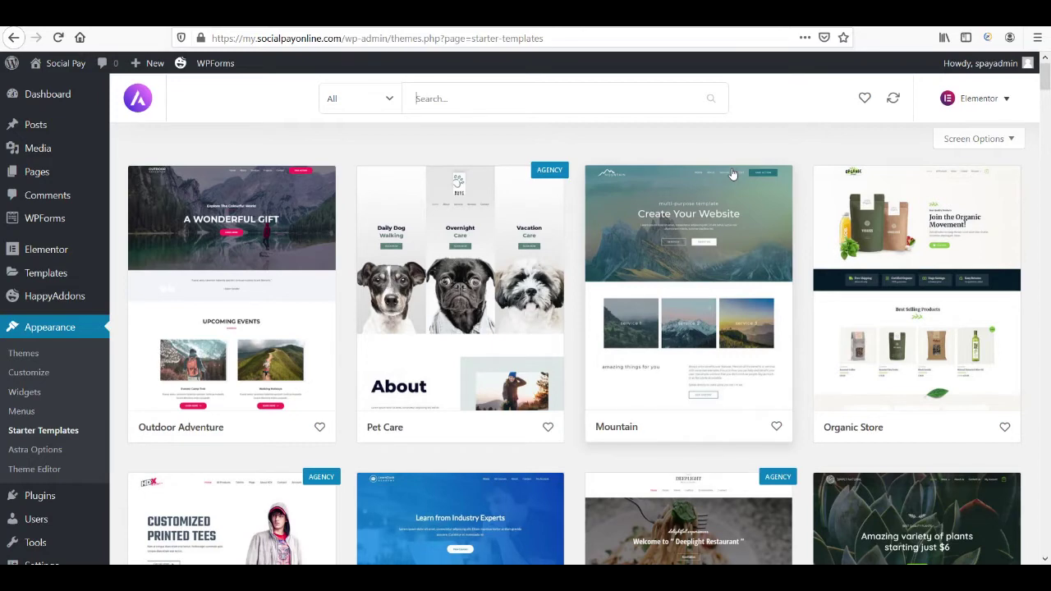
pyautogui.click(733, 184)
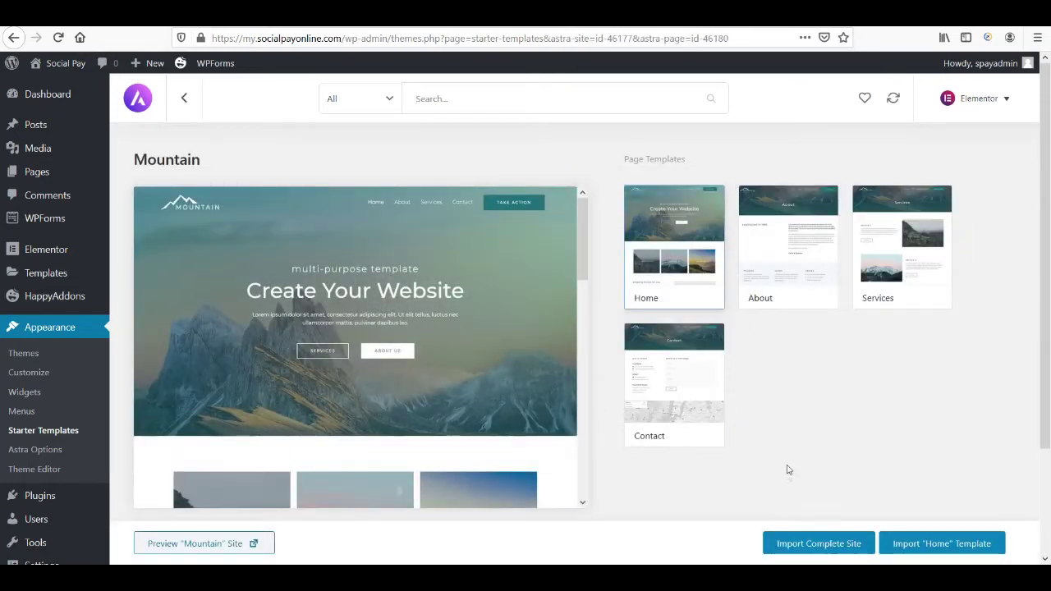
pyautogui.click(804, 542)
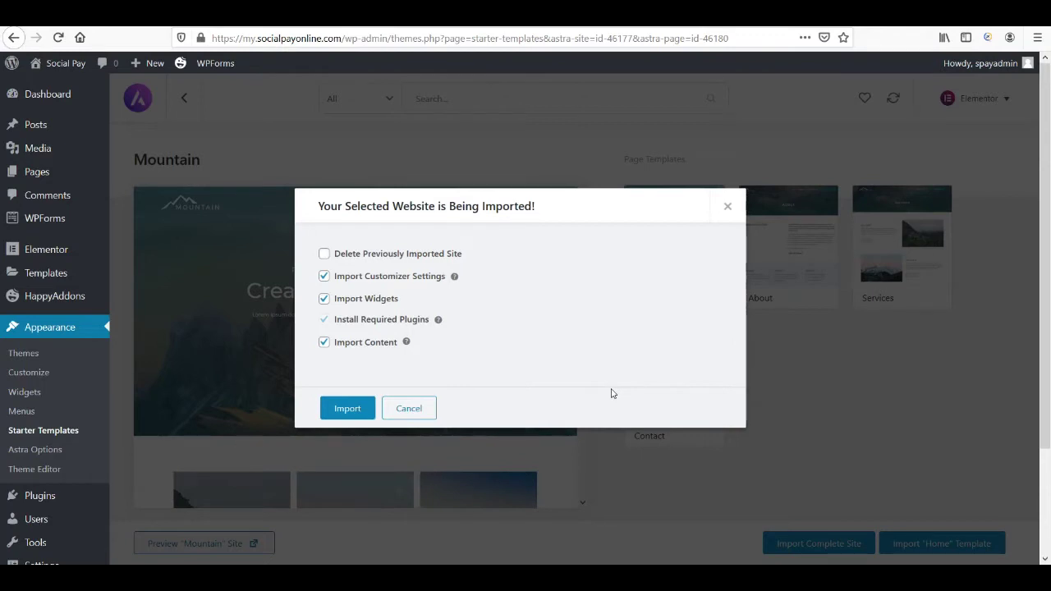
pyautogui.click(360, 415)
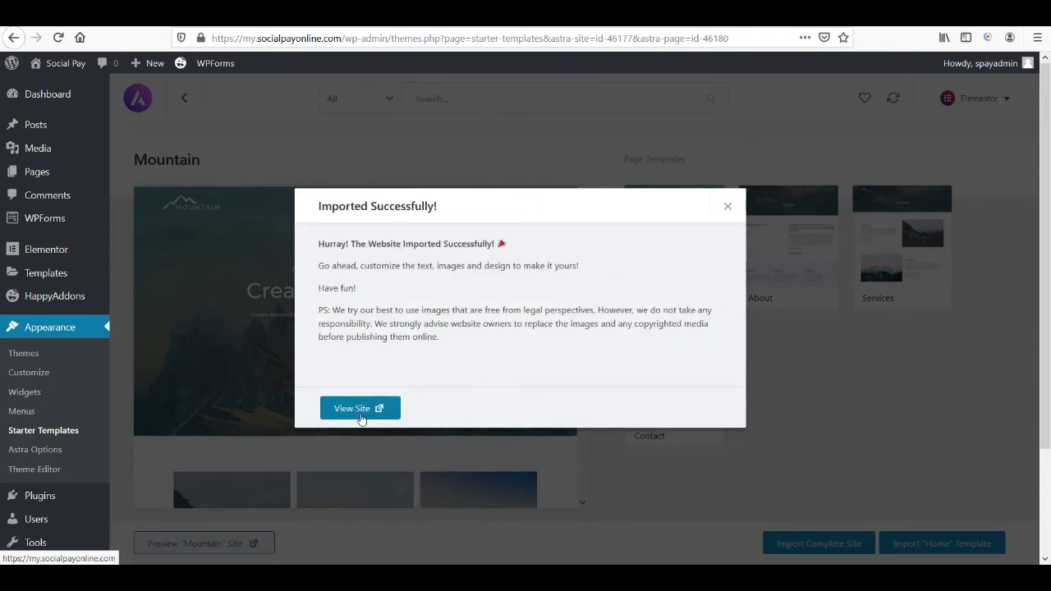
# View the imported site and look through the whole home page from header to footer.
pyautogui.click(360, 409)
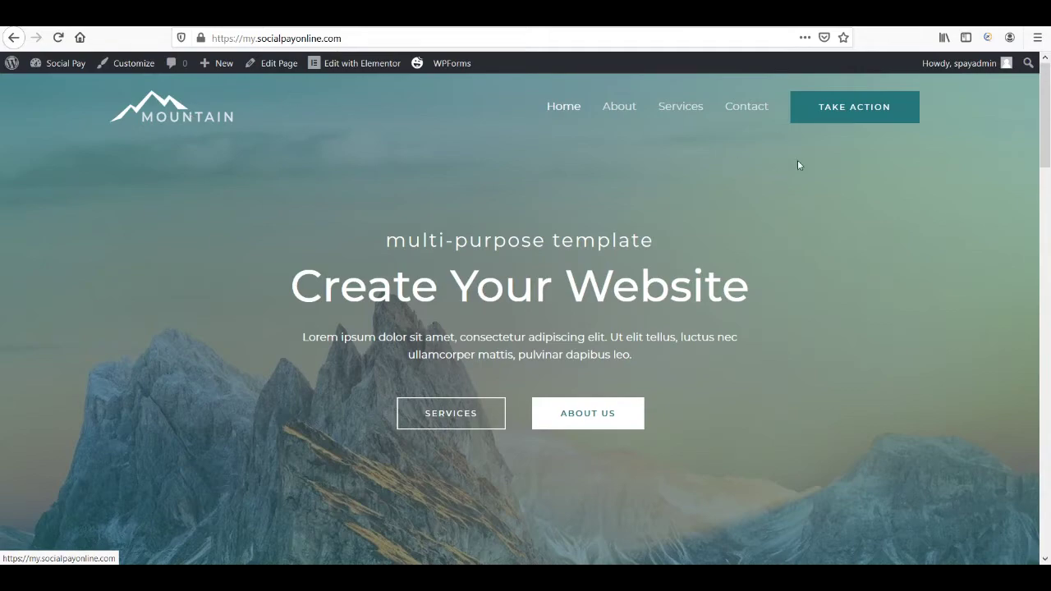
pyautogui.moveTo(1045, 148); pyautogui.dragTo(1045, 538)
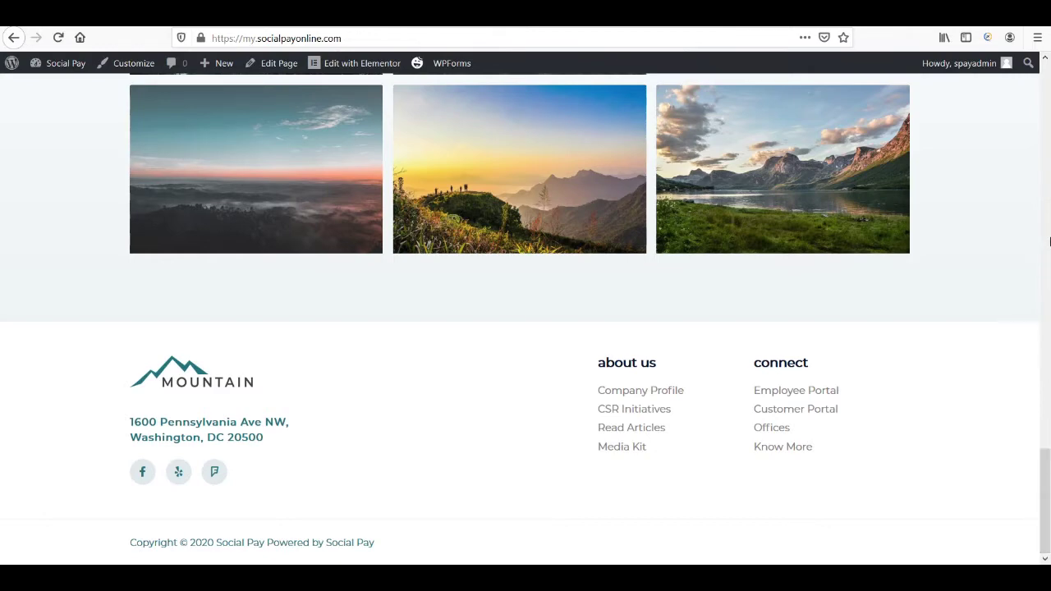
pyautogui.scroll(10, 1022, 385)
pyautogui.scroll(10, 1023, 386)
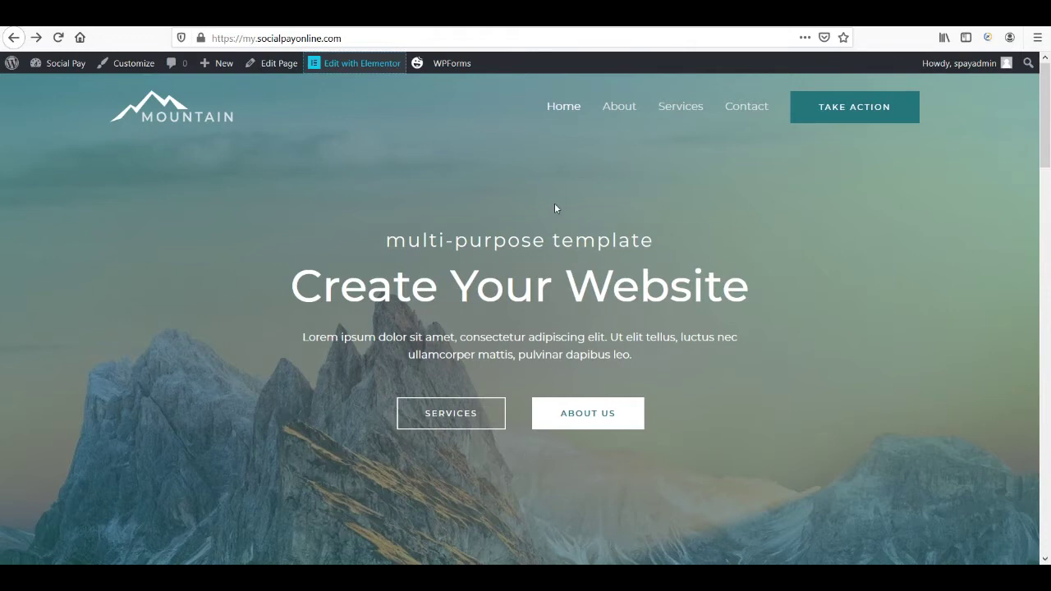
# Open the home page in the Elementor editor and review its sections down to the image gallery.
pyautogui.click(376, 66)
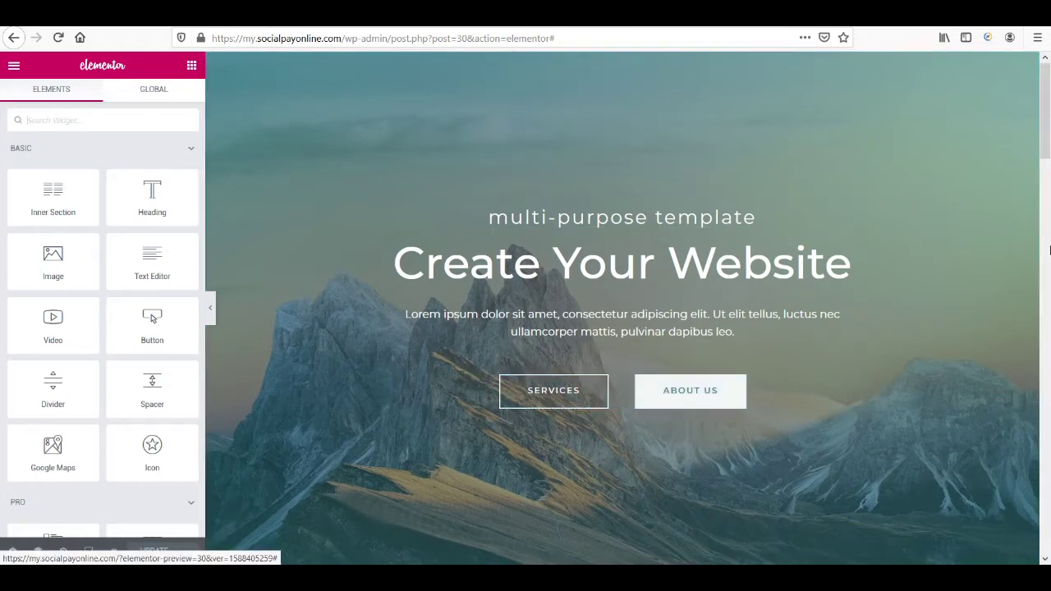
pyautogui.moveTo(1044, 146); pyautogui.dragTo(1046, 244)
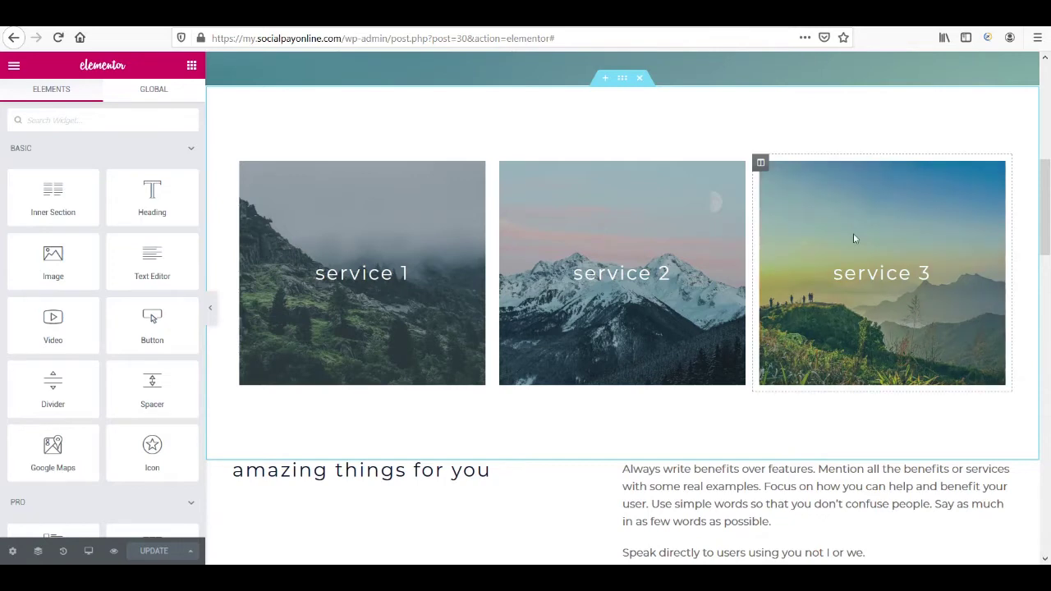
pyautogui.moveTo(1048, 215); pyautogui.dragTo(1048, 289)
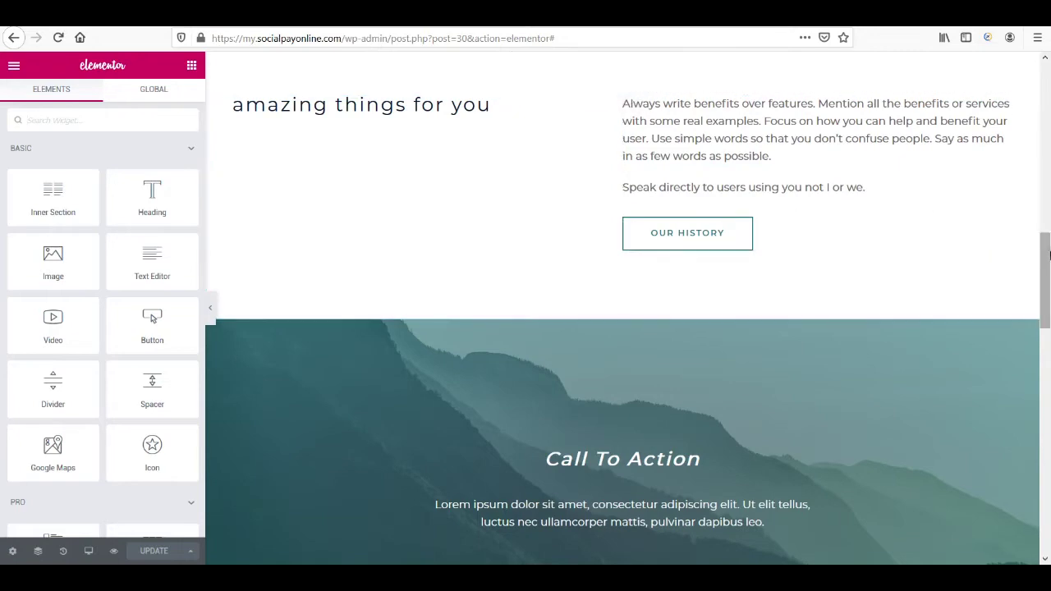
pyautogui.moveTo(1048, 254); pyautogui.dragTo(1048, 304)
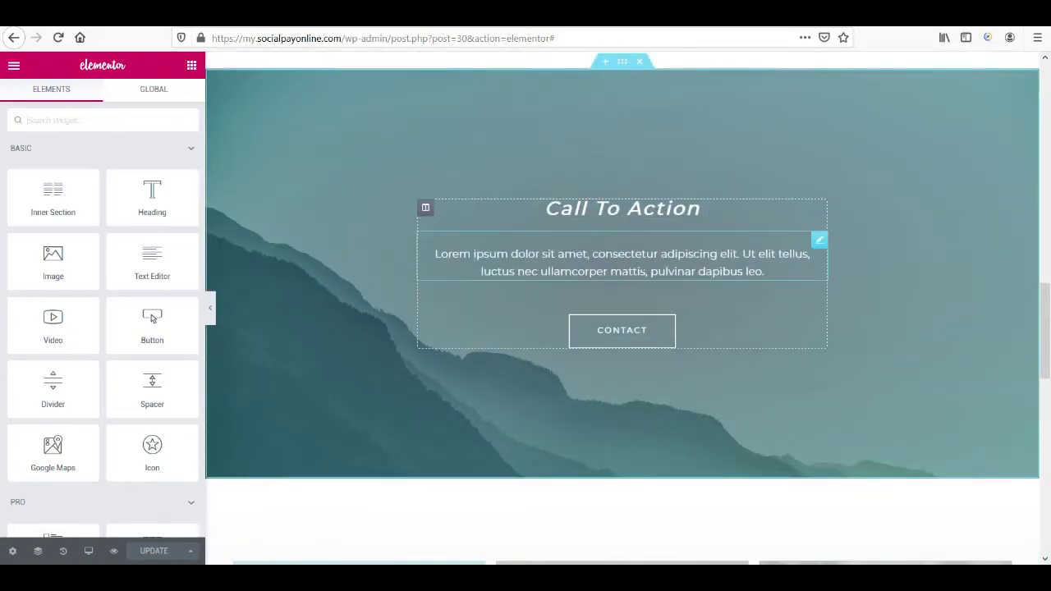
pyautogui.moveTo(1048, 335); pyautogui.dragTo(1048, 398)
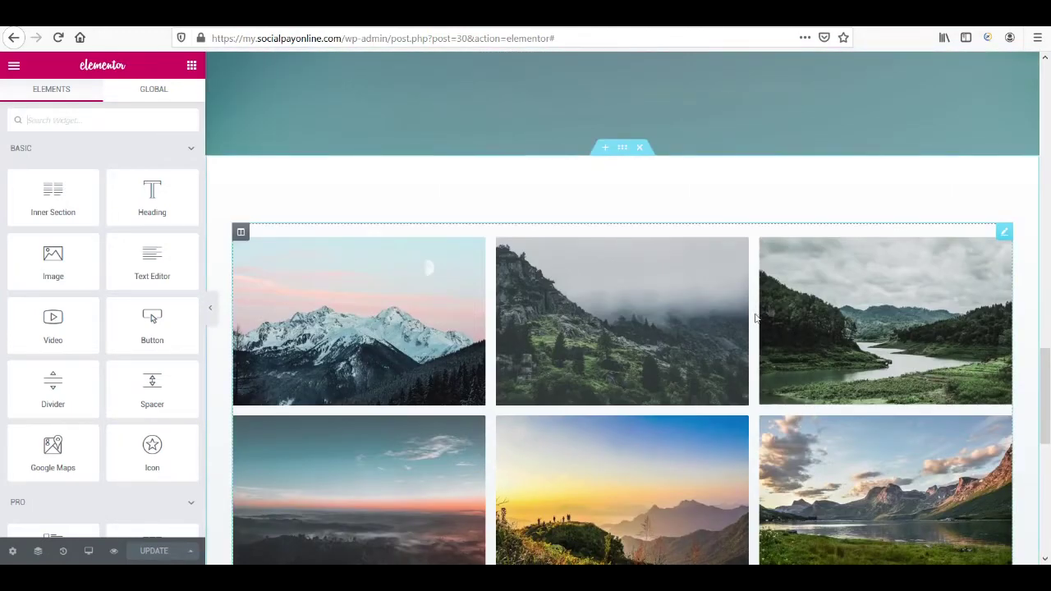
pyautogui.scroll(-2, 879, 356)
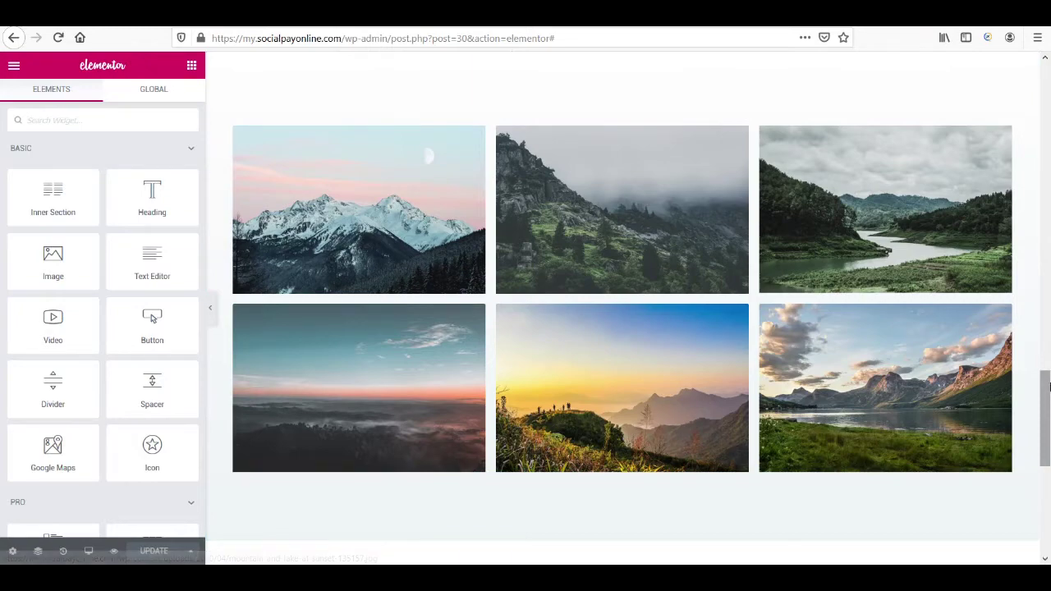
# Add a new section with four equal columns below the image gallery.
pyautogui.moveTo(1046, 402); pyautogui.dragTo(1047, 466)
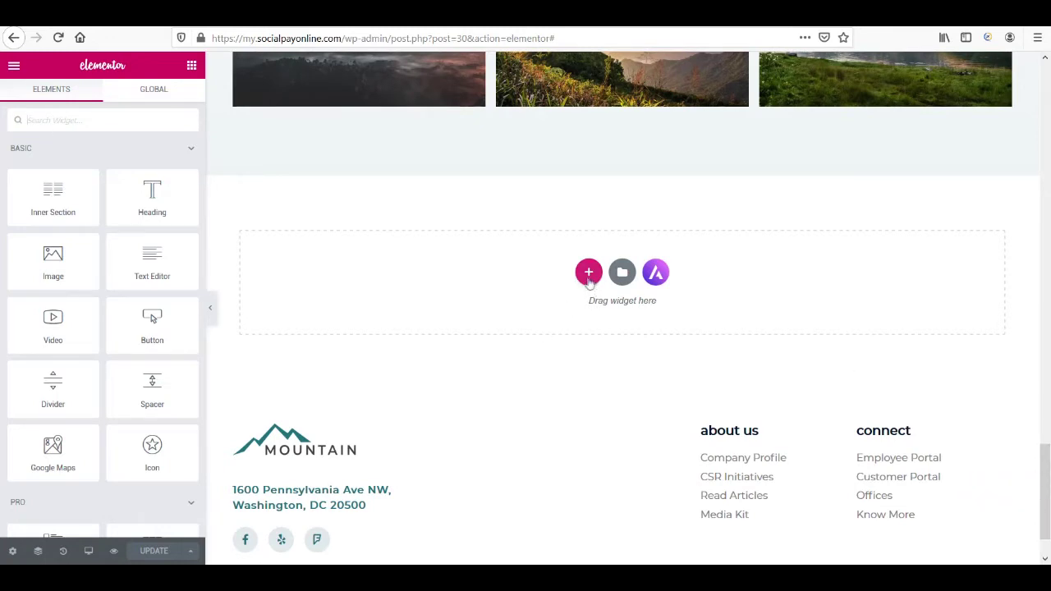
pyautogui.click(588, 274)
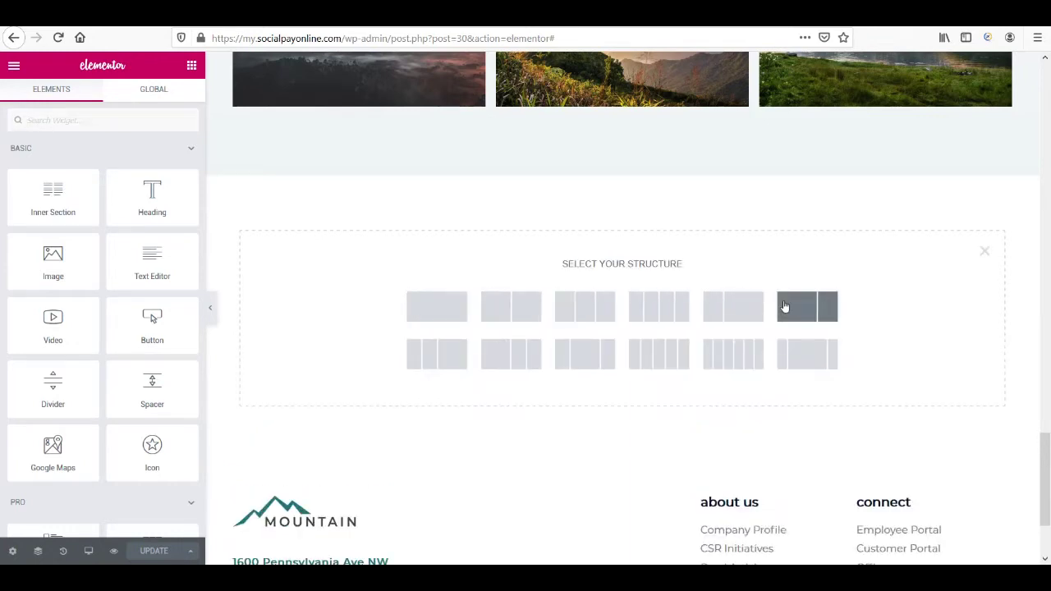
pyautogui.click(645, 311)
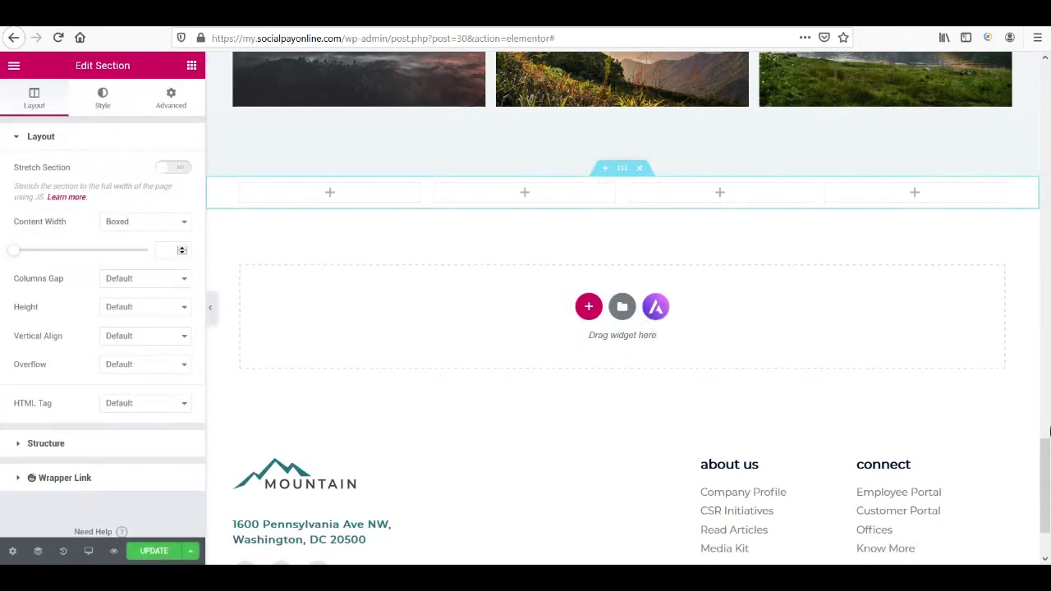
pyautogui.scroll(5, 1048, 466)
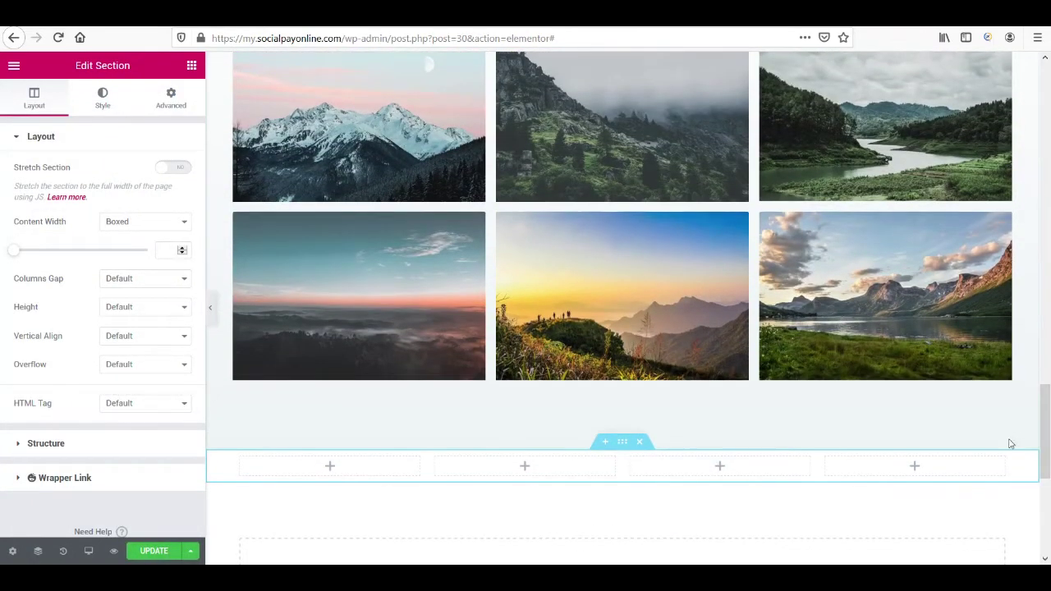
# Place a Heading widget in the new section's first column and try editing its text directly on the page.
pyautogui.click(331, 468)
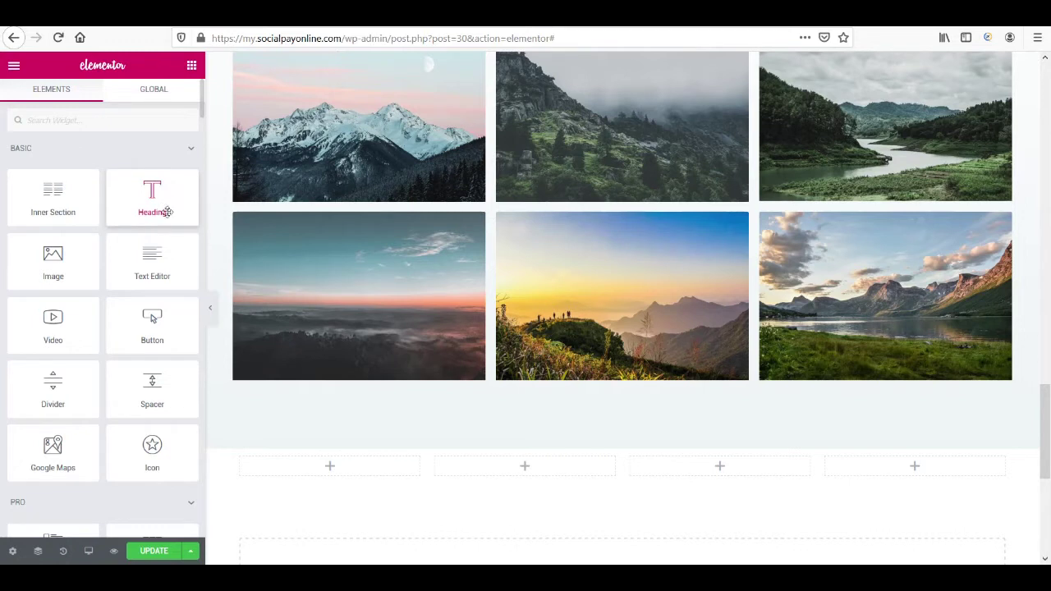
pyautogui.moveTo(149, 201); pyautogui.dragTo(332, 476)
pyautogui.write('dlndalvsnvsa')
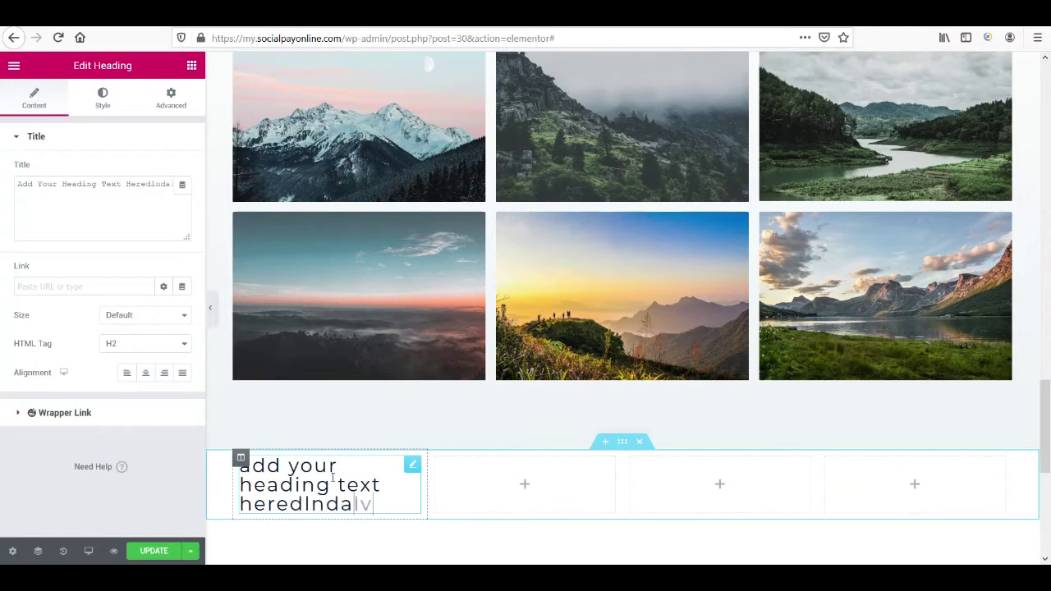
pyautogui.press('BackSpace')
pyautogui.press('BackSpace')
pyautogui.press('BackSpace')
pyautogui.press('BackSpace')
pyautogui.press('BackSpace')
pyautogui.press('BackSpace')
pyautogui.press('BackSpace')
pyautogui.press('BackSpace')
pyautogui.press('BackSpace')
# Replace the new heading's title with "website setting".
pyautogui.click(164, 183)
pyautogui.moveTo(164, 183); pyautogui.dragTo(19, 184)
pyautogui.write('adndgdngdignsf')
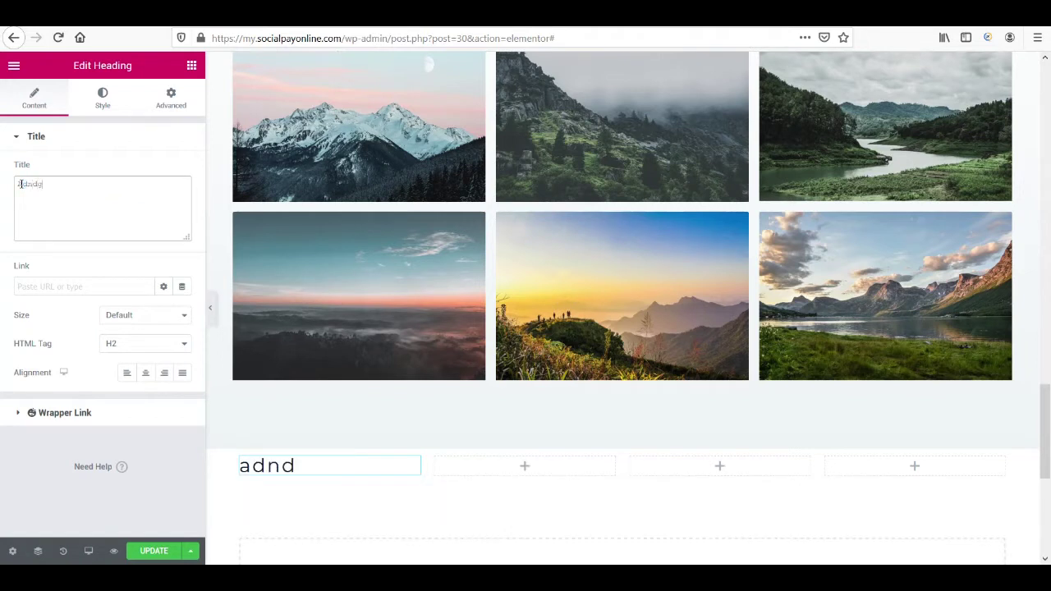
pyautogui.press('BackSpace')
pyautogui.press('BackSpace')
pyautogui.press('BackSpace')
pyautogui.press('BackSpace')
pyautogui.press('BackSpace')
pyautogui.press('BackSpace')
pyautogui.press('BackSpace')
pyautogui.press('BackSpace')
pyautogui.press('BackSpace')
pyautogui.press('BackSpace')
pyautogui.press('BackSpace')
pyautogui.press('BackSpace')
pyautogui.press('BackSpace')
pyautogui.press('BackSpace')
pyautogui.write('wweb')
pyautogui.press('BackSpace')
pyautogui.press('BackSpace')
pyautogui.press('BackSpace')
pyautogui.write('ebsiet se')
pyautogui.press('BackSpace')
pyautogui.press('BackSpace')
pyautogui.press('BackSpace')
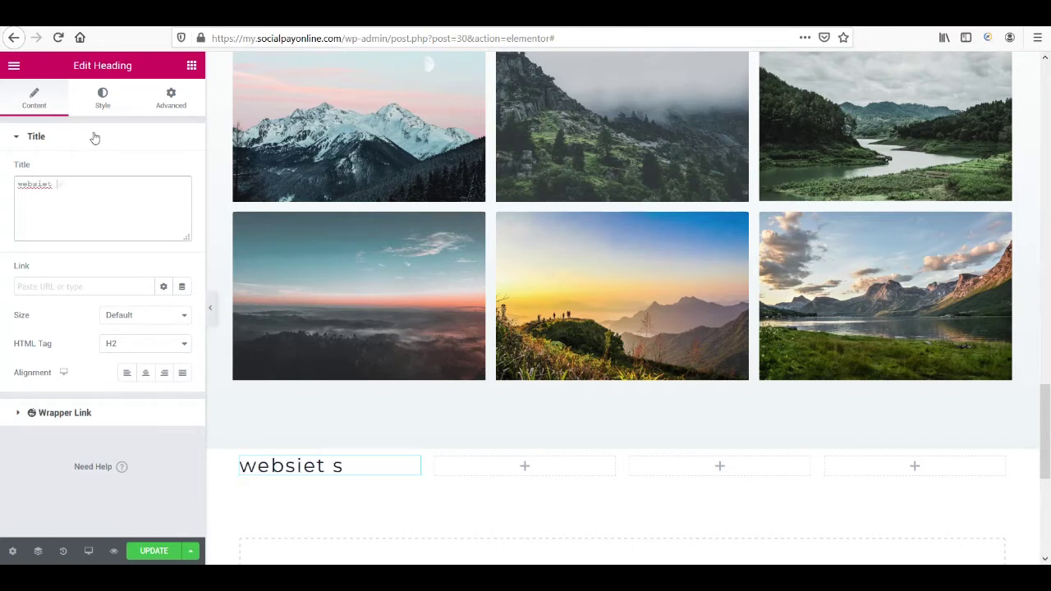
pyautogui.press('BackSpace')
pyautogui.press('BackSpace')
pyautogui.write('te setting')
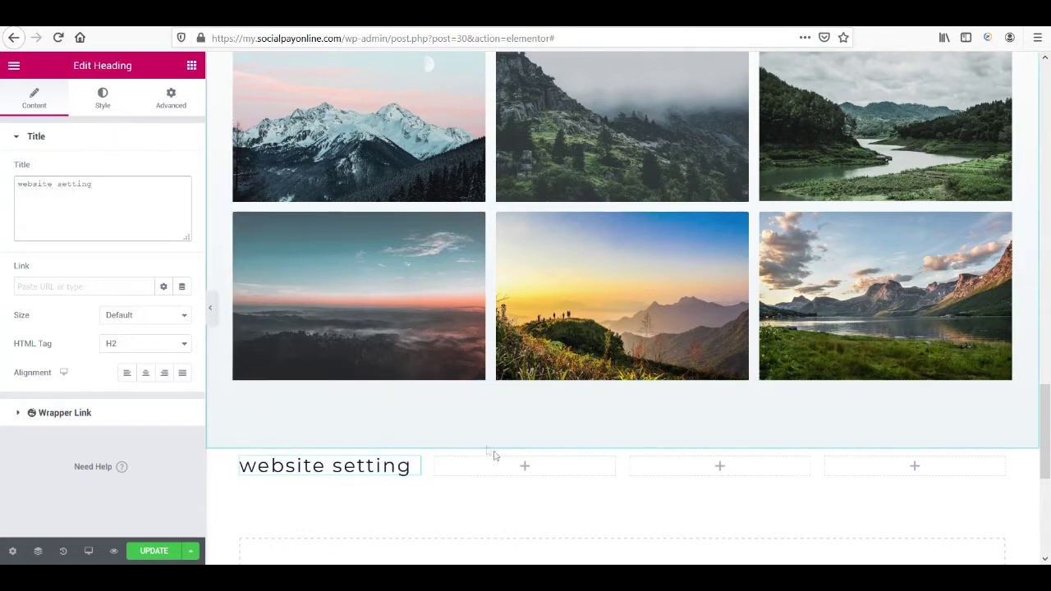
# Delete the four-column section containing the "website setting" heading.
pyautogui.moveTo(651, 456)
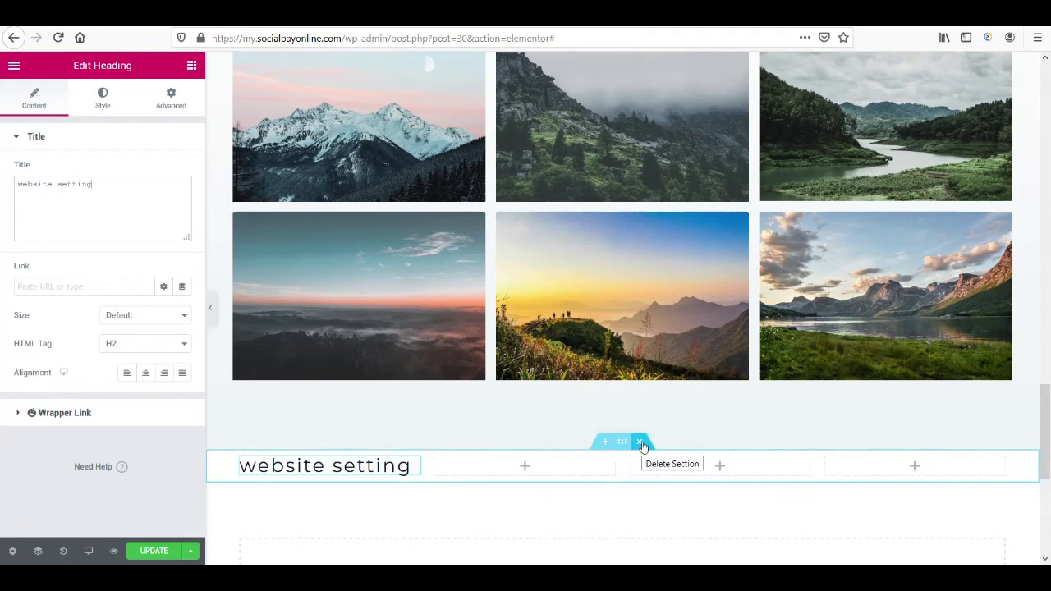
pyautogui.click(643, 444)
# Open the hero section's "multi-purpose template" heading for editing.
pyautogui.moveTo(1046, 457); pyautogui.dragTo(1046, 111)
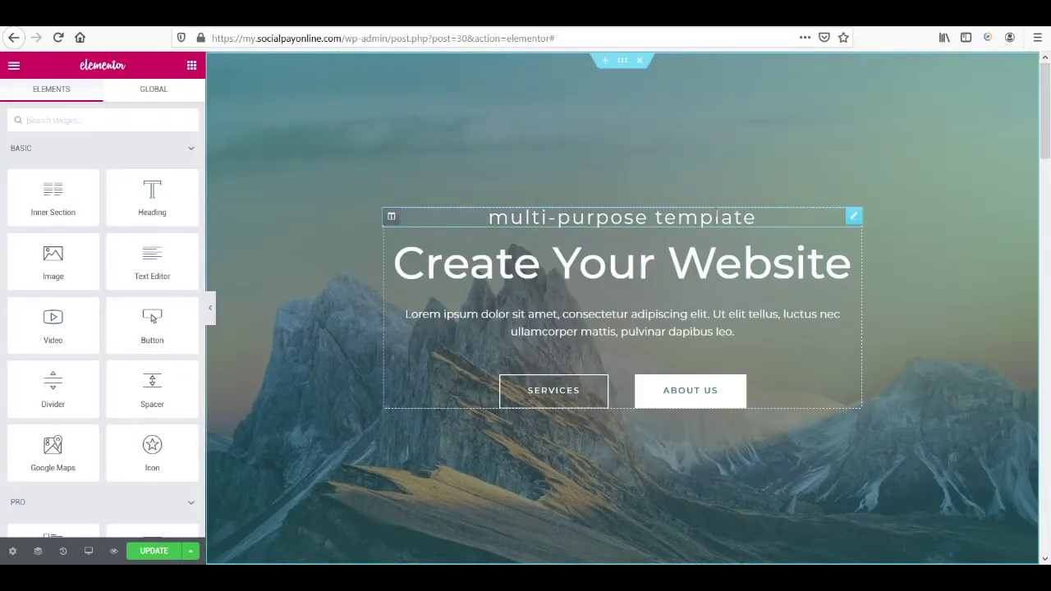
pyautogui.click(747, 217)
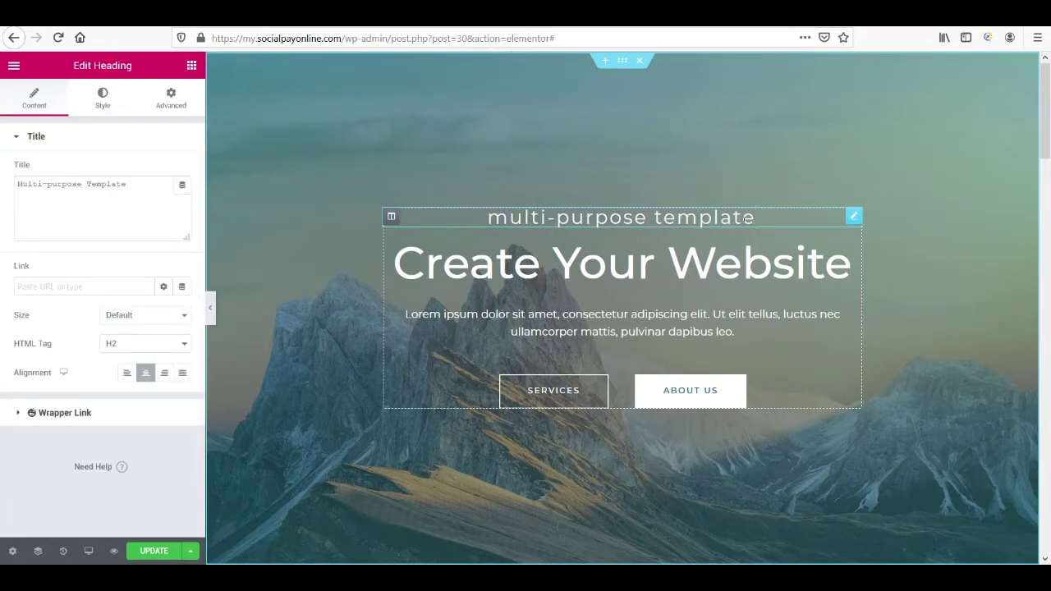
# Change the text of the hero section's Services button to "Get now".
pyautogui.click(538, 398)
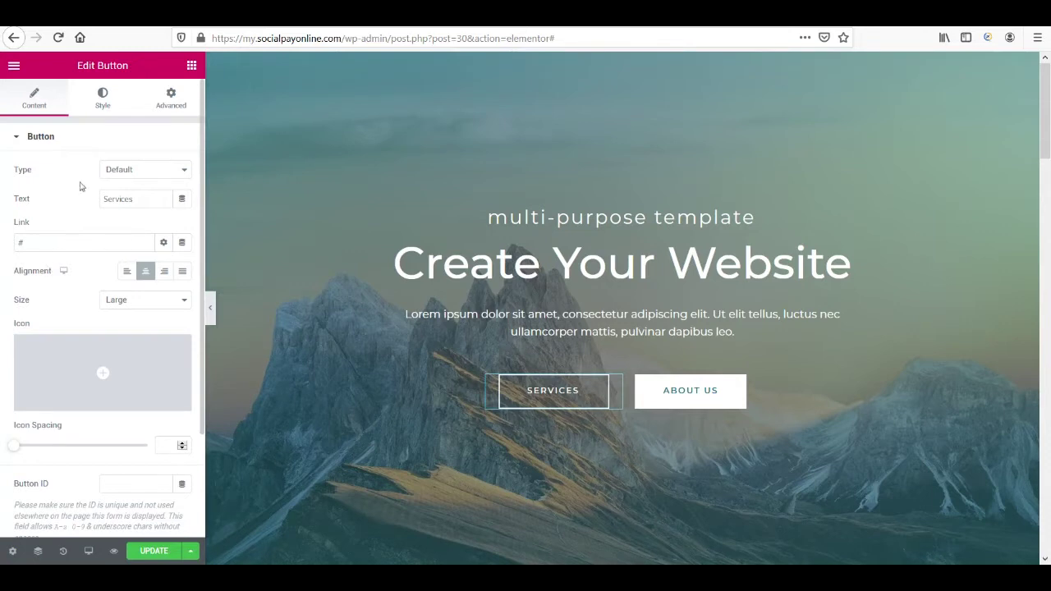
pyautogui.moveTo(139, 199); pyautogui.dragTo(95, 198)
pyautogui.write('Get now')
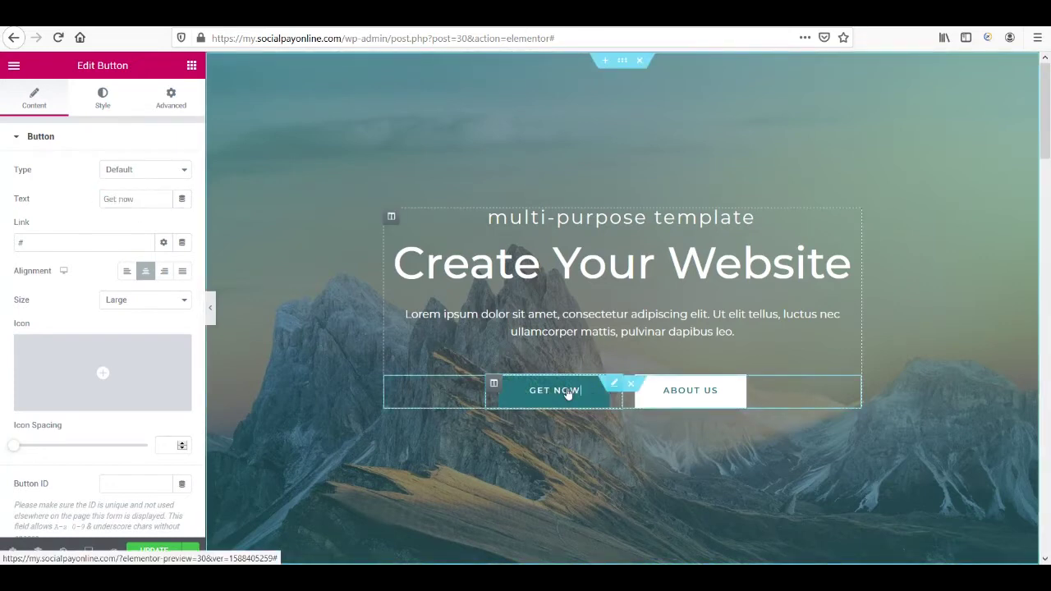
pyautogui.press('BackSpace')
pyautogui.press('BackSpace')
pyautogui.press('BackSpace')
pyautogui.press('BackSpace')
pyautogui.write('now')
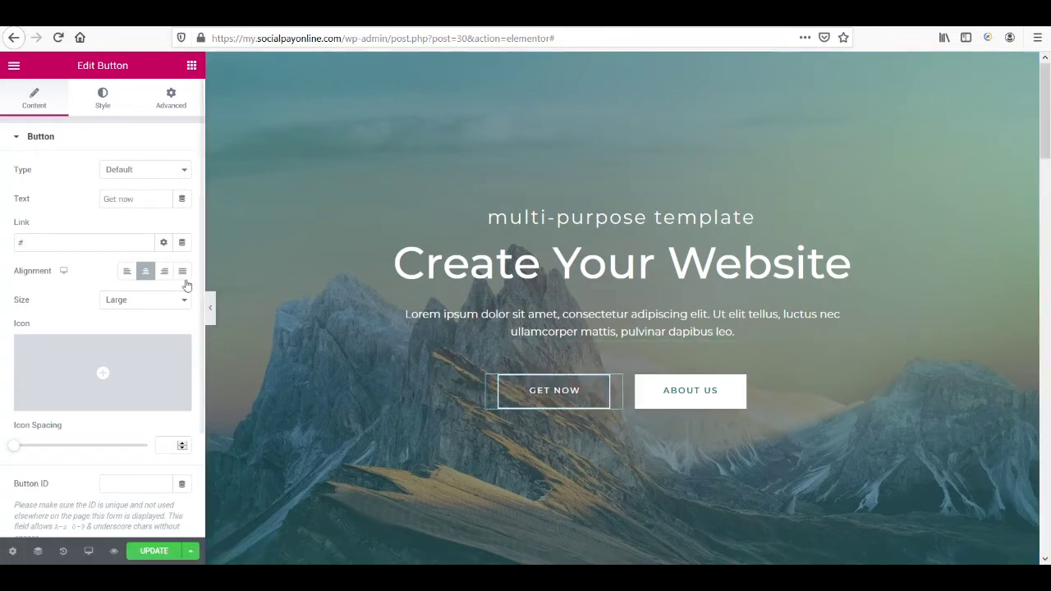
# Replace the button's placeholder link with a link to the site's About page.
pyautogui.click(108, 243)
pyautogui.press('BackSpace')
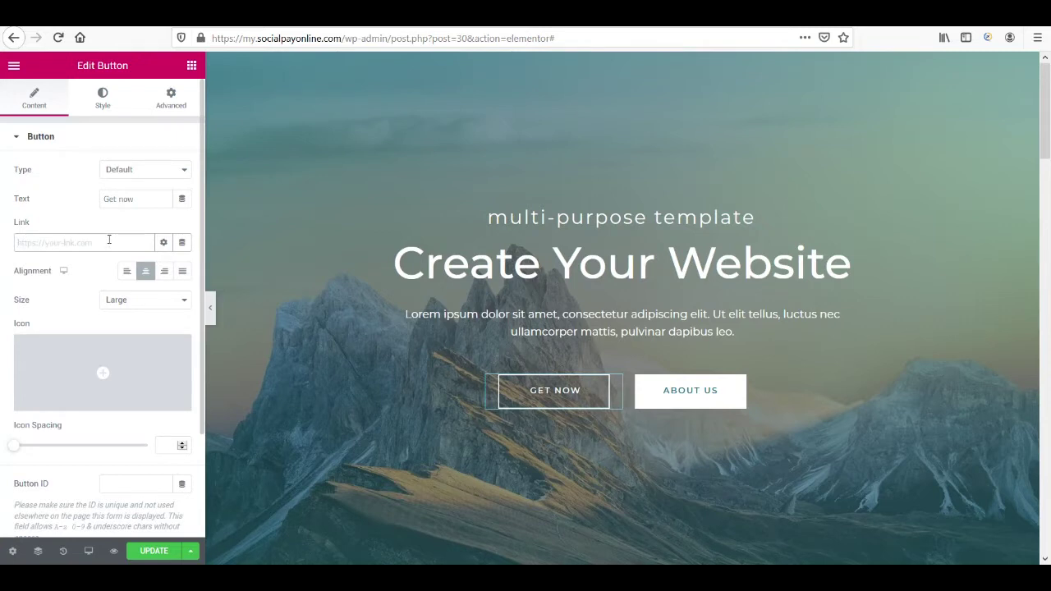
pyautogui.write('about')
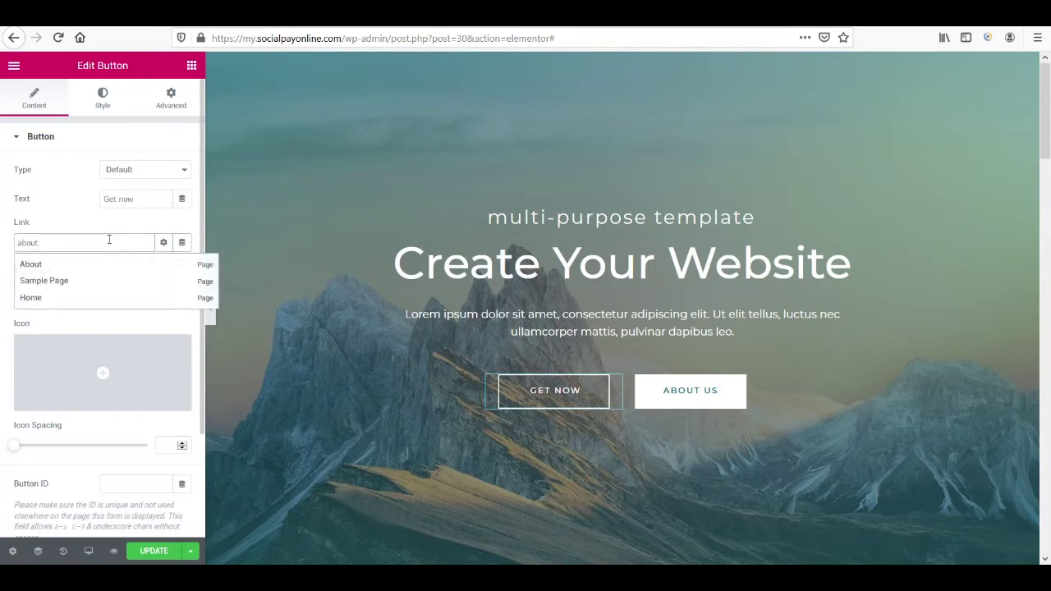
pyautogui.click(52, 269)
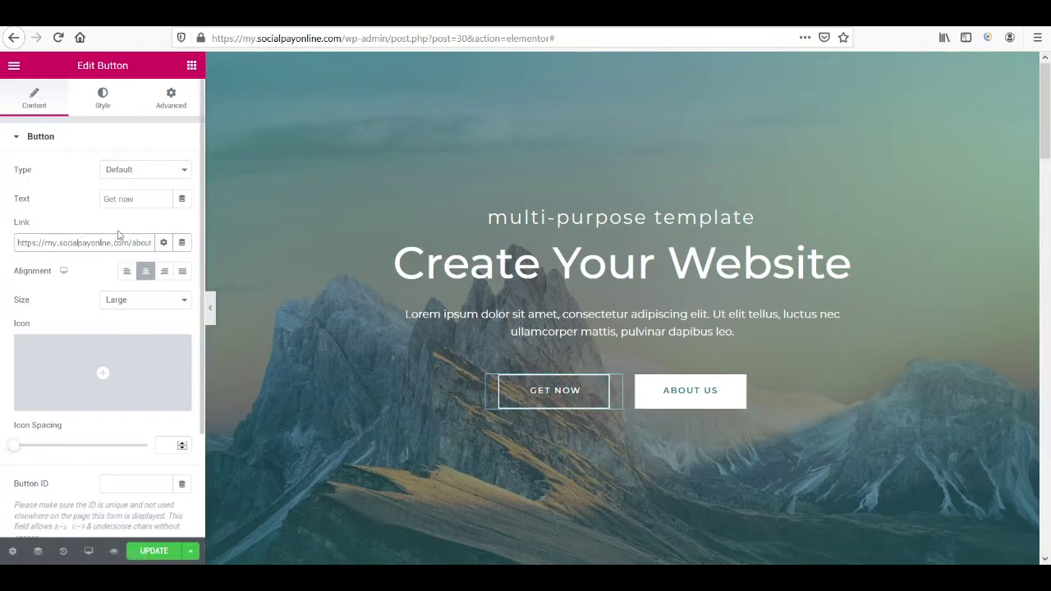
# Look at the button's link options for opening in a new window and adding nofollow.
pyautogui.click(164, 245)
pyautogui.click(62, 265)
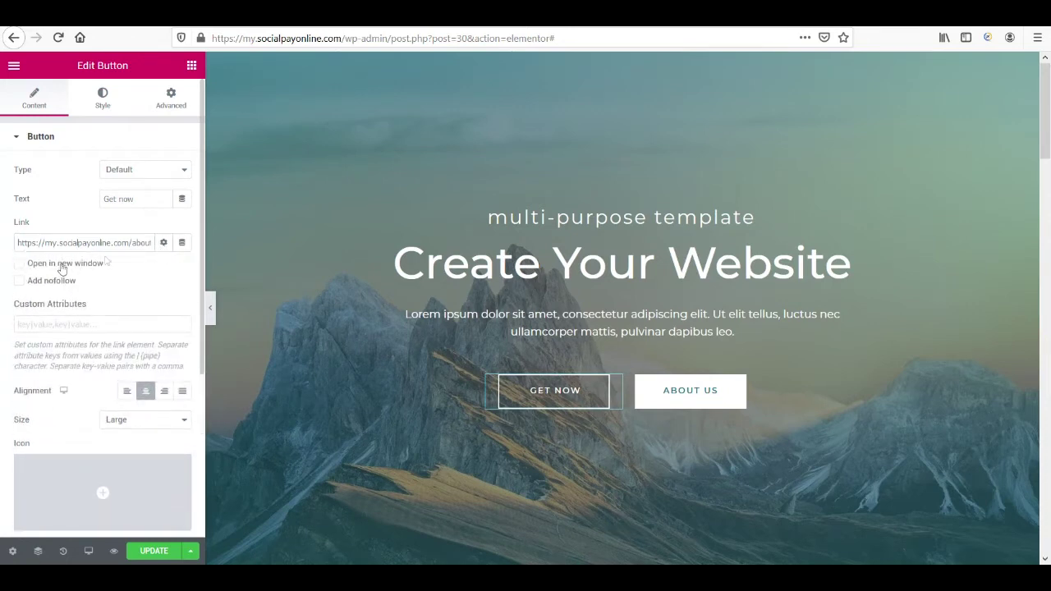
pyautogui.click(163, 242)
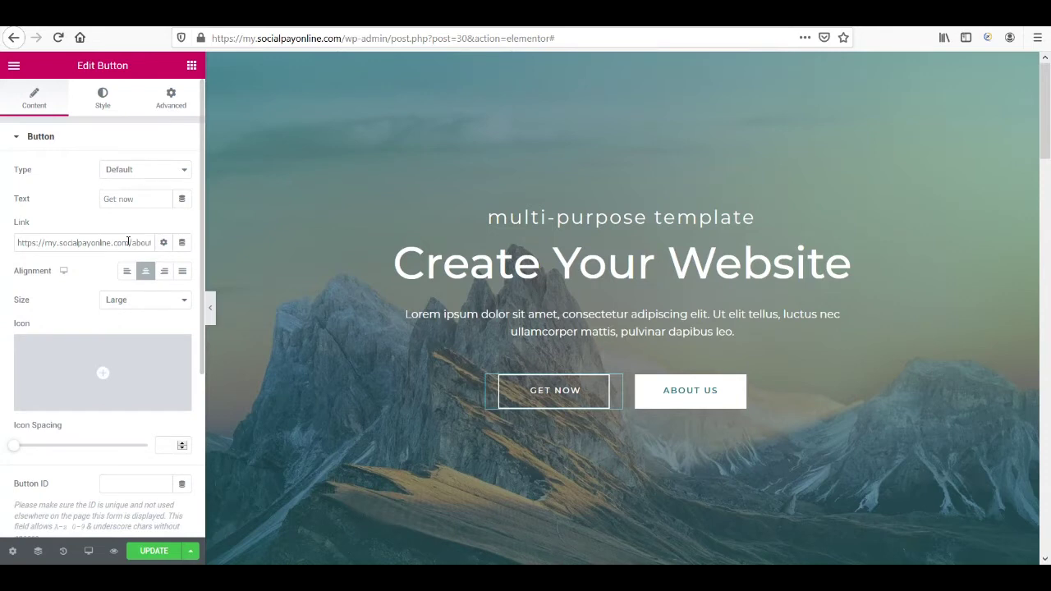
pyautogui.moveTo(45, 243); pyautogui.dragTo(202, 249)
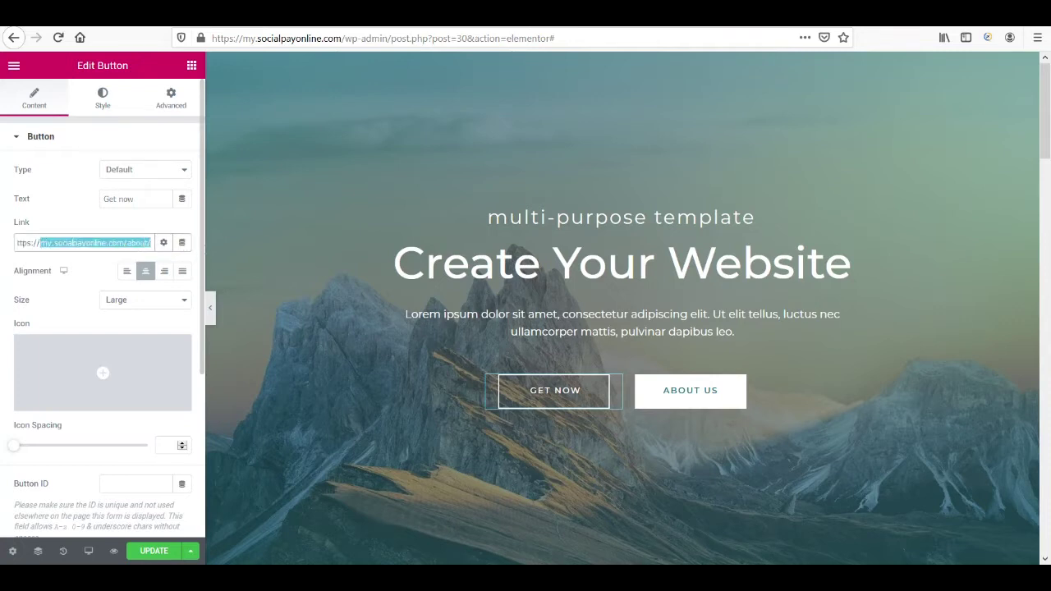
pyautogui.press('BackSpace')
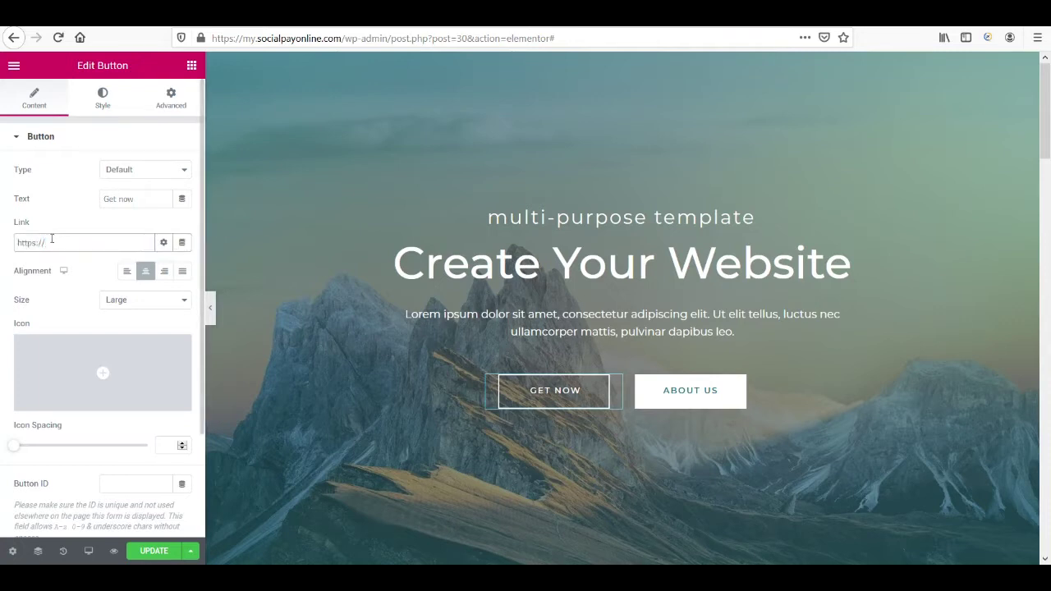
pyautogui.moveTo(52, 246); pyautogui.dragTo(11, 246)
pyautogui.click(50, 244)
pyautogui.moveTo(38, 243); pyautogui.dragTo(16, 243)
pyautogui.click(61, 223)
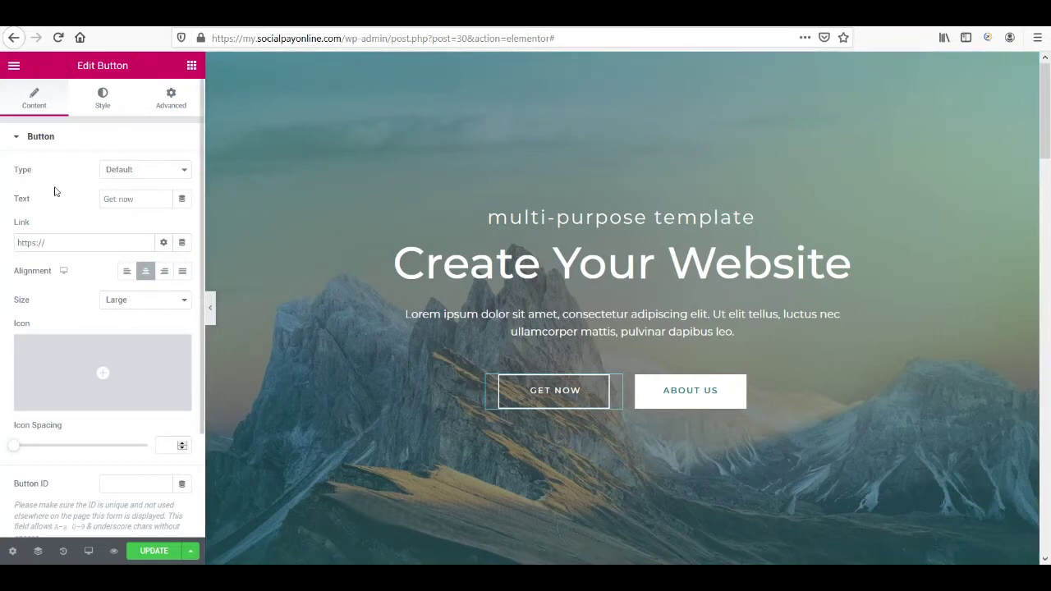
# Set the Get now button's typography to the Verdana font family at a size of 17 px.
pyautogui.click(113, 96)
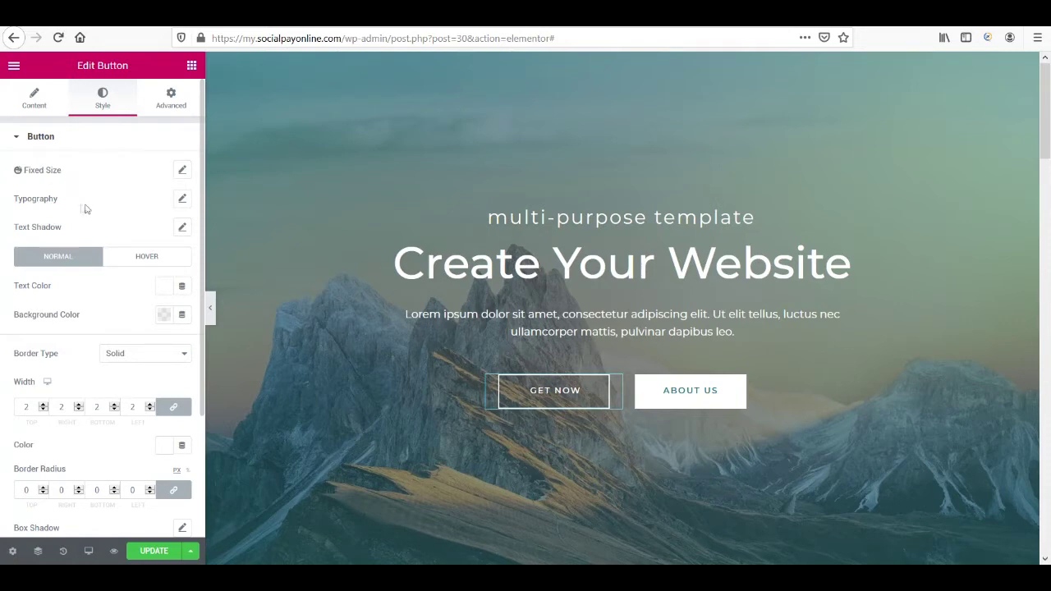
pyautogui.click(184, 200)
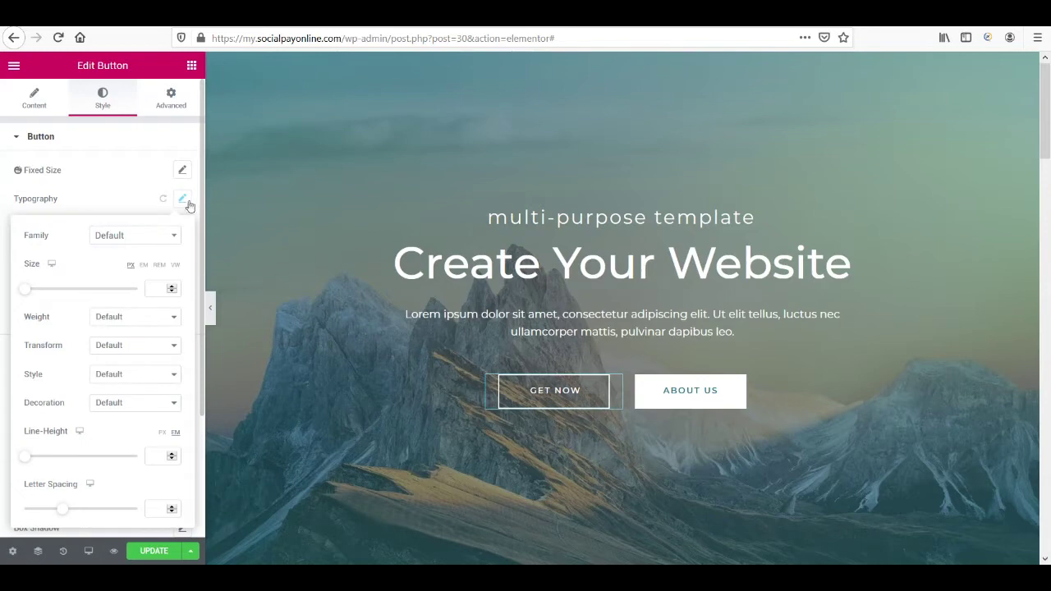
pyautogui.click(150, 237)
pyautogui.click(140, 351)
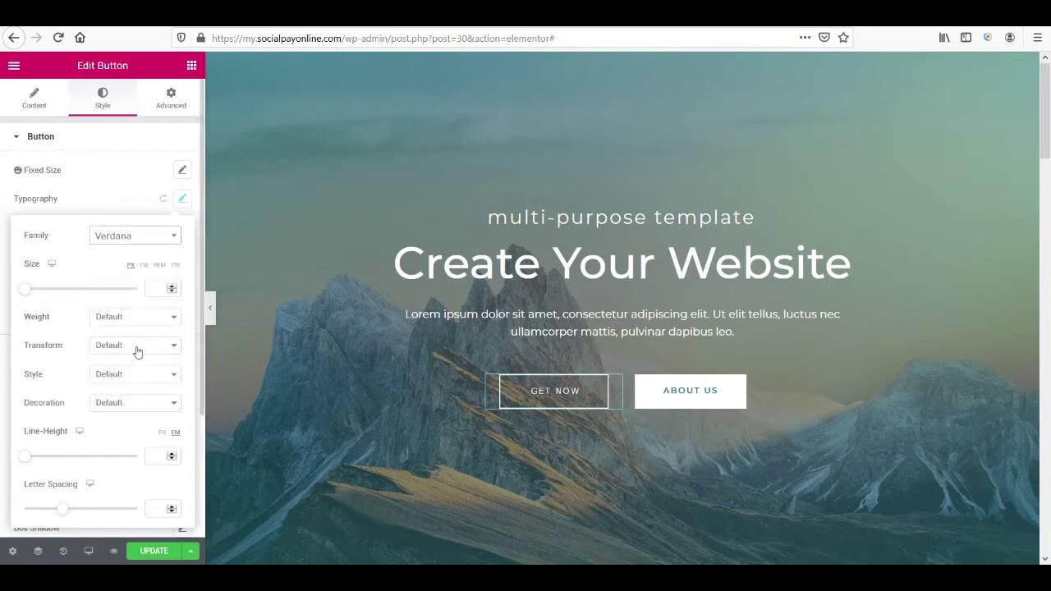
pyautogui.moveTo(28, 291)
pyautogui.mouseDown()
pyautogui.moveTo(85, 290)
pyautogui.moveTo(33, 293)
pyautogui.mouseUp()
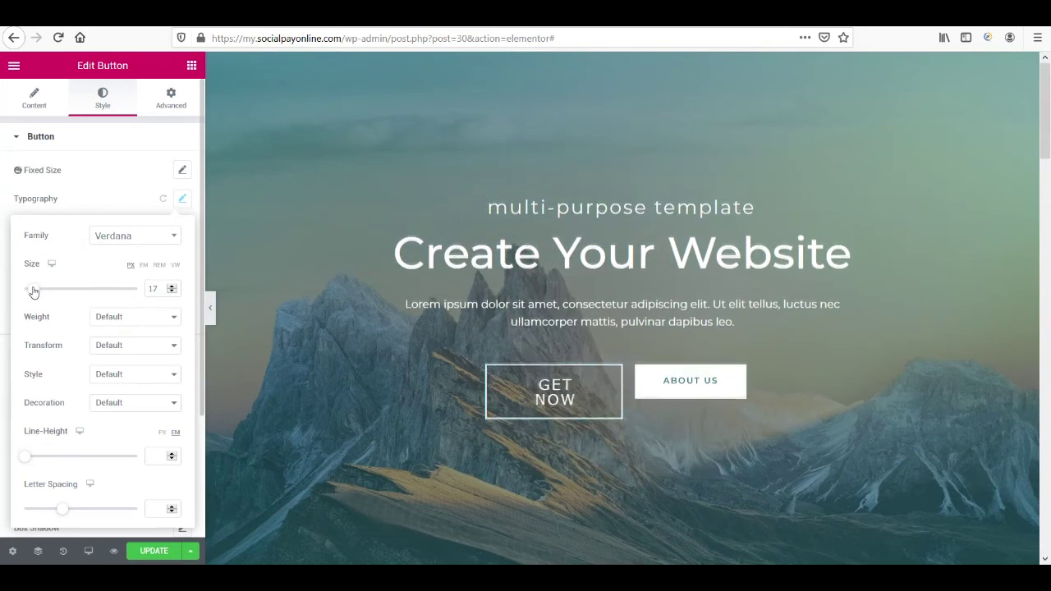
# Try font weights 300 and 800 on the Get now button's text.
pyautogui.click(111, 318)
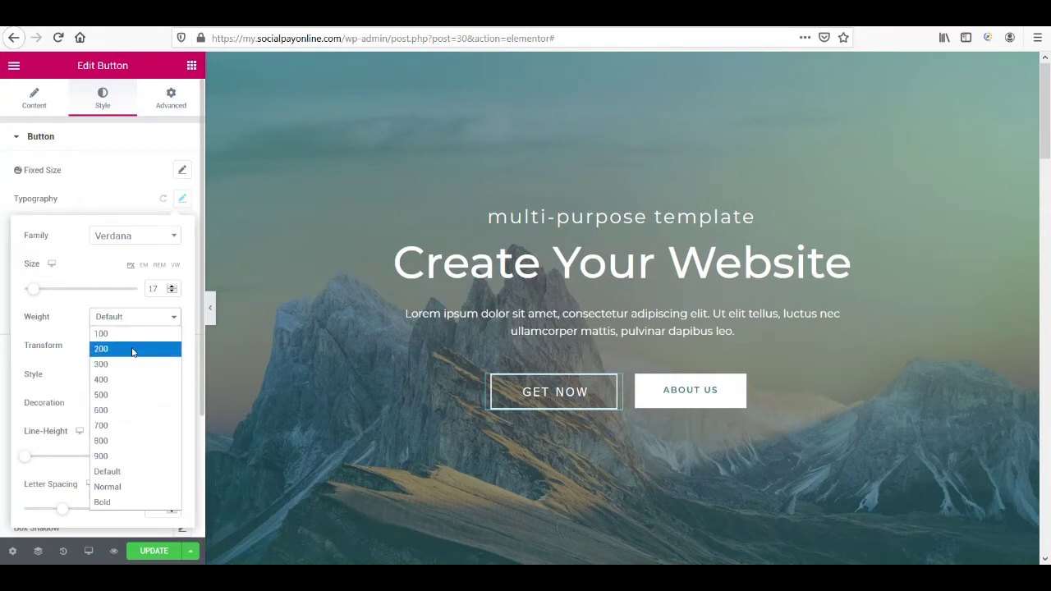
pyautogui.click(132, 364)
pyautogui.click(129, 320)
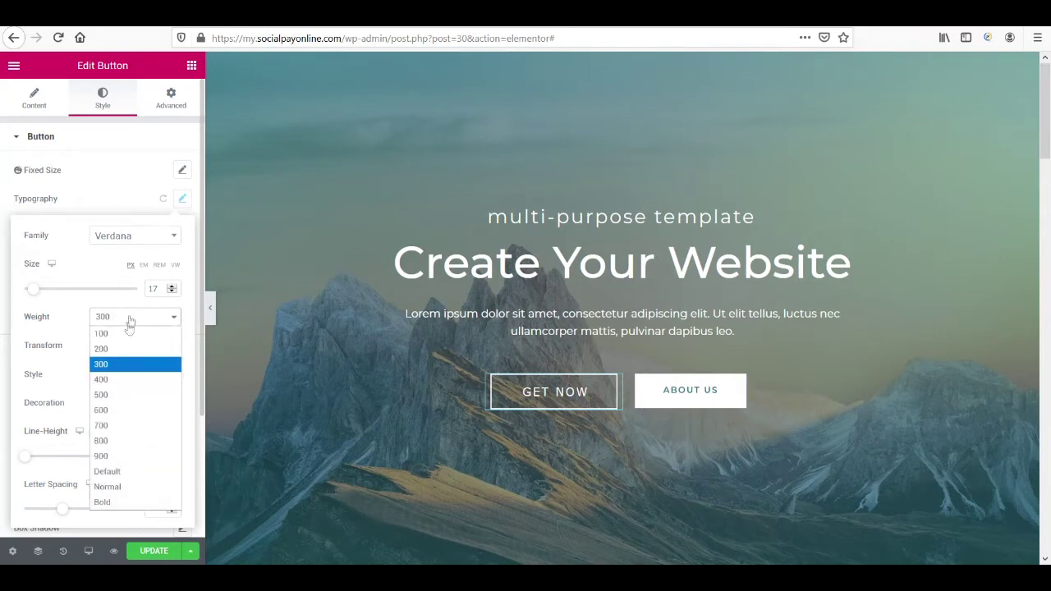
pyautogui.click(119, 444)
pyautogui.click(134, 317)
pyautogui.click(136, 325)
# Try the Uppercase, Lowercase and Capitalize transforms on the Get now button's text.
pyautogui.click(131, 347)
pyautogui.click(128, 376)
pyautogui.click(133, 346)
pyautogui.click(129, 392)
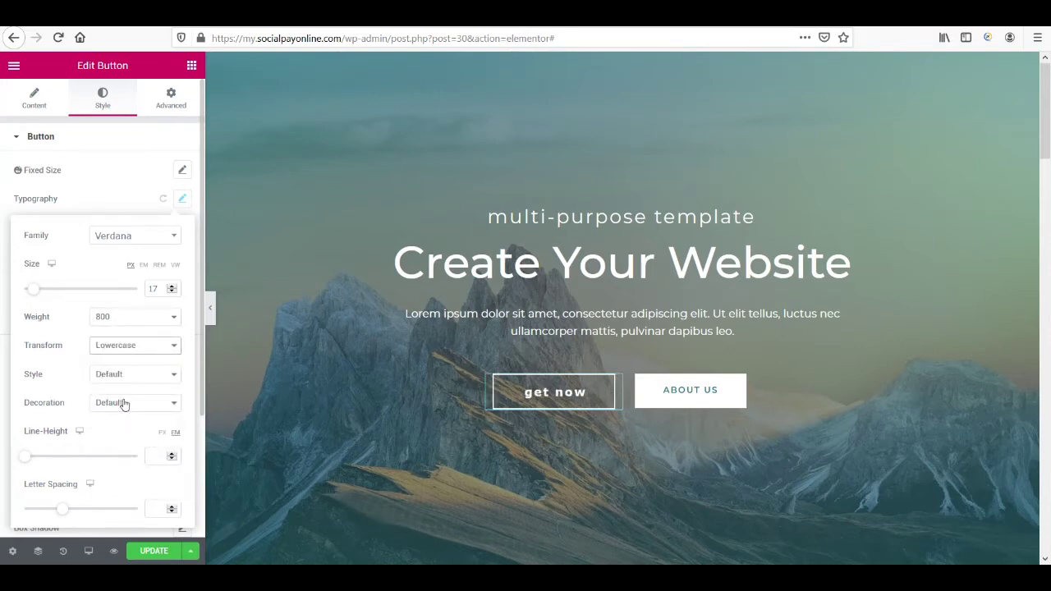
pyautogui.click(134, 346)
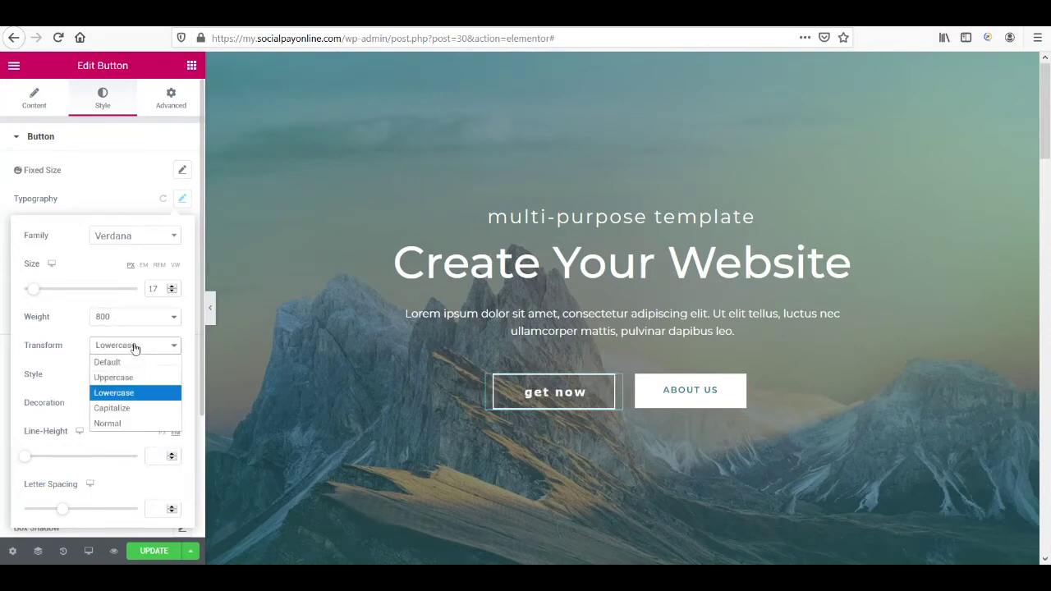
pyautogui.click(131, 409)
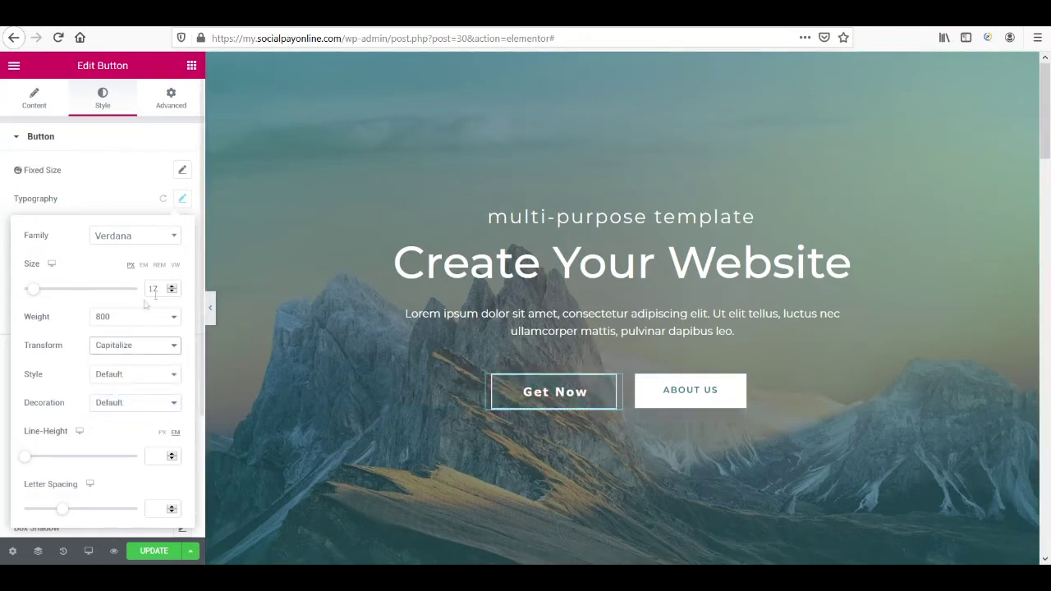
# Reset the button text's transform and font weight to Default.
pyautogui.click(138, 348)
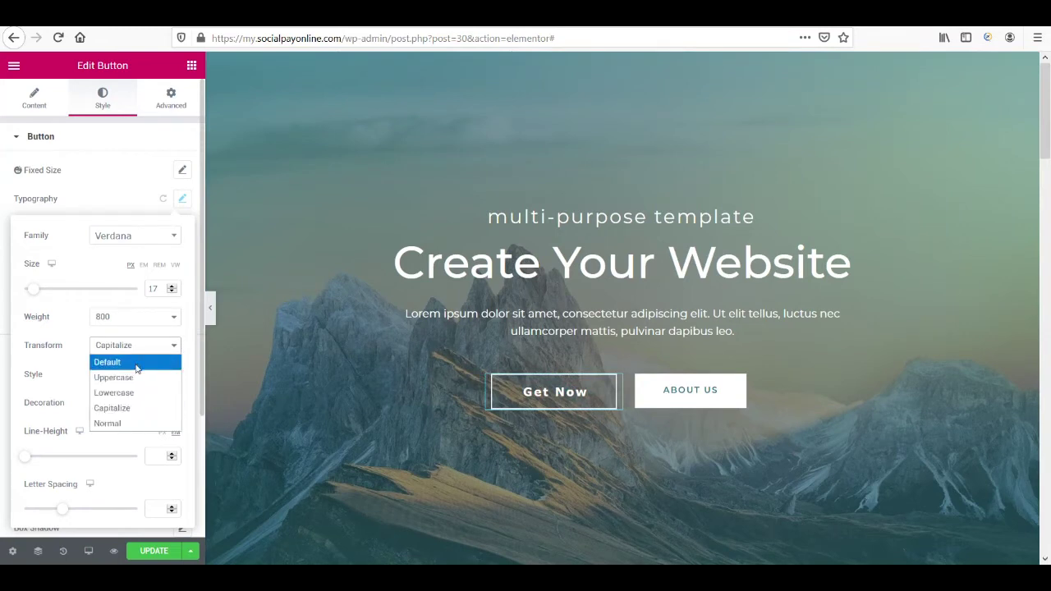
pyautogui.click(136, 364)
pyautogui.click(138, 320)
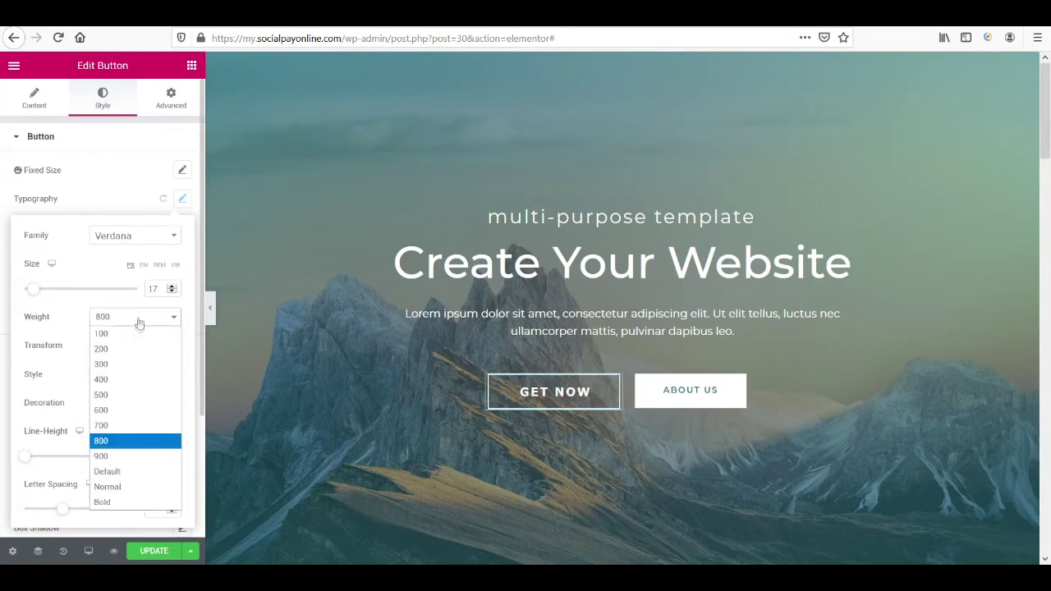
pyautogui.click(140, 473)
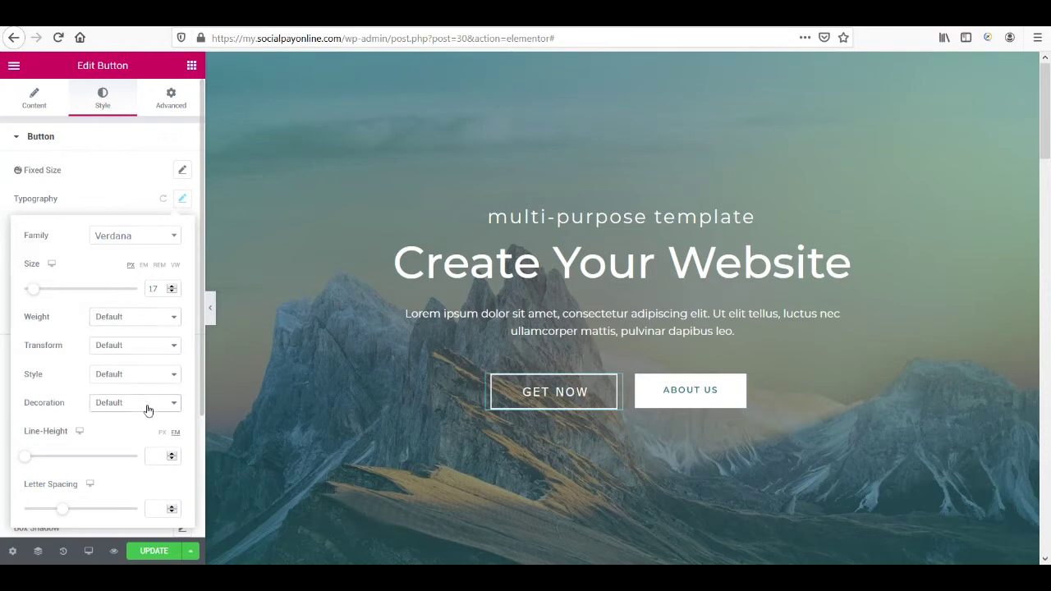
# Try the Underline, Overline and Line Through decorations on the button text and return the decoration to Default.
pyautogui.click(147, 411)
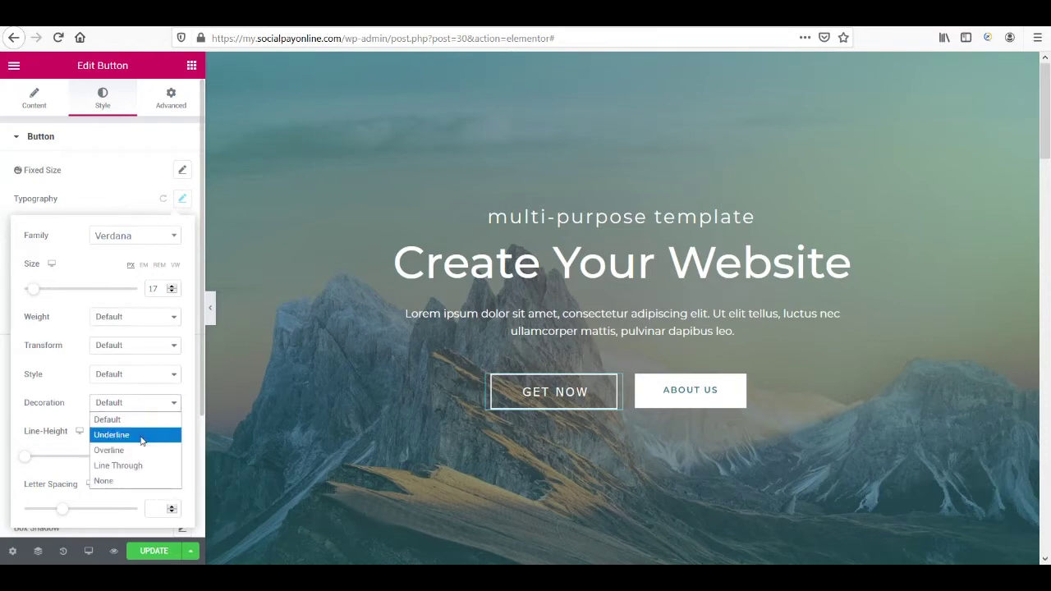
pyautogui.click(141, 441)
pyautogui.click(150, 408)
pyautogui.click(133, 456)
pyautogui.click(148, 405)
pyautogui.click(129, 466)
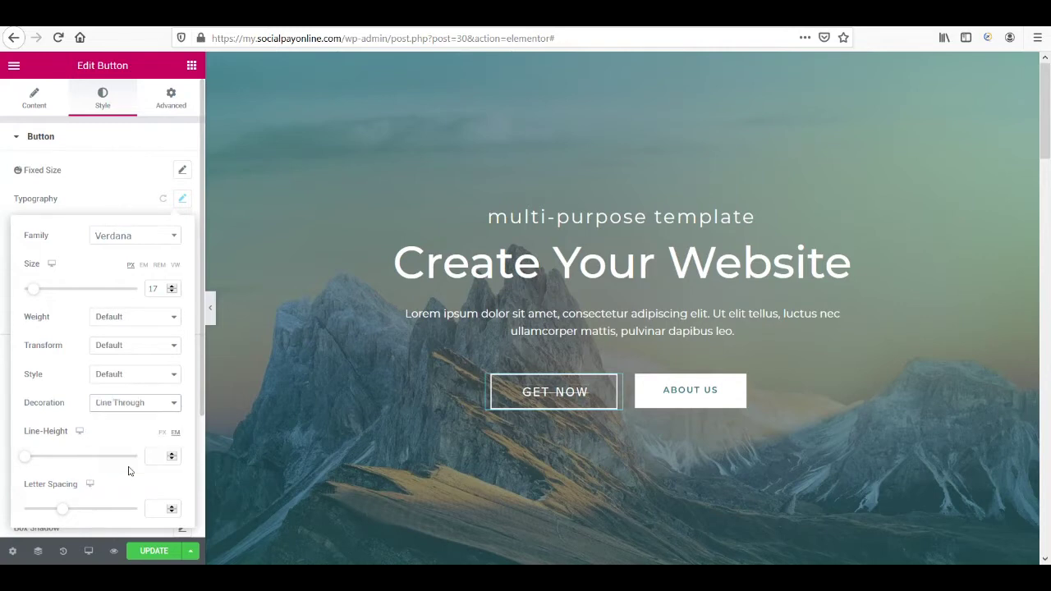
pyautogui.click(134, 408)
pyautogui.click(136, 423)
# Try a line height of 0.6 em on the button text and clear the value.
pyautogui.scroll(-1, 103, 468)
pyautogui.moveTo(26, 445)
pyautogui.mouseDown()
pyautogui.moveTo(59, 447)
pyautogui.moveTo(11, 444)
pyautogui.moveTo(31, 442)
pyautogui.mouseUp()
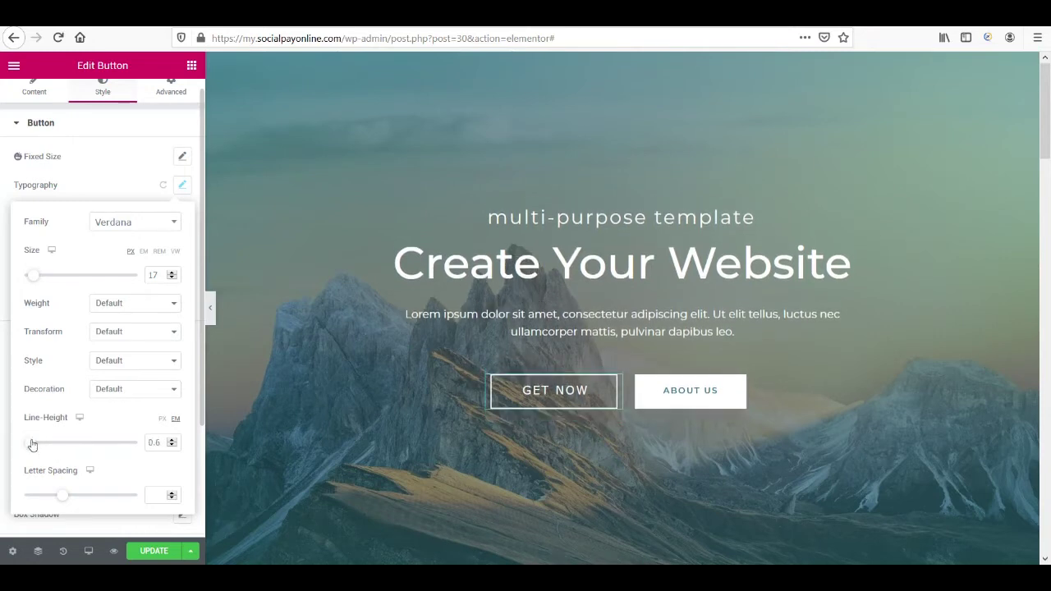
pyautogui.scroll(-5, 155, 442)
pyautogui.press('BackSpace')
pyautogui.press('BackSpace')
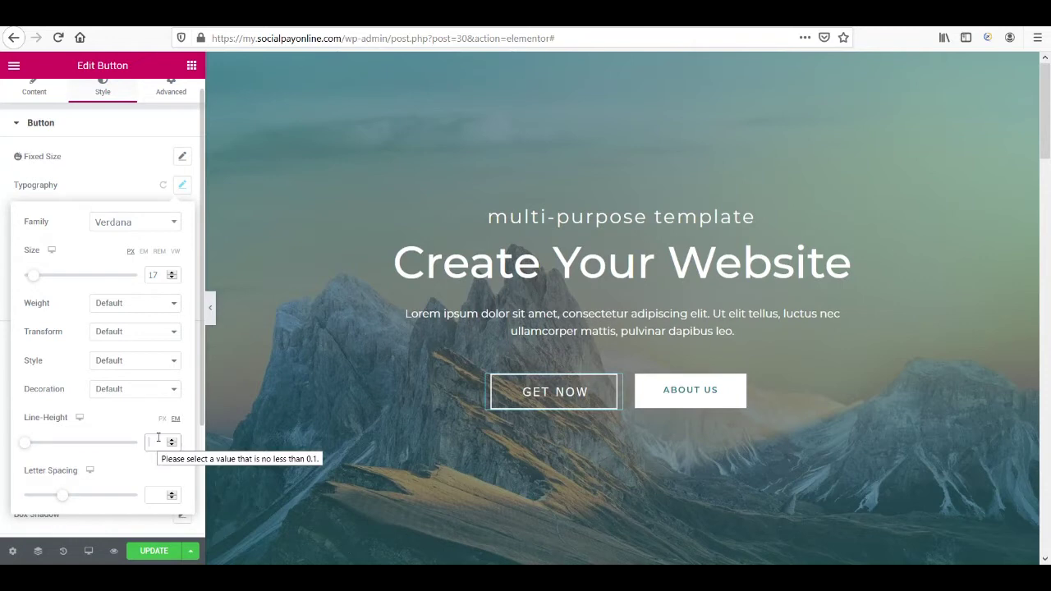
# Try a wider letter spacing on the button text, clear the value and close the typography settings.
pyautogui.click(66, 488)
pyautogui.moveTo(65, 498)
pyautogui.mouseDown()
pyautogui.moveTo(141, 500)
pyautogui.moveTo(84, 497)
pyautogui.mouseUp()
pyautogui.doubleClick(161, 493)
pyautogui.press('BackSpace')
pyautogui.scroll(-1, 145, 466)
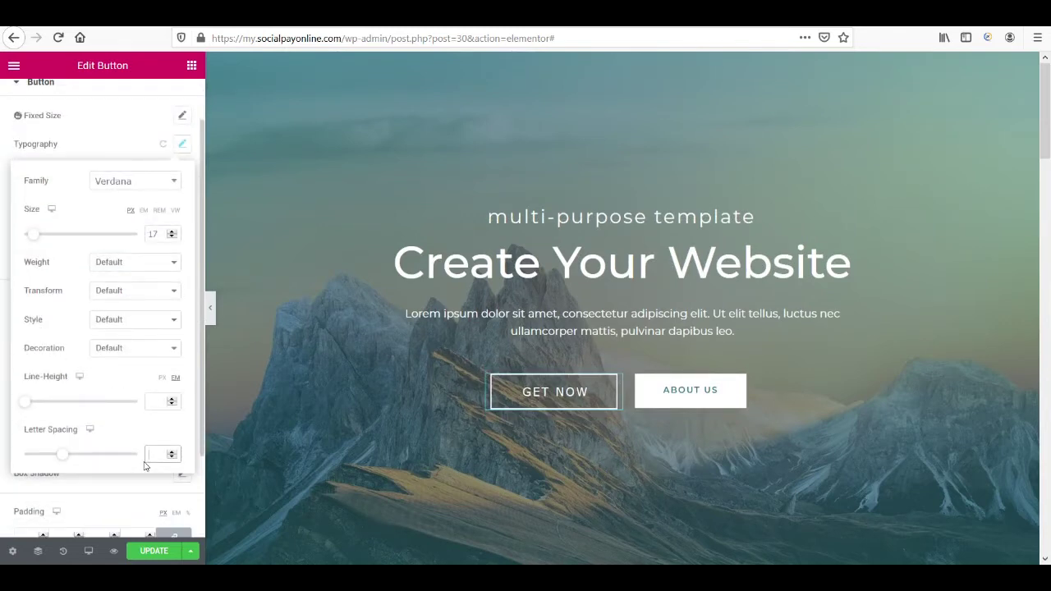
pyautogui.click(112, 502)
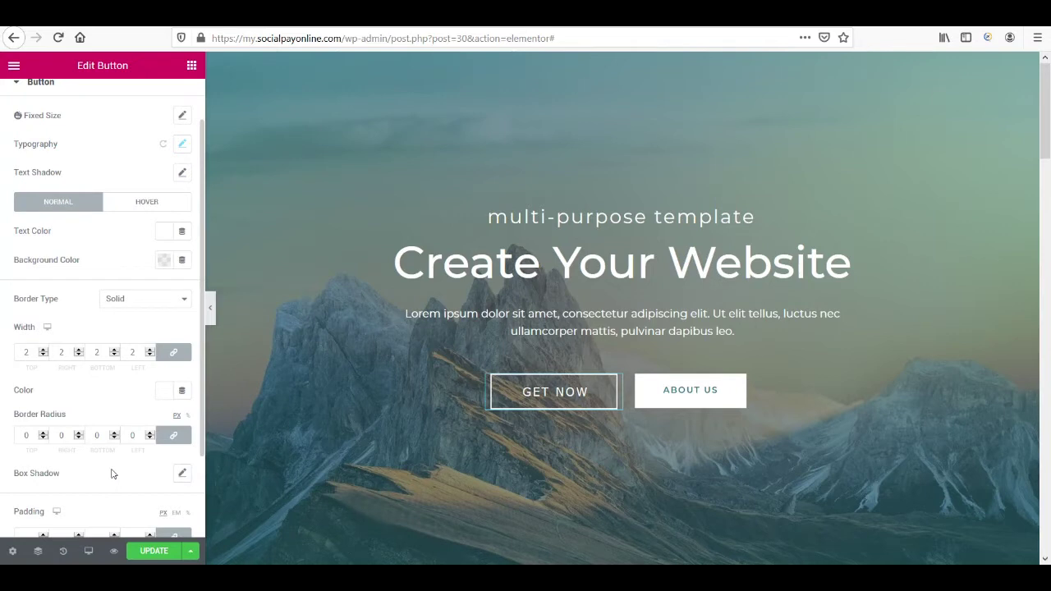
# Try a box shadow on the button with a horizontal offset of 76 and vertical offset of 35, and clear both offsets.
pyautogui.scroll(-2, 112, 473)
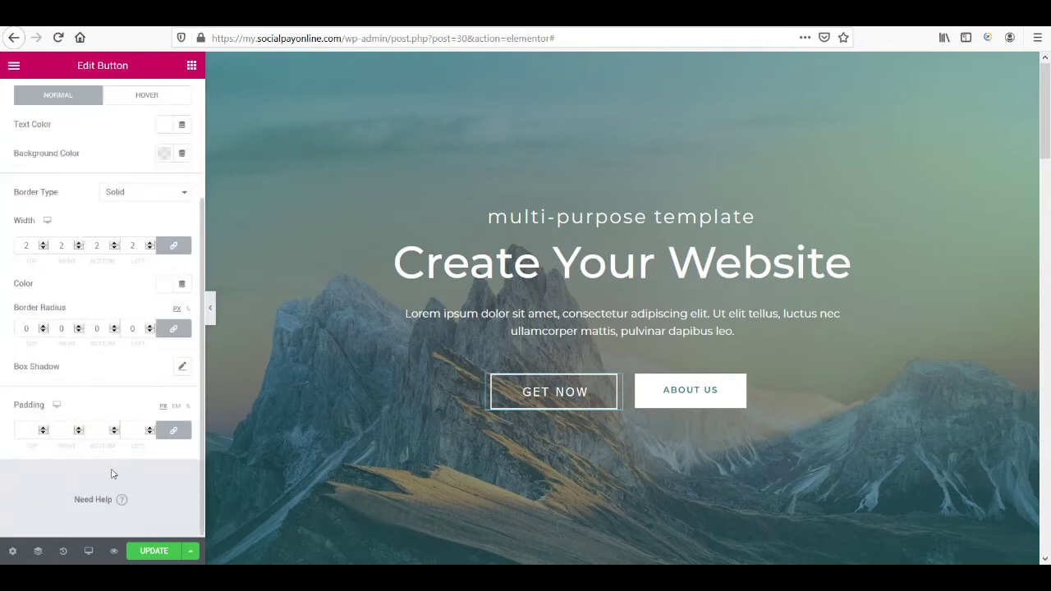
pyautogui.click(181, 370)
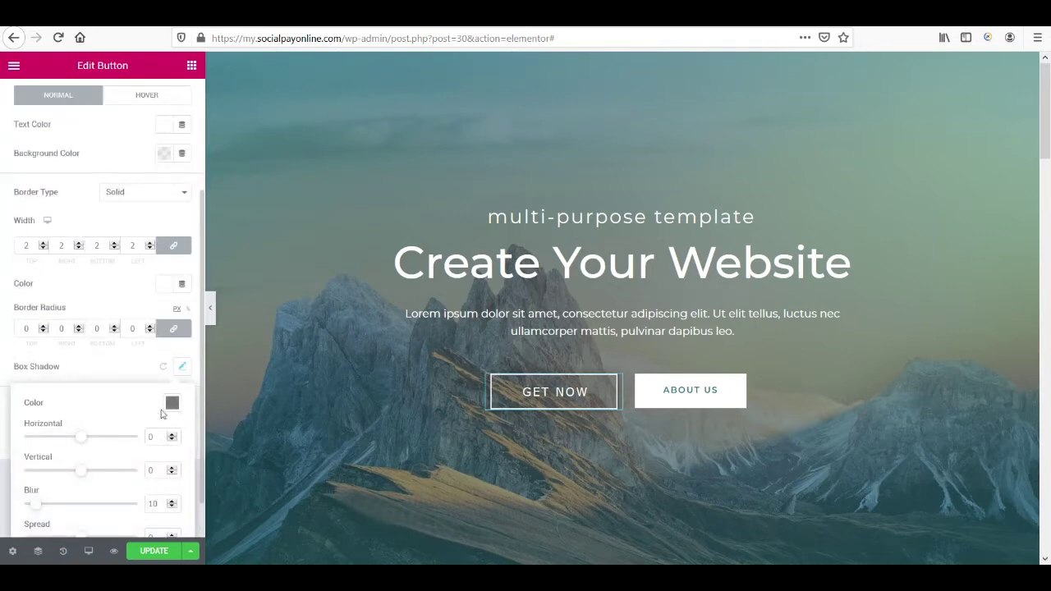
pyautogui.moveTo(85, 441); pyautogui.dragTo(129, 437)
pyautogui.moveTo(84, 474)
pyautogui.mouseDown()
pyautogui.moveTo(141, 476)
pyautogui.moveTo(101, 474)
pyautogui.mouseUp()
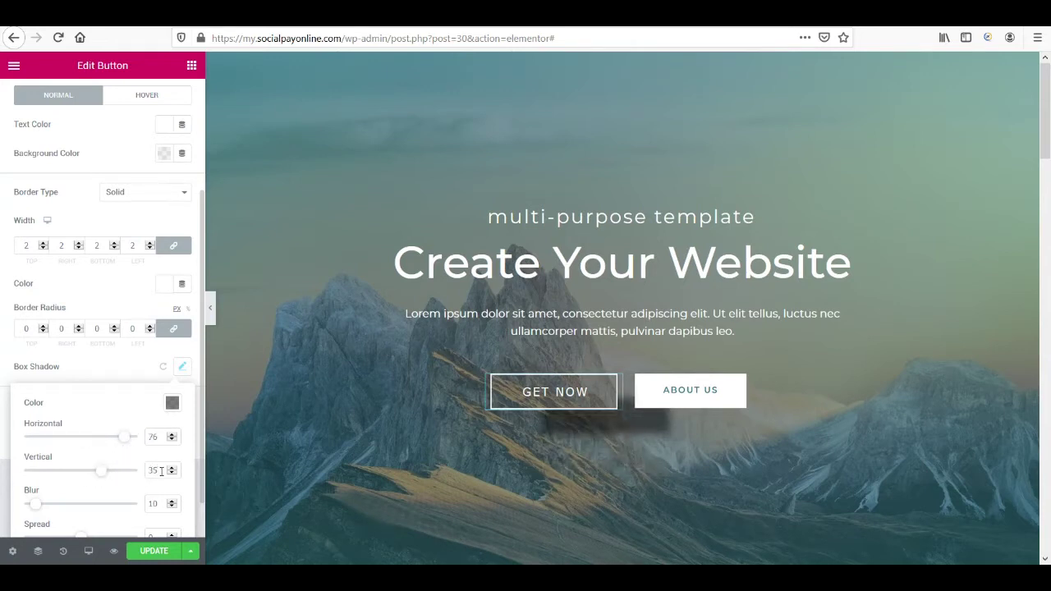
pyautogui.press('BackSpace')
pyautogui.doubleClick(156, 439)
pyautogui.press('BackSpace')
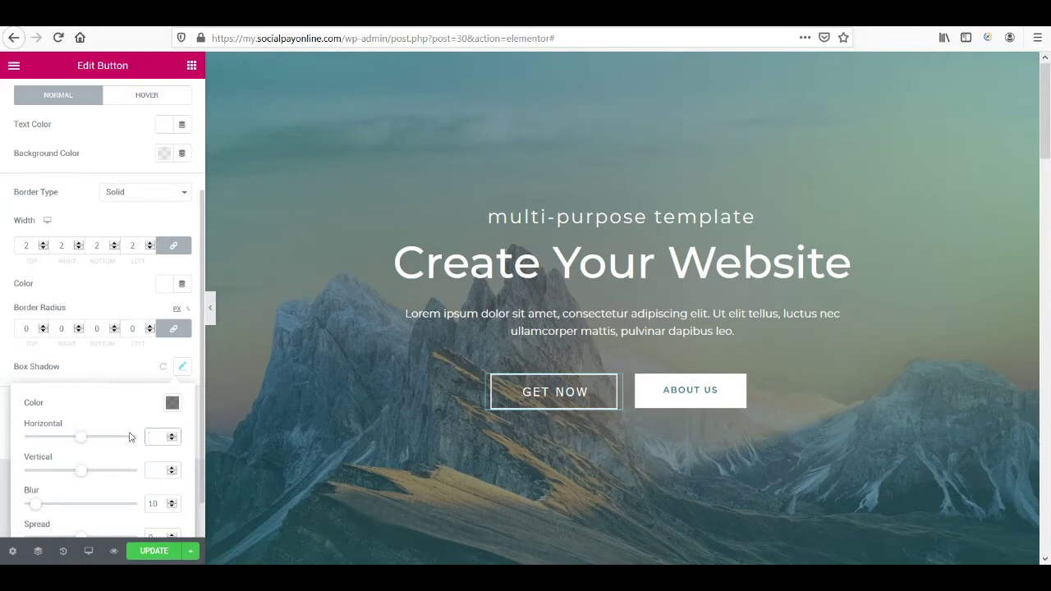
pyautogui.click(95, 368)
pyautogui.scroll(3, 94, 369)
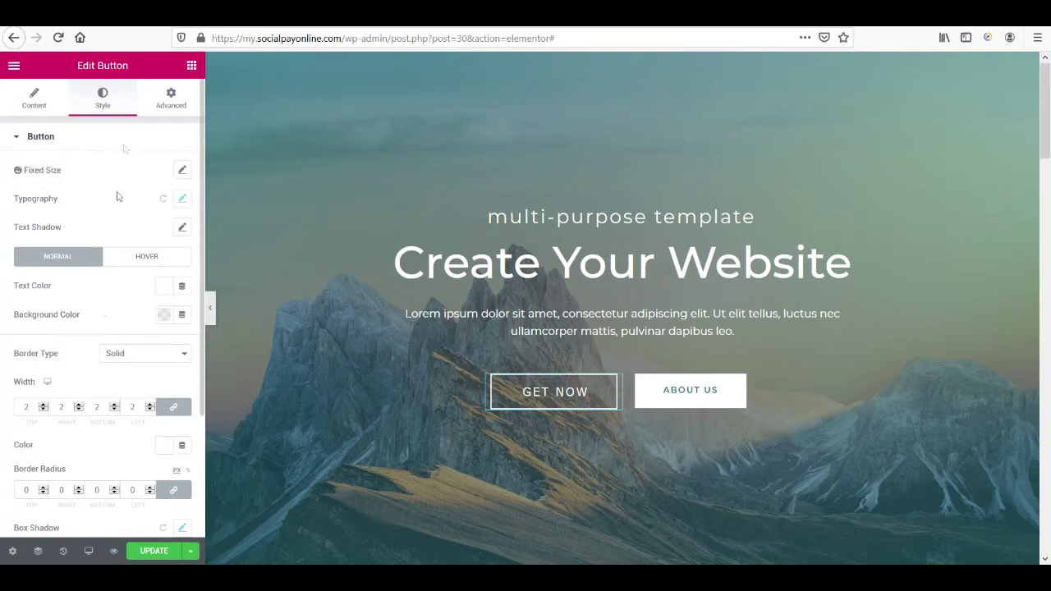
# Try a padding of 10 px on all sides of the Get now button and clear it.
pyautogui.click(169, 107)
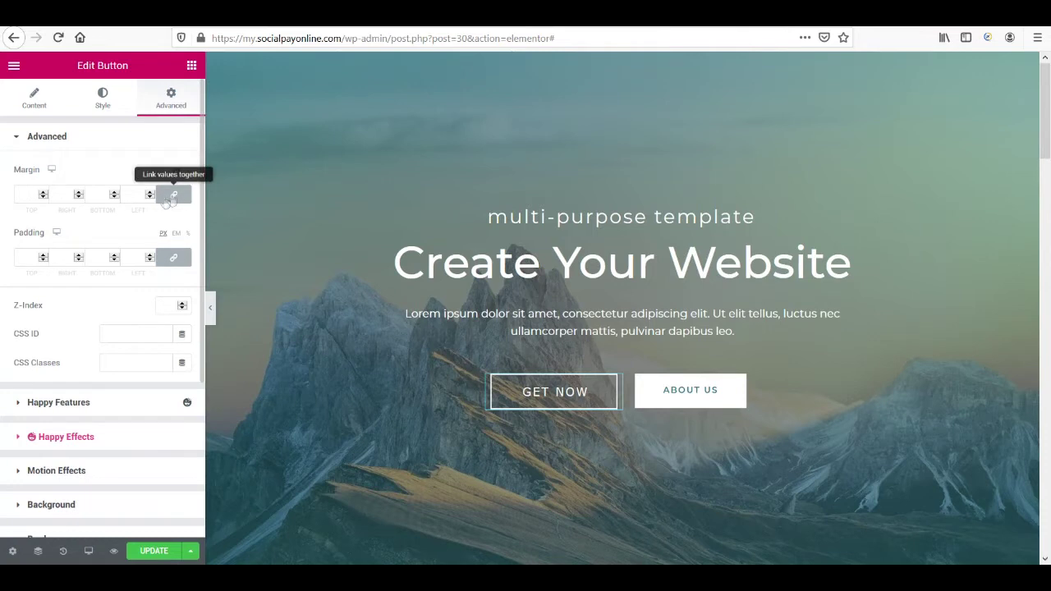
pyautogui.click(22, 258)
pyautogui.write('10')
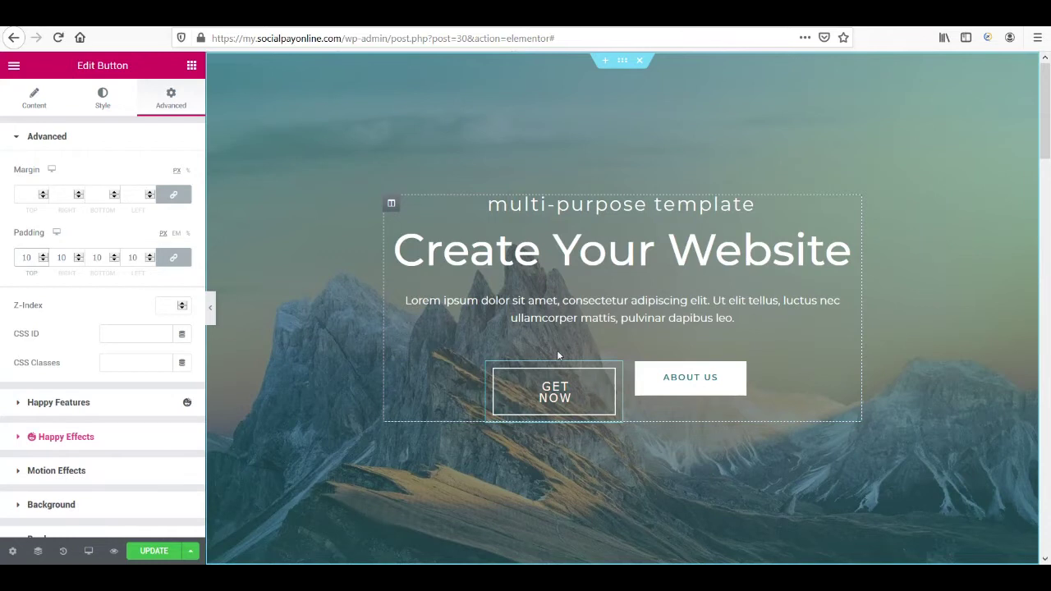
pyautogui.press('BackSpace')
pyautogui.press('BackSpace')
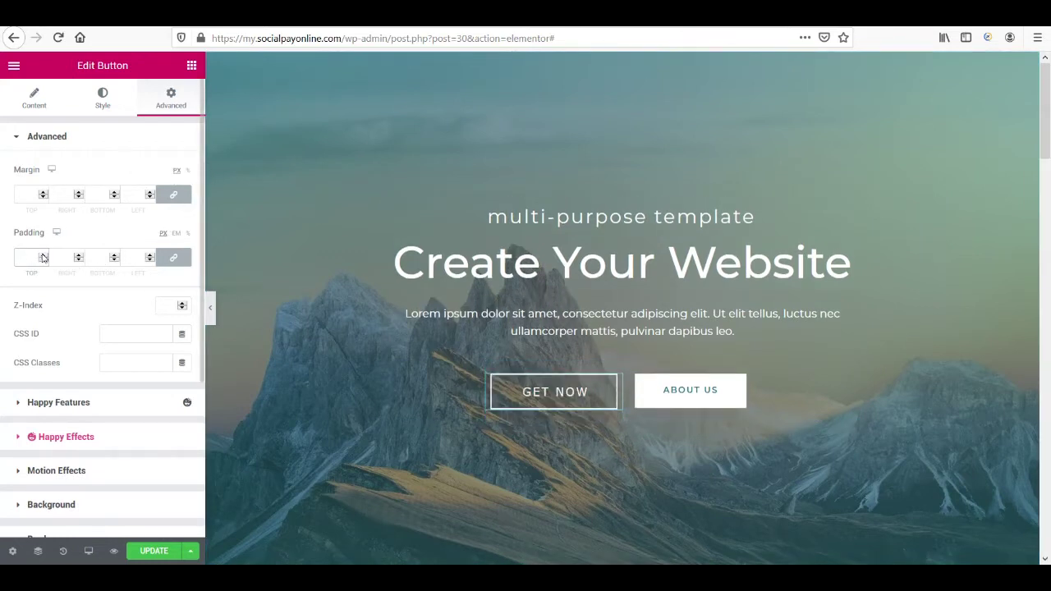
# Unlink the padding sides to try a top padding of 10 px, restore it to 0 and relink the sides.
pyautogui.click(173, 257)
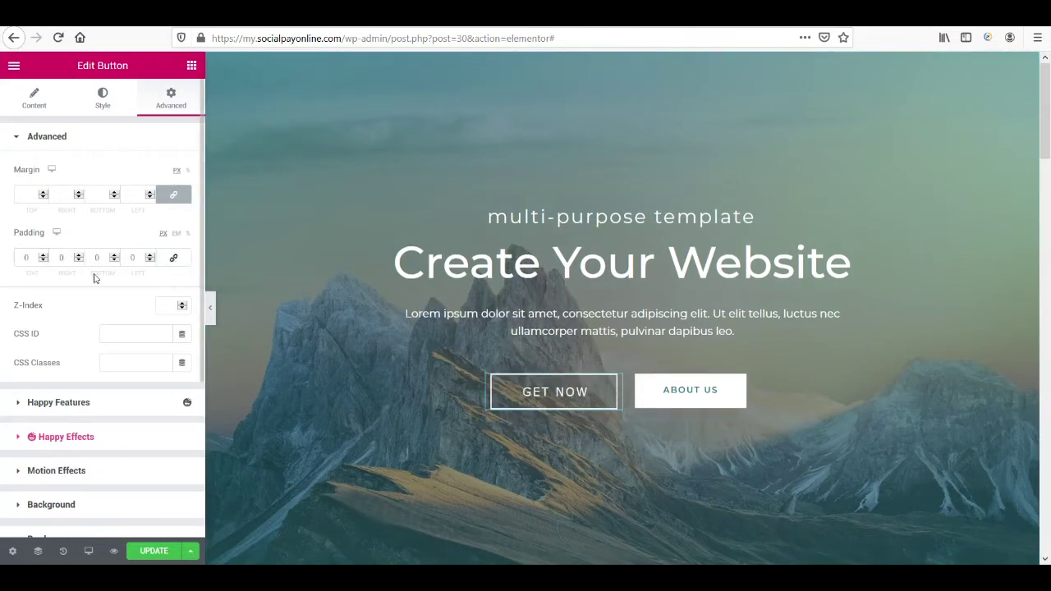
pyautogui.click(21, 258)
pyautogui.write('1')
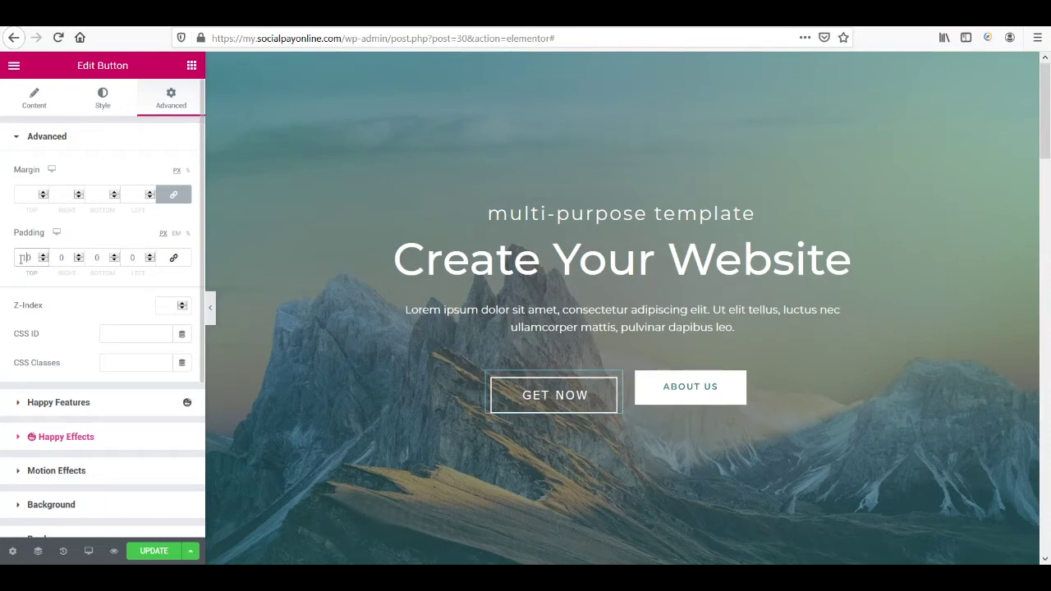
pyautogui.press('BackSpace')
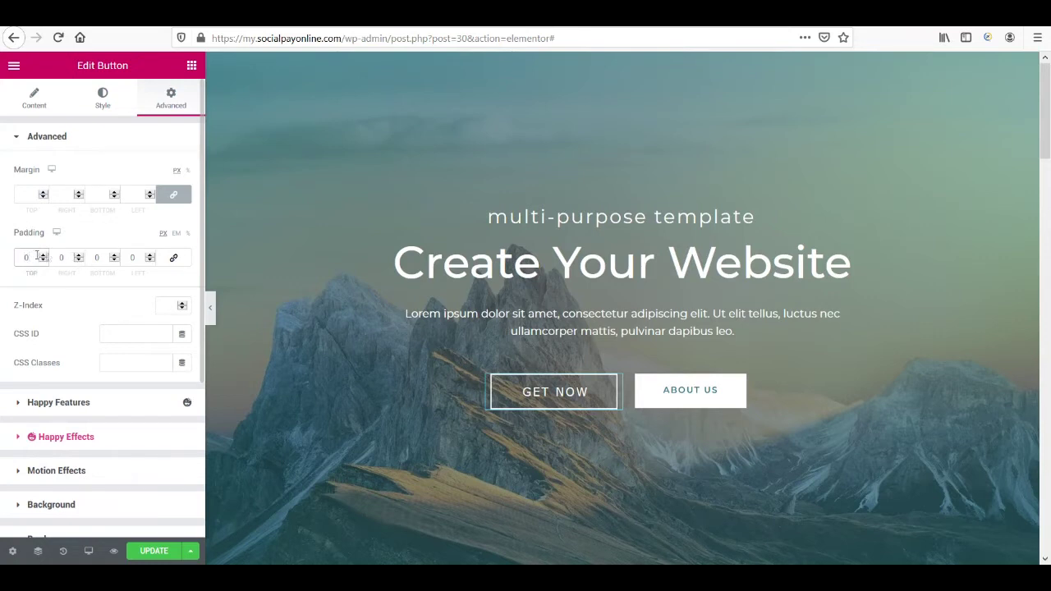
pyautogui.click(173, 257)
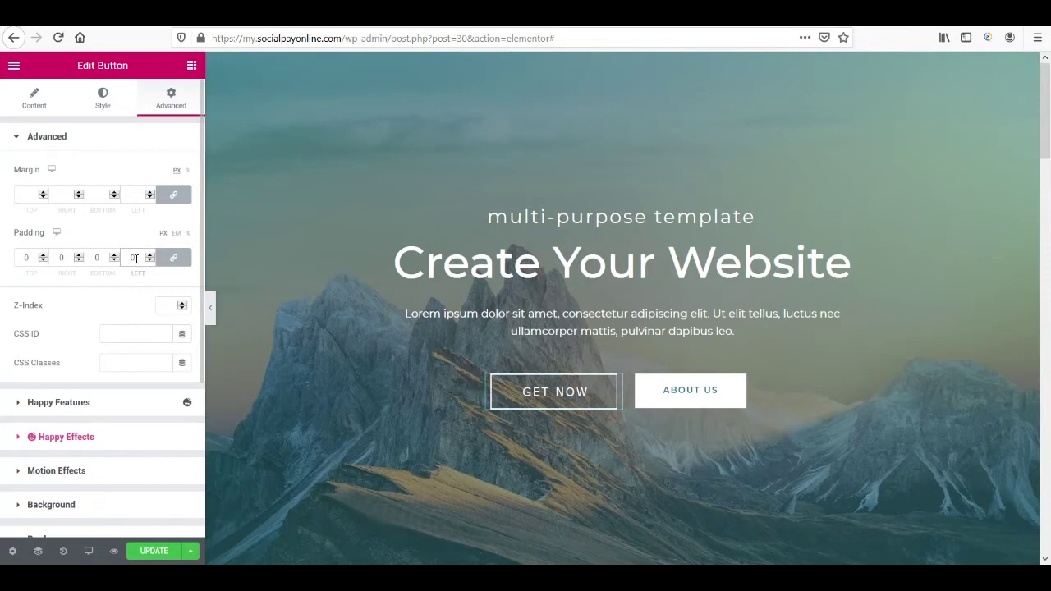
# Unlink the Get now button's margin sides and set the top margin to 10 px.
pyautogui.click(174, 194)
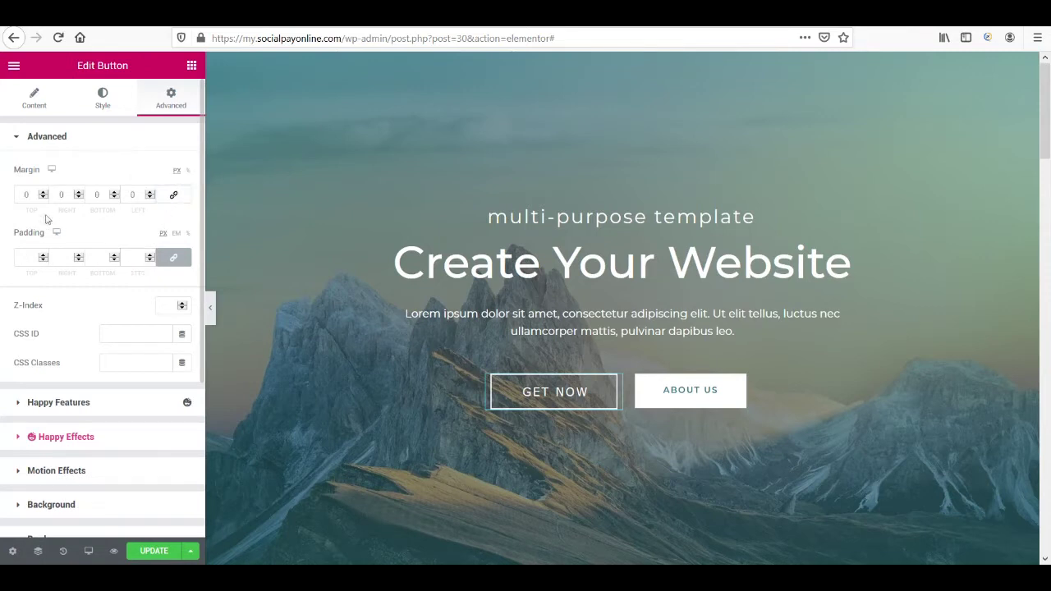
pyautogui.click(24, 196)
pyautogui.write('1')
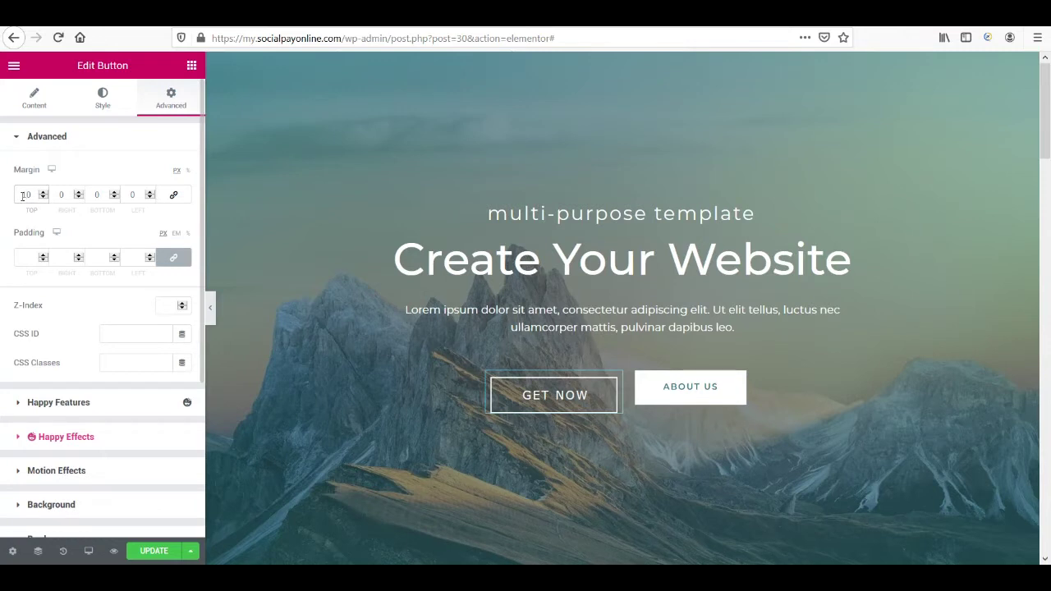
# Restore the Get now button's top margin, relink the margin sides and clear all the margin values.
pyautogui.press('BackSpace')
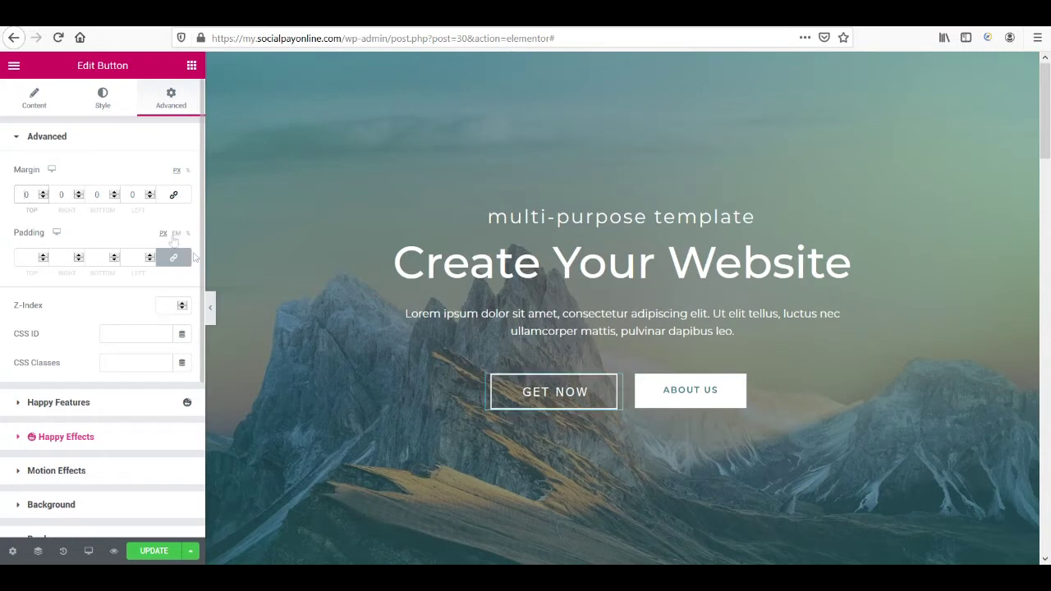
pyautogui.click(137, 195)
pyautogui.press('BackSpace')
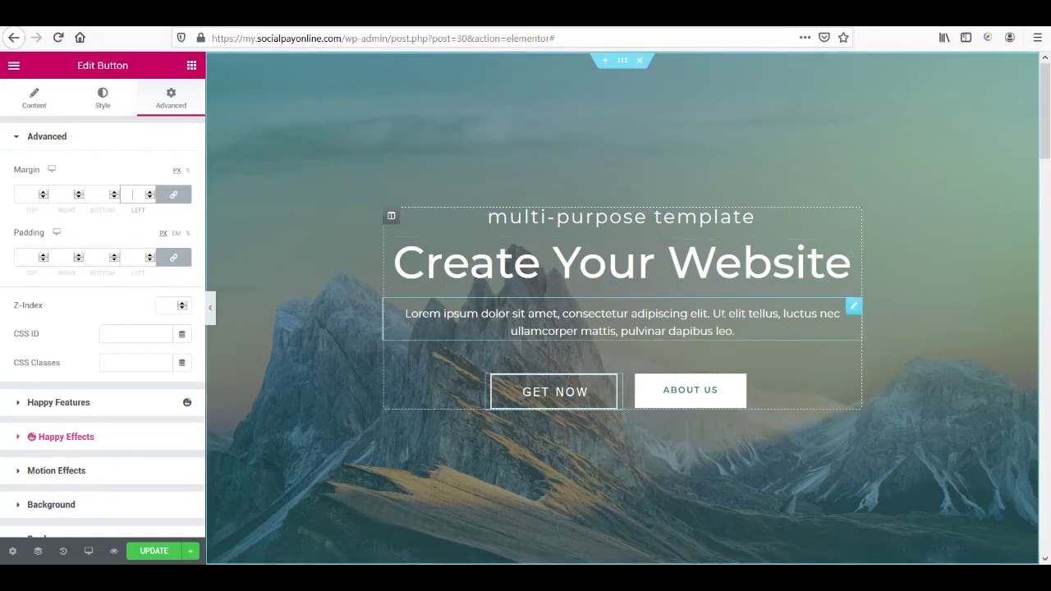
# Try a semi-transparent red classic background, #BA262657, on the column holding the hero text and buttons, and clear the color.
pyautogui.click(391, 219)
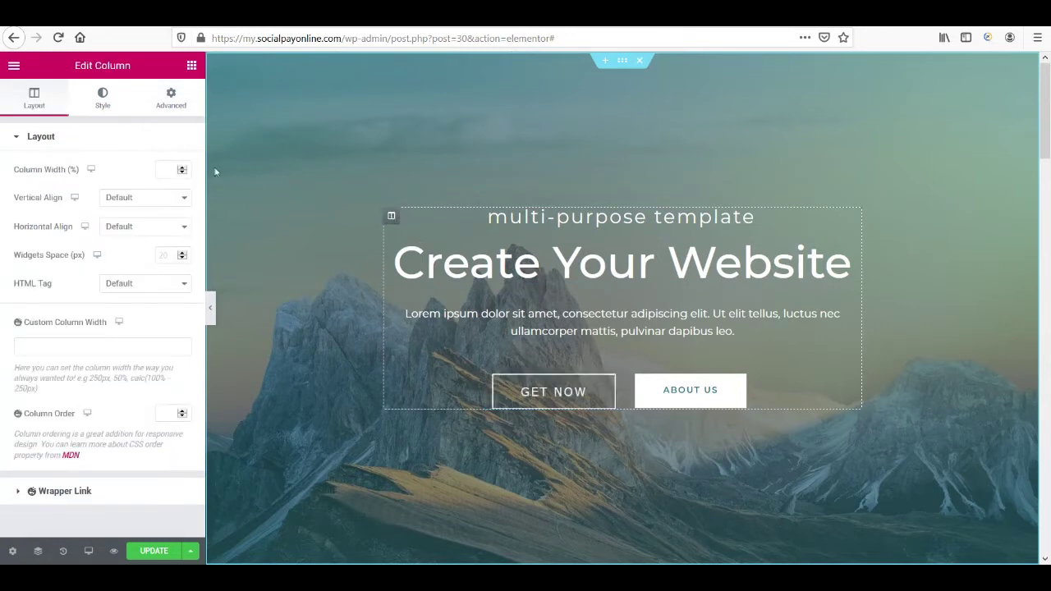
pyautogui.click(104, 105)
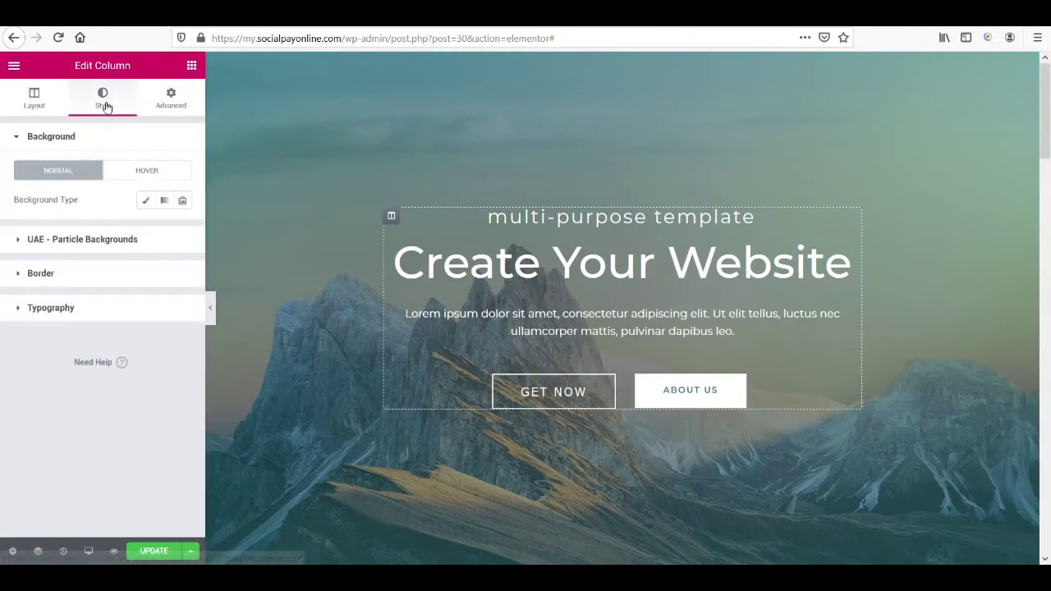
pyautogui.click(145, 202)
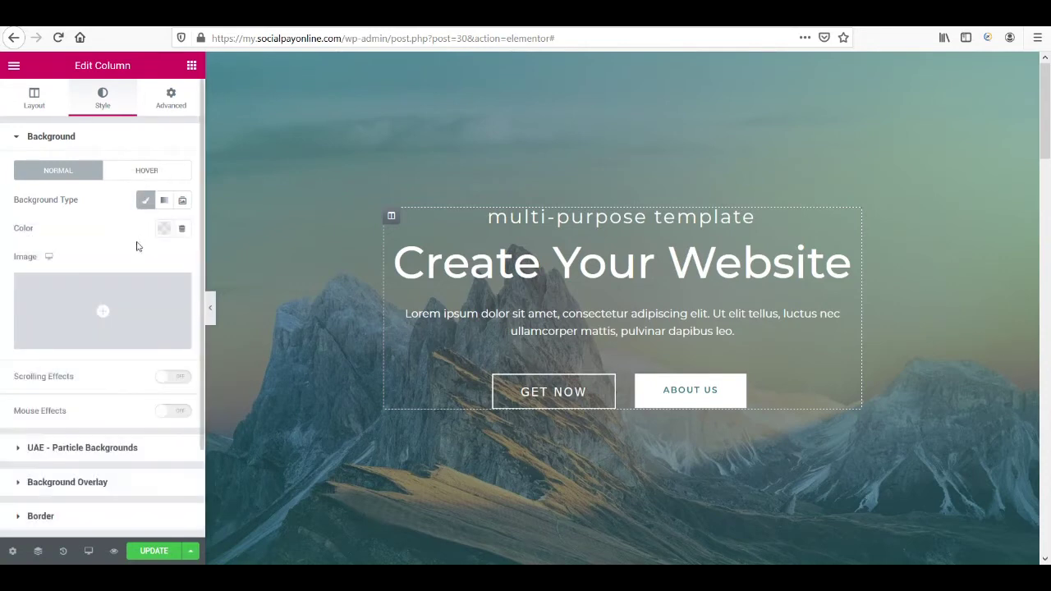
pyautogui.click(163, 230)
pyautogui.moveTo(169, 307)
pyautogui.mouseDown()
pyautogui.moveTo(193, 305)
pyautogui.moveTo(218, 363)
pyautogui.moveTo(216, 313)
pyautogui.mouseUp()
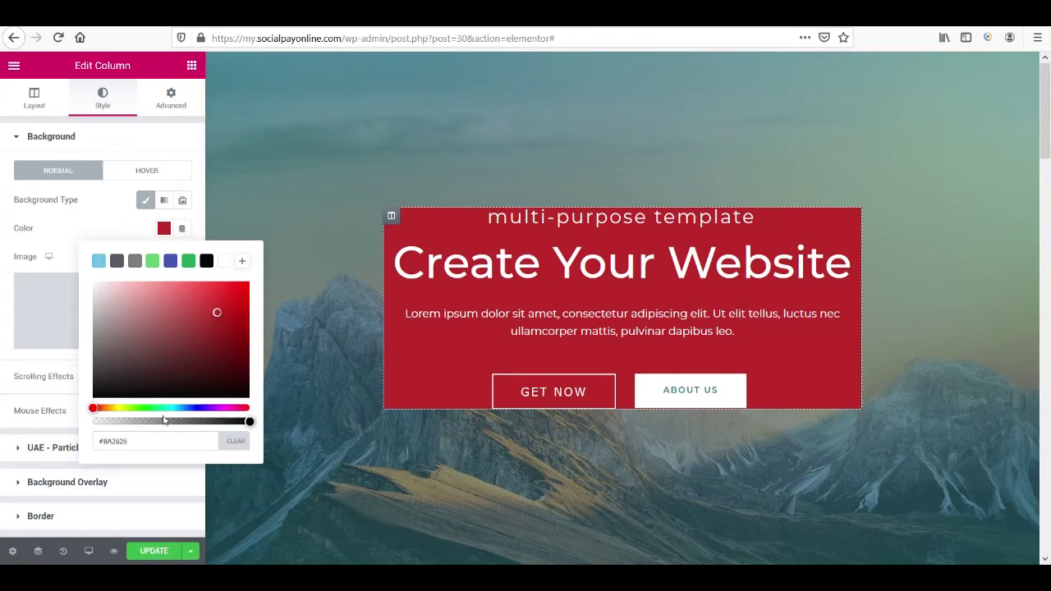
pyautogui.moveTo(250, 421); pyautogui.dragTo(147, 421)
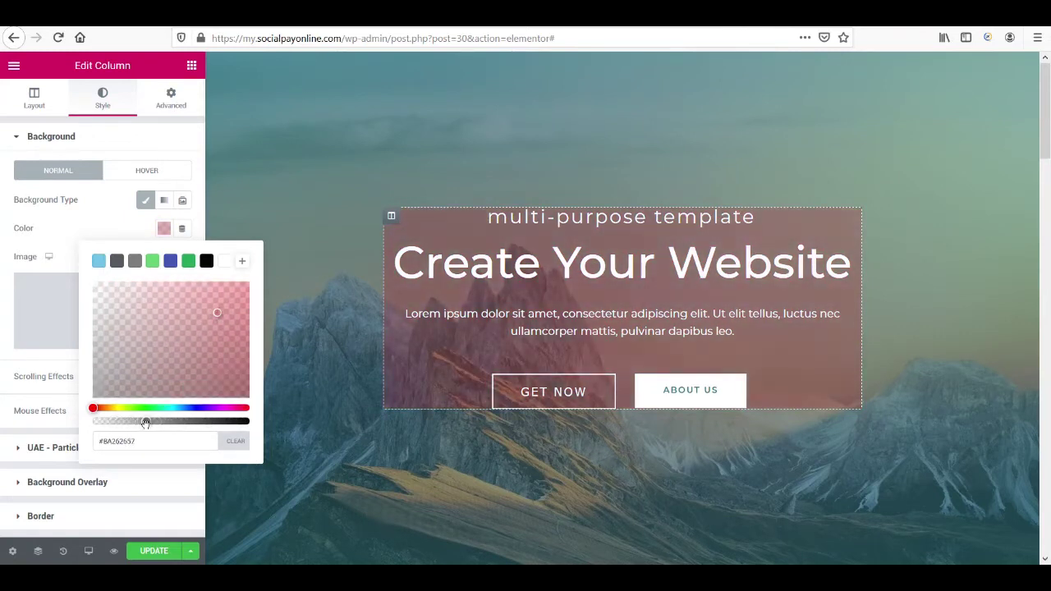
pyautogui.click(236, 440)
pyautogui.click(91, 212)
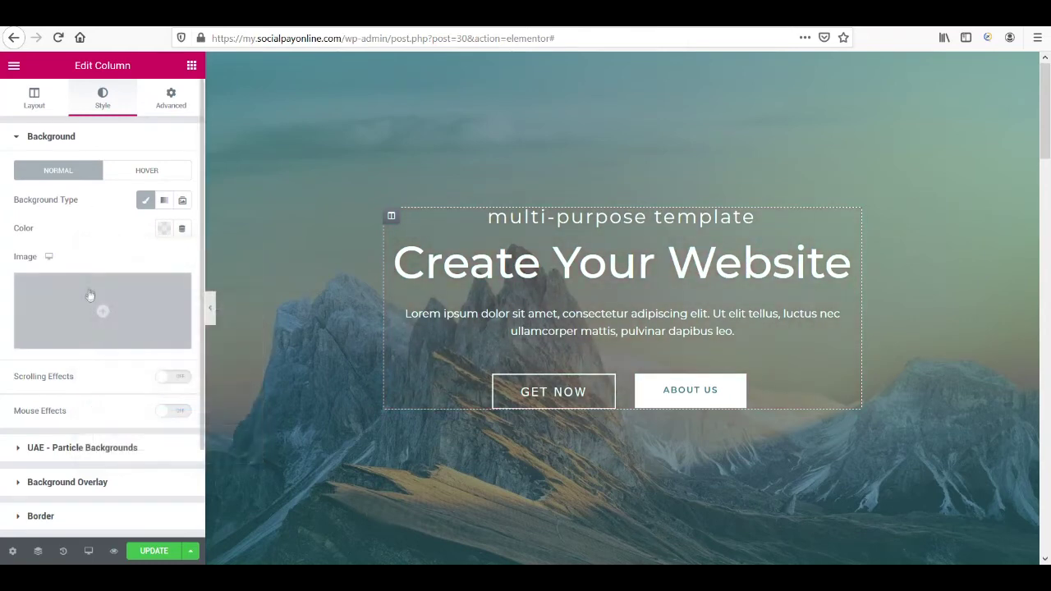
# Browse the image sources and insert the free Pixabay butterfly photo as the hero column's background image.
pyautogui.click(105, 309)
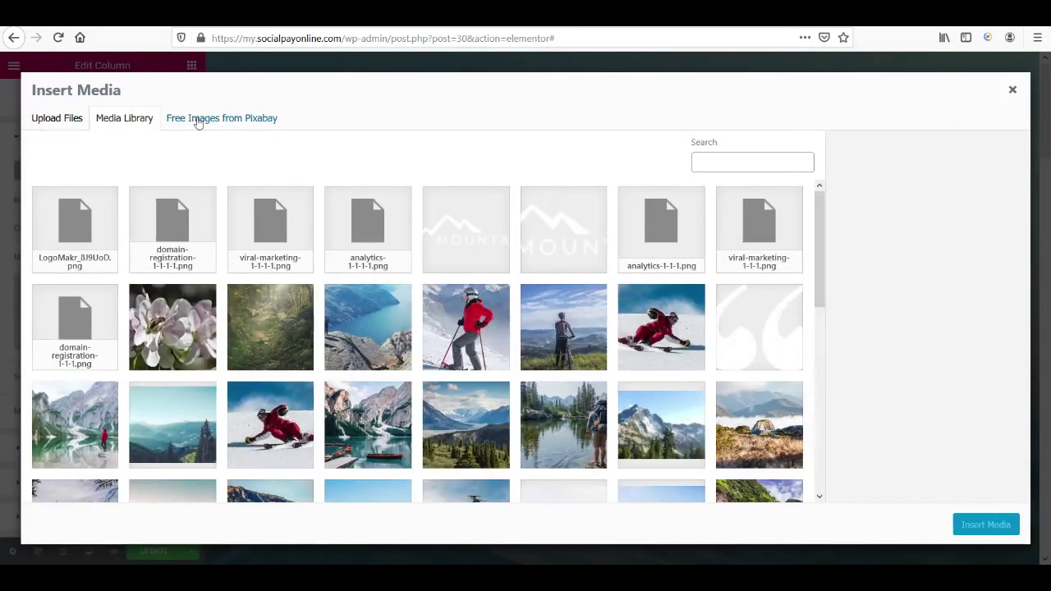
pyautogui.click(197, 119)
pyautogui.click(211, 150)
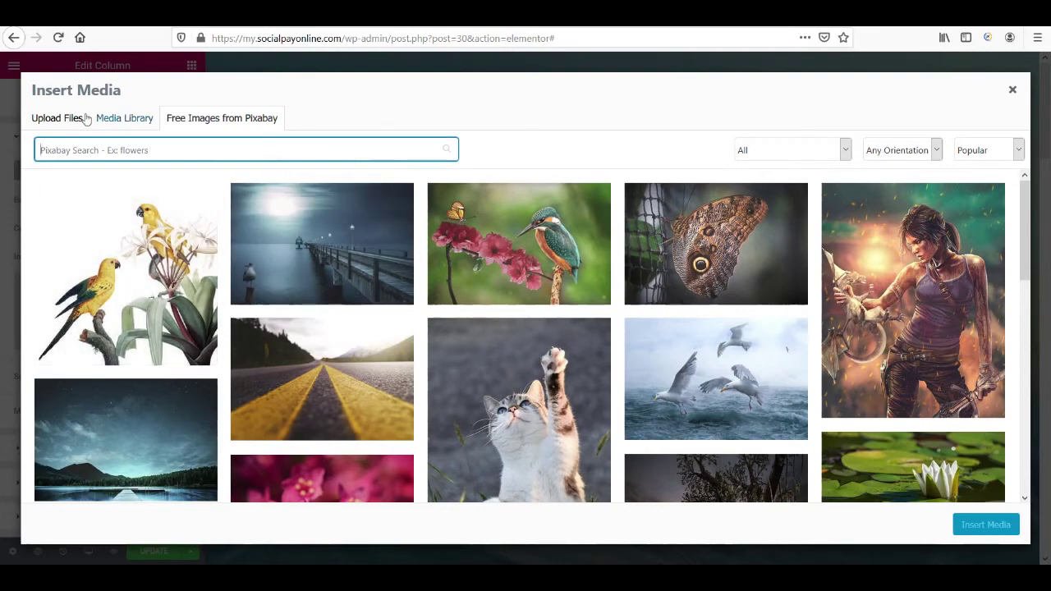
pyautogui.click(72, 121)
pyautogui.click(216, 123)
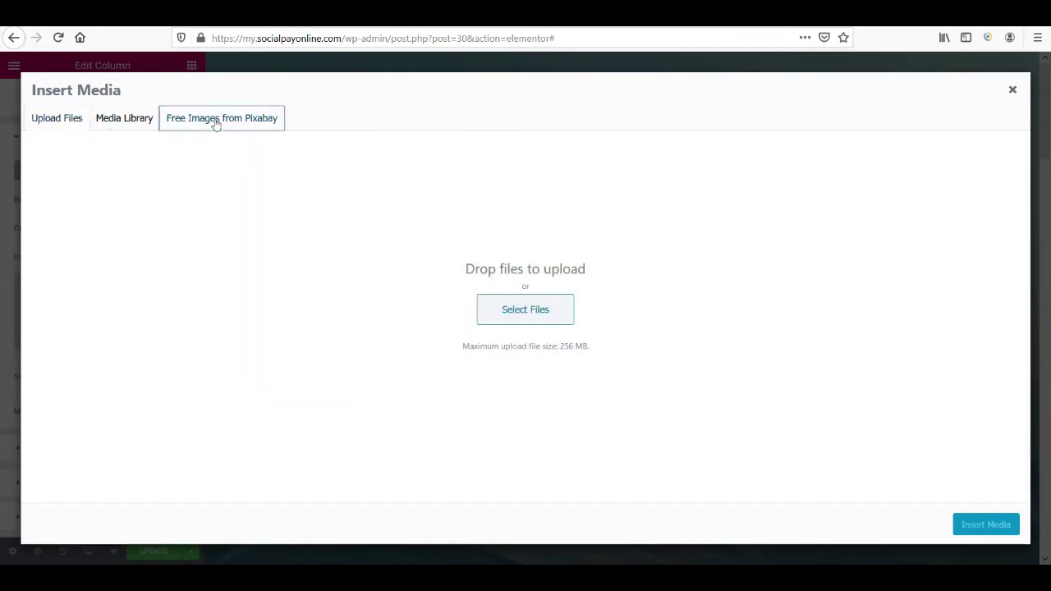
pyautogui.click(149, 123)
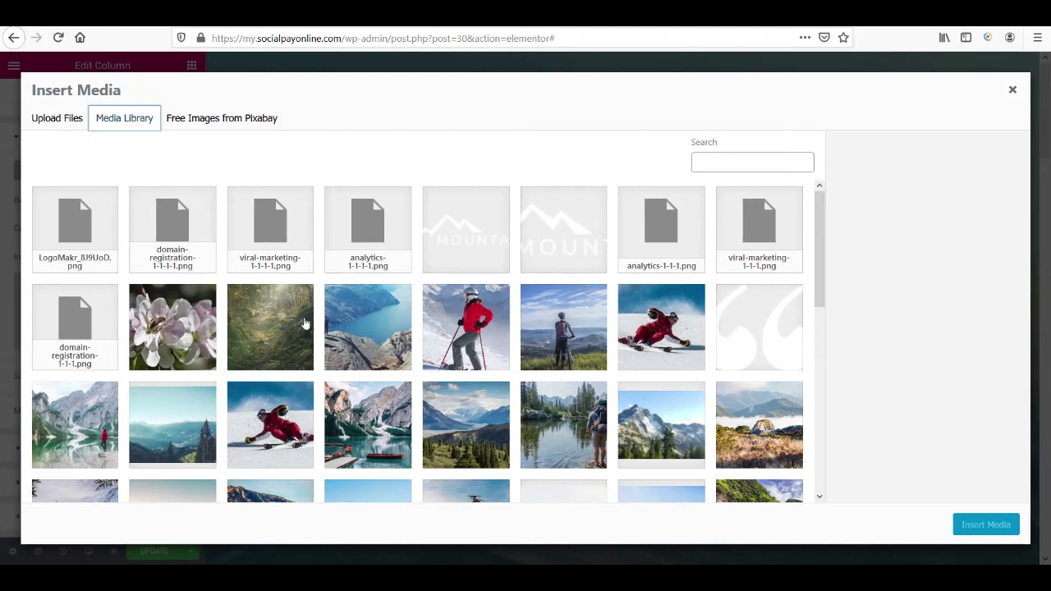
pyautogui.click(206, 121)
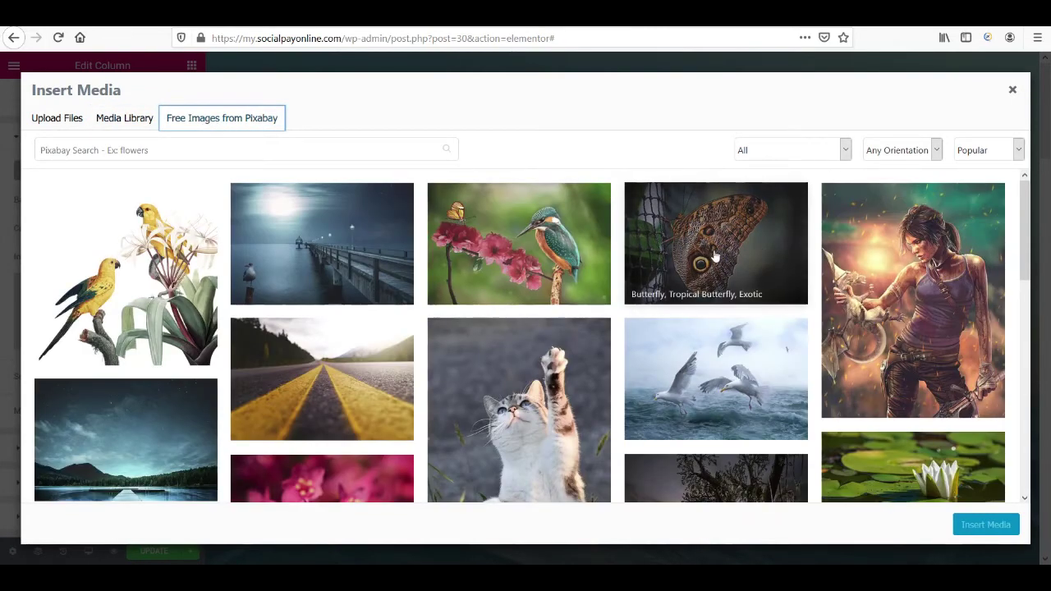
pyautogui.click(712, 255)
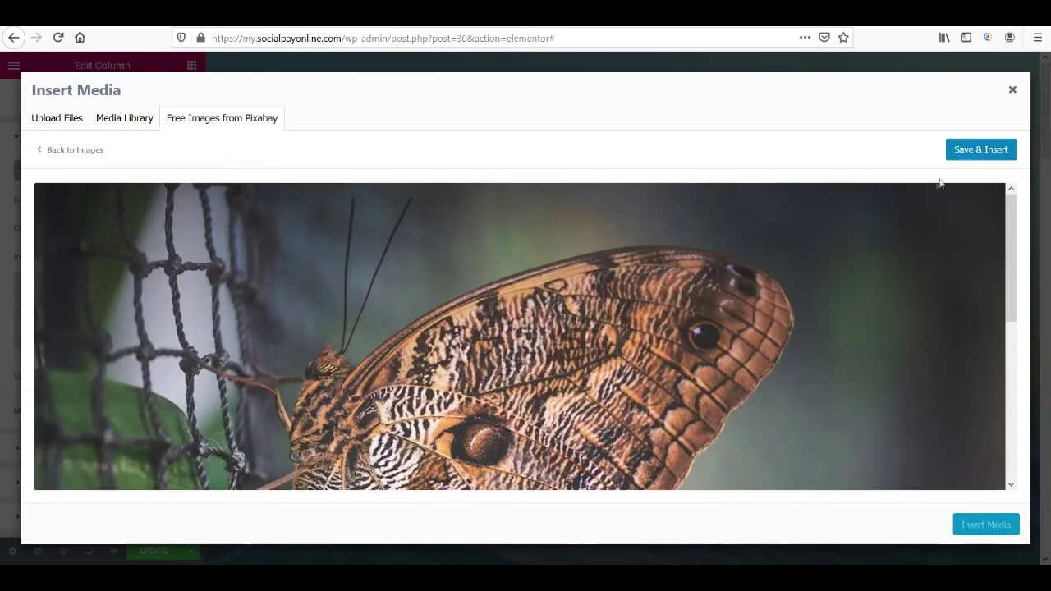
pyautogui.click(982, 148)
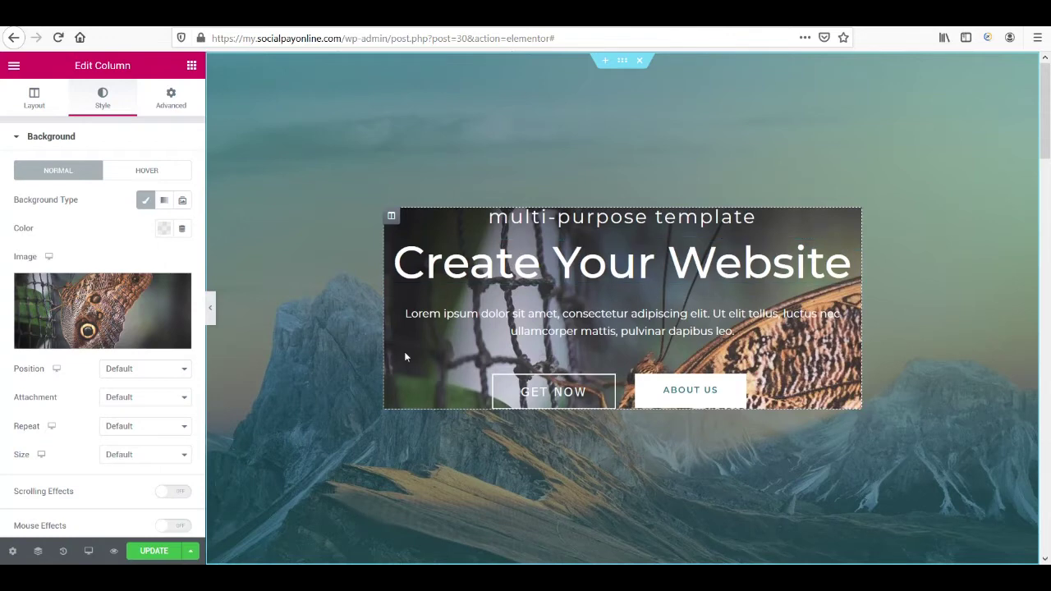
# Try the Center Center, Center Left, Top Center and Bottom Center positions for the column's butterfly background image.
pyautogui.click(131, 371)
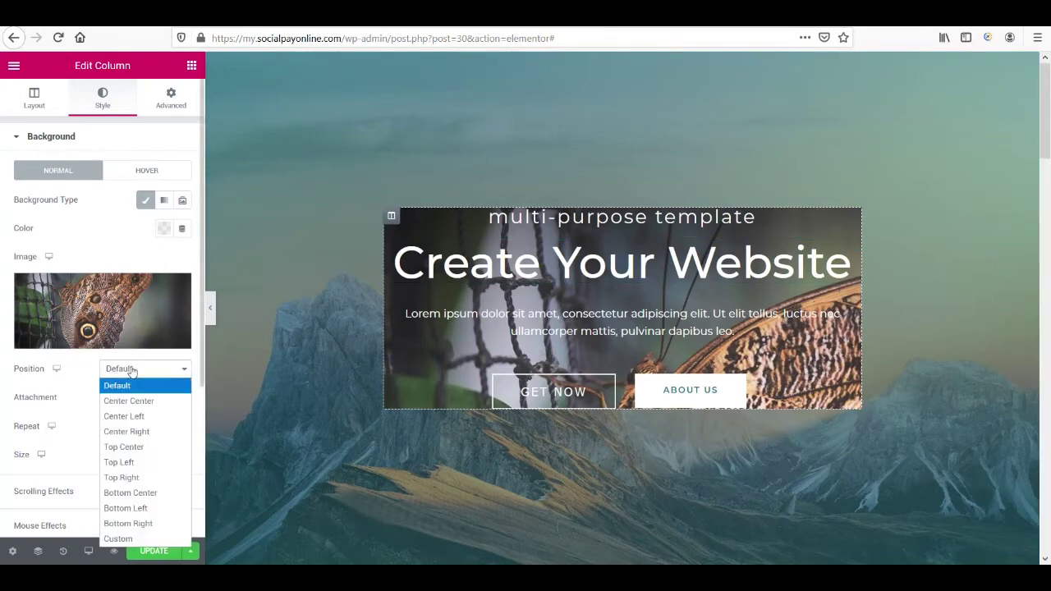
pyautogui.click(130, 401)
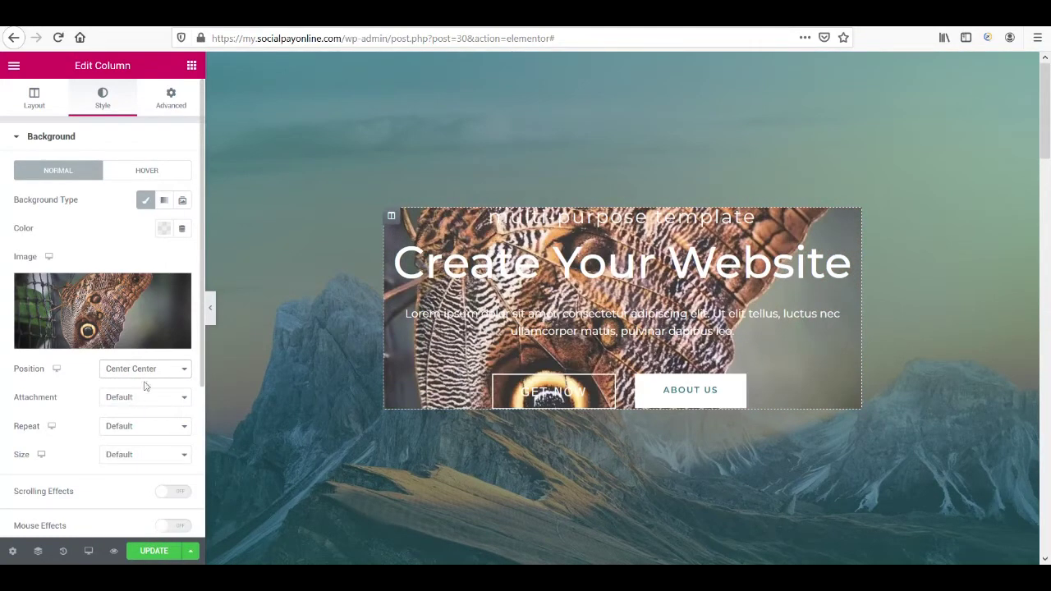
pyautogui.click(145, 369)
pyautogui.click(146, 413)
pyautogui.click(143, 371)
pyautogui.click(146, 448)
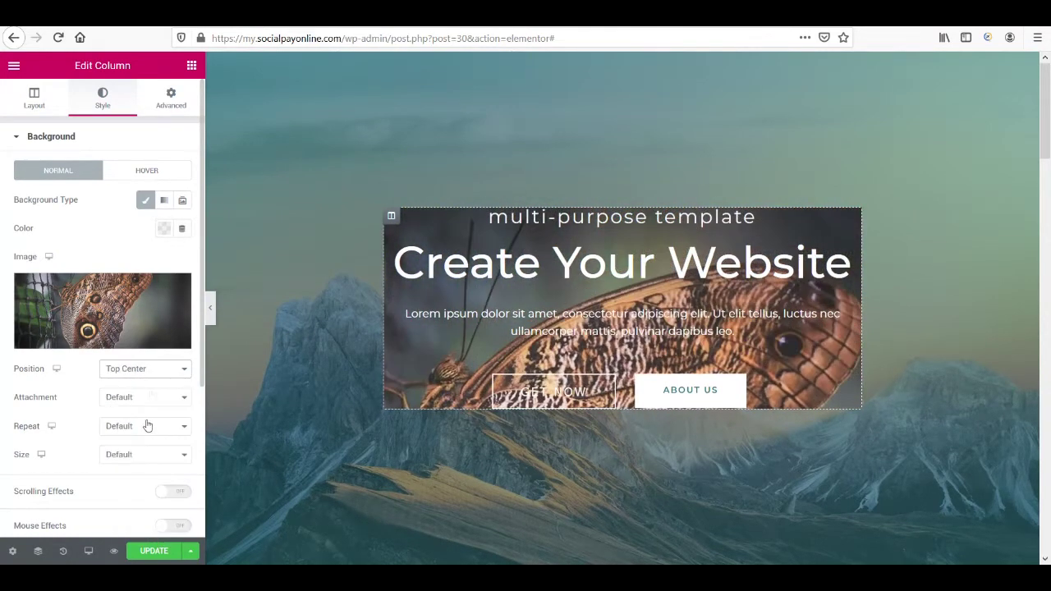
pyautogui.click(155, 371)
pyautogui.click(147, 495)
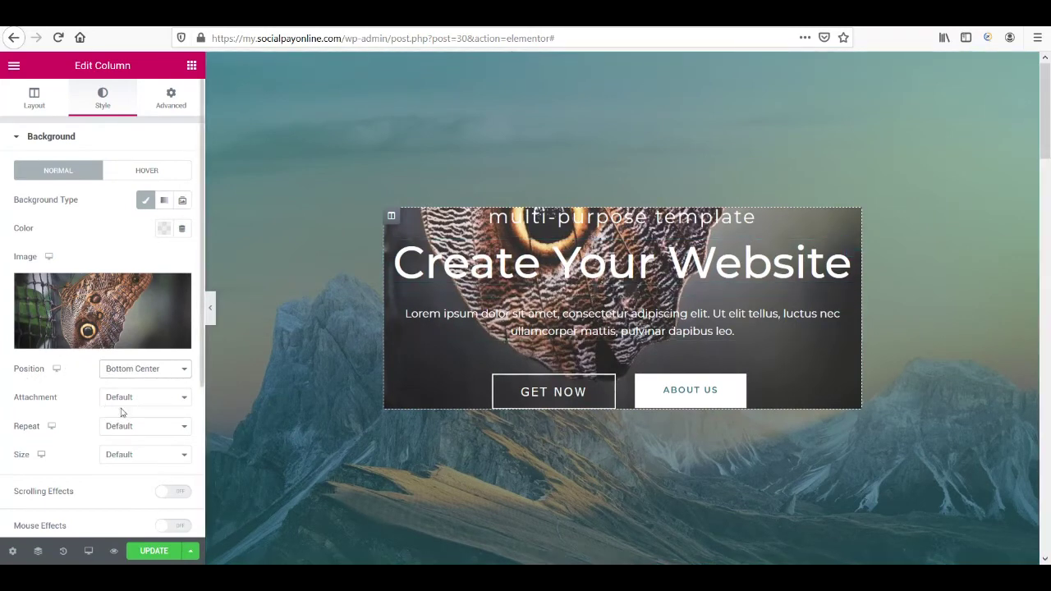
# Check the attachment options while keeping Default, and remove the butterfly background image from the column.
pyautogui.click(143, 398)
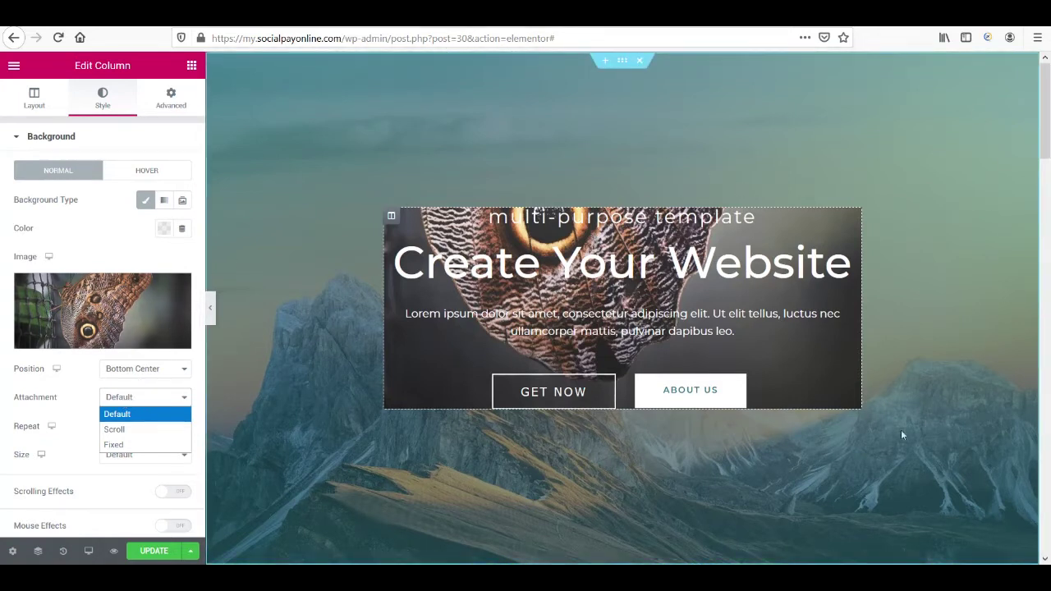
pyautogui.click(170, 414)
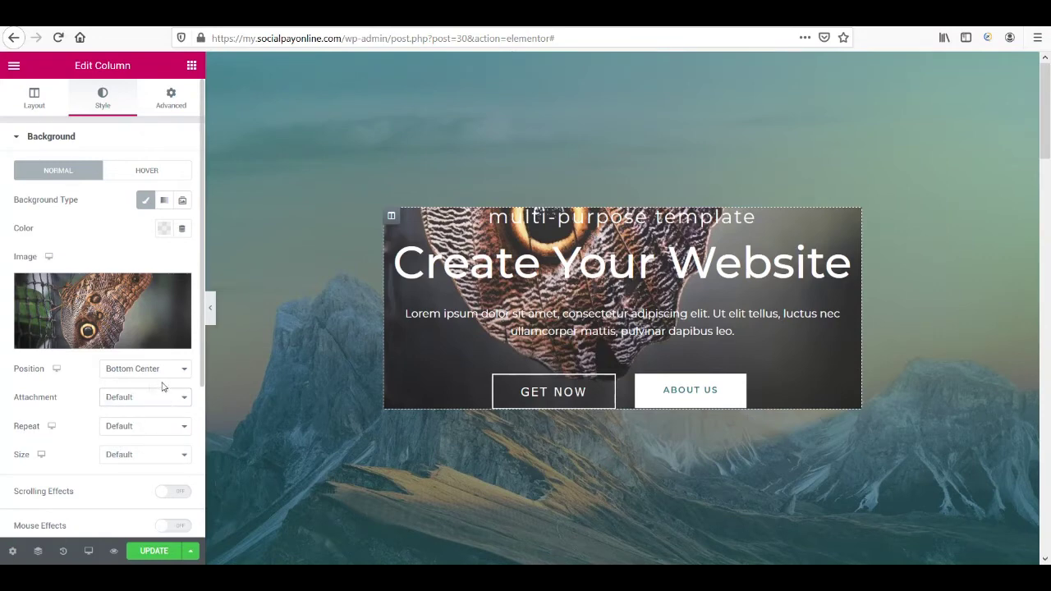
pyautogui.click(175, 289)
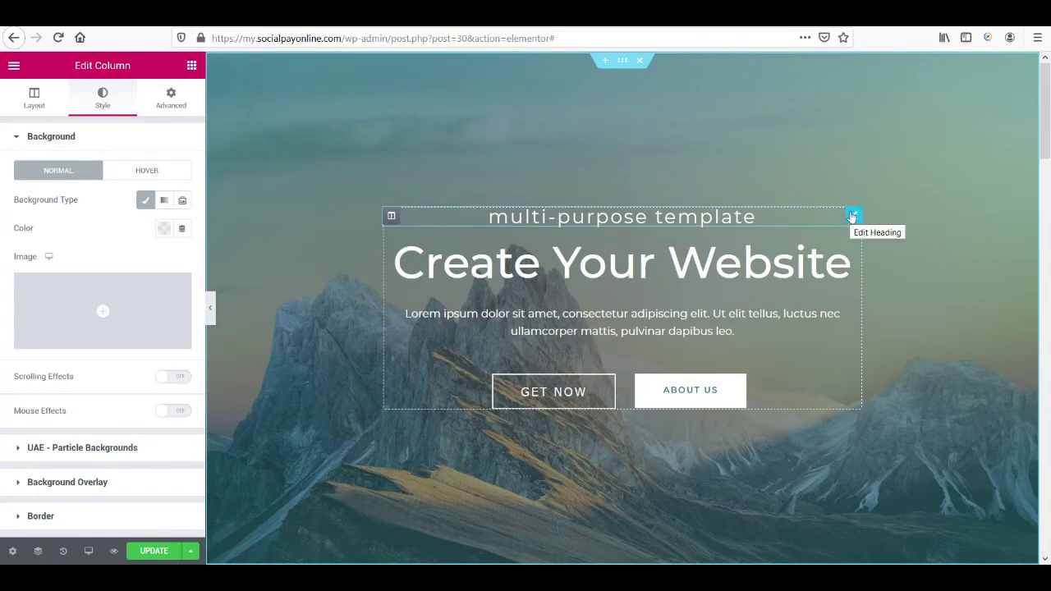
# Replace the hero section's mountain background image with the forest path photo from the media library.
pyautogui.click(853, 217)
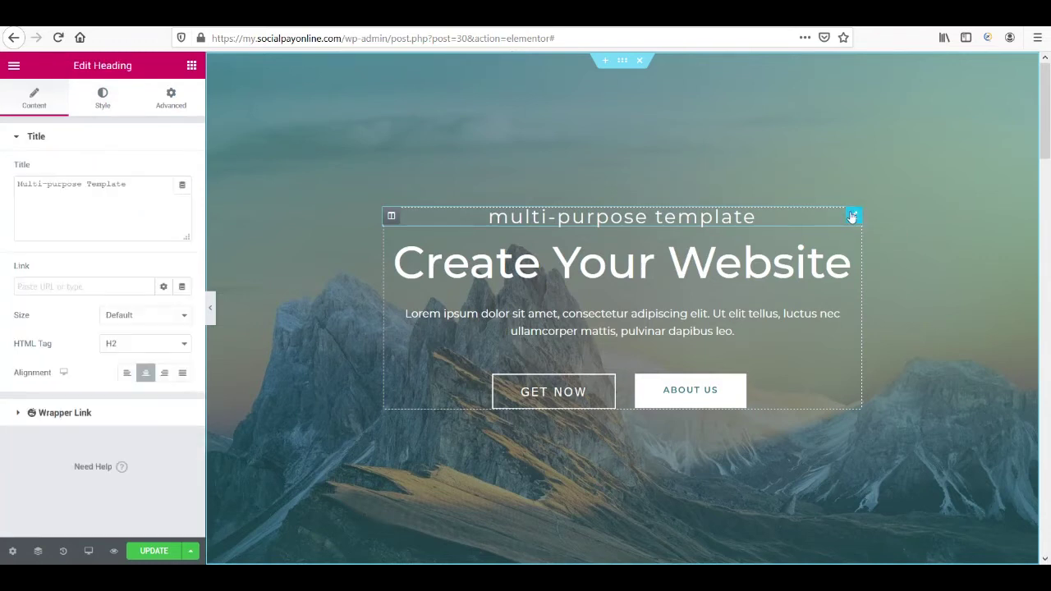
pyautogui.click(621, 64)
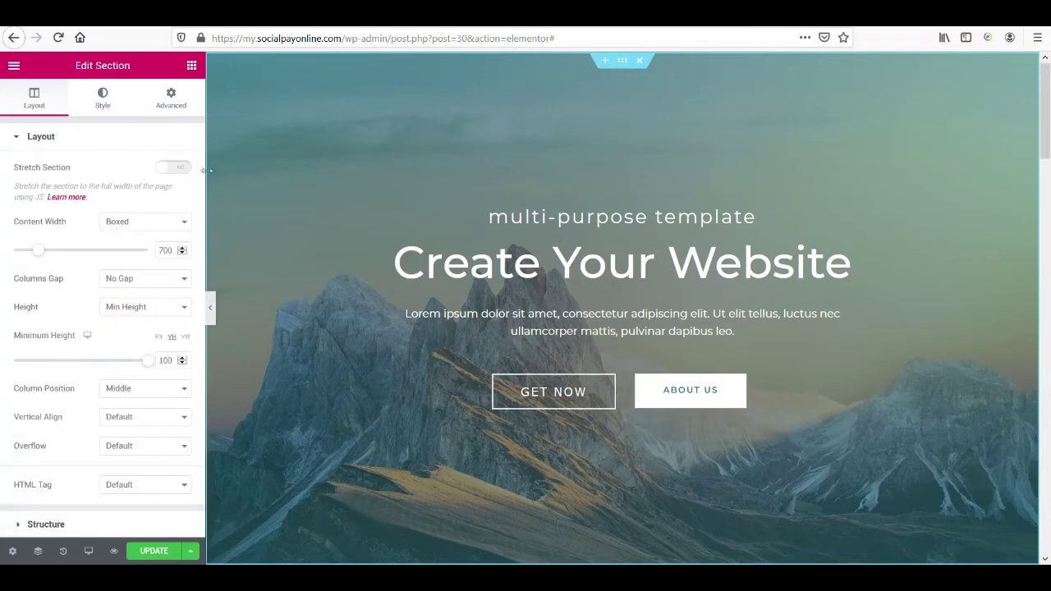
pyautogui.click(99, 114)
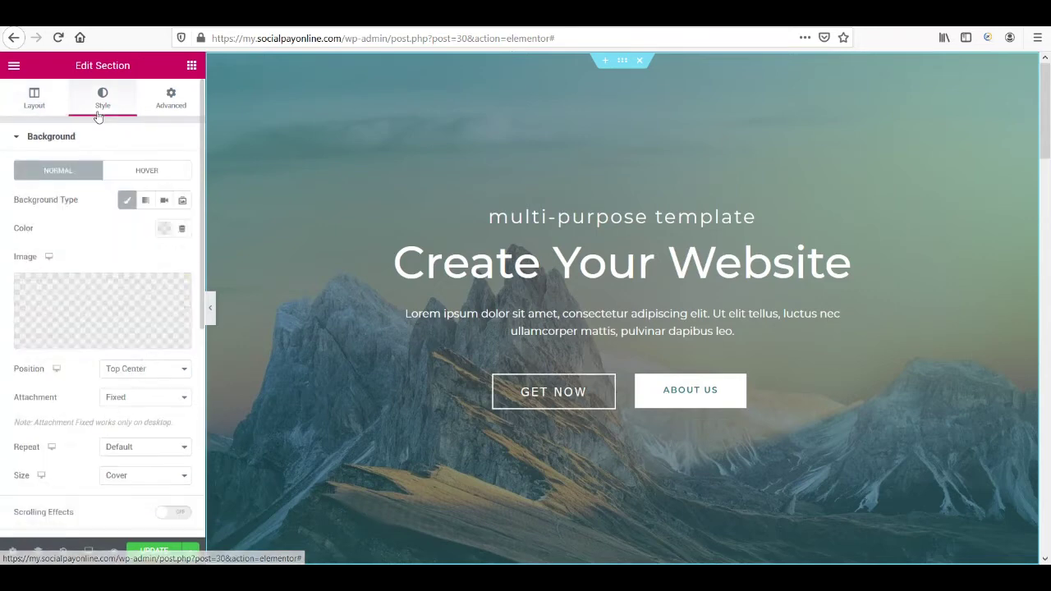
pyautogui.click(114, 297)
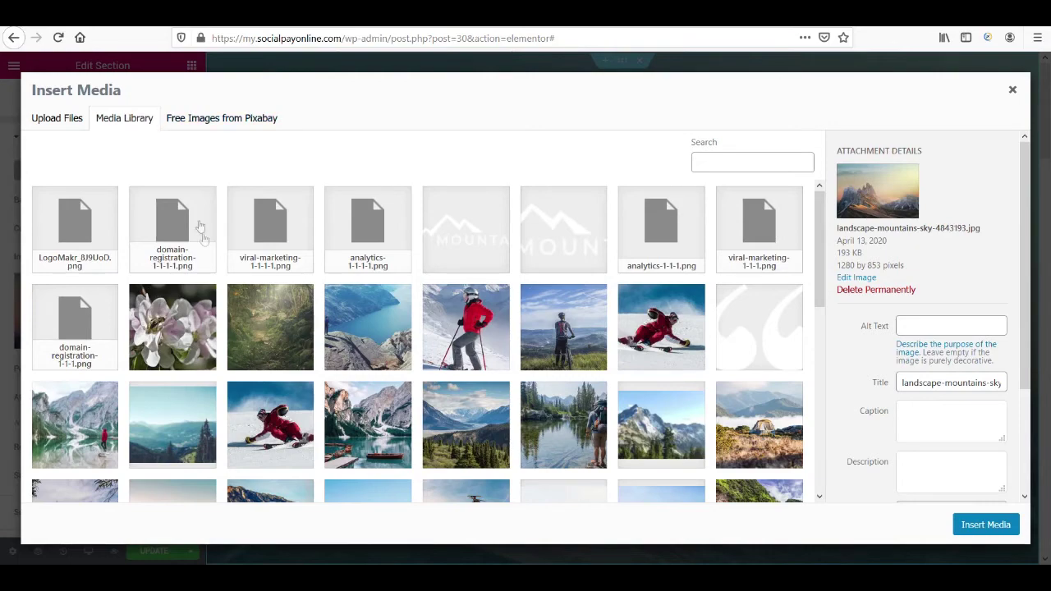
pyautogui.scroll(-2, 226, 269)
pyautogui.scroll(2, 225, 269)
pyautogui.click(265, 316)
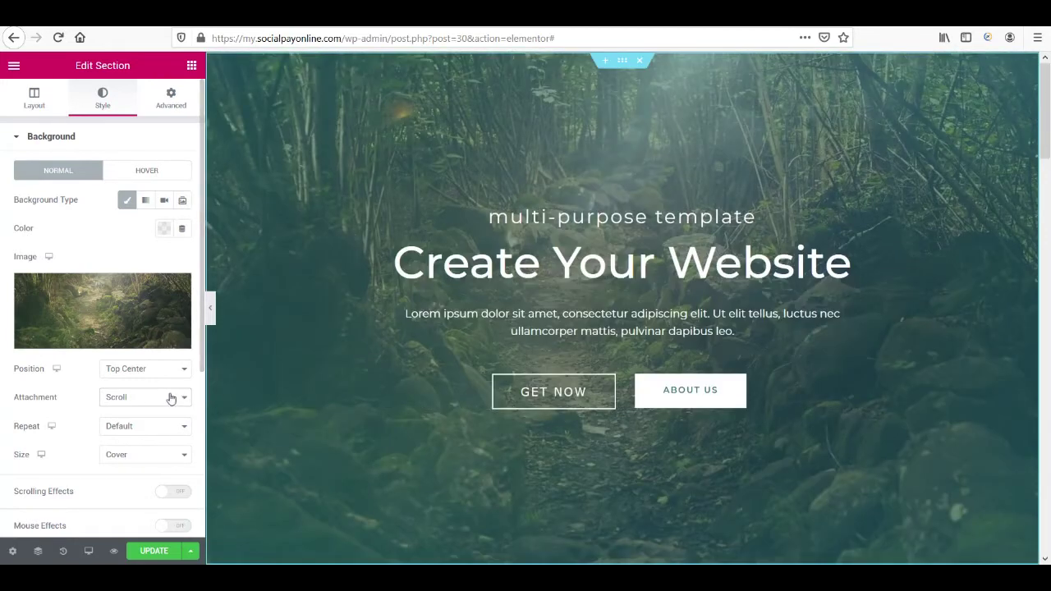
# Set the section background's attachment to Scroll and keep its repeat option at Default.
pyautogui.click(169, 397)
pyautogui.click(169, 397)
pyautogui.click(124, 429)
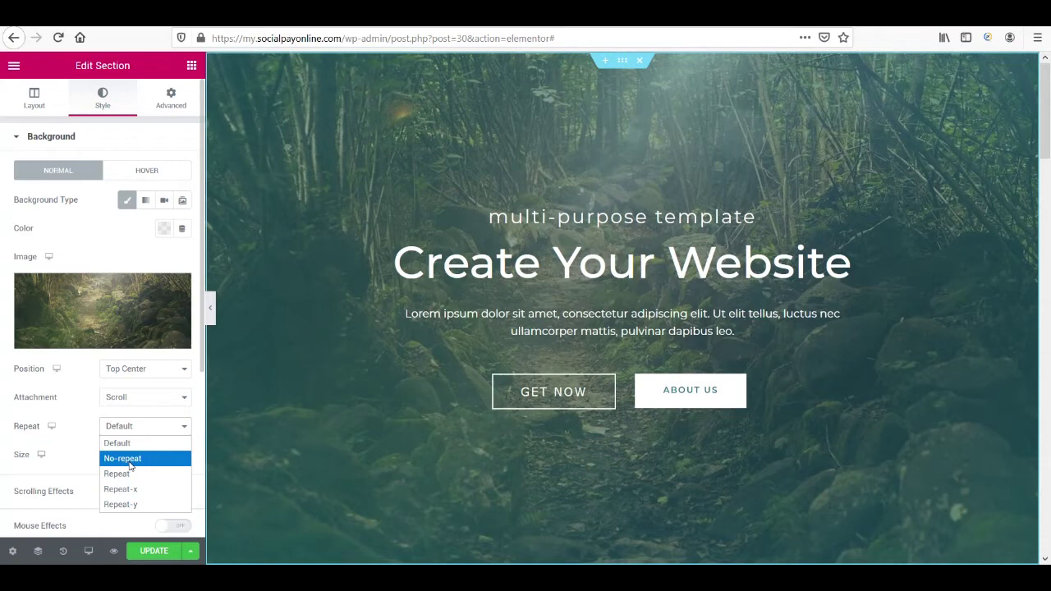
pyautogui.click(82, 441)
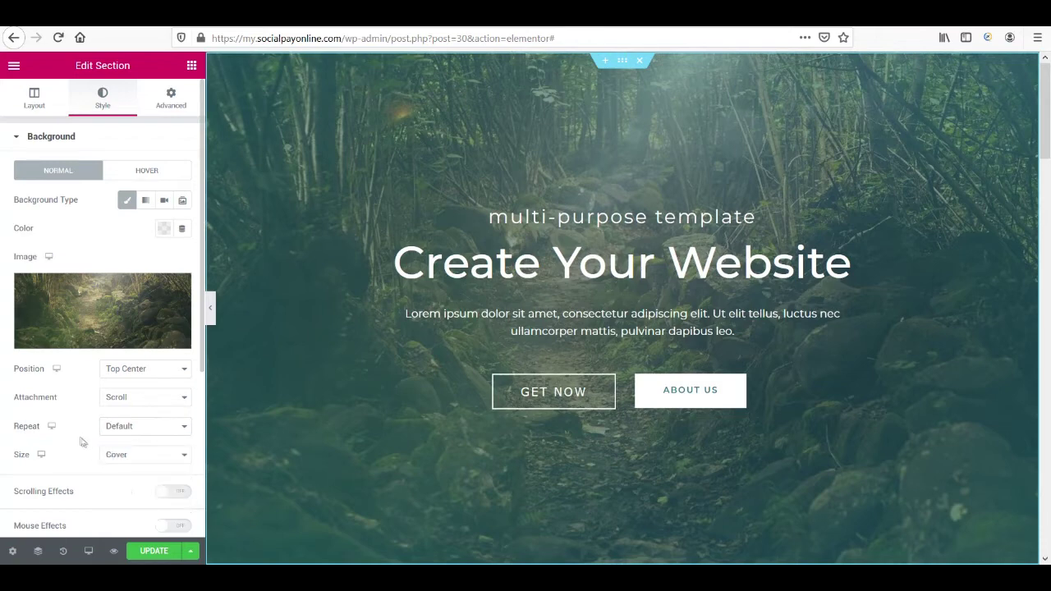
# Try the Contain size for the section's forest background and switch the size to Custom.
pyautogui.click(119, 455)
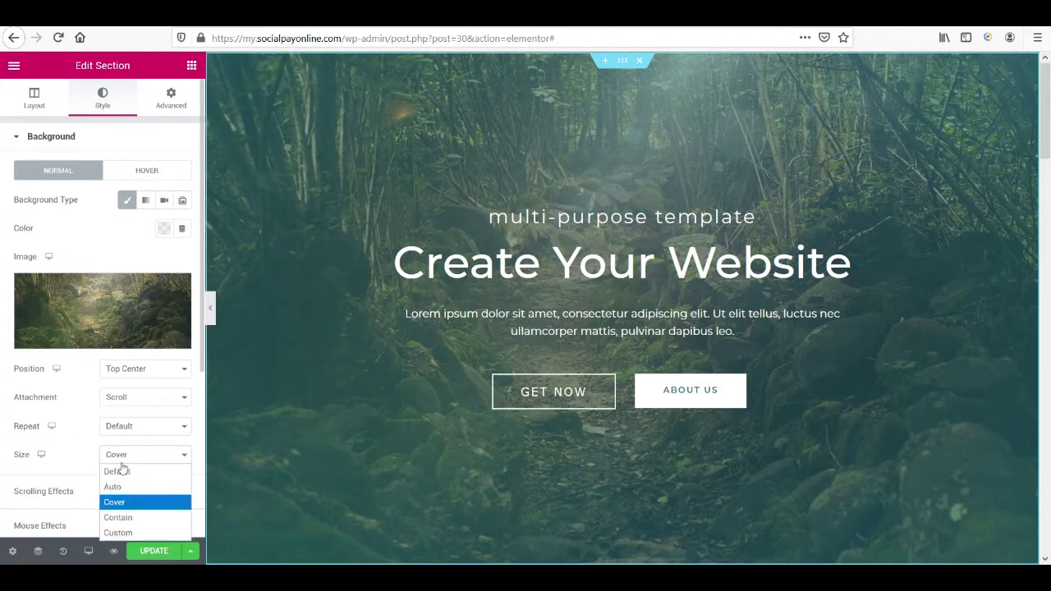
pyautogui.click(134, 519)
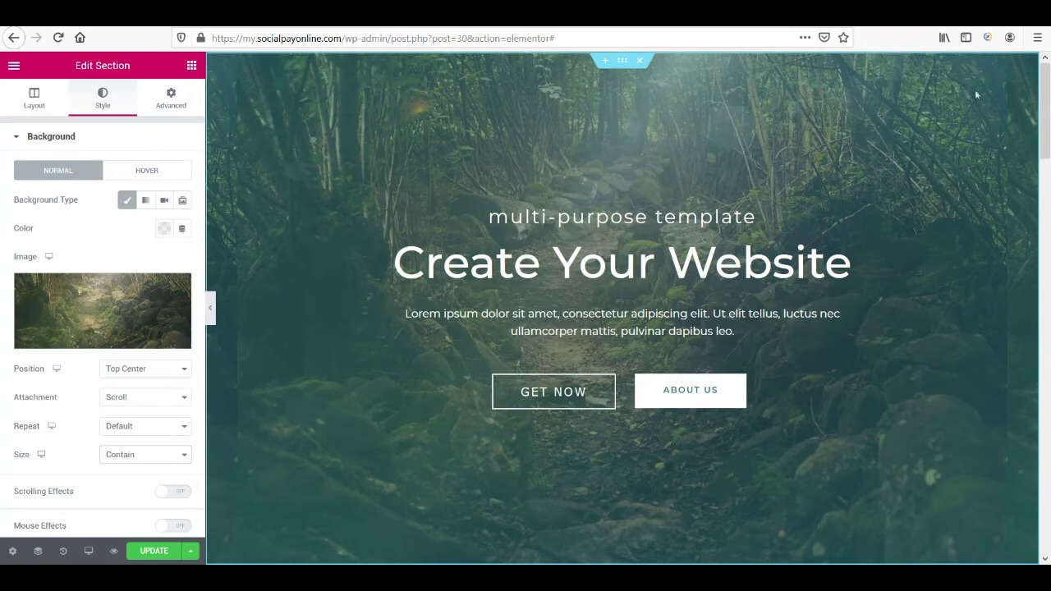
pyautogui.click(119, 454)
pyautogui.click(124, 532)
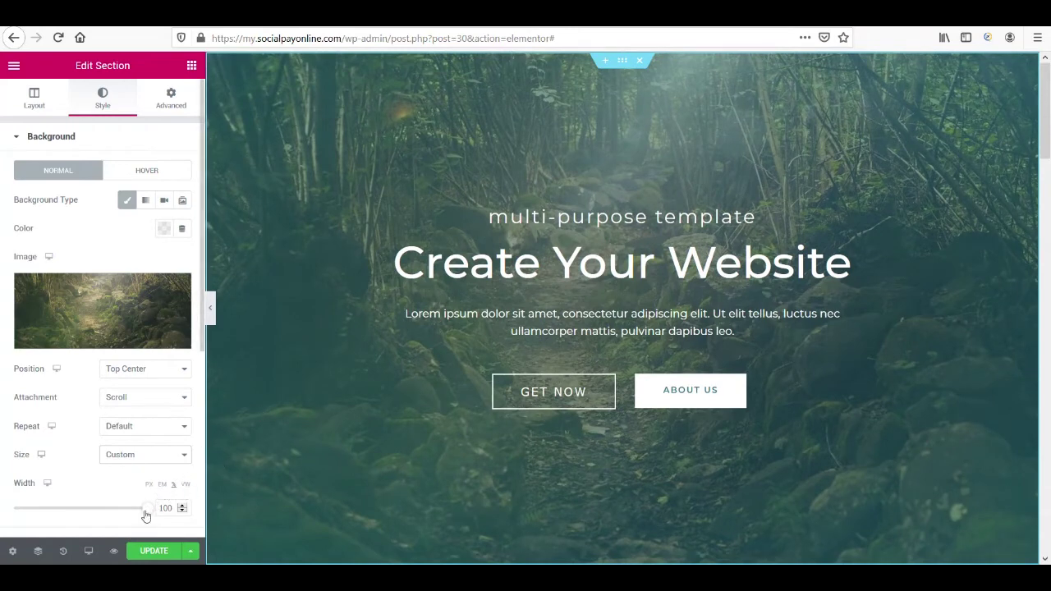
# Set the section background's custom width to 27% and its repeat option to No-repeat.
pyautogui.moveTo(146, 513); pyautogui.dragTo(48, 509)
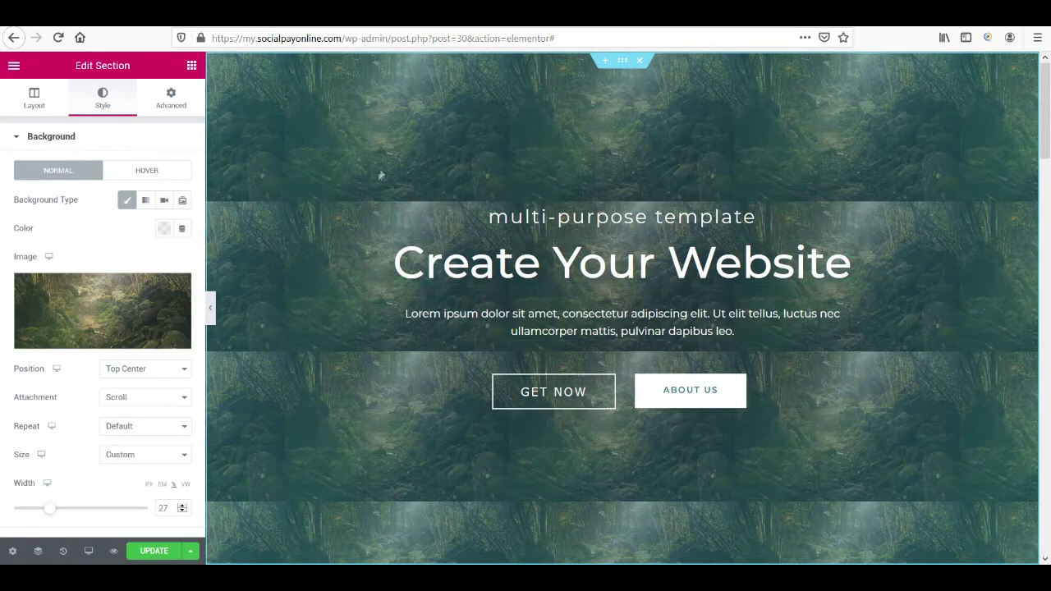
pyautogui.click(137, 427)
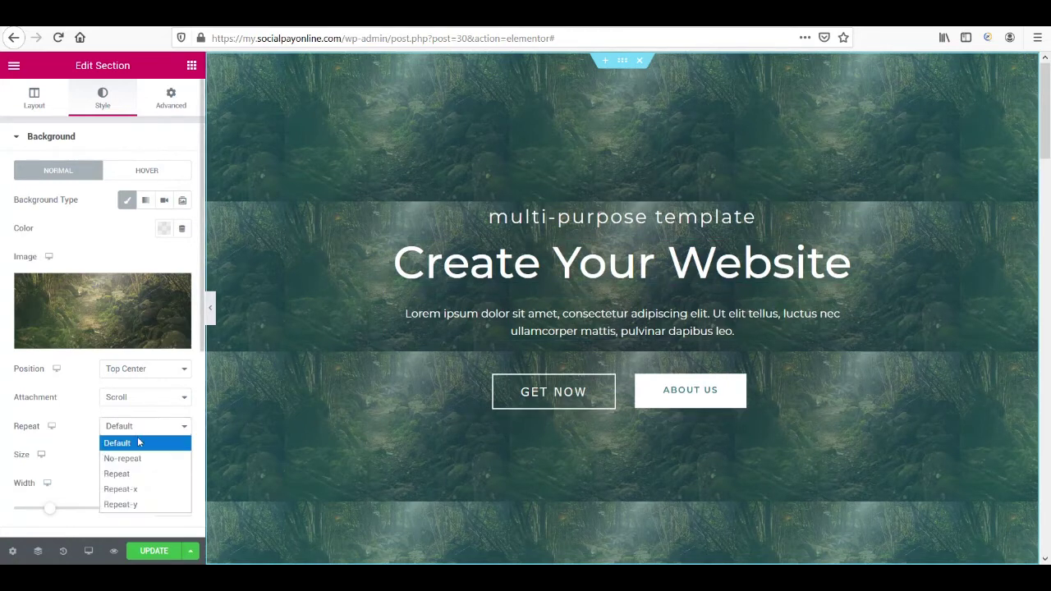
pyautogui.click(136, 458)
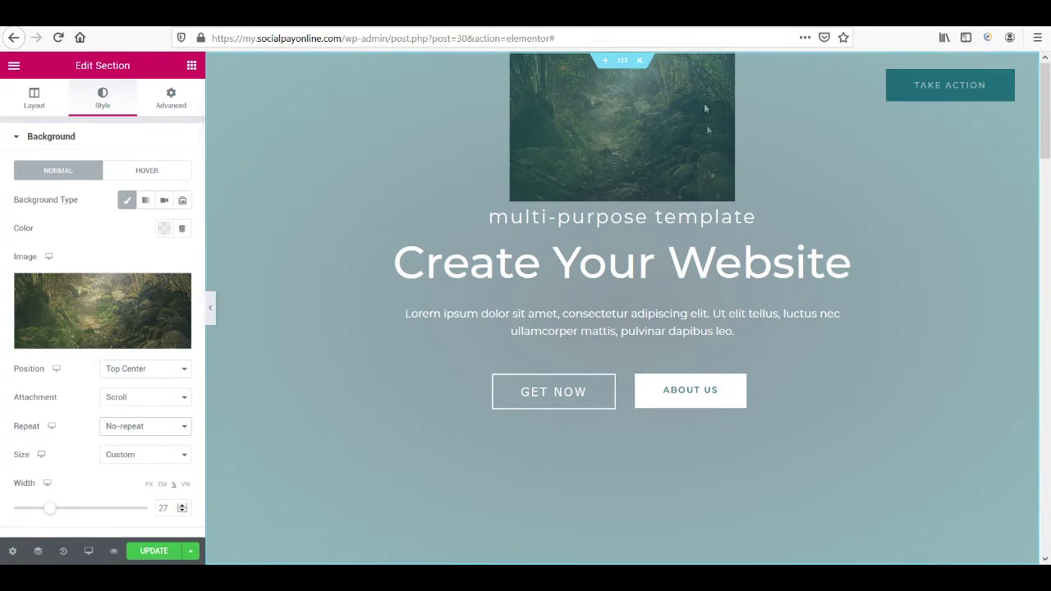
# Try the Repeat-x, Repeat-y and Repeat options for the section's forest background.
pyautogui.click(140, 428)
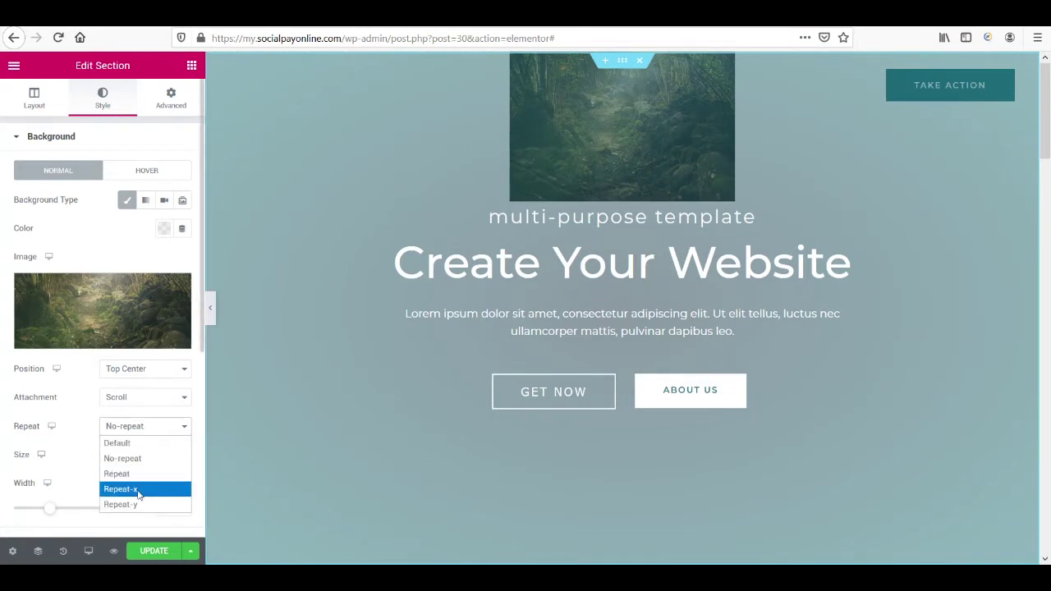
pyautogui.click(139, 490)
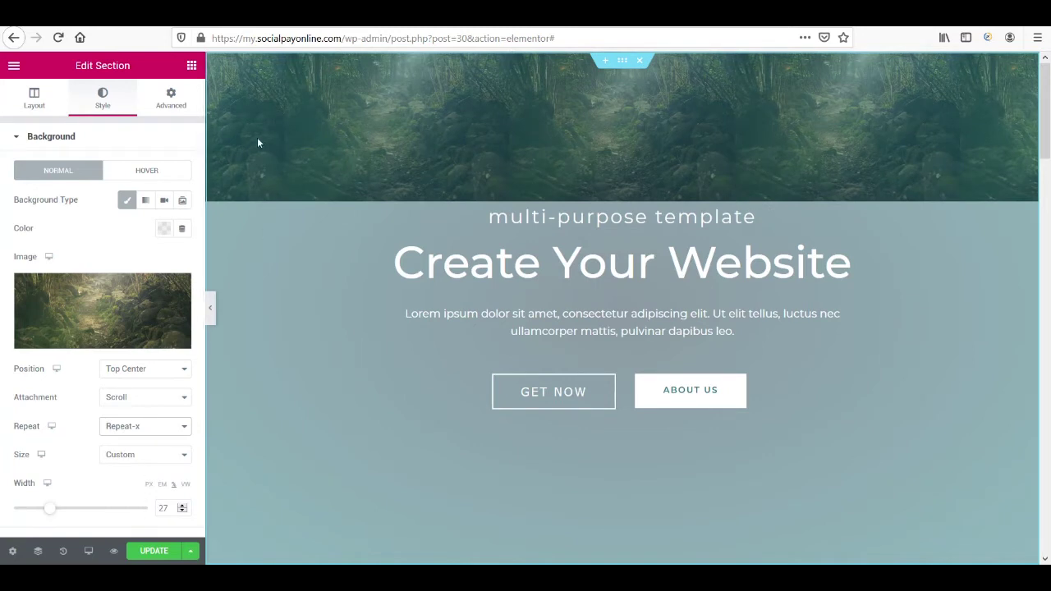
pyautogui.click(143, 428)
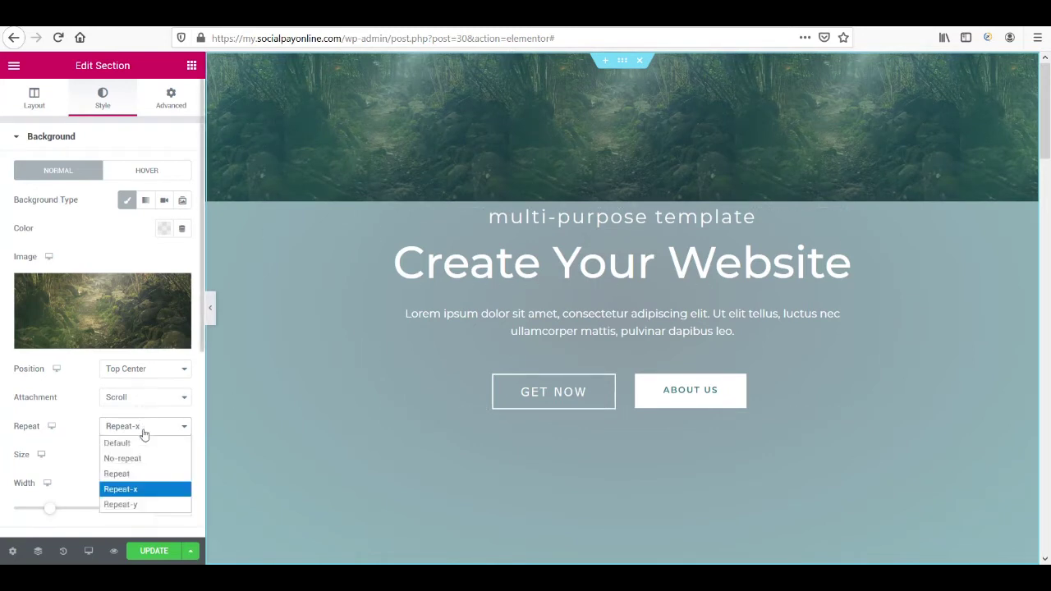
pyautogui.click(144, 502)
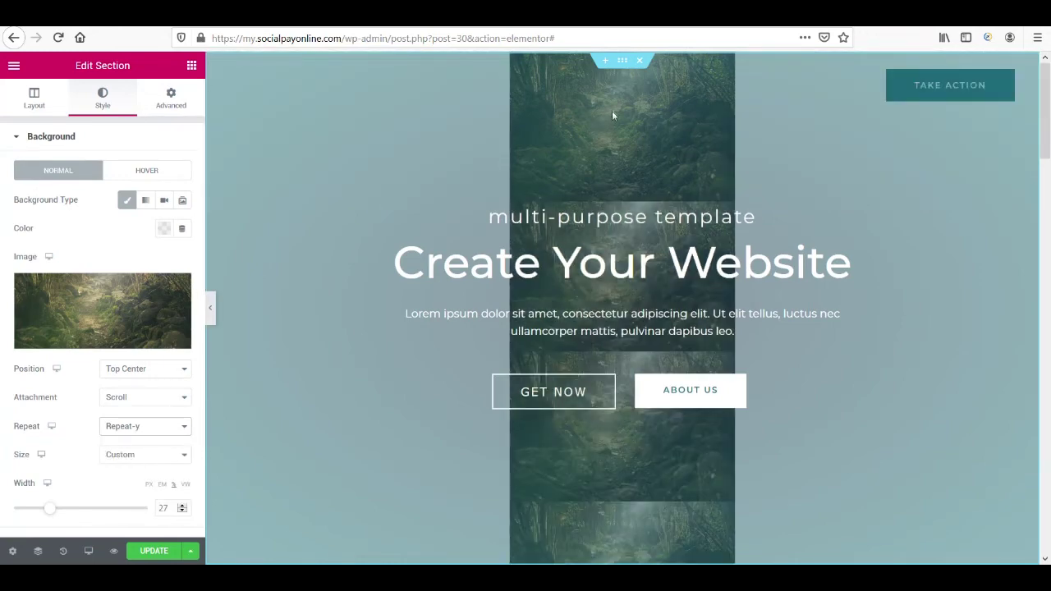
pyautogui.click(164, 427)
pyautogui.click(144, 473)
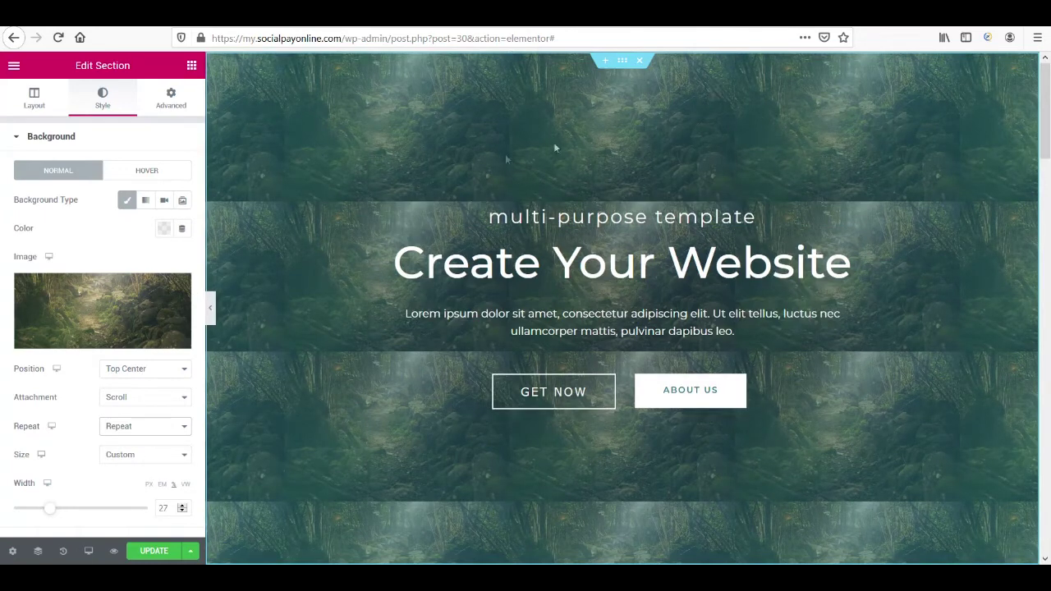
# Set the section background's repeat option to Default and its size to Cover.
pyautogui.click(146, 426)
pyautogui.click(136, 441)
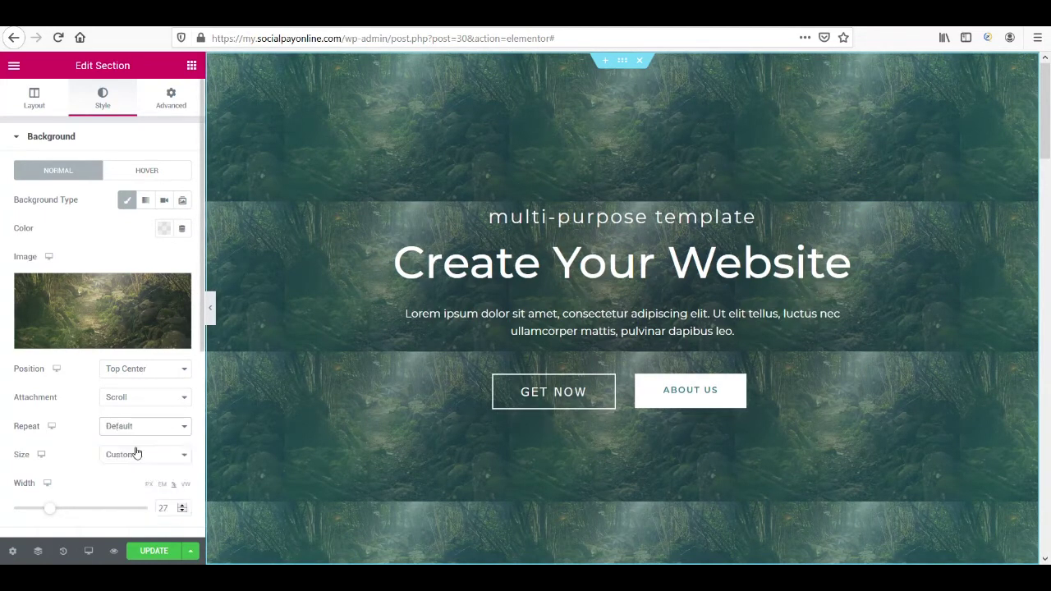
pyautogui.click(145, 454)
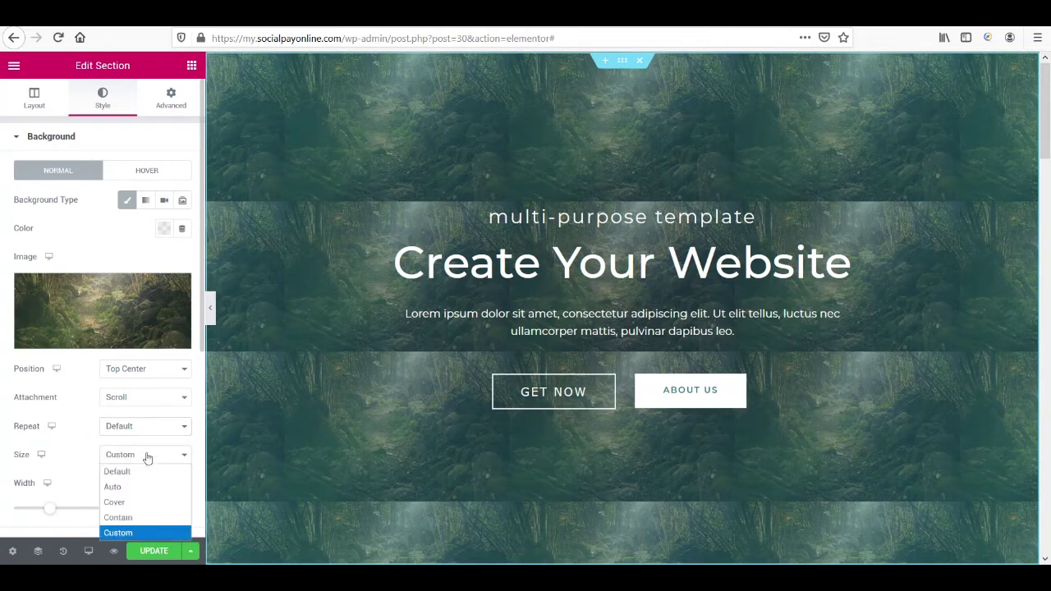
pyautogui.click(136, 502)
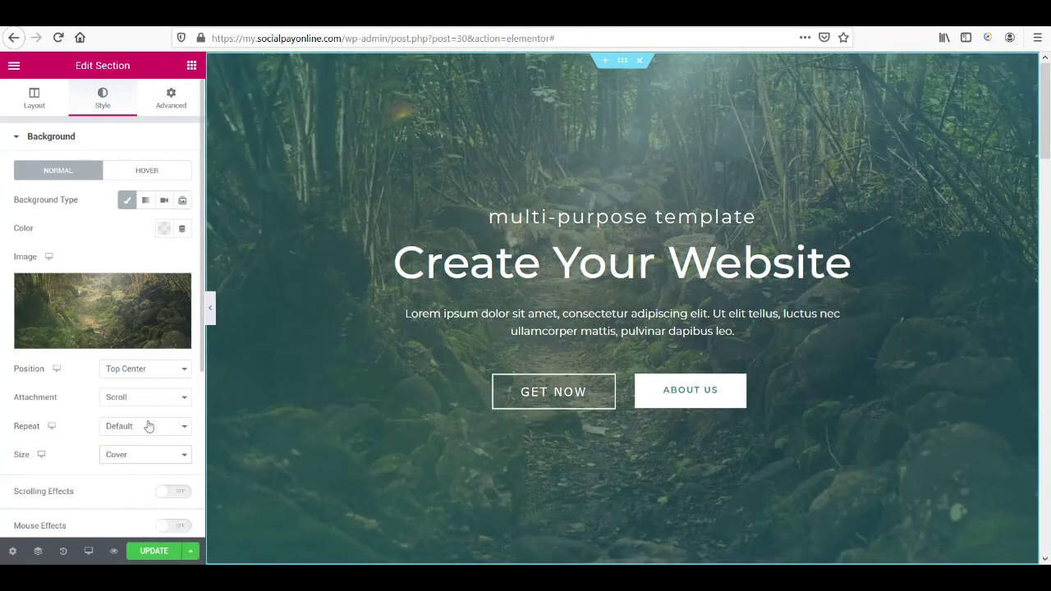
# Set the section background's attachment to Fixed and check how the forest image behaves while the page scrolls.
pyautogui.click(152, 398)
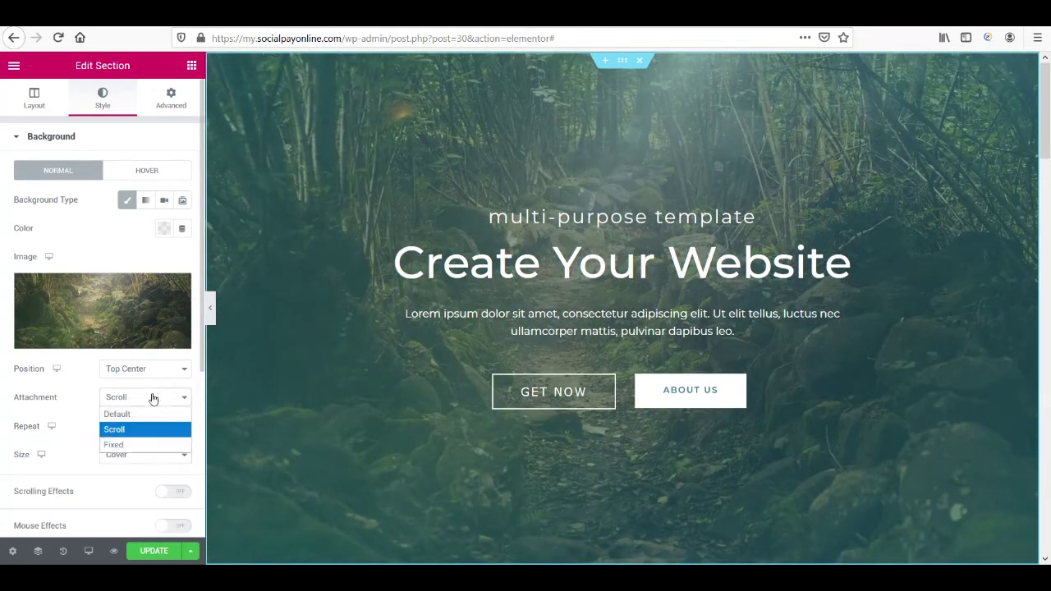
pyautogui.click(146, 443)
pyautogui.scroll(-3, 565, 263)
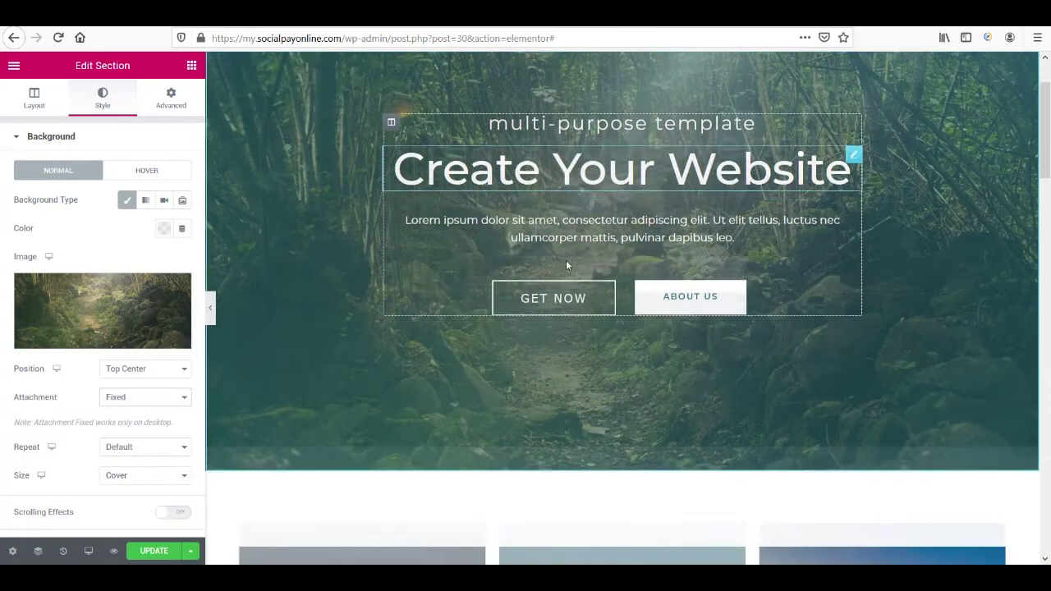
pyautogui.scroll(3, 566, 263)
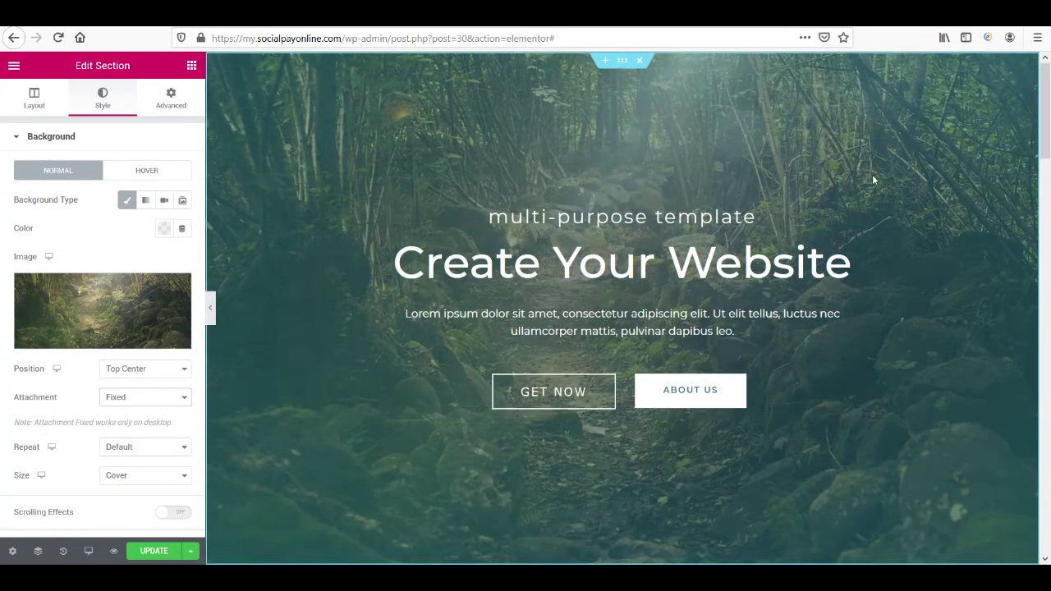
# Add a new single-column section at the end of the page, above the footer.
pyautogui.scroll(-4, 1048, 148)
pyautogui.moveTo(1048, 147); pyautogui.dragTo(1046, 495)
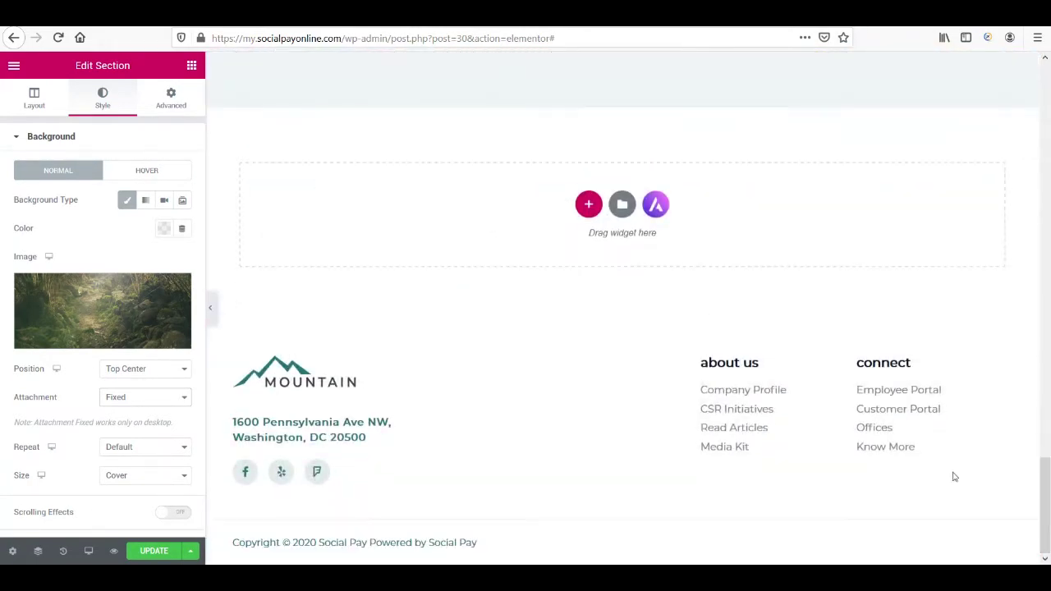
pyautogui.click(587, 205)
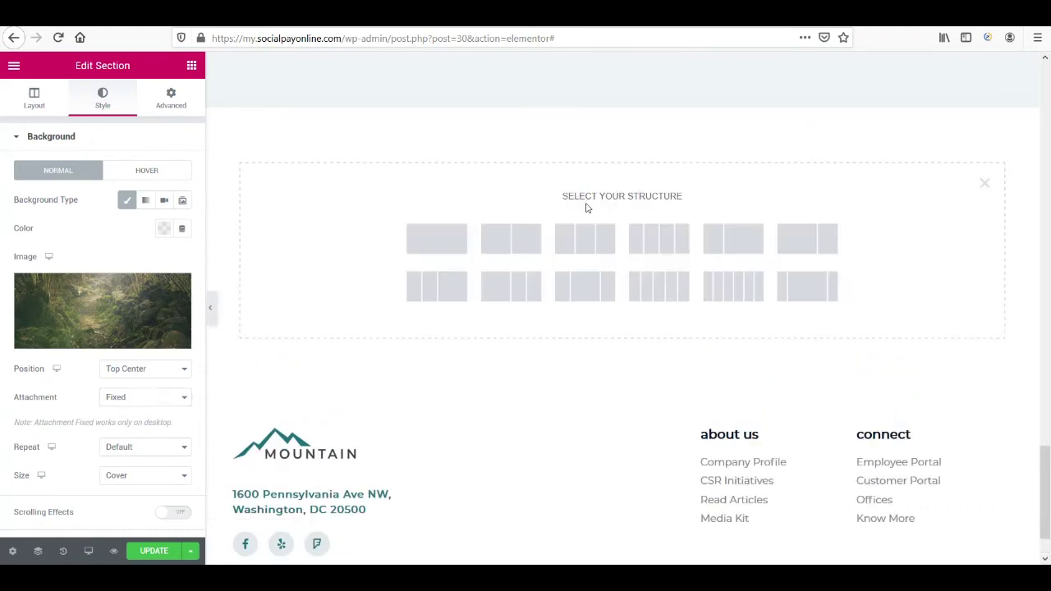
pyautogui.click(433, 244)
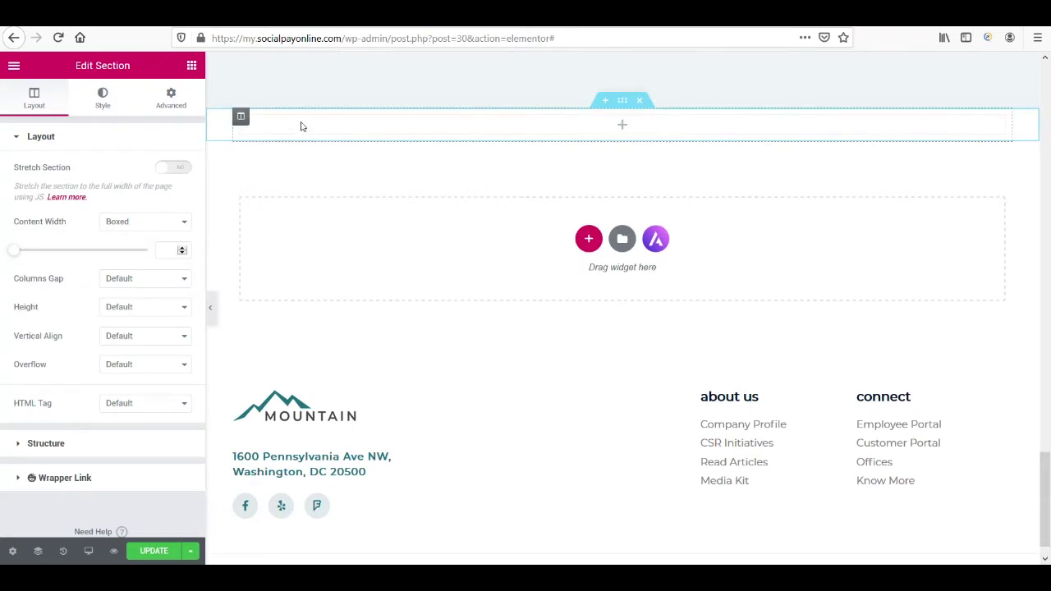
# Duplicate the new section's column into three columns and widen the first one at the middle column's expense.
pyautogui.rightClick(242, 119)
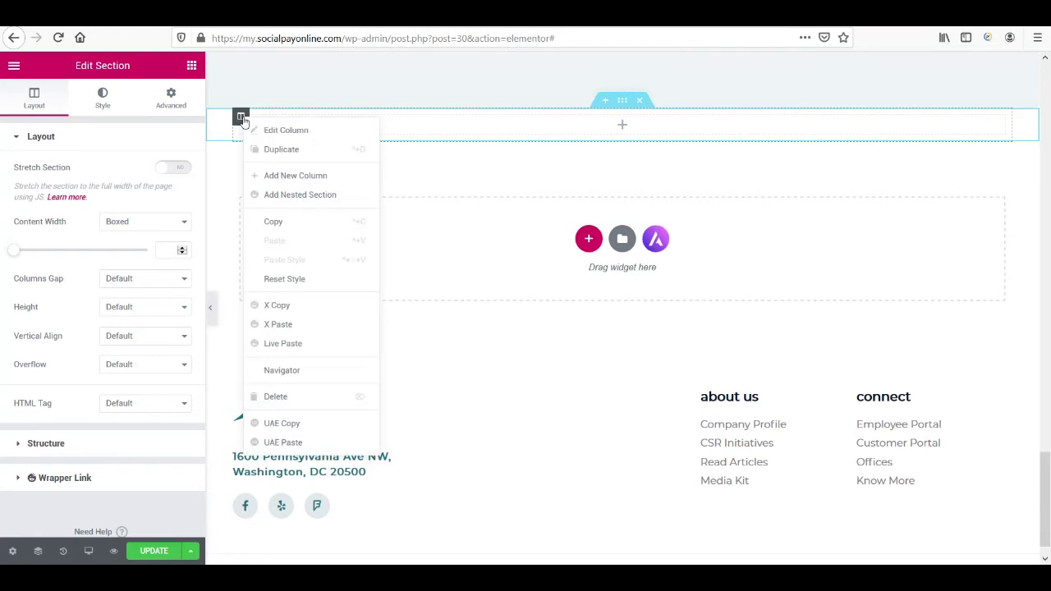
pyautogui.click(271, 150)
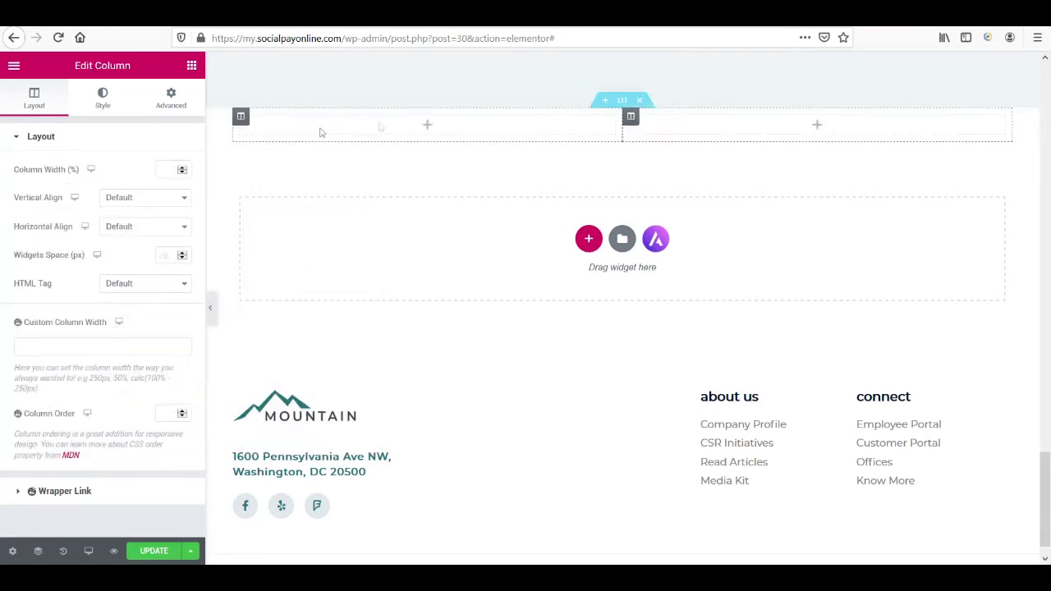
pyautogui.rightClick(630, 119)
pyautogui.click(635, 151)
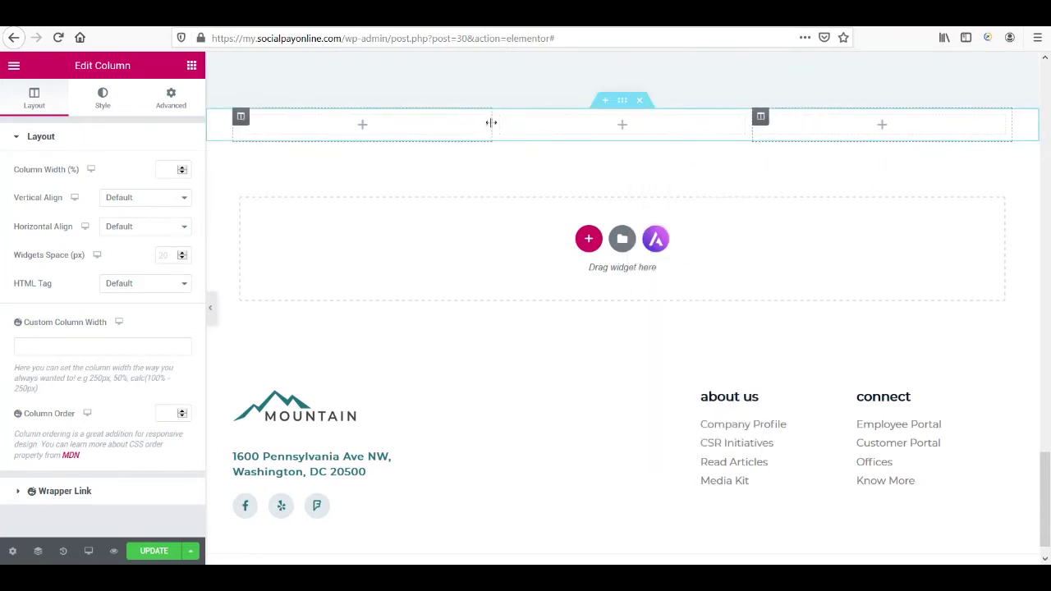
pyautogui.moveTo(505, 120); pyautogui.dragTo(537, 122)
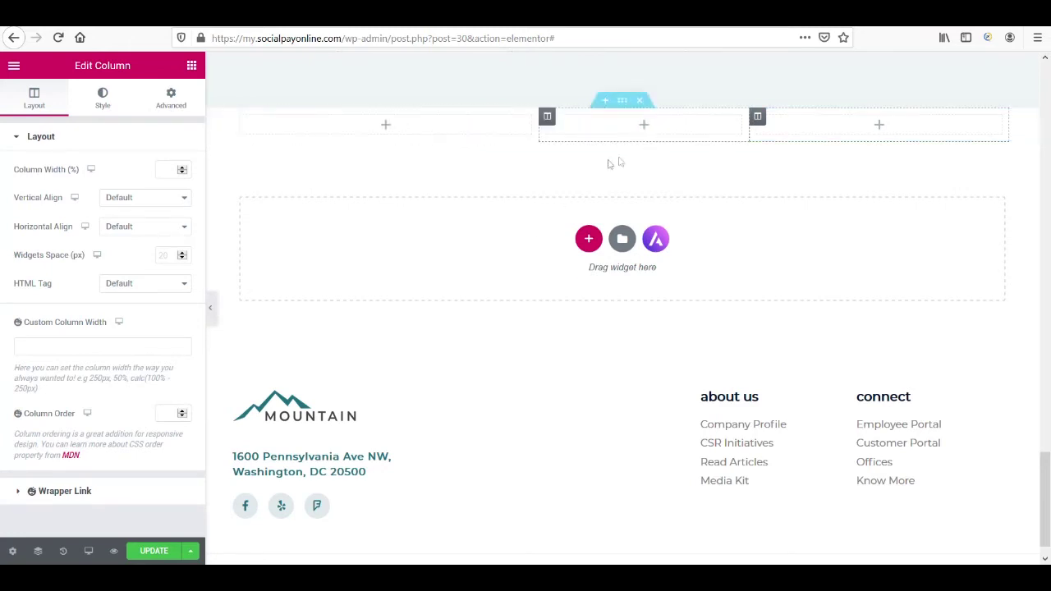
# Add an Image widget to the first column and fill it with snow-1.jpg from the media library.
pyautogui.click(187, 68)
pyautogui.moveTo(68, 277); pyautogui.dragTo(380, 123)
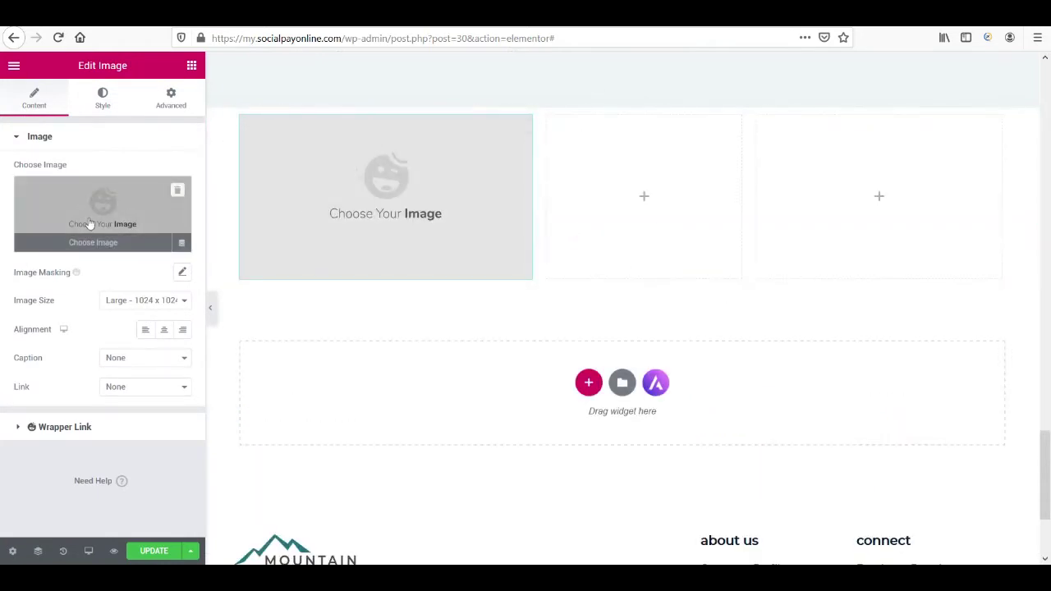
pyautogui.click(90, 223)
pyautogui.click(459, 333)
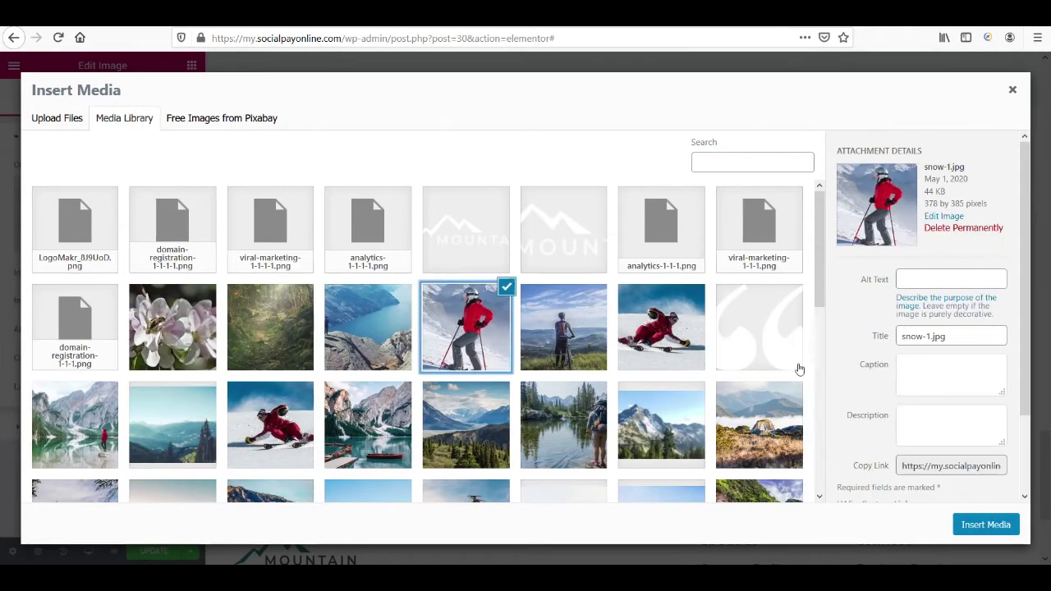
pyautogui.click(986, 524)
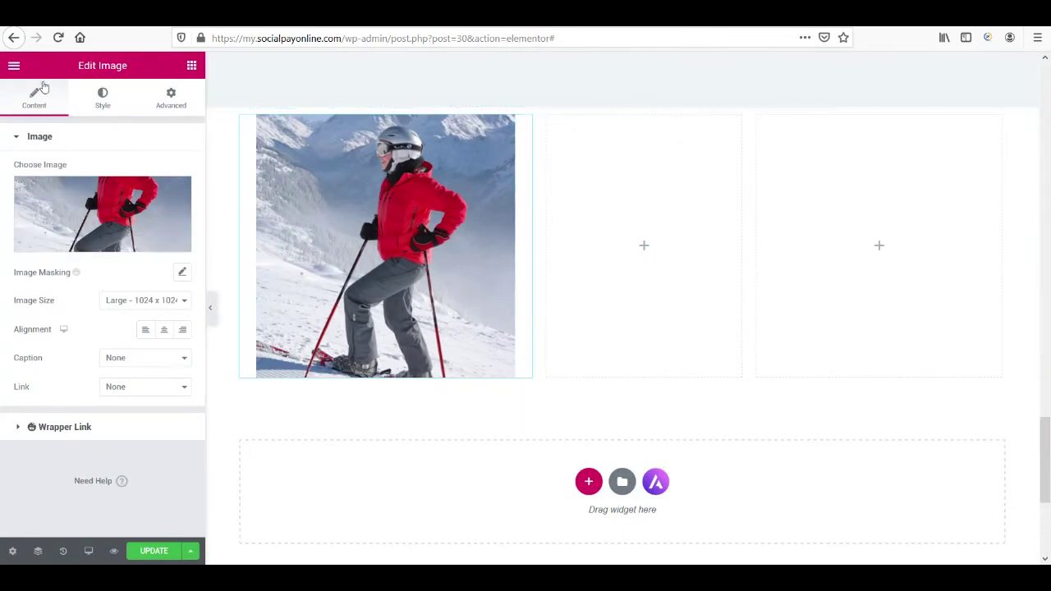
# Find the Dual Color Heading widget among the Ultimate Addons and place it in the middle column.
pyautogui.click(193, 66)
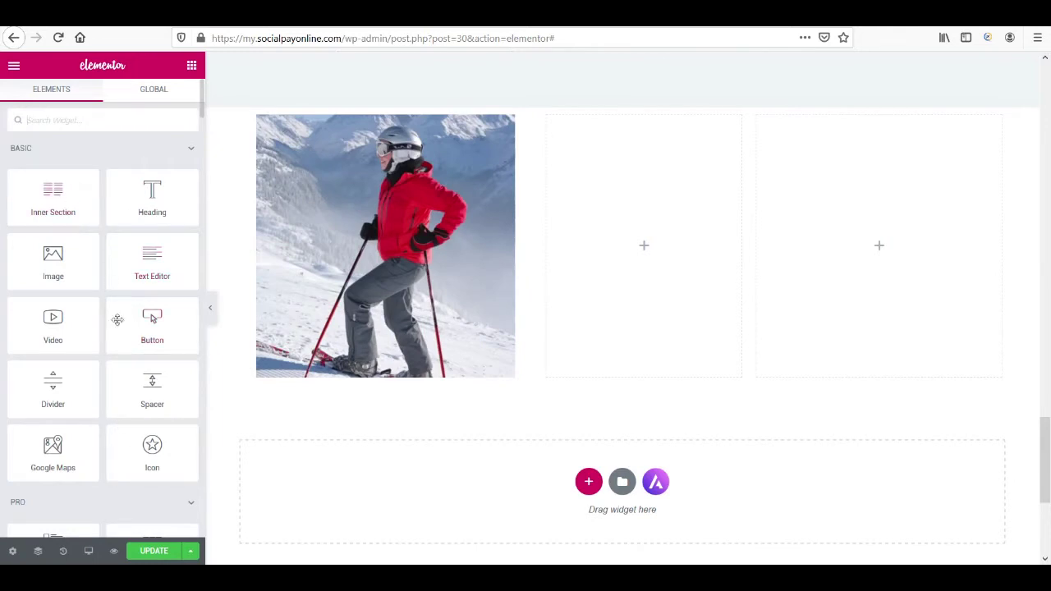
pyautogui.scroll(-3, 151, 279)
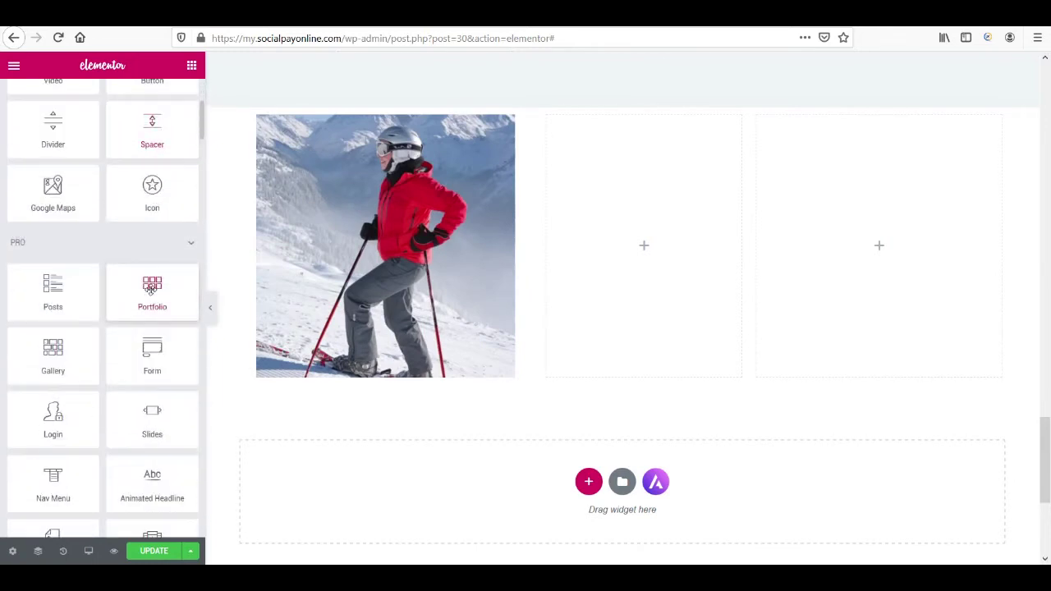
pyautogui.scroll(-12, 110, 462)
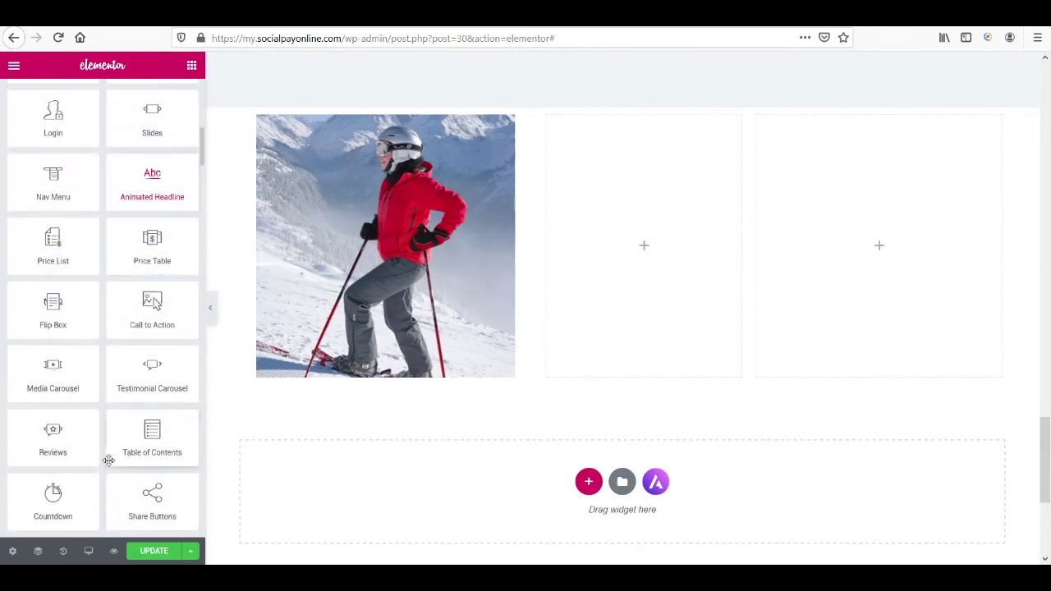
pyautogui.scroll(-10, 108, 370)
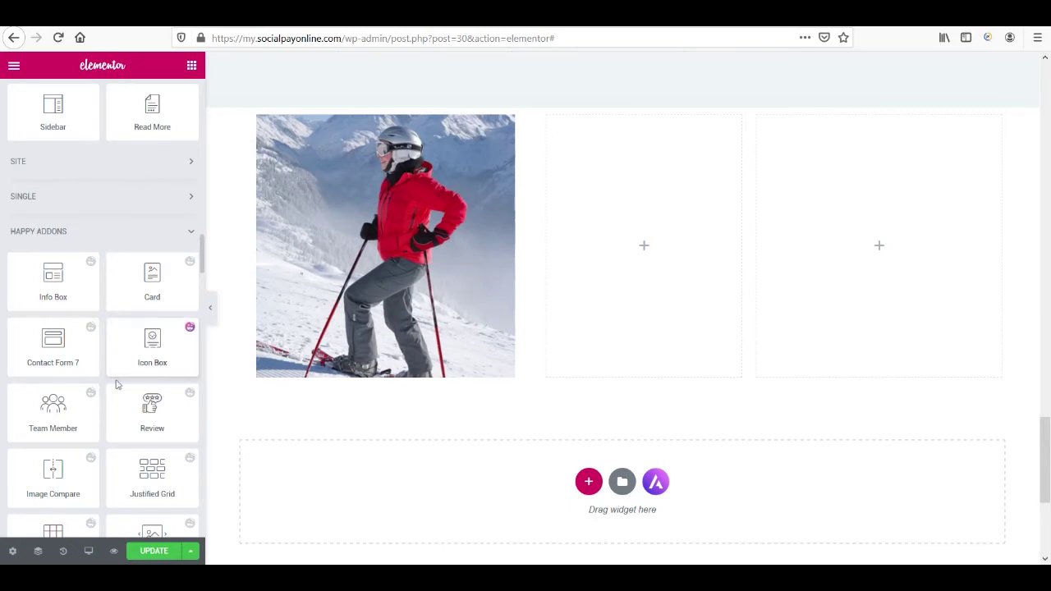
pyautogui.scroll(-15, 105, 307)
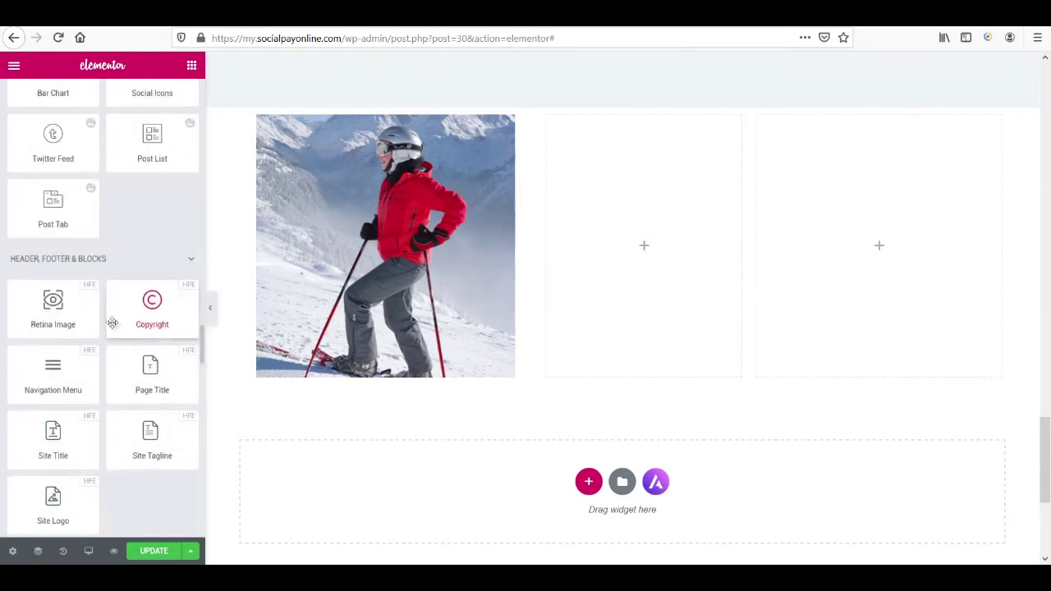
pyautogui.scroll(-8, 110, 375)
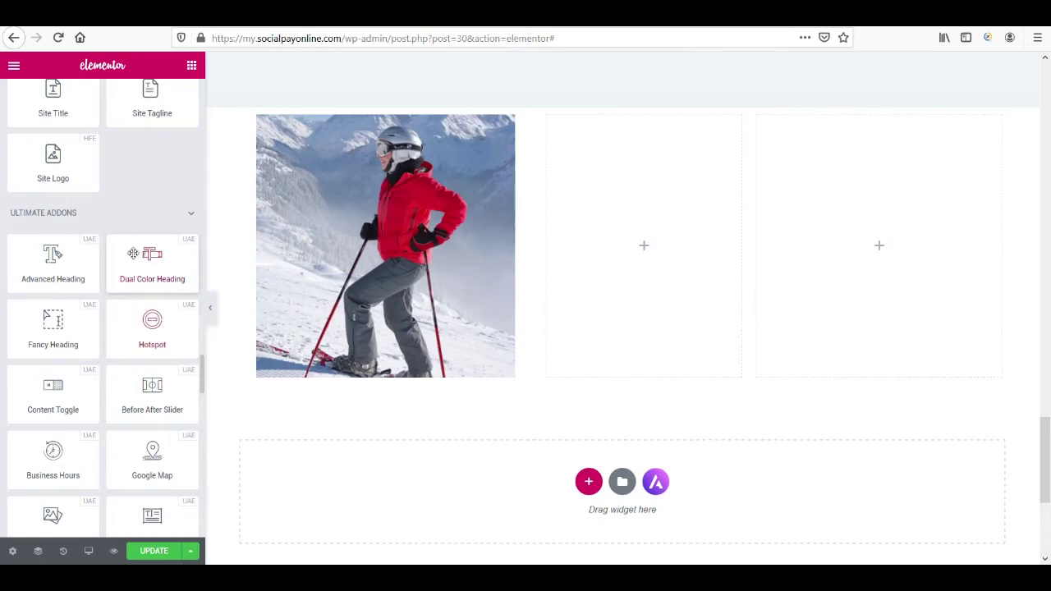
pyautogui.moveTo(137, 270); pyautogui.dragTo(640, 222)
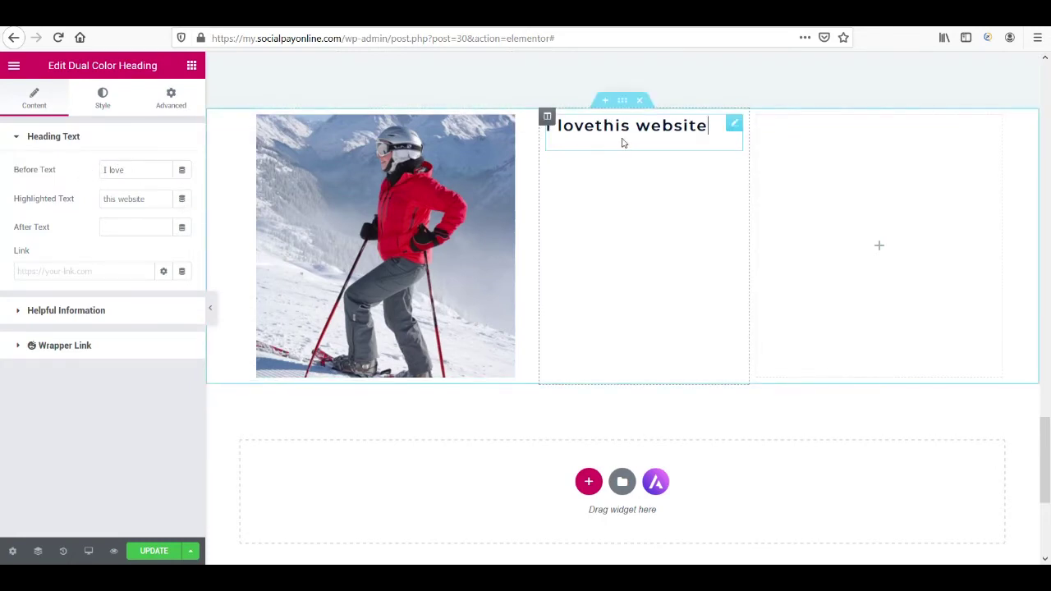
# Set the Dual Color Heading's normal text color to a dark red.
pyautogui.click(102, 100)
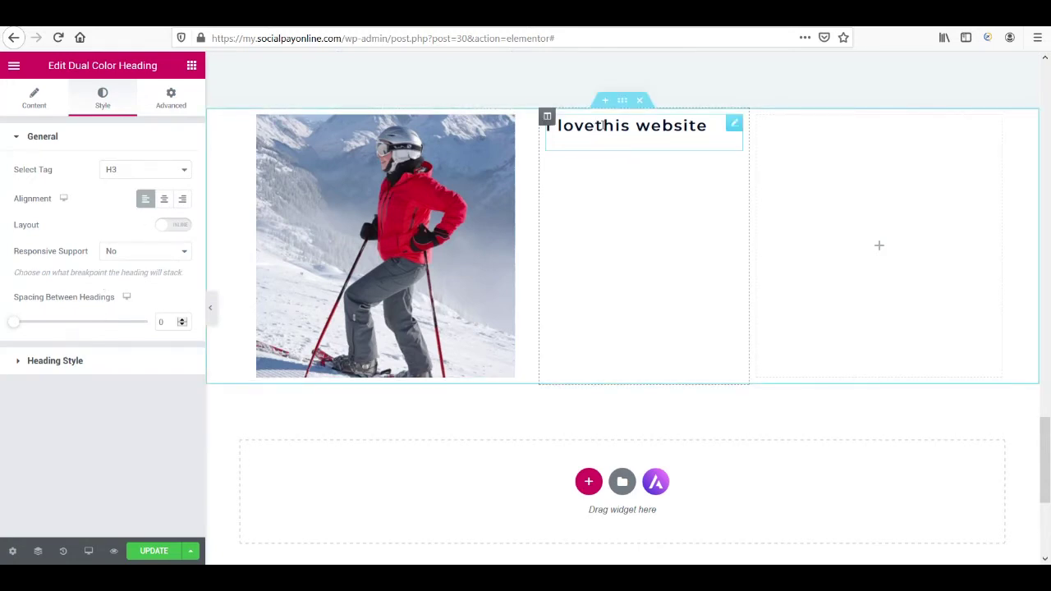
pyautogui.click(99, 368)
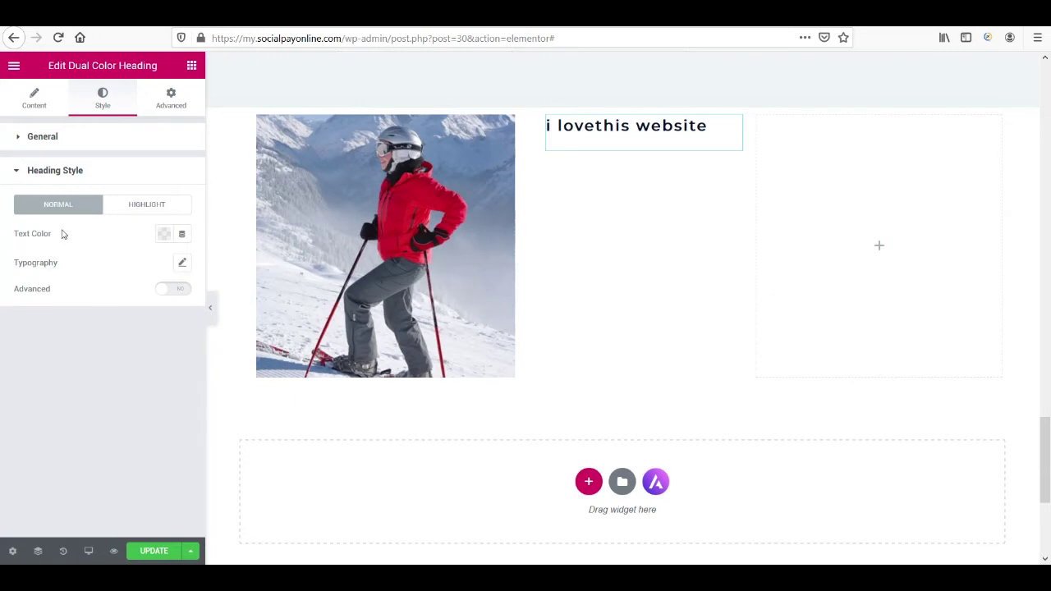
pyautogui.click(164, 233)
pyautogui.click(243, 329)
pyautogui.moveTo(243, 330); pyautogui.dragTo(242, 310)
pyautogui.click(65, 332)
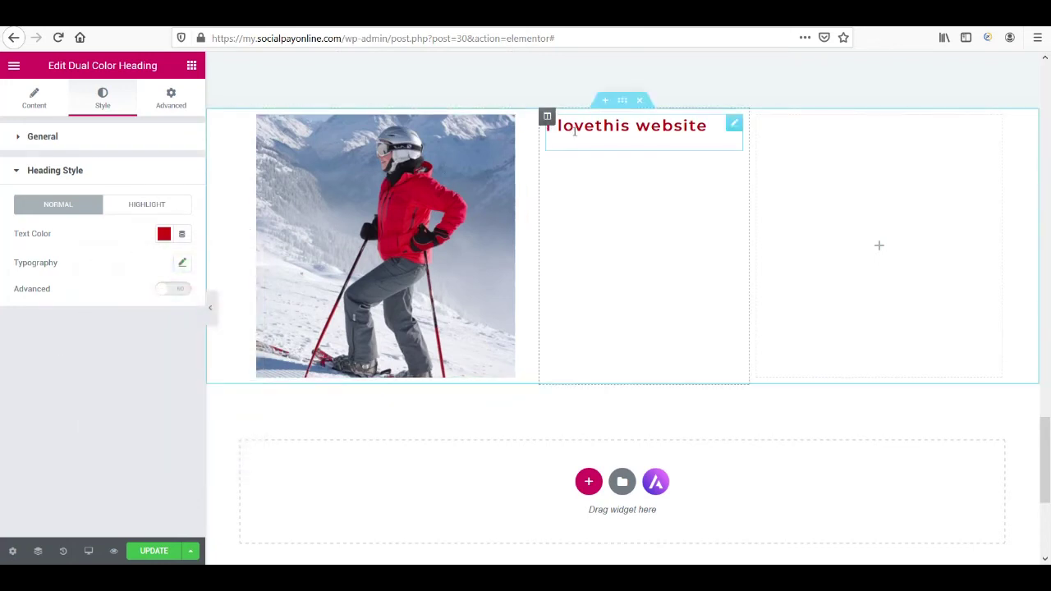
# Set the Dual Color Heading's highlight color to the preset blue so that 'this website' differs from the red text.
pyautogui.click(45, 100)
pyautogui.moveTo(130, 170); pyautogui.dragTo(81, 169)
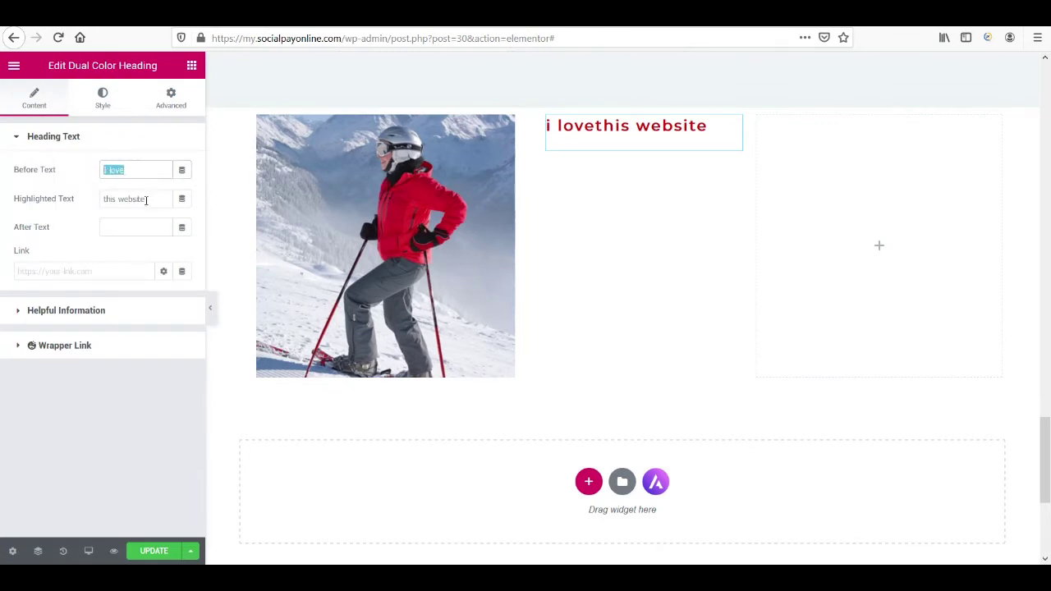
pyautogui.click(92, 114)
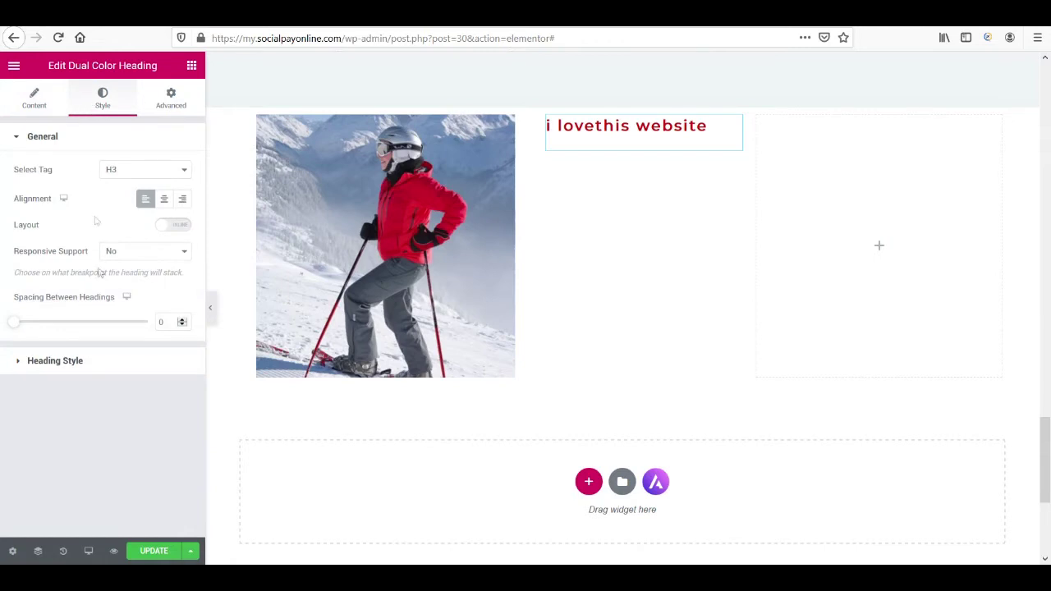
pyautogui.click(62, 362)
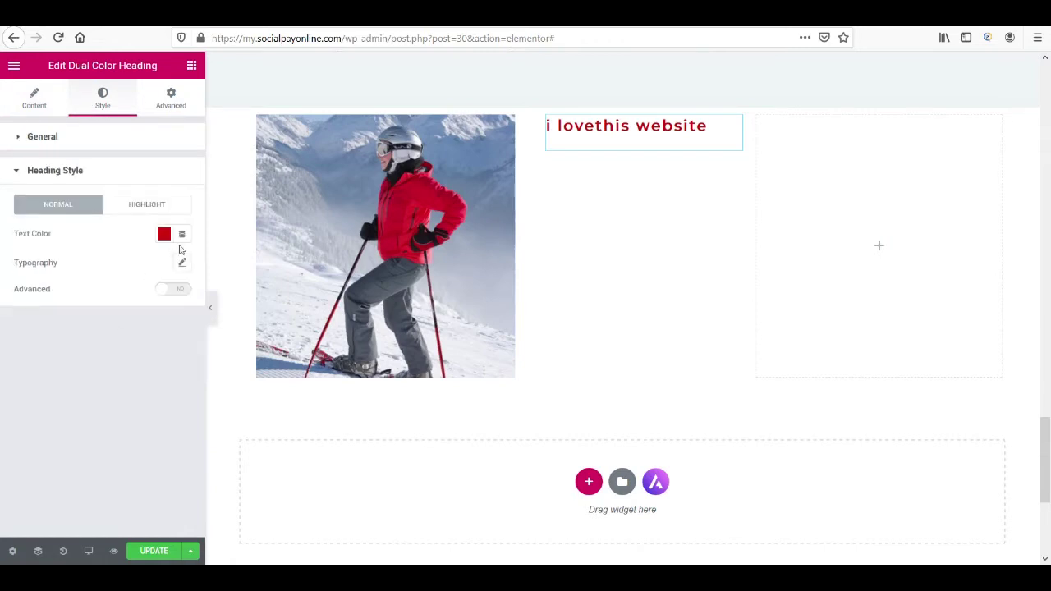
pyautogui.click(144, 207)
pyautogui.click(163, 234)
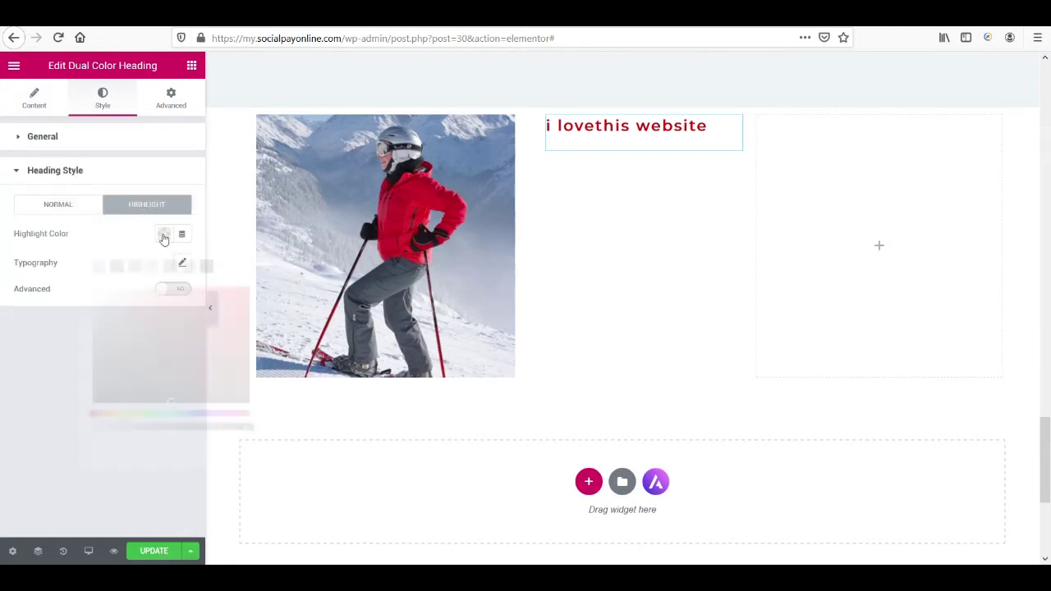
pyautogui.click(170, 266)
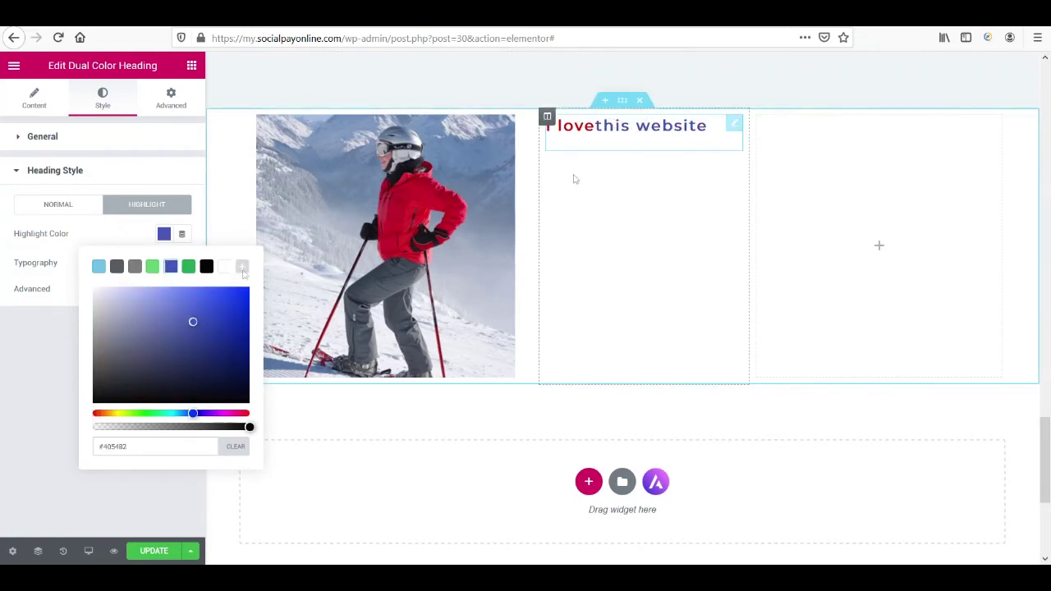
pyautogui.click(37, 421)
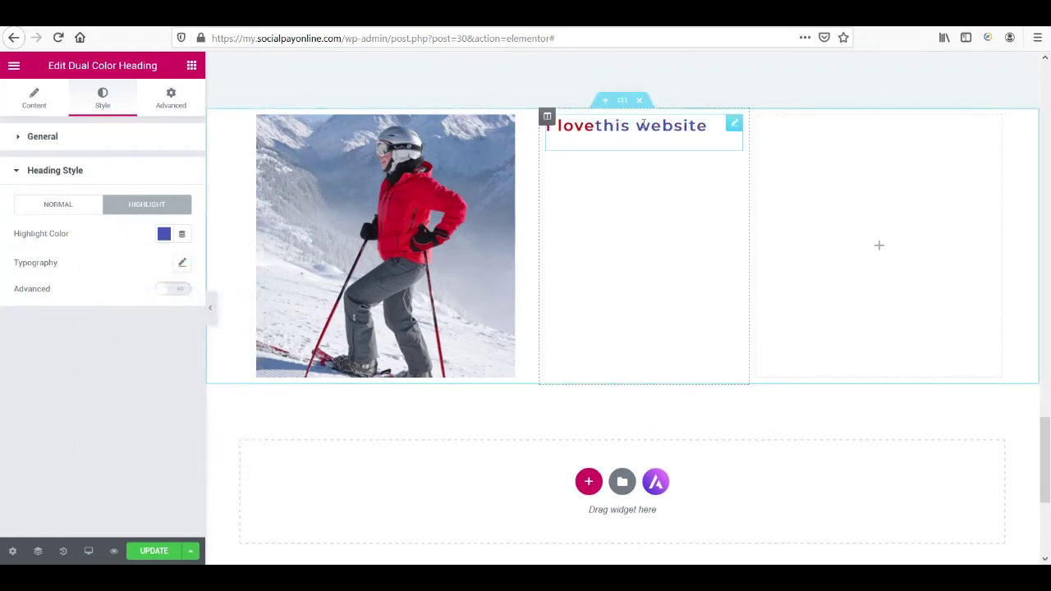
# Delete the three-column section and insert the 'Men in black' hero block from the template library in its place.
pyautogui.click(640, 102)
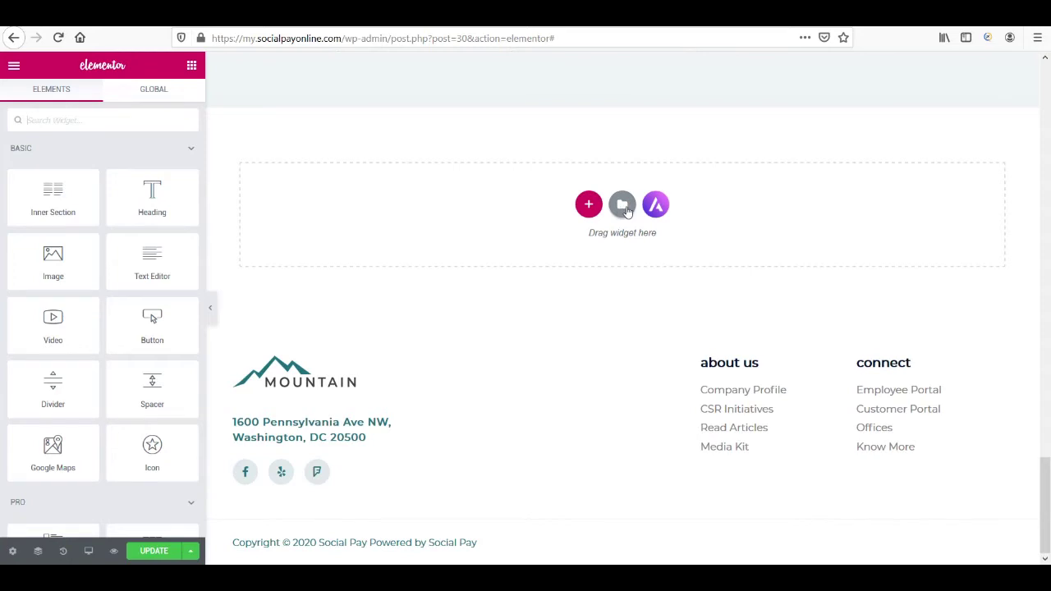
pyautogui.click(623, 207)
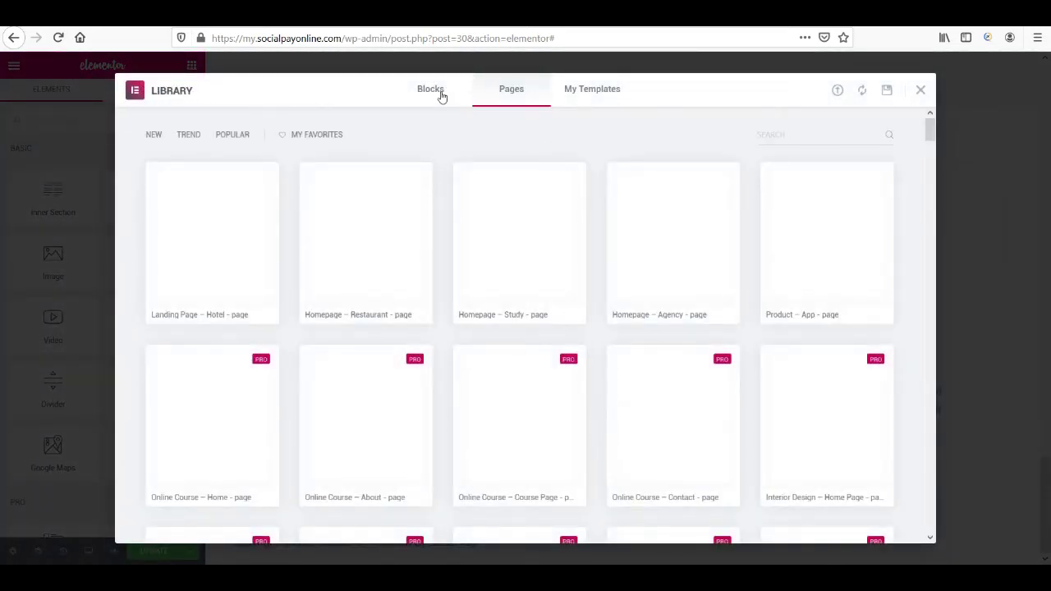
pyautogui.click(427, 92)
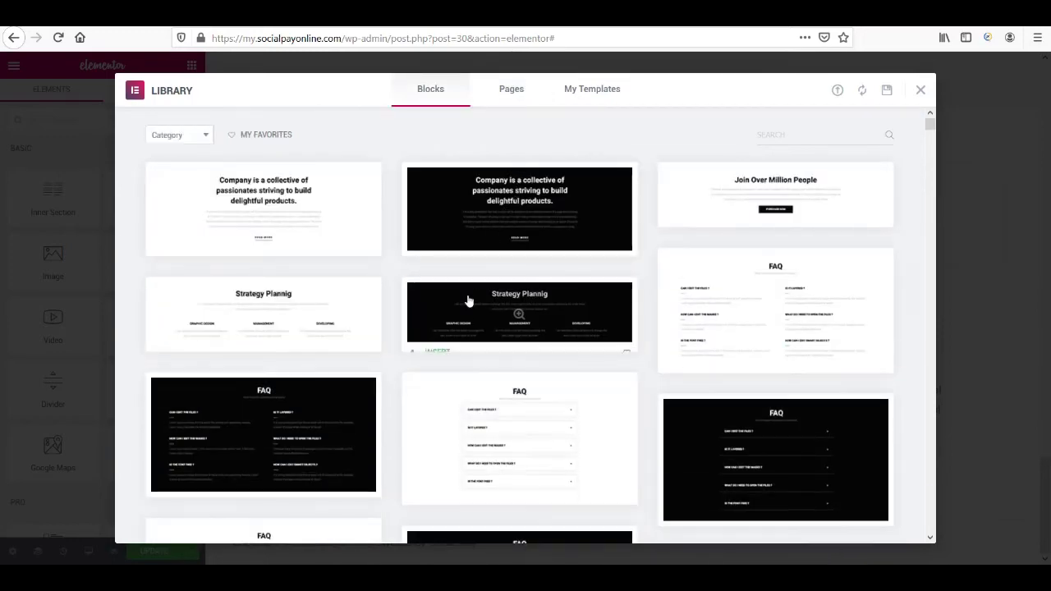
pyautogui.scroll(-6, 490, 333)
pyautogui.scroll(-3, 490, 333)
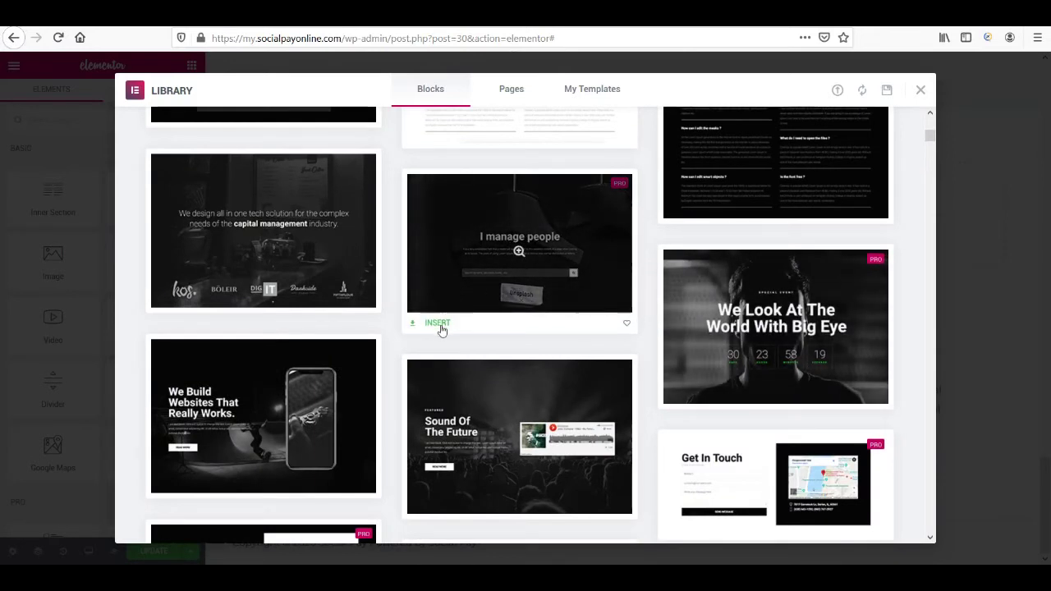
pyautogui.click(518, 252)
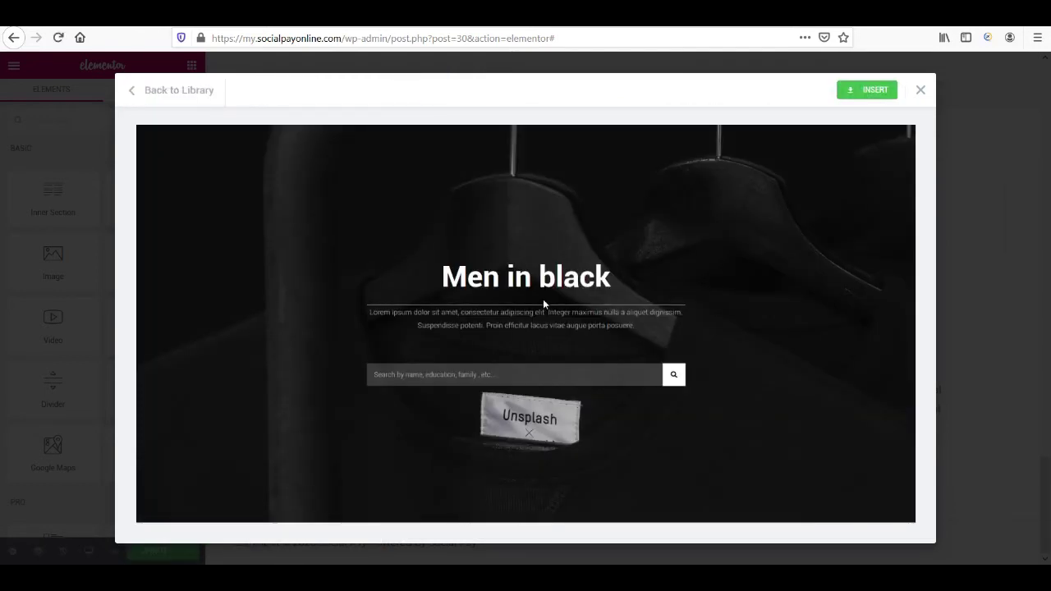
pyautogui.click(861, 91)
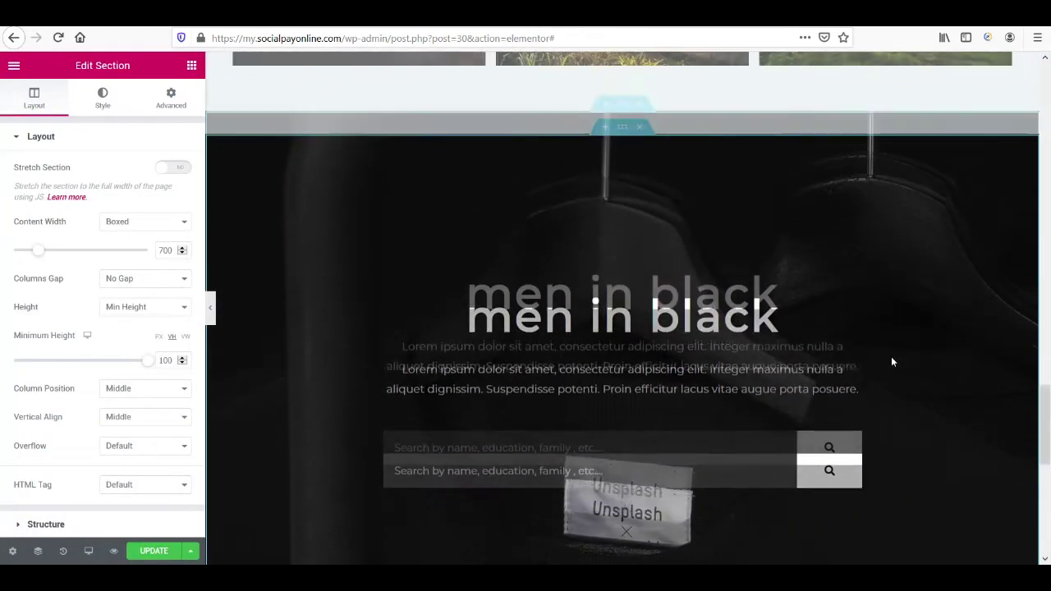
# Inspect the inserted block's heading and paragraph text, and look over the template library's blocks and pages without inserting anything.
pyautogui.click(595, 326)
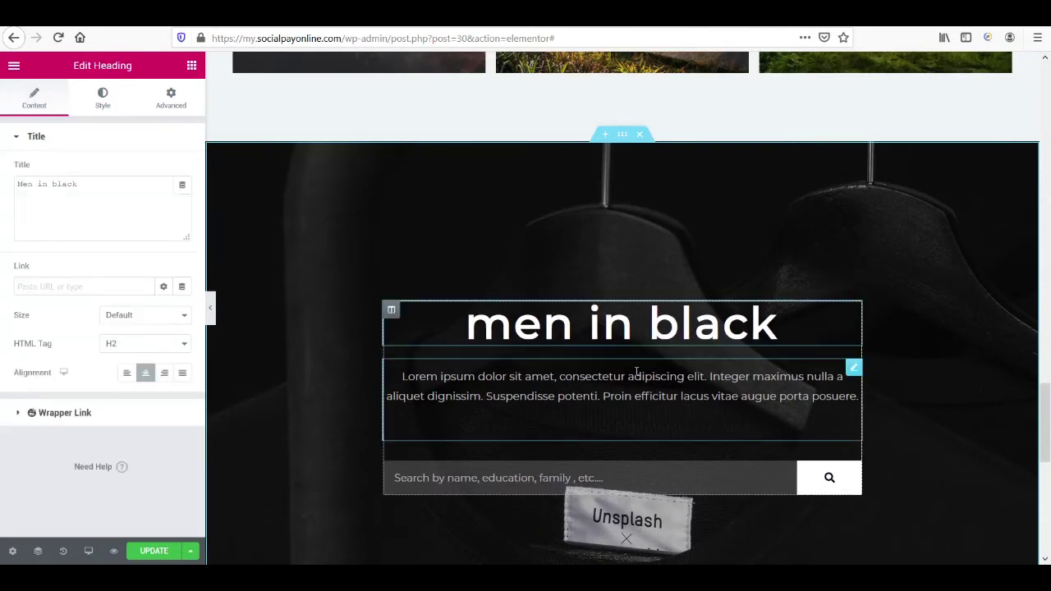
pyautogui.click(632, 426)
pyautogui.scroll(-5, 636, 396)
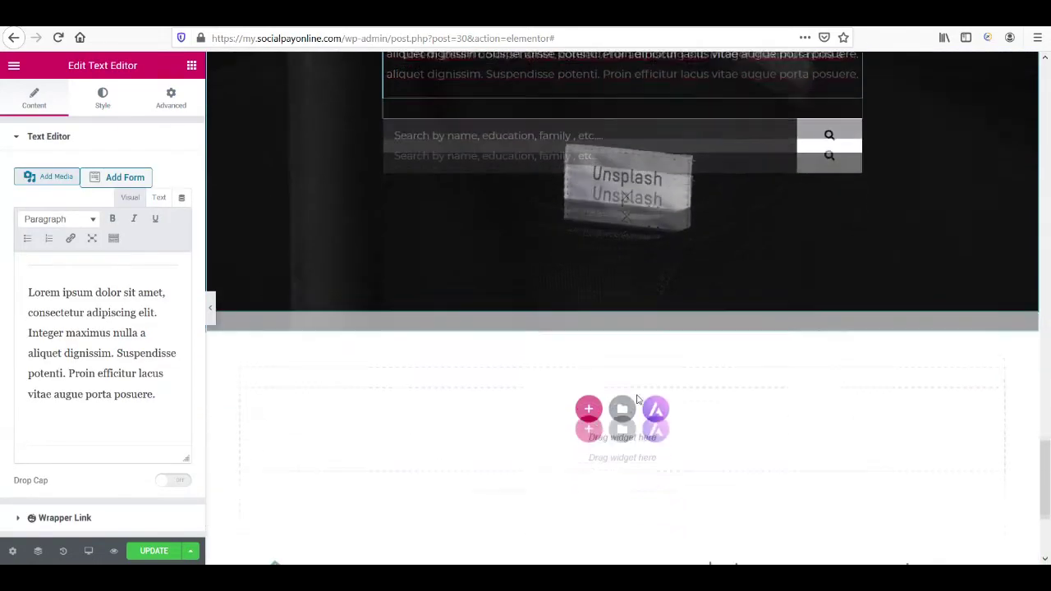
pyautogui.click(622, 354)
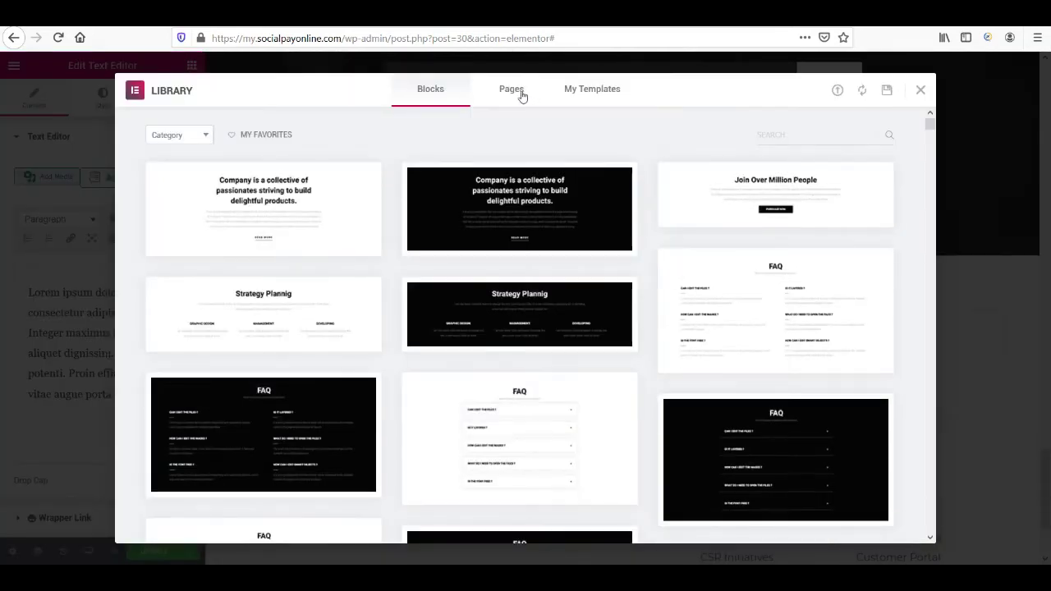
pyautogui.click(521, 93)
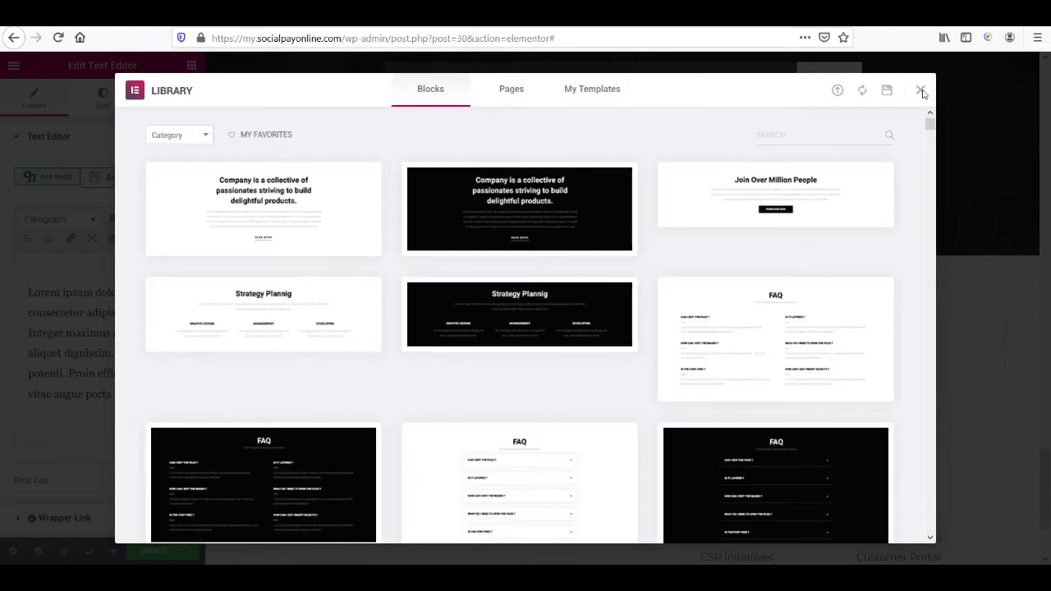
pyautogui.click(920, 90)
# Save the home page changes, look over its upper sections, and open the live page.
pyautogui.moveTo(1044, 472); pyautogui.dragTo(1008, 316)
pyautogui.scroll(15, 1008, 316)
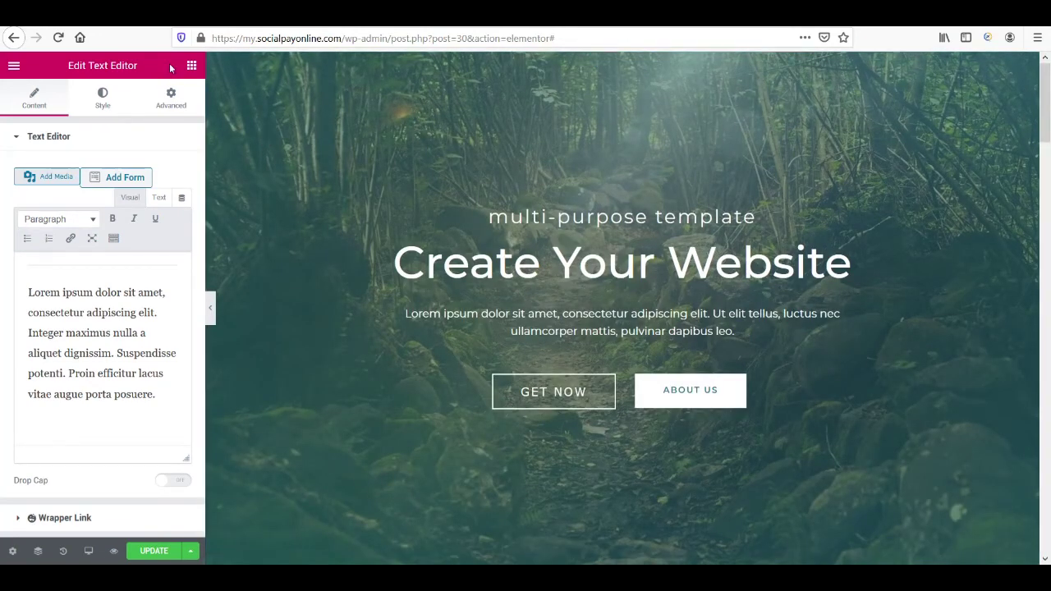
pyautogui.click(155, 554)
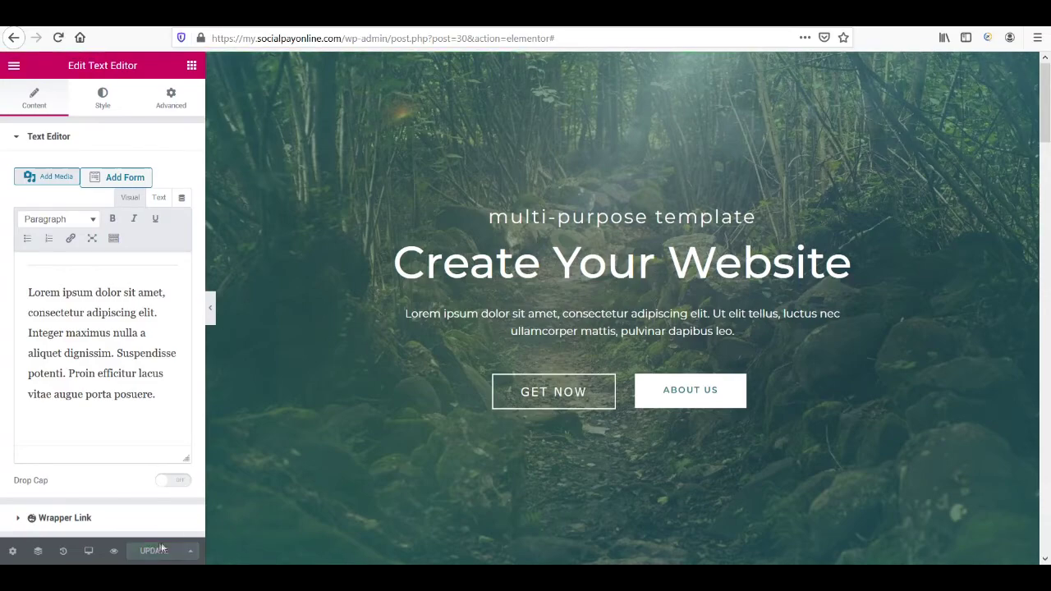
pyautogui.scroll(-10, 401, 372)
pyautogui.scroll(10, 402, 372)
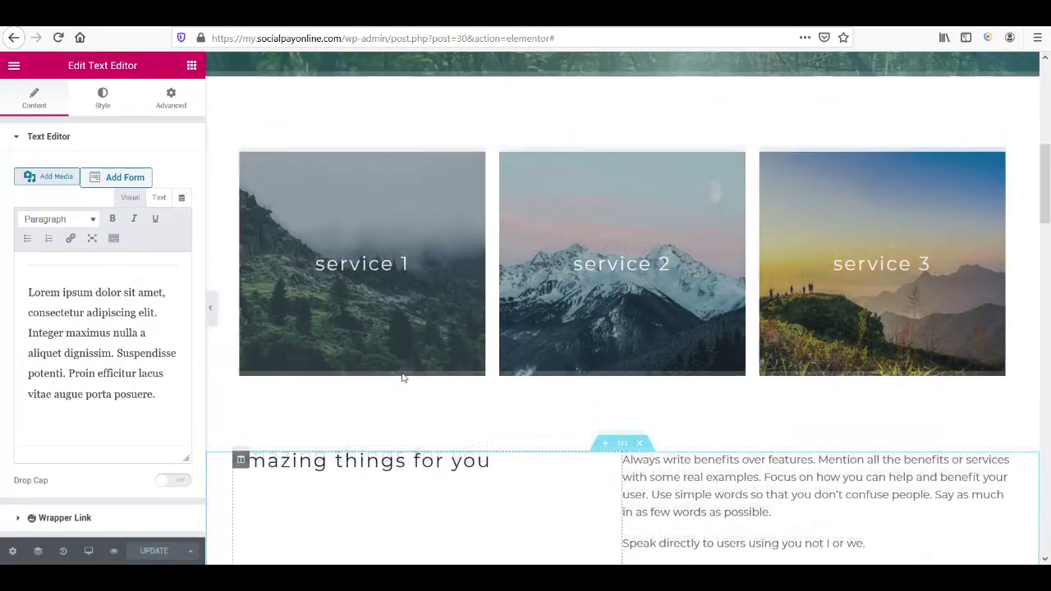
pyautogui.click(15, 67)
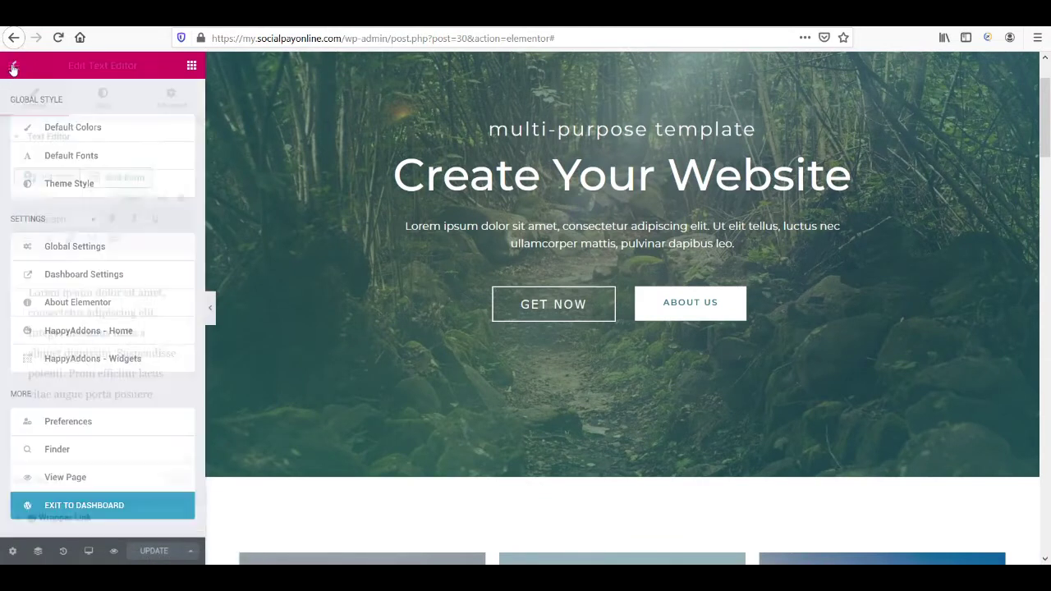
pyautogui.click(74, 481)
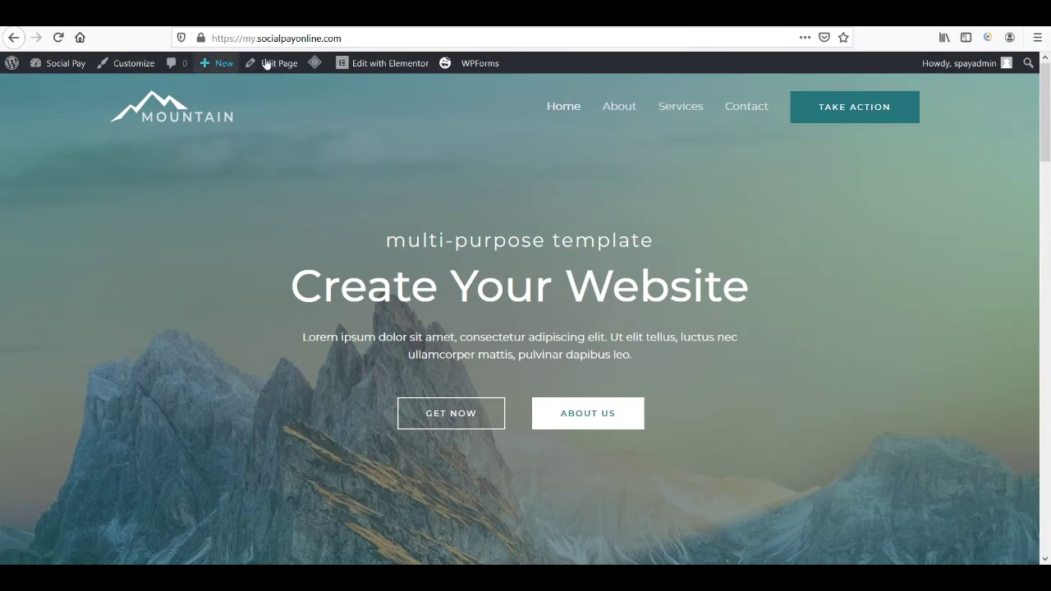
# In the home page's Astra settings, turn off Disable Title, set Transparent Header to Customizer Setting, update and view the page.
pyautogui.click(275, 65)
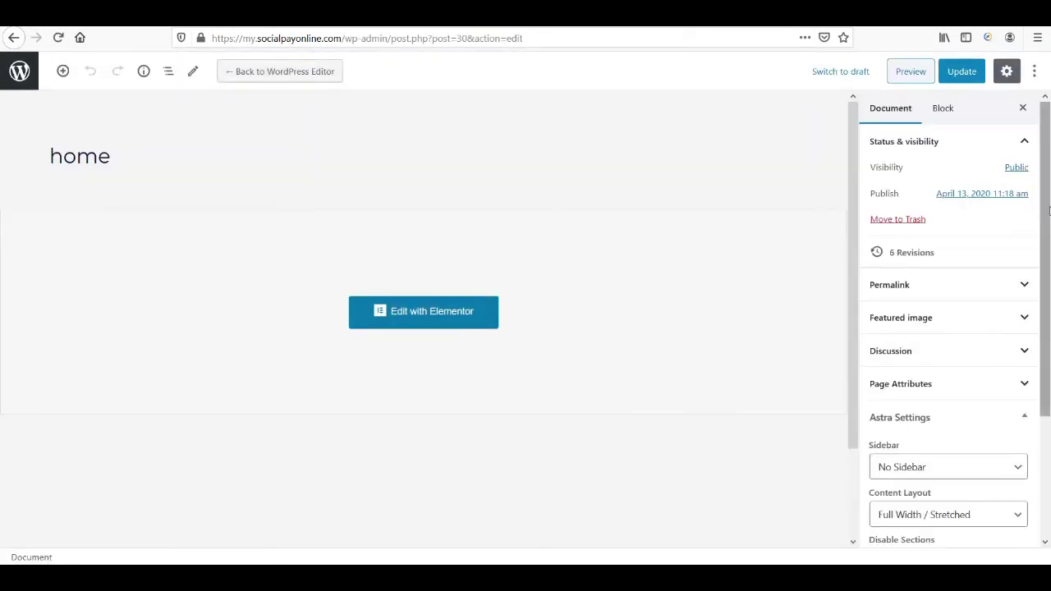
pyautogui.moveTo(1049, 211); pyautogui.dragTo(1049, 367)
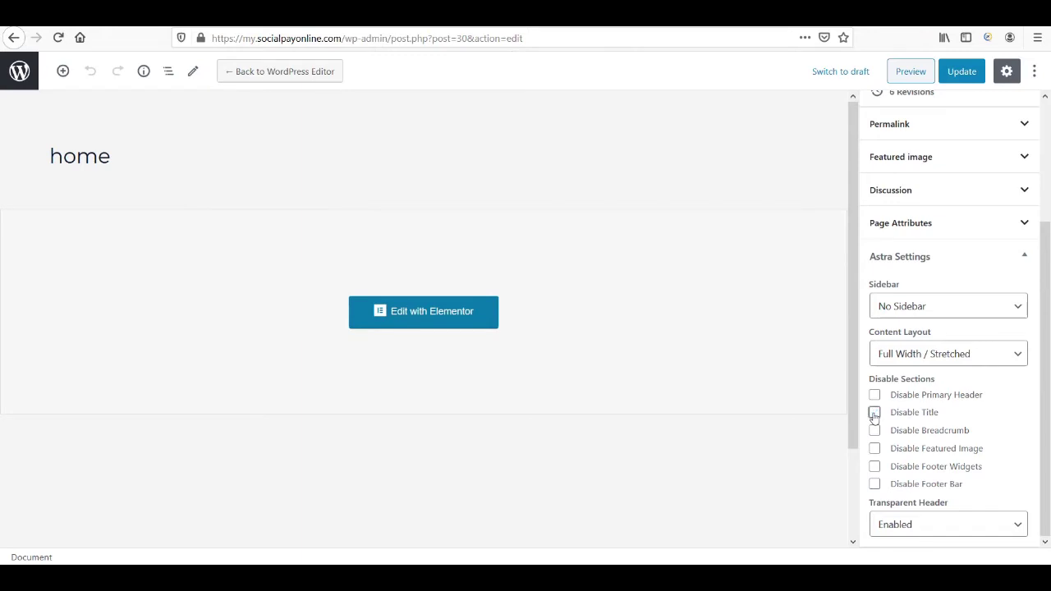
pyautogui.click(874, 413)
pyautogui.click(934, 525)
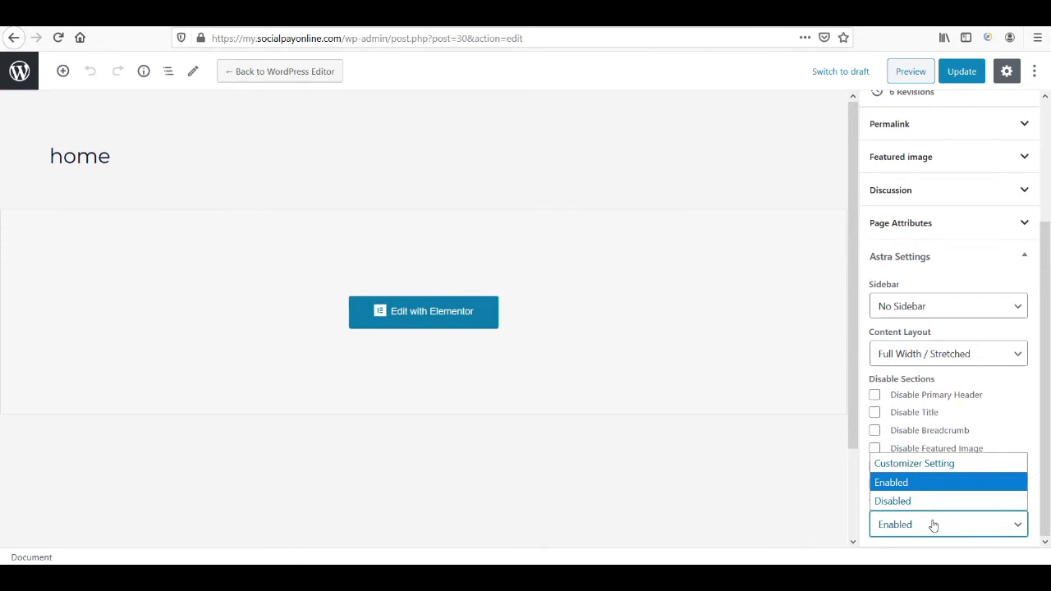
pyautogui.click(932, 465)
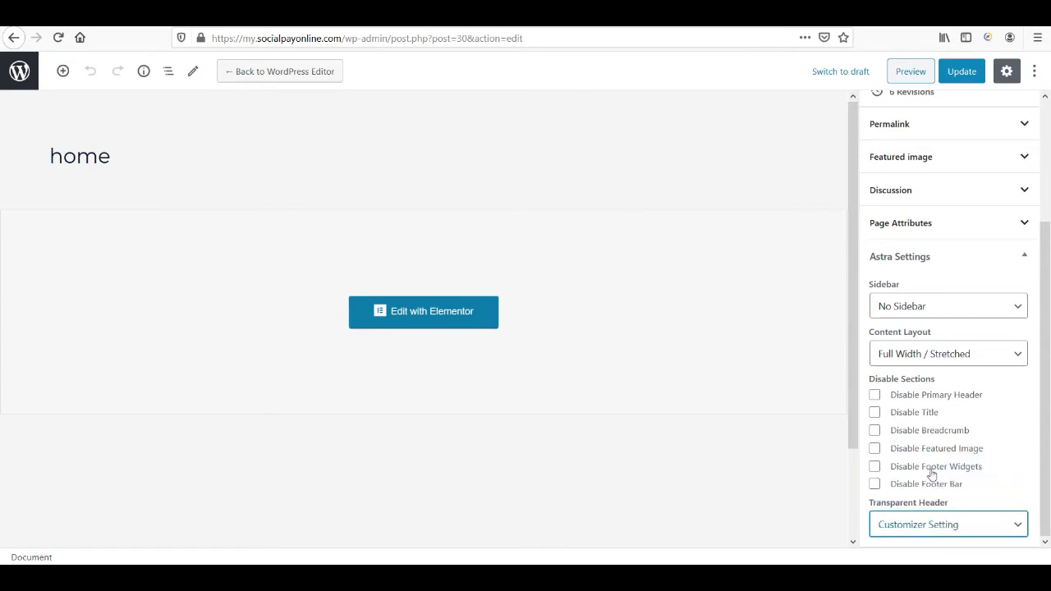
pyautogui.moveTo(1045, 470); pyautogui.dragTo(973, 96)
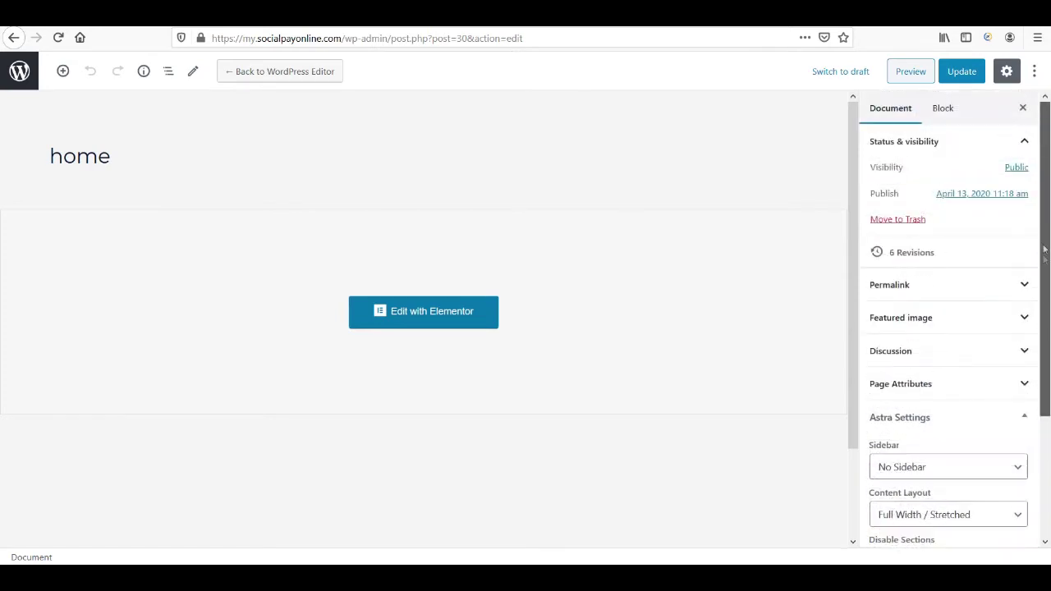
pyautogui.click(962, 73)
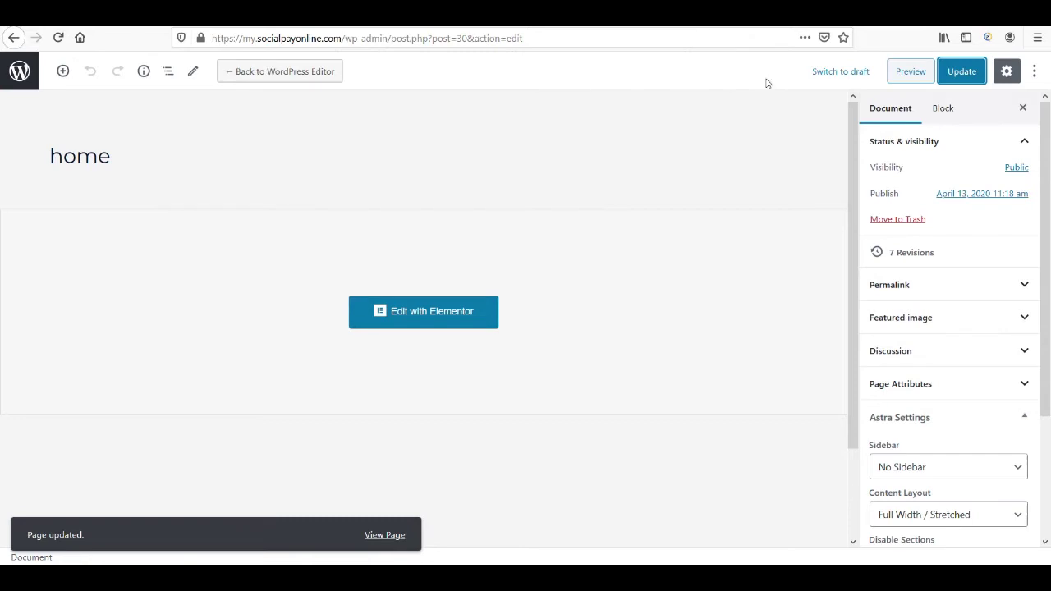
pyautogui.click(384, 538)
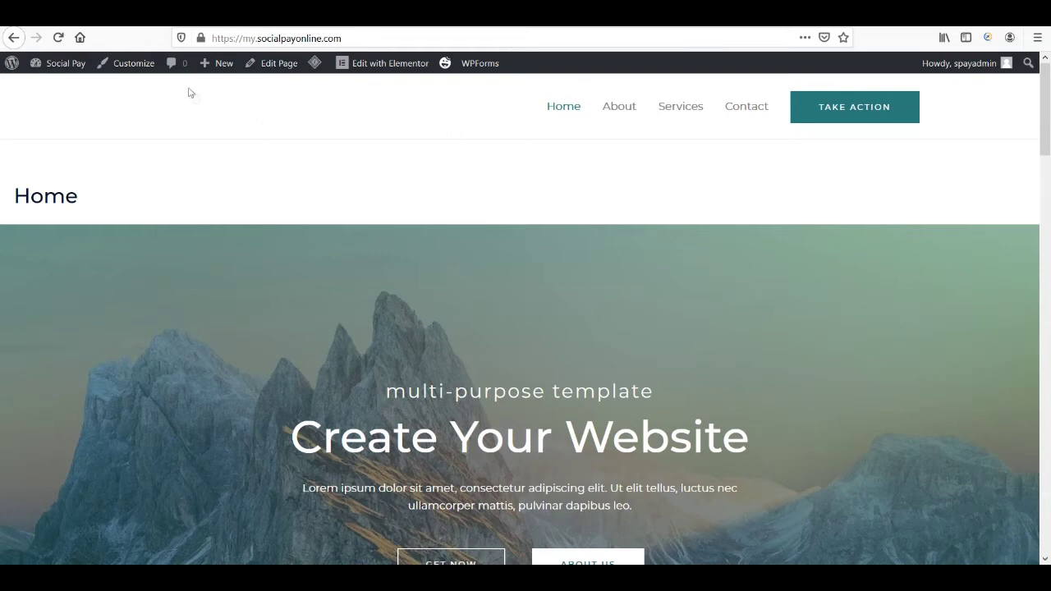
# In the theme customizer's Transparent Header settings, set Enable On to Desktop.
pyautogui.click(133, 66)
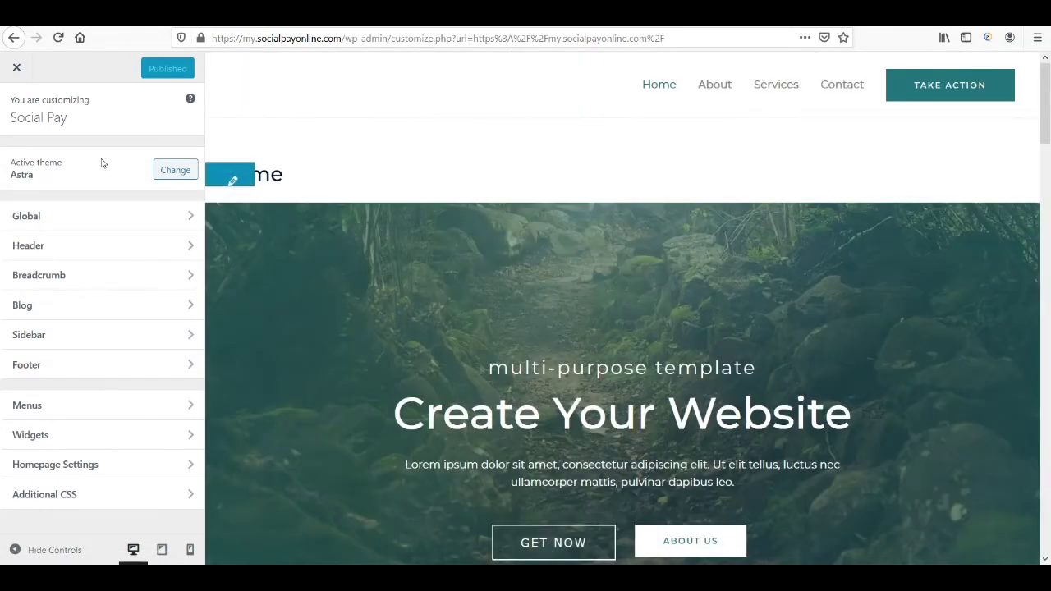
pyautogui.click(107, 247)
pyautogui.click(102, 253)
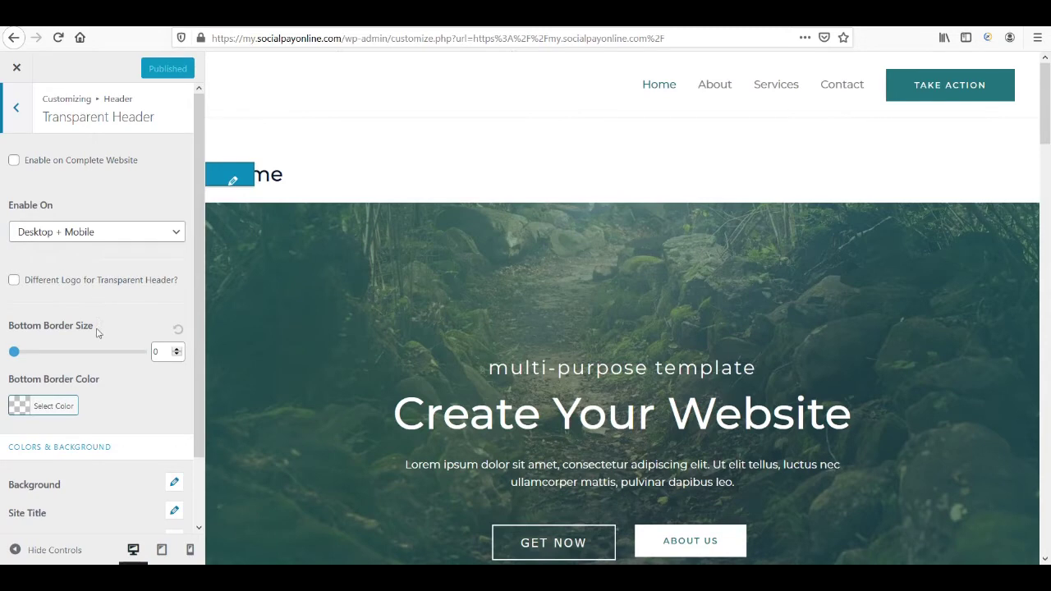
pyautogui.scroll(-2, 96, 333)
pyautogui.scroll(2, 96, 333)
pyautogui.click(141, 234)
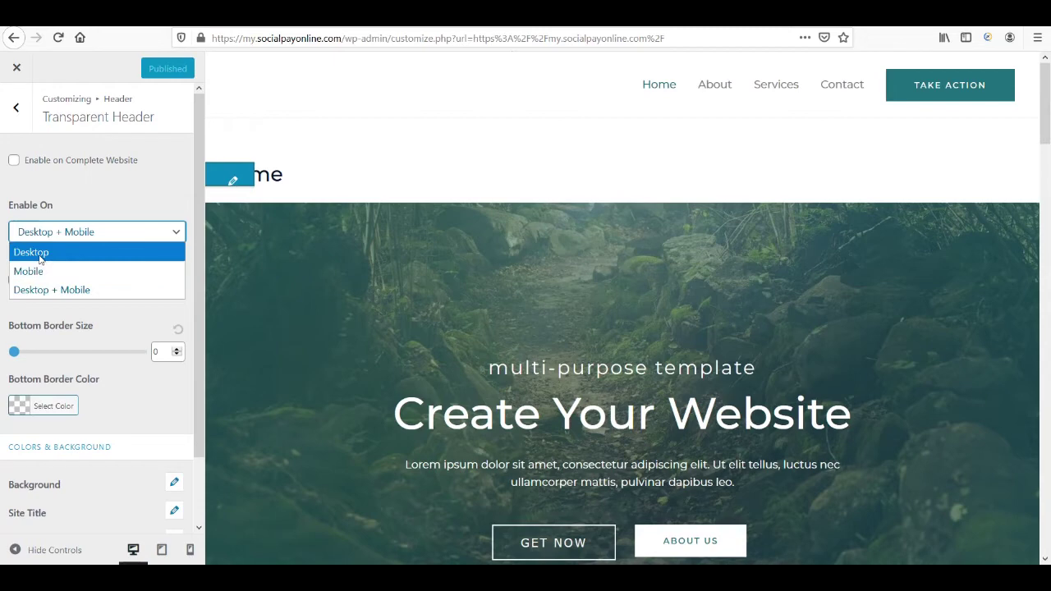
pyautogui.click(90, 238)
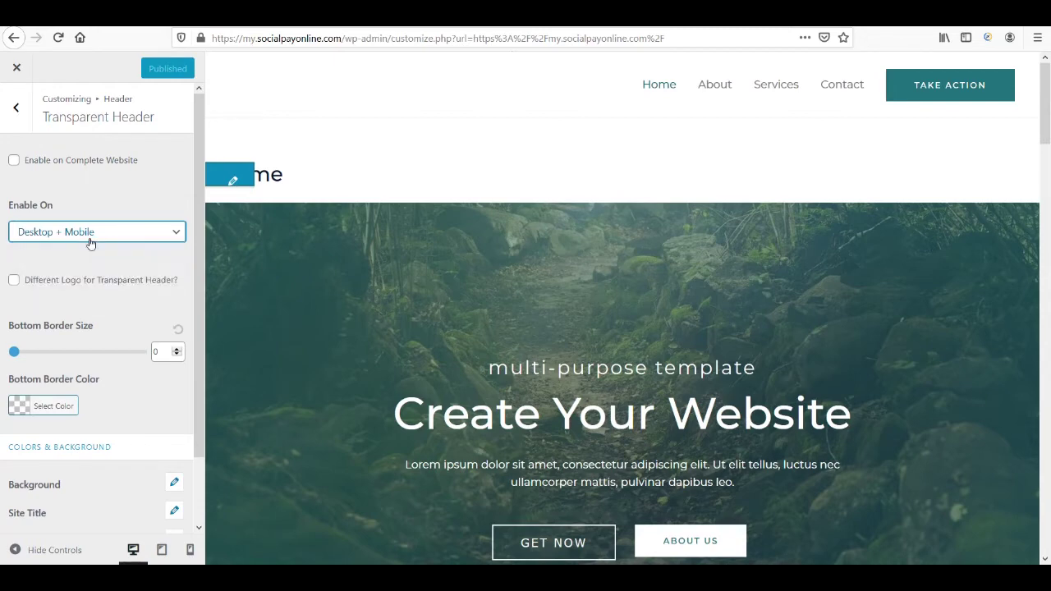
pyautogui.click(89, 236)
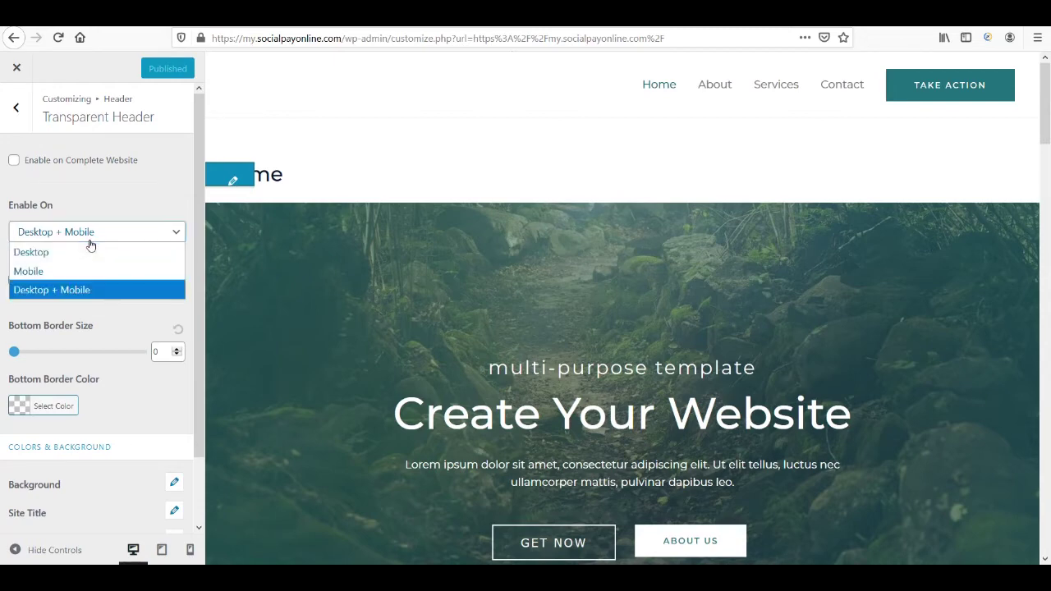
pyautogui.click(88, 253)
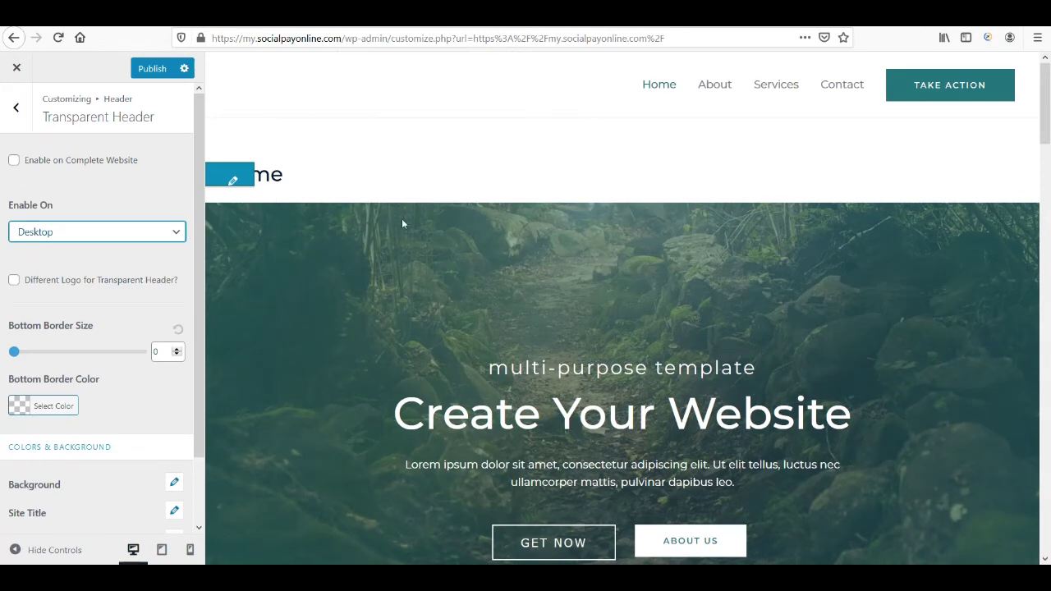
pyautogui.click(289, 173)
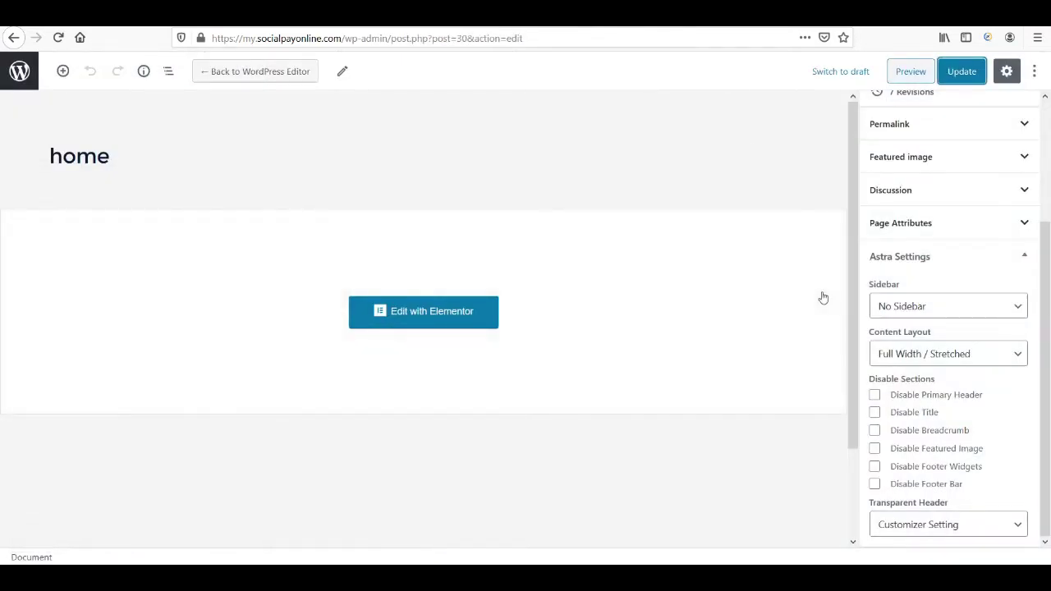
# Turn Disable Title back on in the home page's Astra settings and update the page.
pyautogui.click(874, 412)
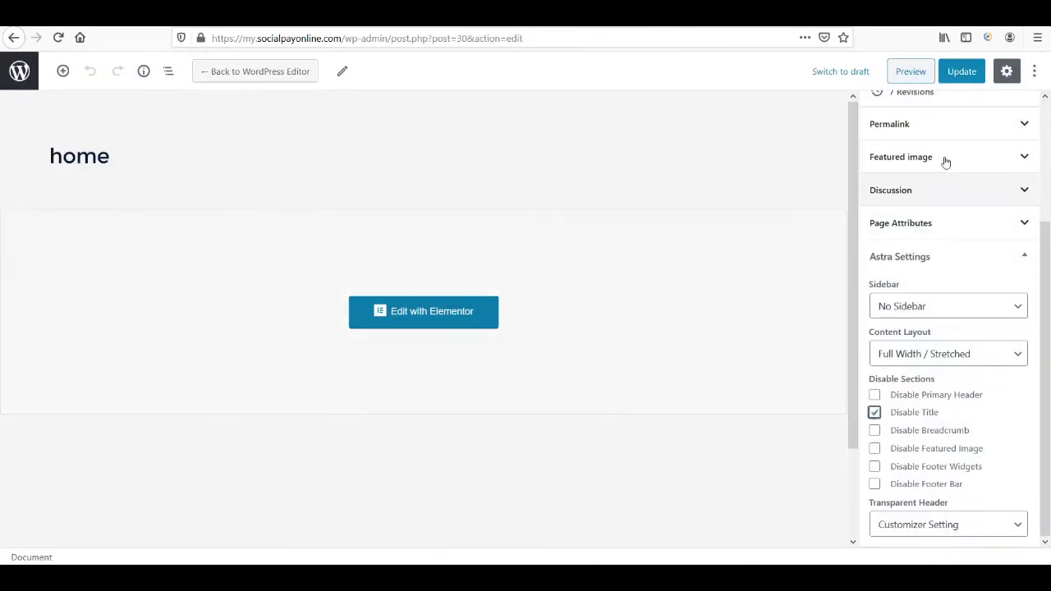
pyautogui.click(960, 72)
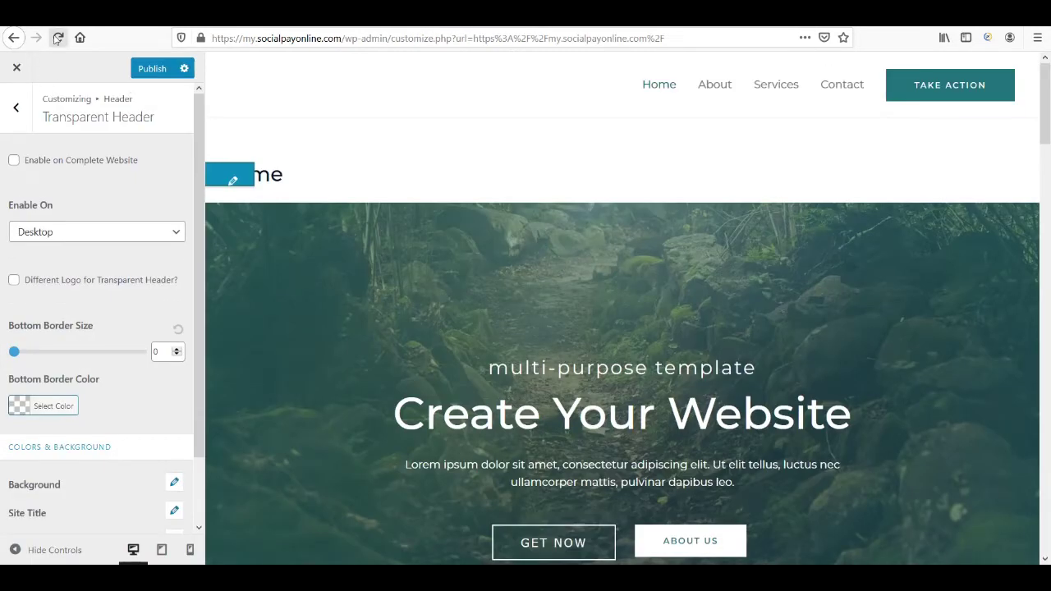
# Reload the customizer, enable the transparent header on the complete website, and keep the home page's Transparent Header at Customizer Setting.
pyautogui.click(58, 37)
pyautogui.click(608, 269)
pyautogui.click(89, 163)
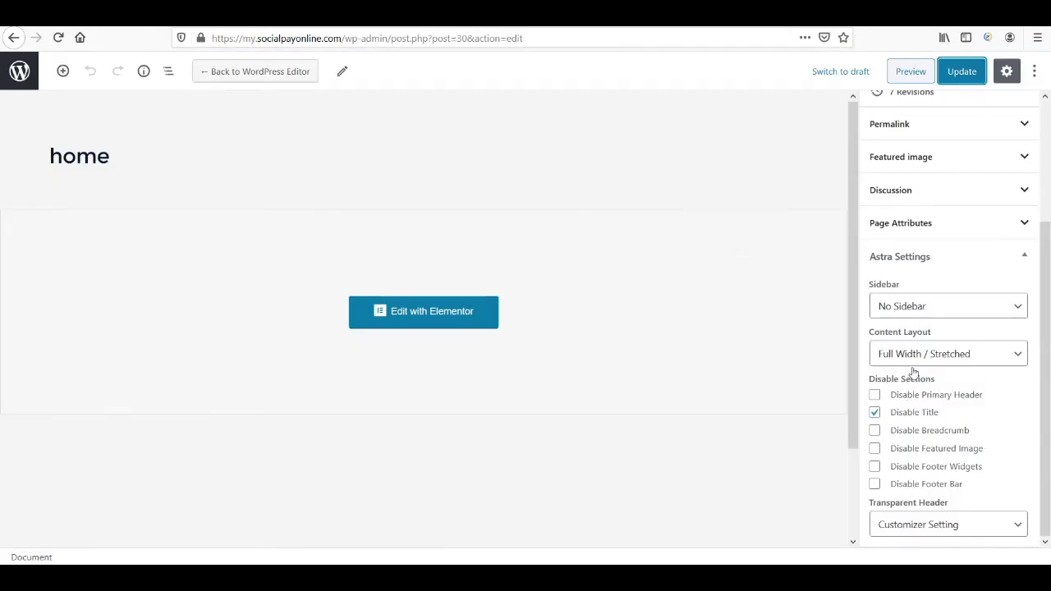
pyautogui.click(949, 524)
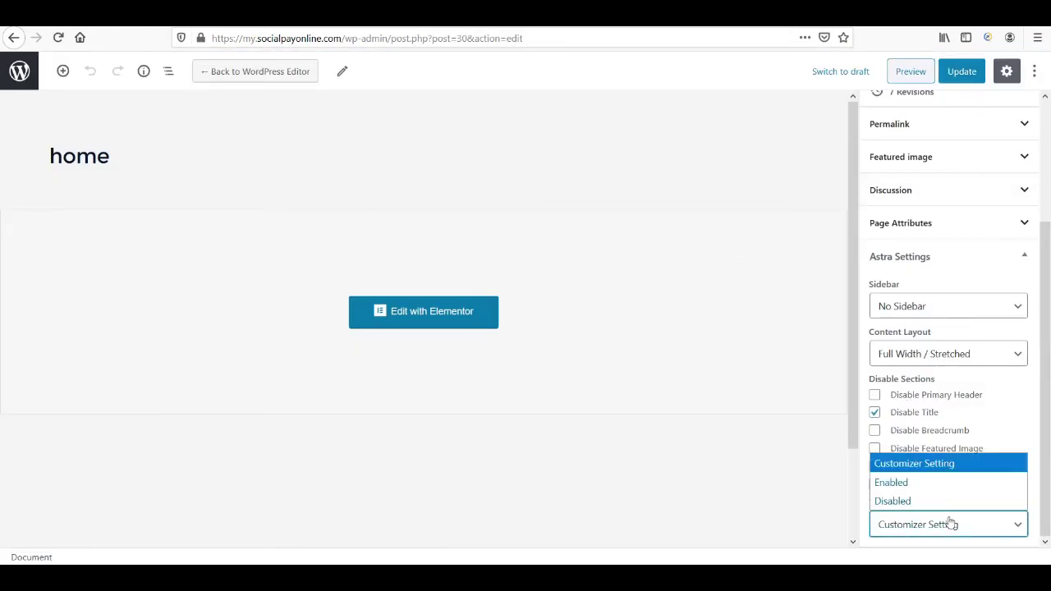
pyautogui.click(956, 465)
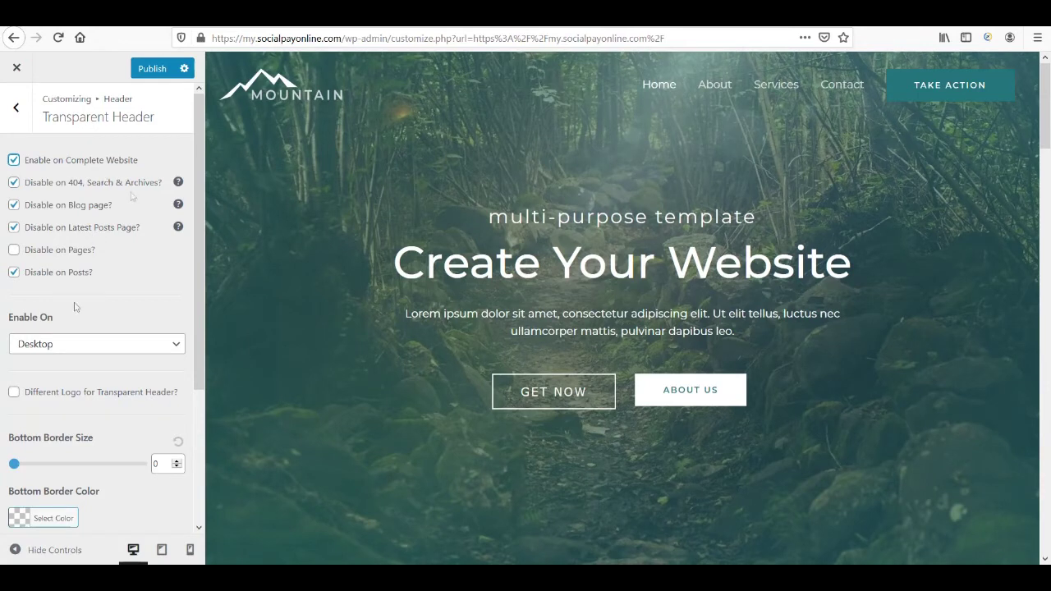
# Go from the customizer's Transparent Header settings to the global Base Typography settings.
pyautogui.click(16, 110)
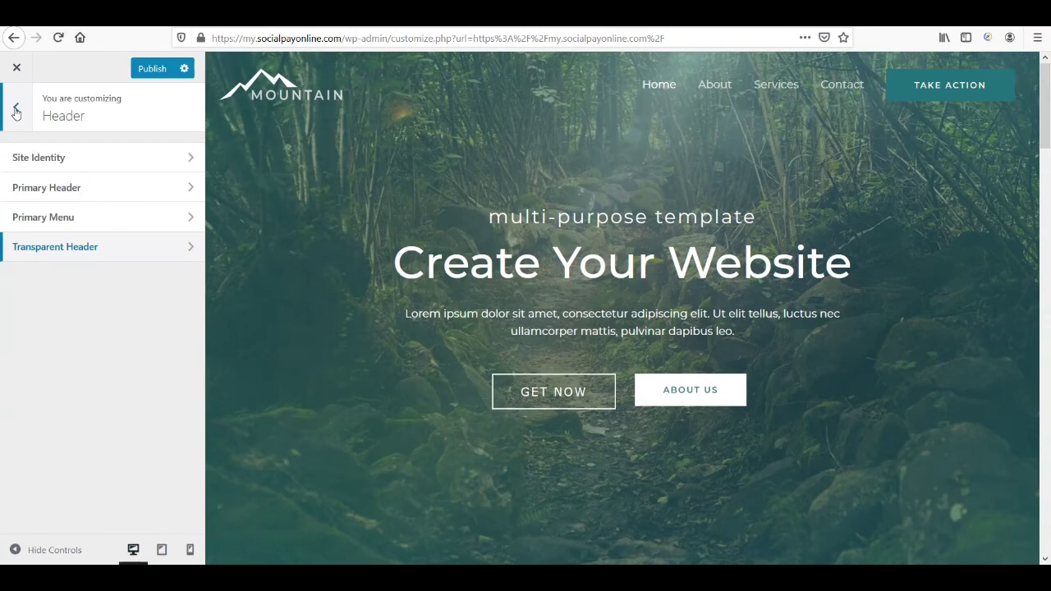
pyautogui.click(15, 110)
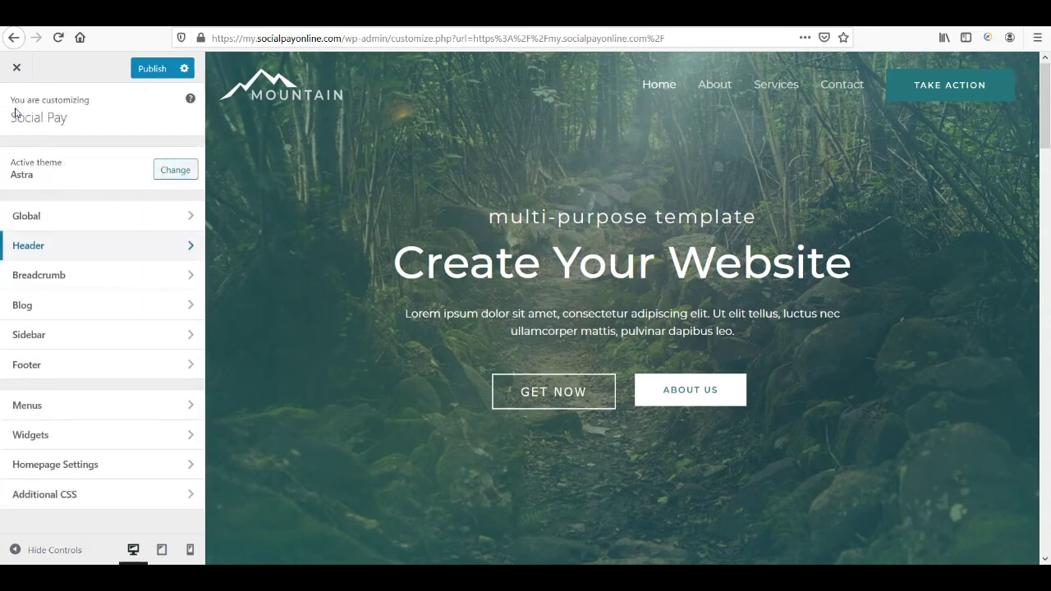
pyautogui.click(95, 221)
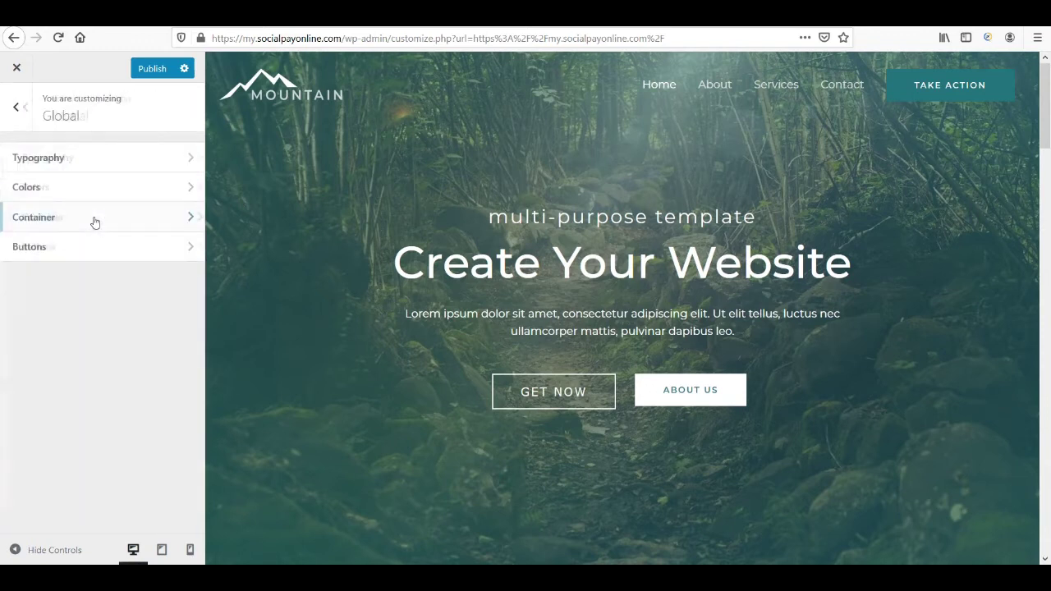
pyautogui.click(129, 163)
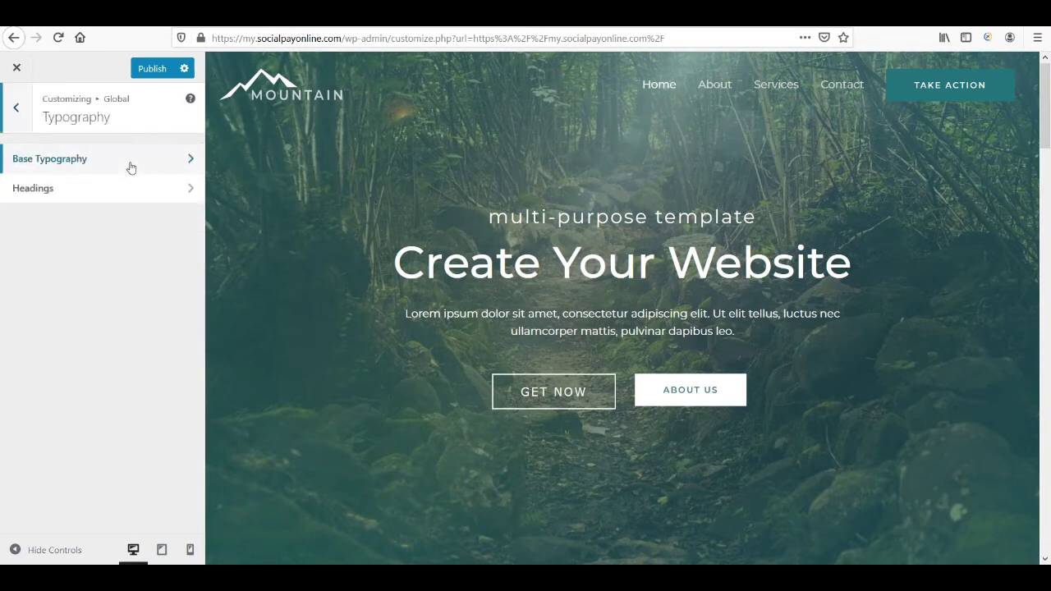
pyautogui.click(129, 165)
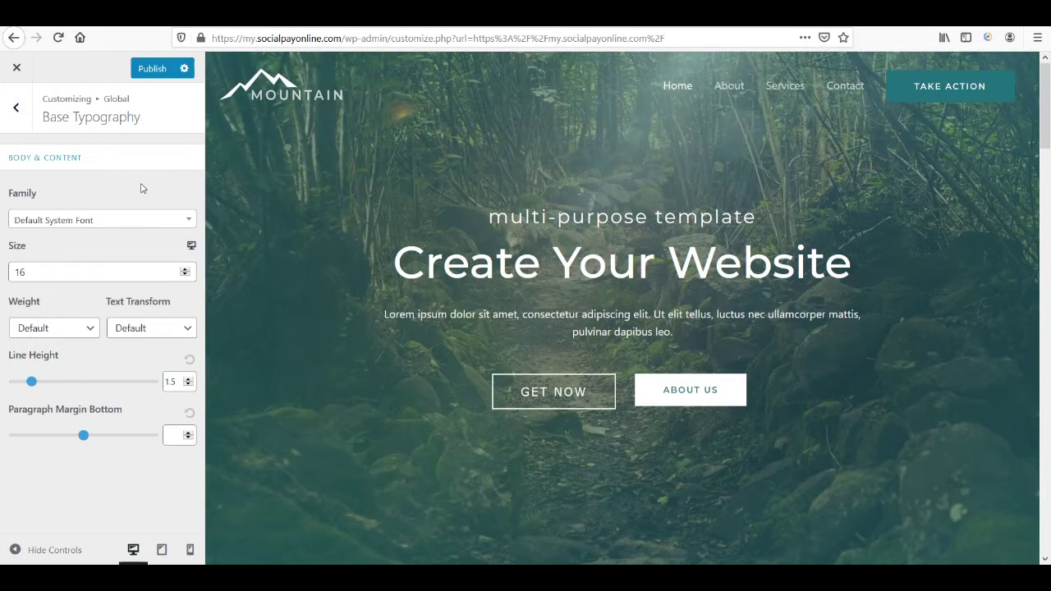
# Set the body and content font family to Abel.
pyautogui.click(125, 229)
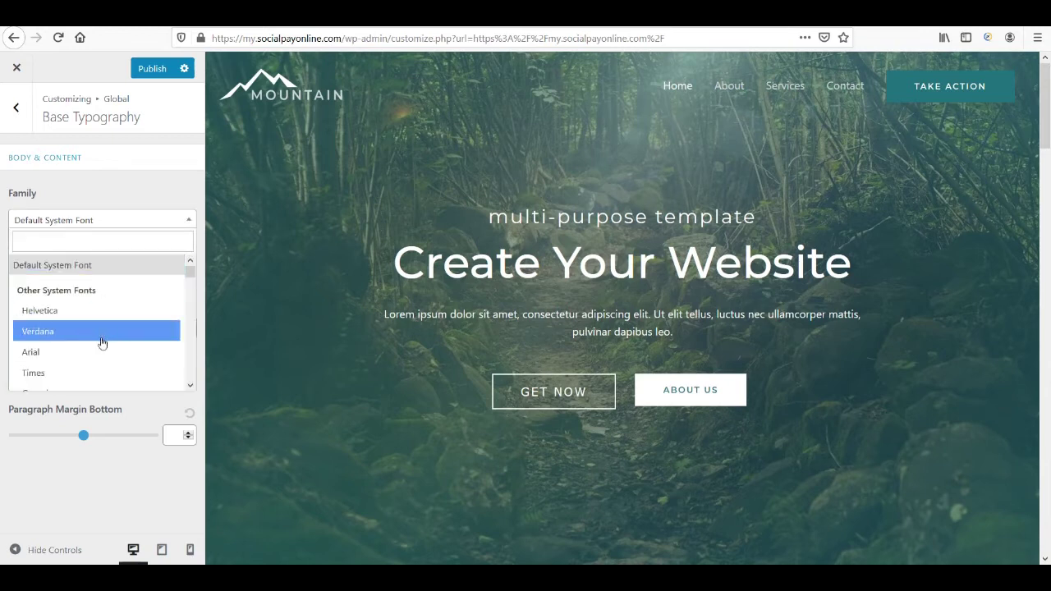
pyautogui.scroll(-4, 99, 340)
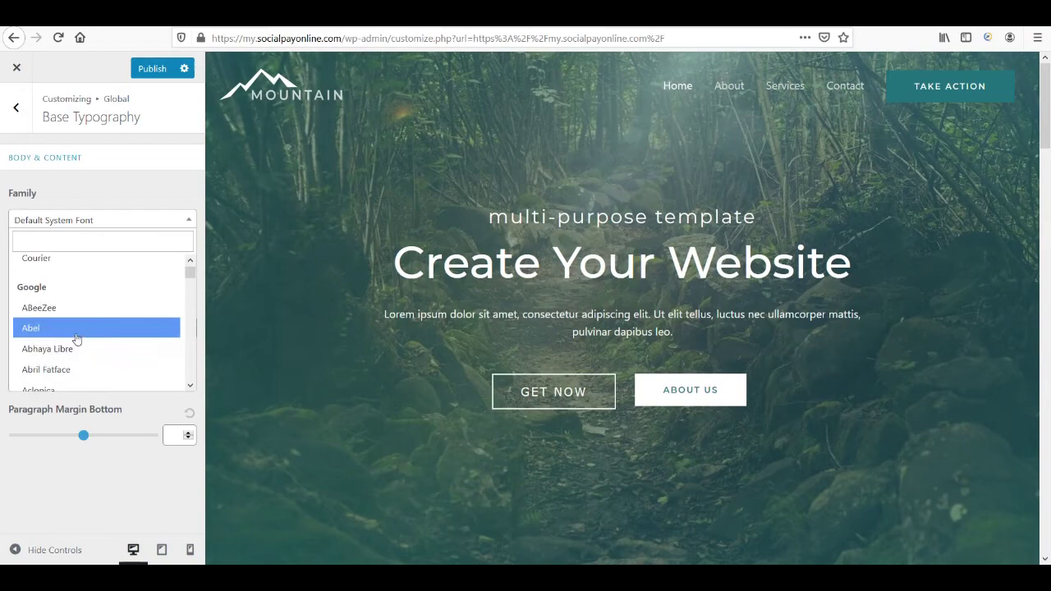
pyautogui.click(77, 336)
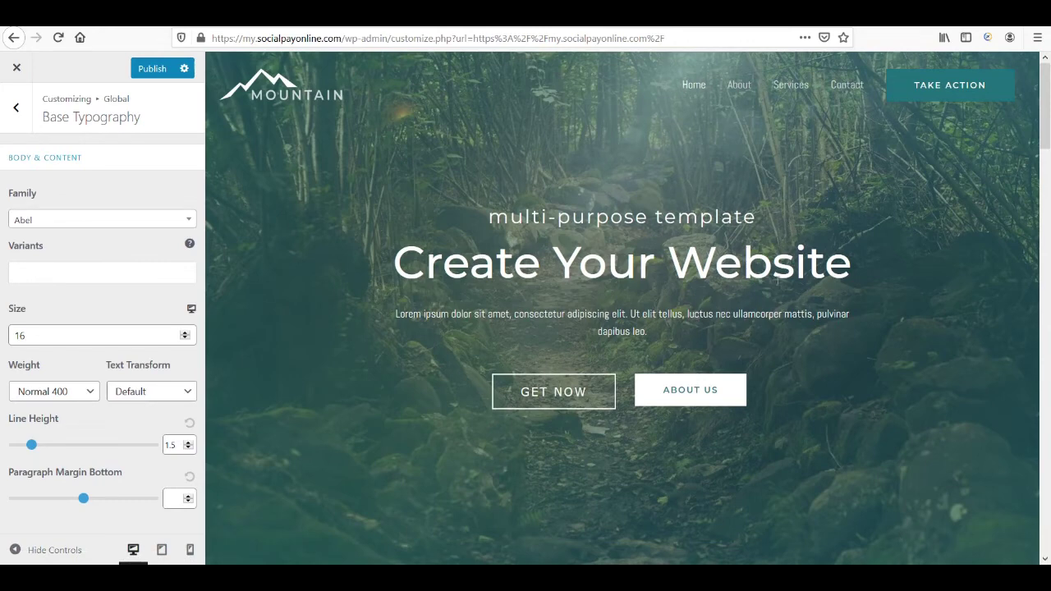
# Examine the body font in the page preview, comparing paragraphs, footer links and the "men in black" heading.
pyautogui.moveTo(395, 314); pyautogui.dragTo(688, 313)
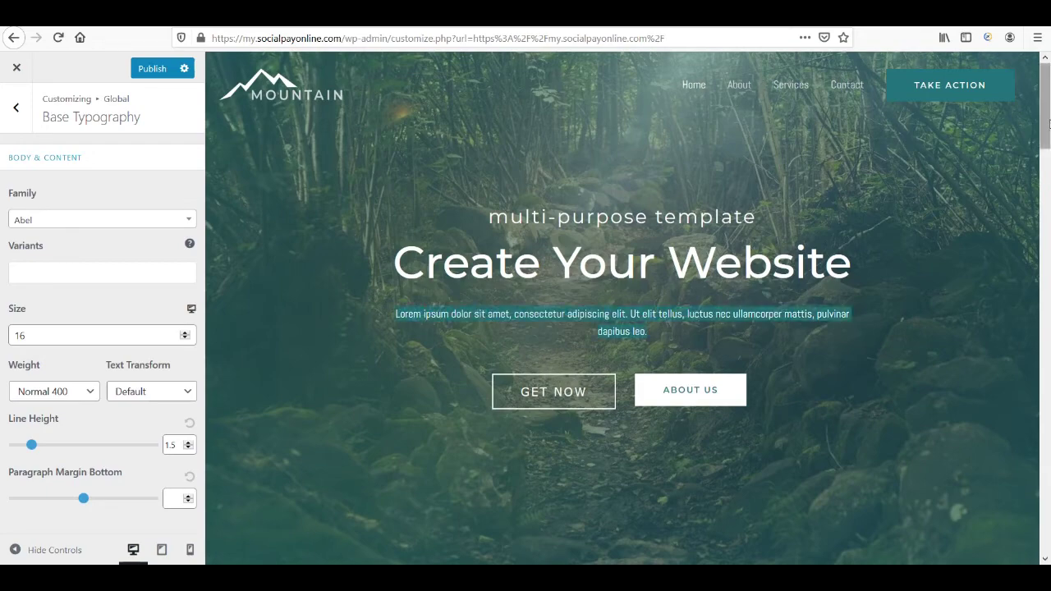
pyautogui.moveTo(1048, 123); pyautogui.dragTo(1048, 248)
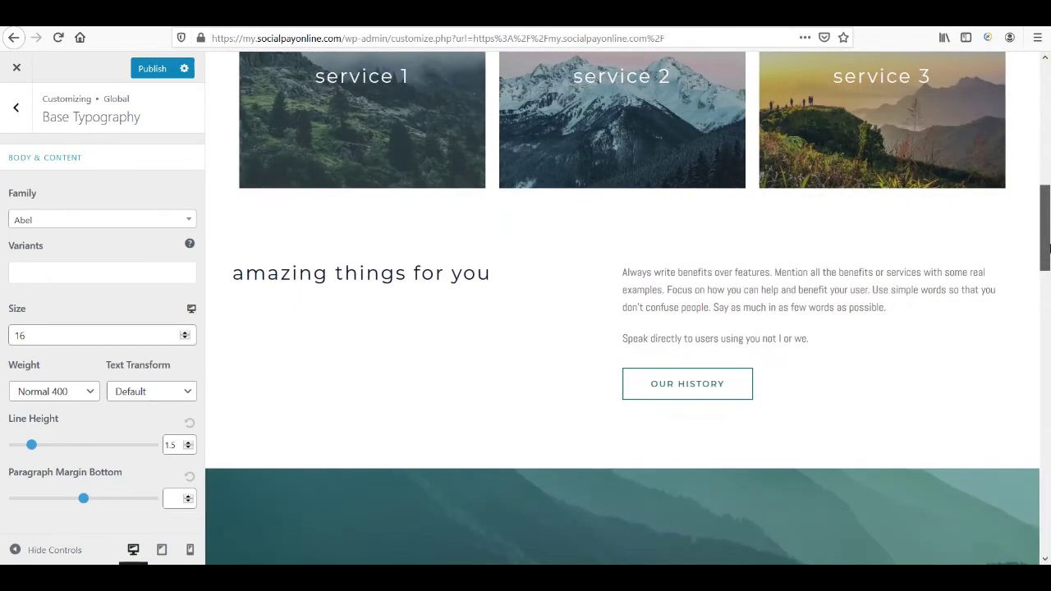
pyautogui.moveTo(829, 333); pyautogui.dragTo(622, 272)
pyautogui.moveTo(1045, 221); pyautogui.dragTo(1045, 286)
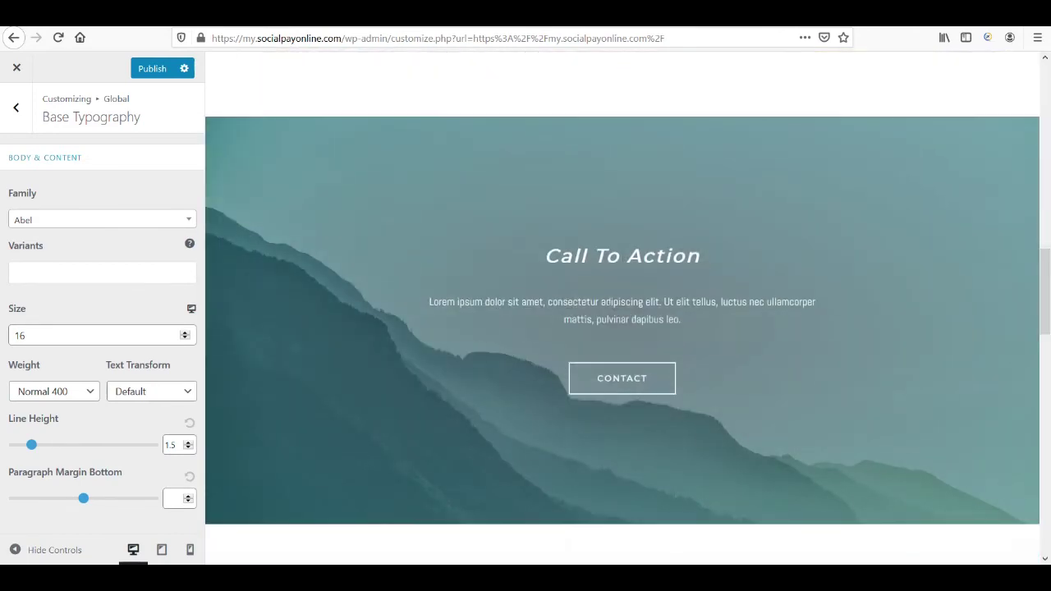
pyautogui.moveTo(679, 333); pyautogui.dragTo(583, 302)
pyautogui.moveTo(1043, 262); pyautogui.dragTo(1043, 431)
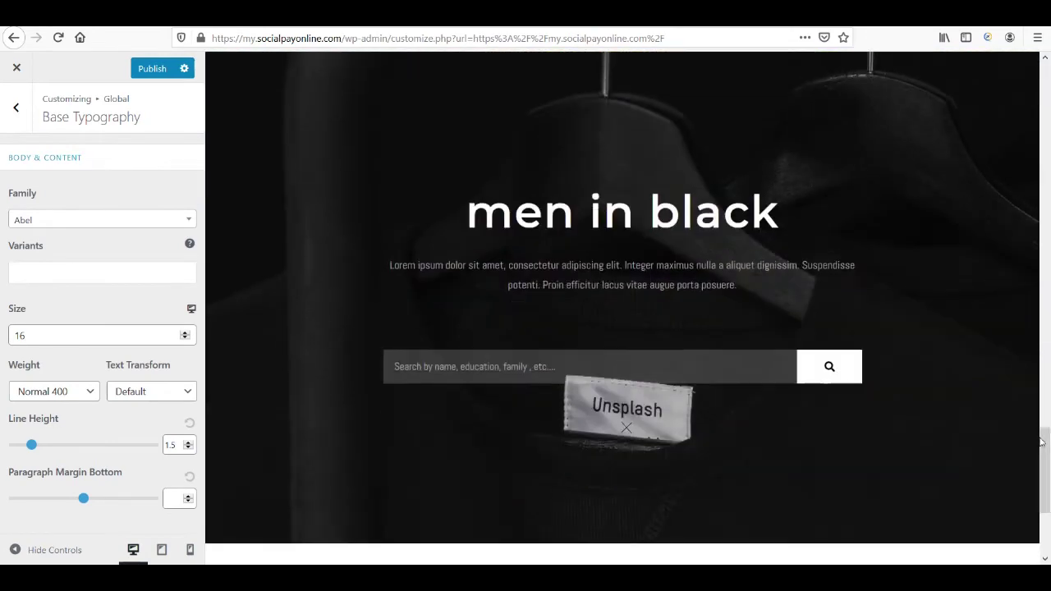
pyautogui.moveTo(732, 286); pyautogui.dragTo(481, 266)
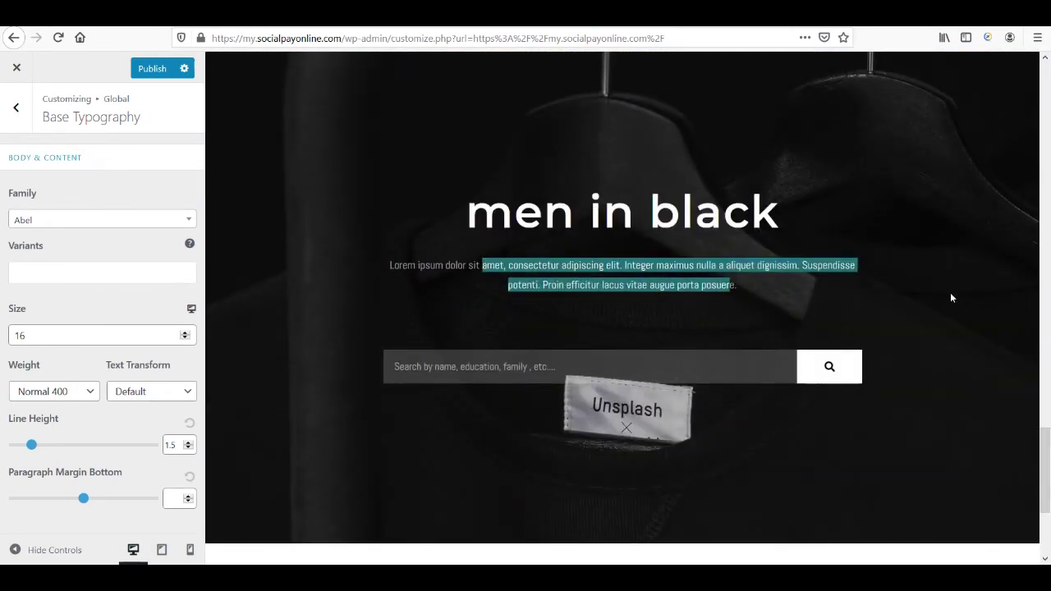
pyautogui.scroll(-3, 878, 448)
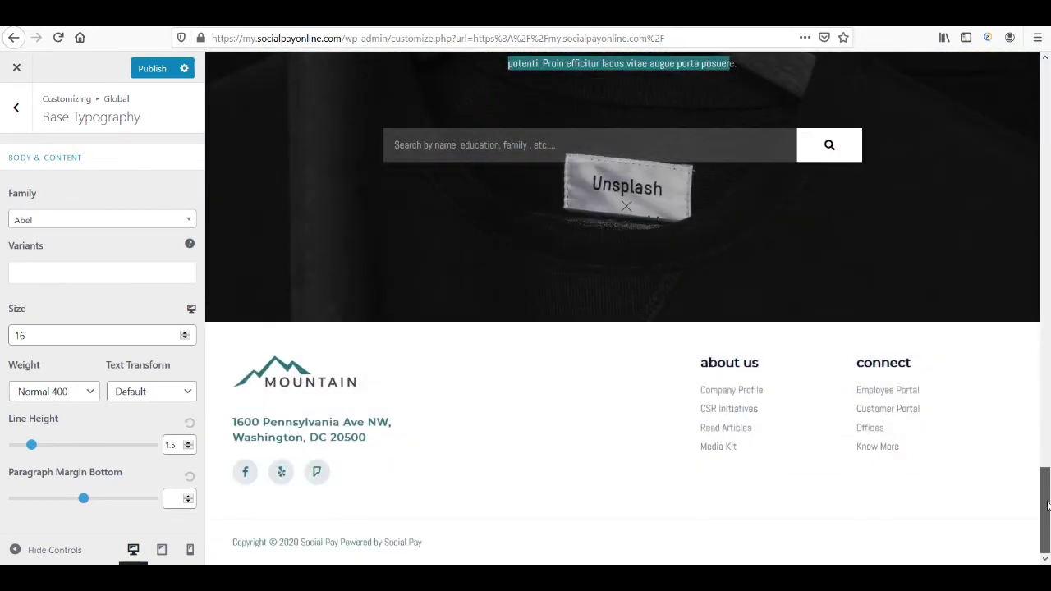
pyautogui.click(878, 448)
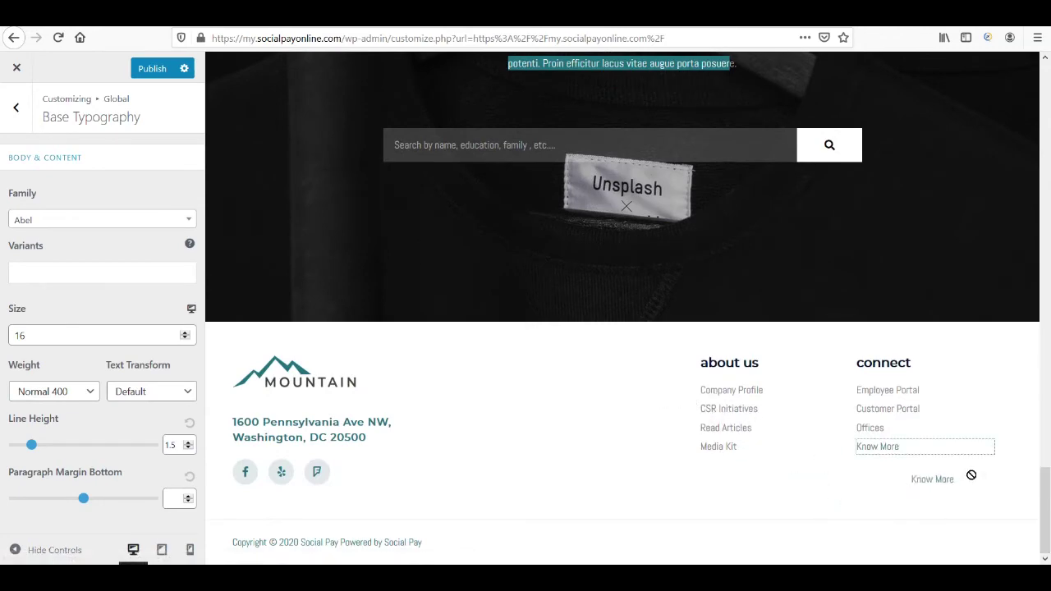
pyautogui.scroll(4, 669, 308)
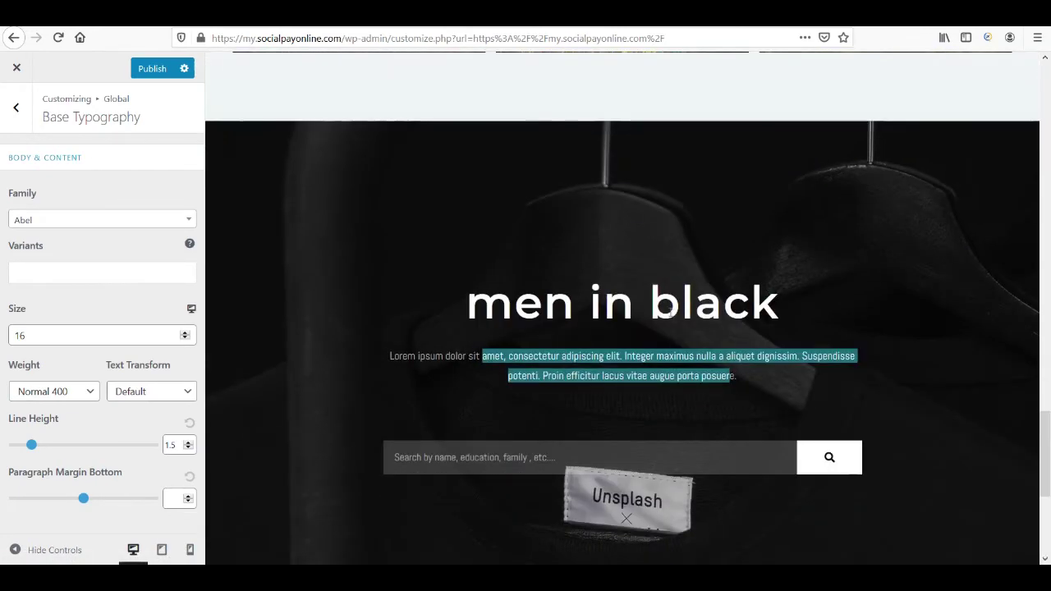
pyautogui.click(670, 308)
pyautogui.moveTo(799, 320); pyautogui.dragTo(475, 301)
pyautogui.click(664, 305)
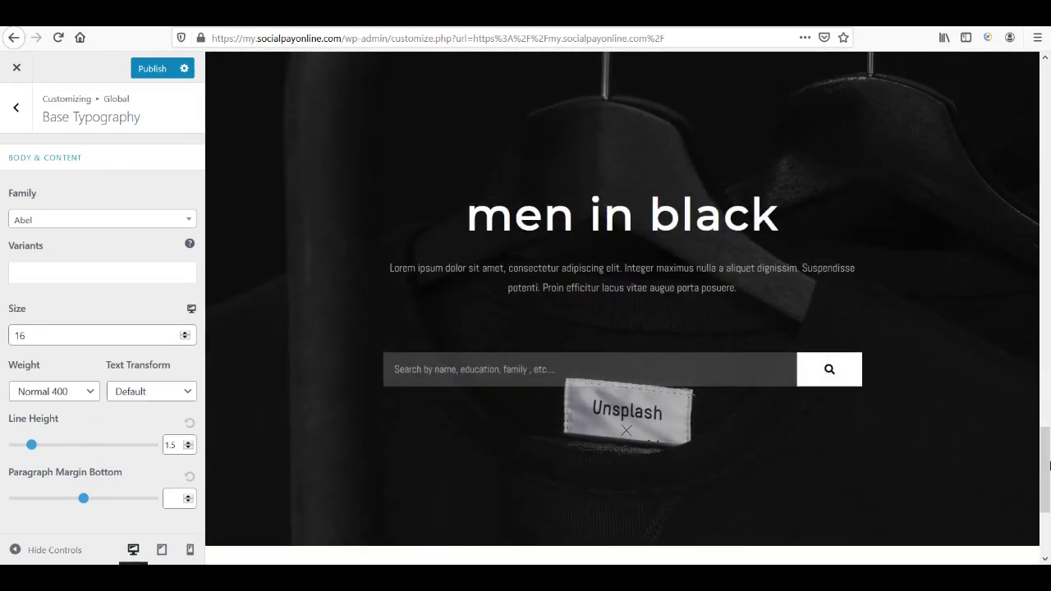
# Set the body and content font family to Aldrich, check it in the preview and publish the changes.
pyautogui.click(123, 220)
pyautogui.scroll(-2, 96, 319)
pyautogui.scroll(-3, 96, 324)
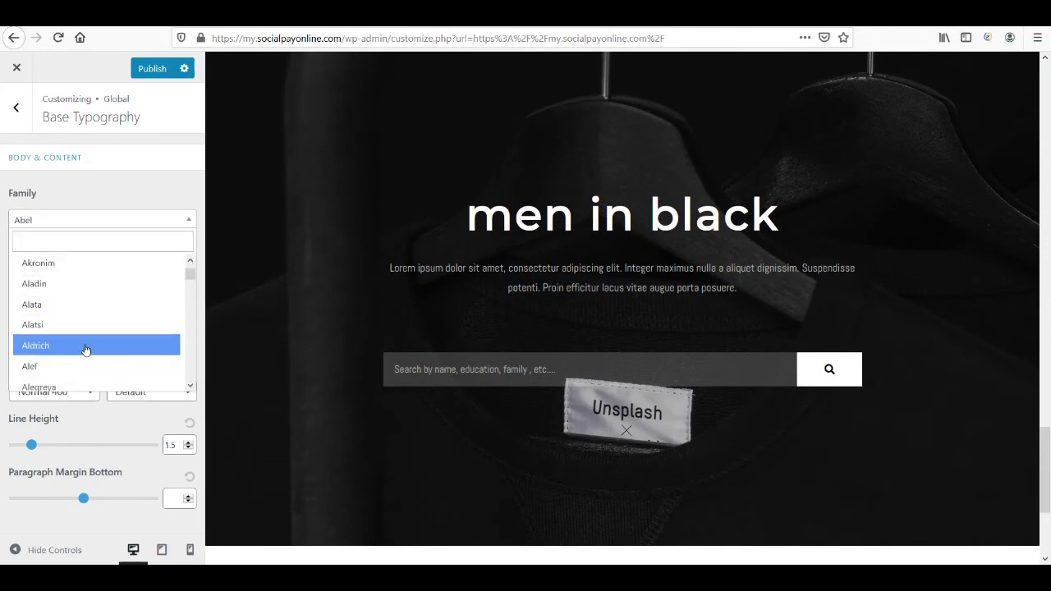
pyautogui.click(86, 348)
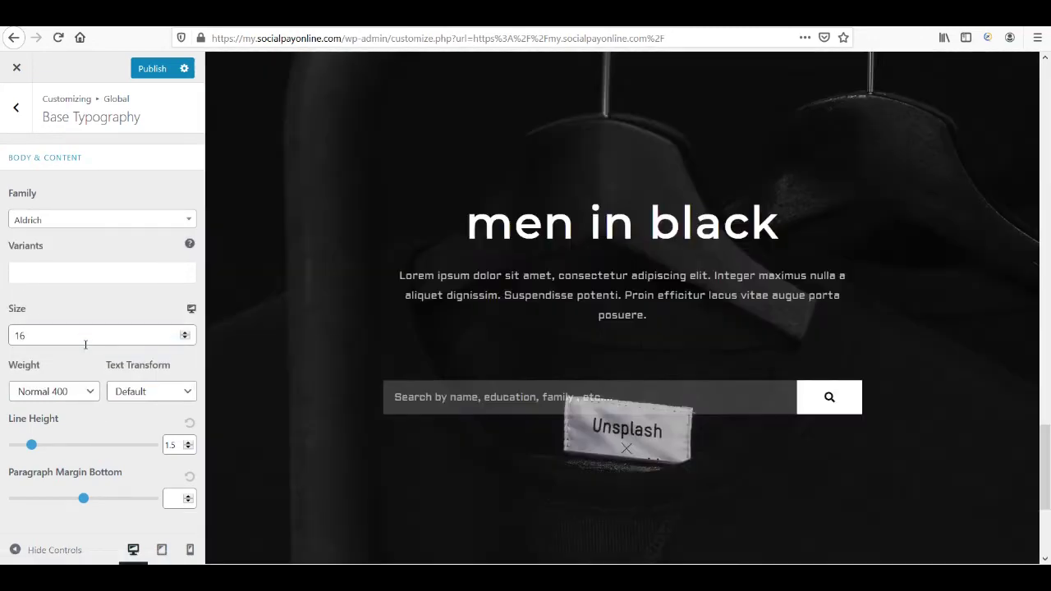
pyautogui.moveTo(688, 310)
pyautogui.mouseDown()
pyautogui.moveTo(410, 275)
pyautogui.moveTo(674, 317)
pyautogui.mouseUp()
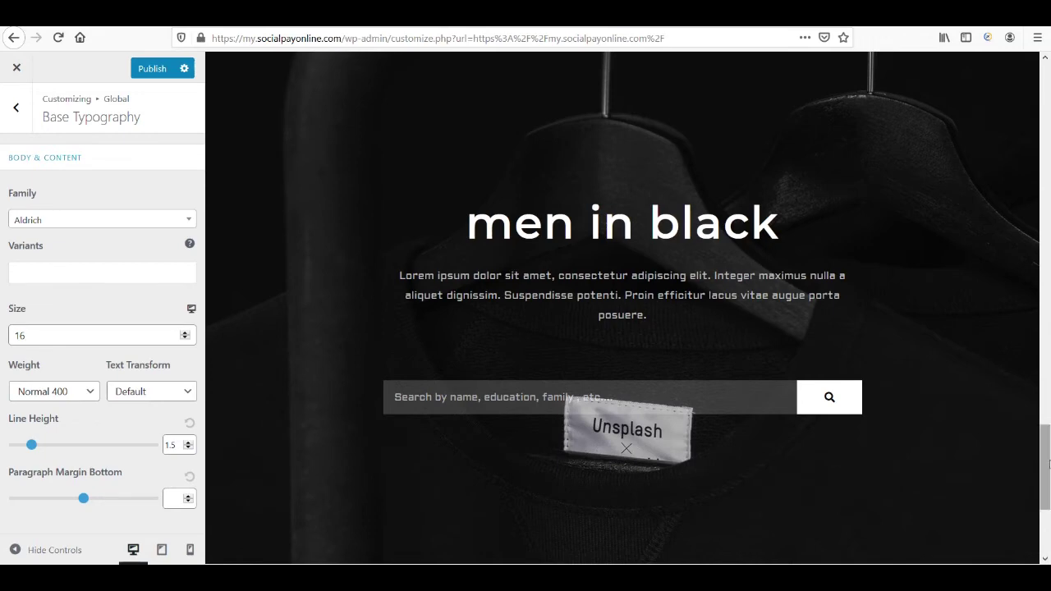
pyautogui.moveTo(1046, 431); pyautogui.dragTo(1045, 70)
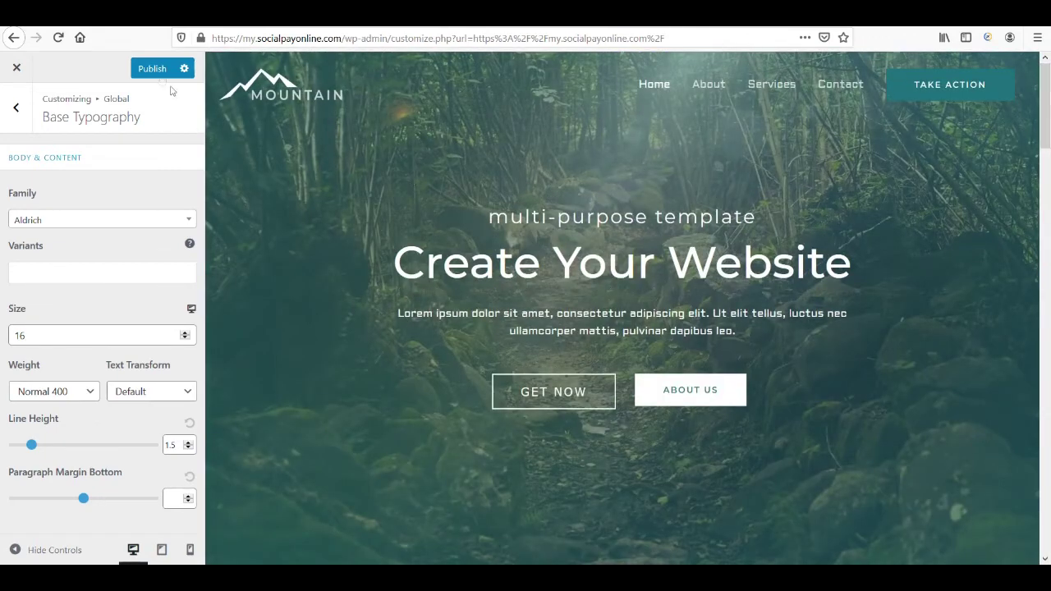
pyautogui.click(151, 71)
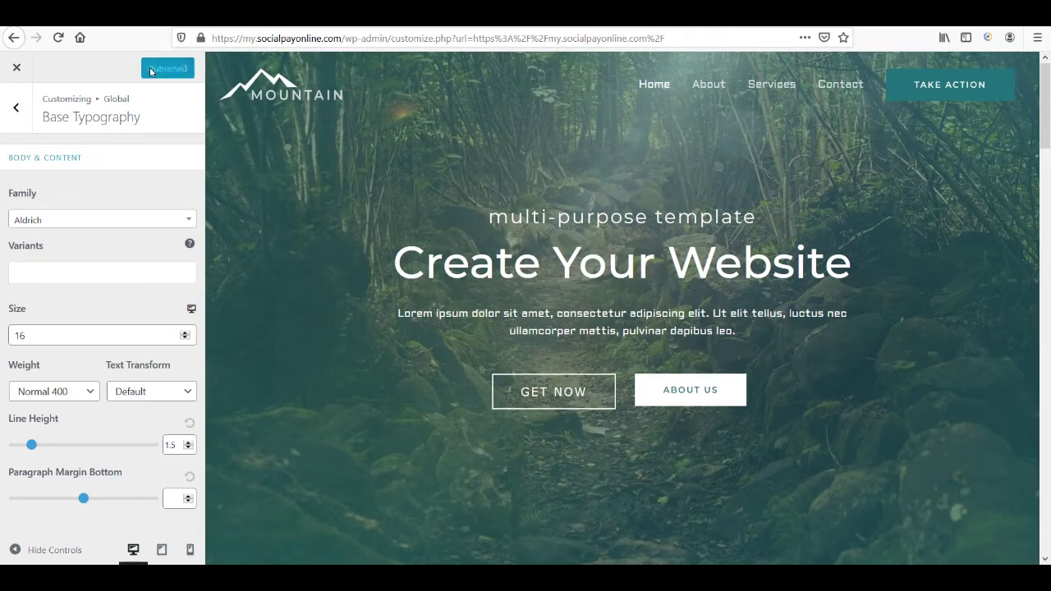
# Set the font family for headings H1 to H6 to Mrs Saint Delafield and review the headings down the page preview.
pyautogui.click(18, 121)
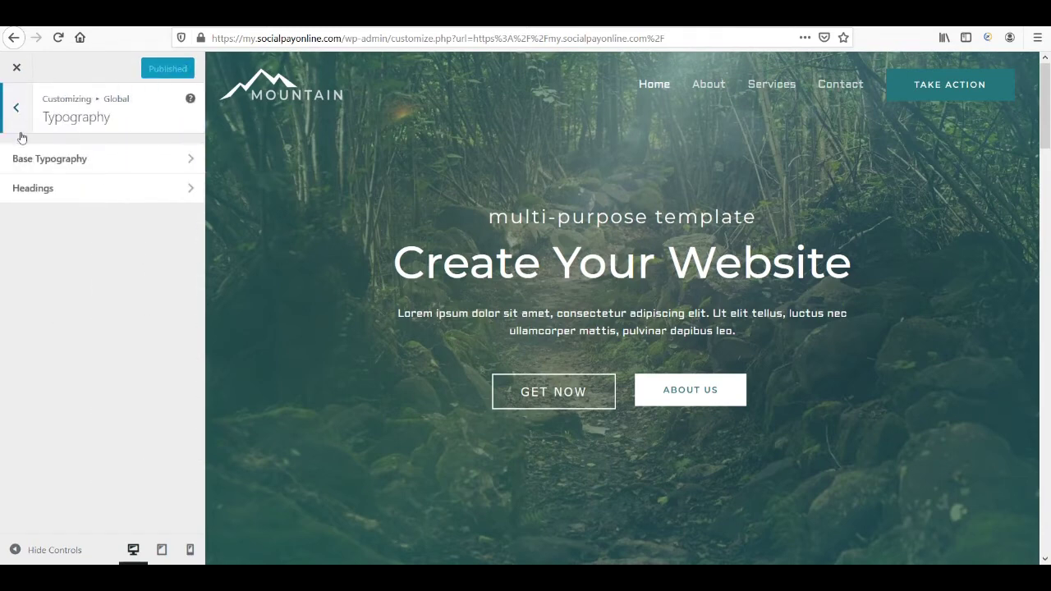
pyautogui.click(36, 194)
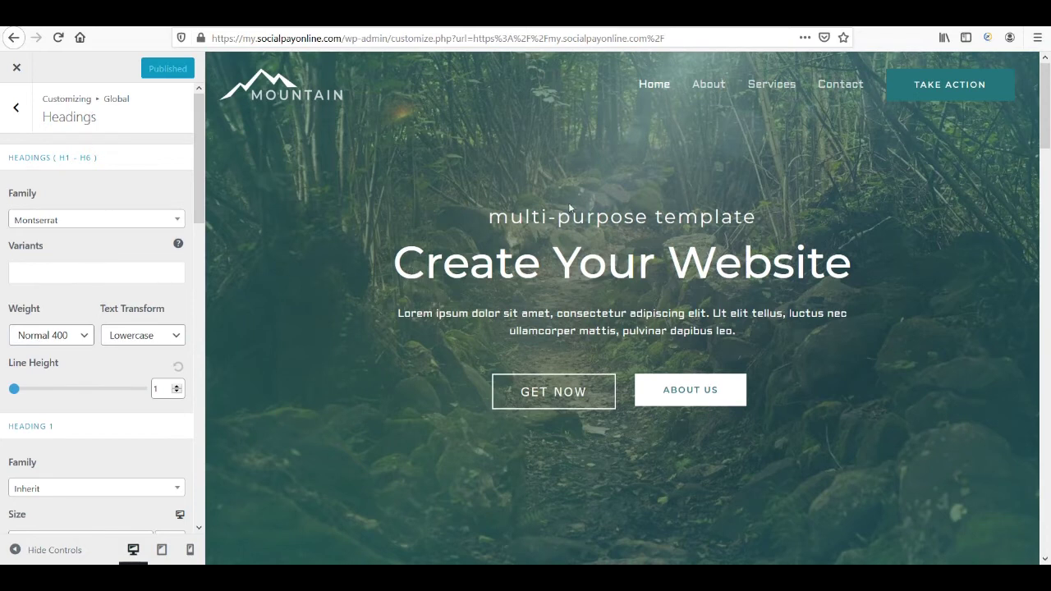
pyautogui.click(99, 223)
pyautogui.scroll(-2, 87, 339)
pyautogui.scroll(-2, 88, 339)
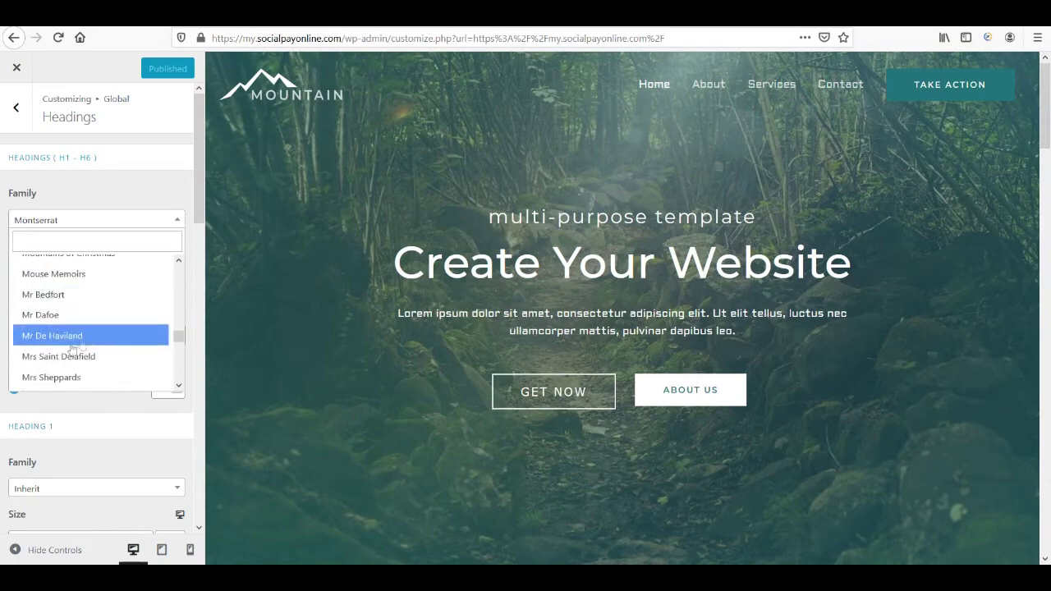
pyautogui.click(69, 359)
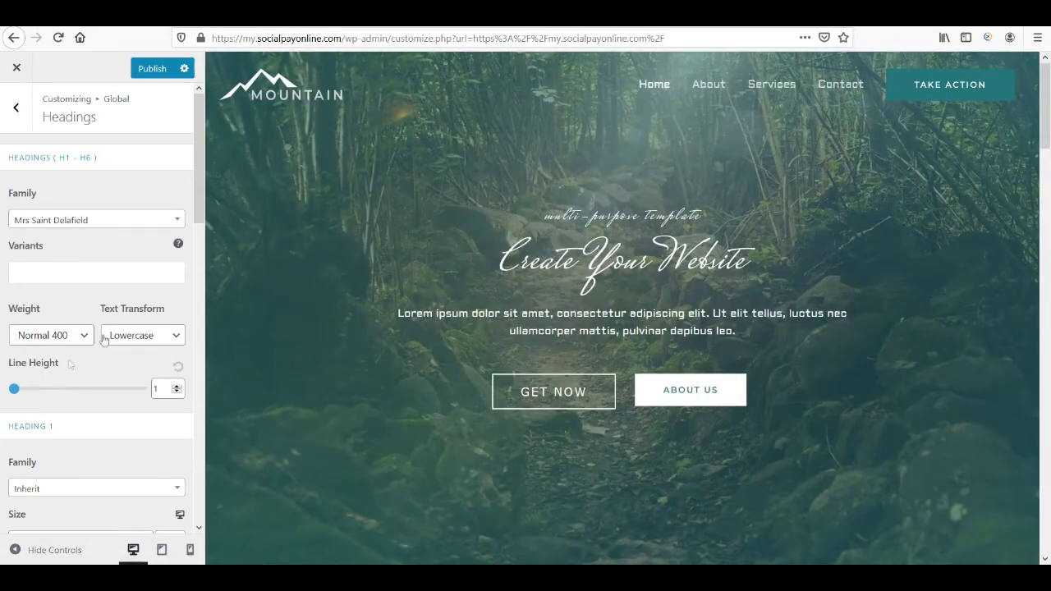
pyautogui.moveTo(1045, 92); pyautogui.dragTo(1047, 174)
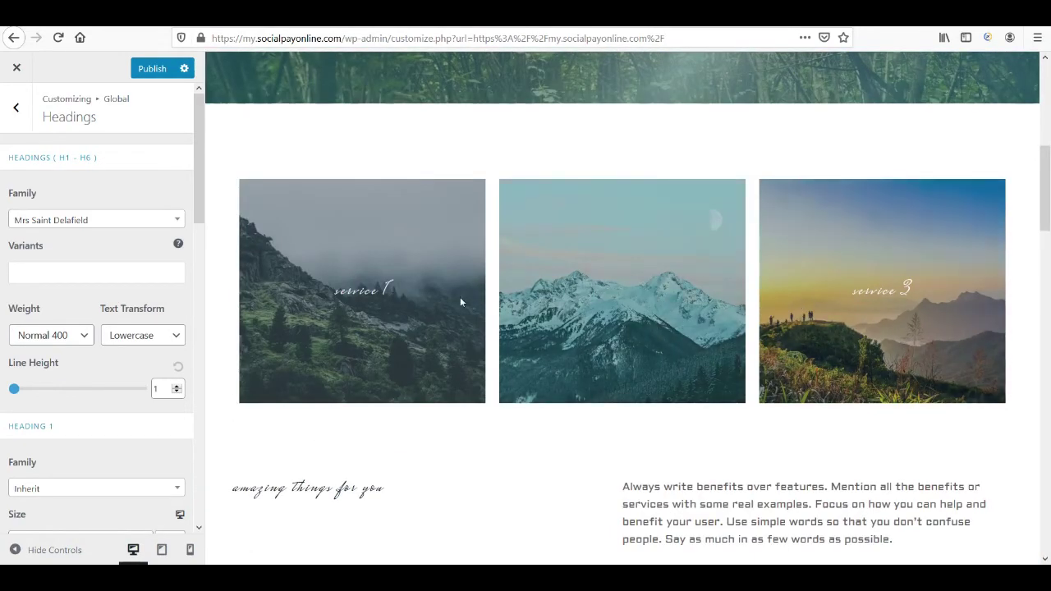
pyautogui.scroll(-8, 819, 285)
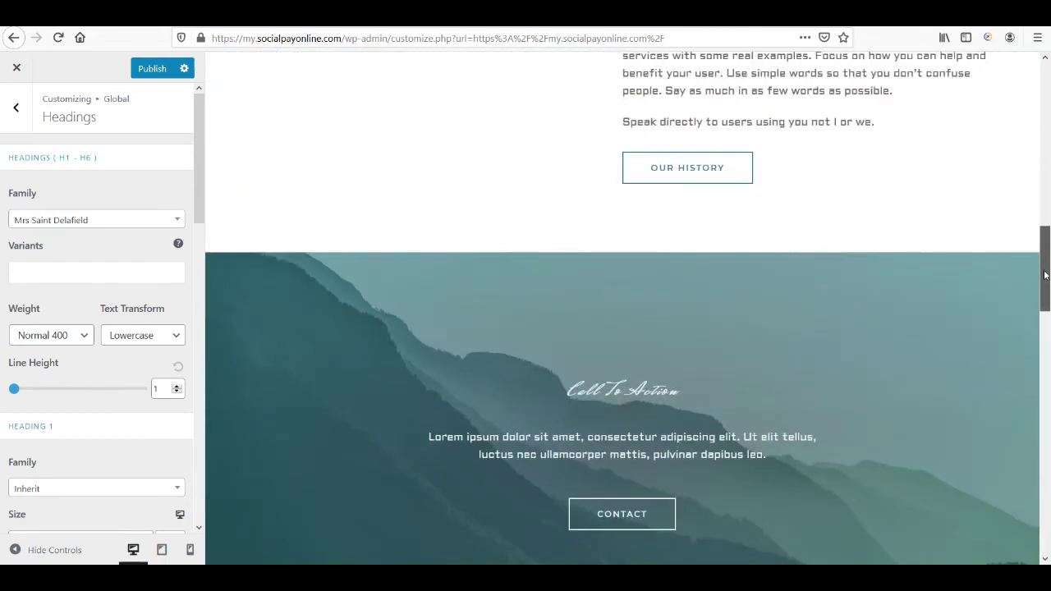
pyautogui.moveTo(1047, 317); pyautogui.dragTo(1048, 70)
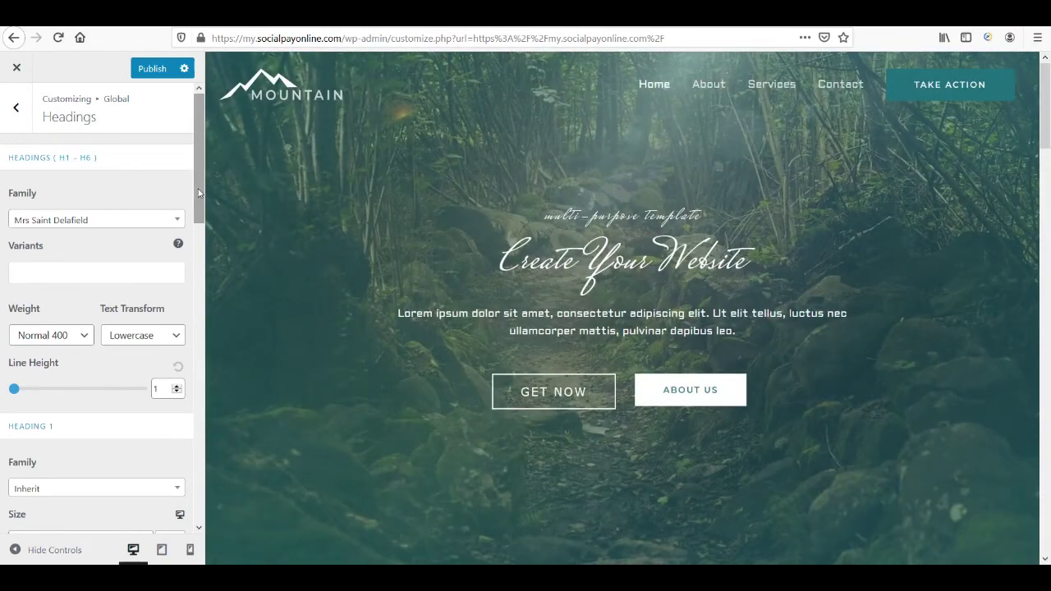
pyautogui.scroll(-4, 98, 443)
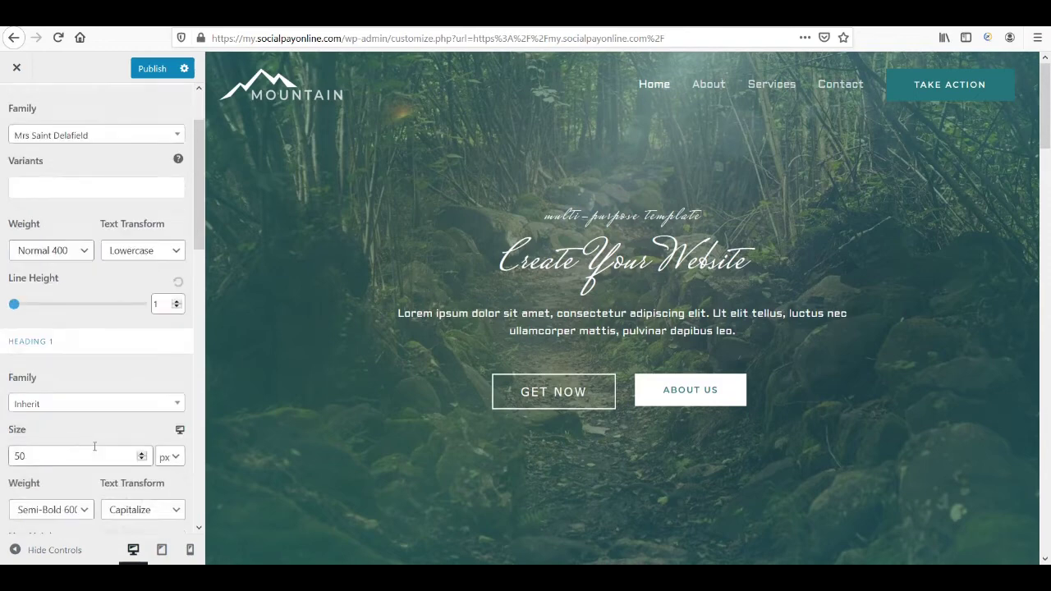
# Set the Heading 1 font family to Helvetica and check the main heading in the page preview.
pyautogui.scroll(4, 121, 325)
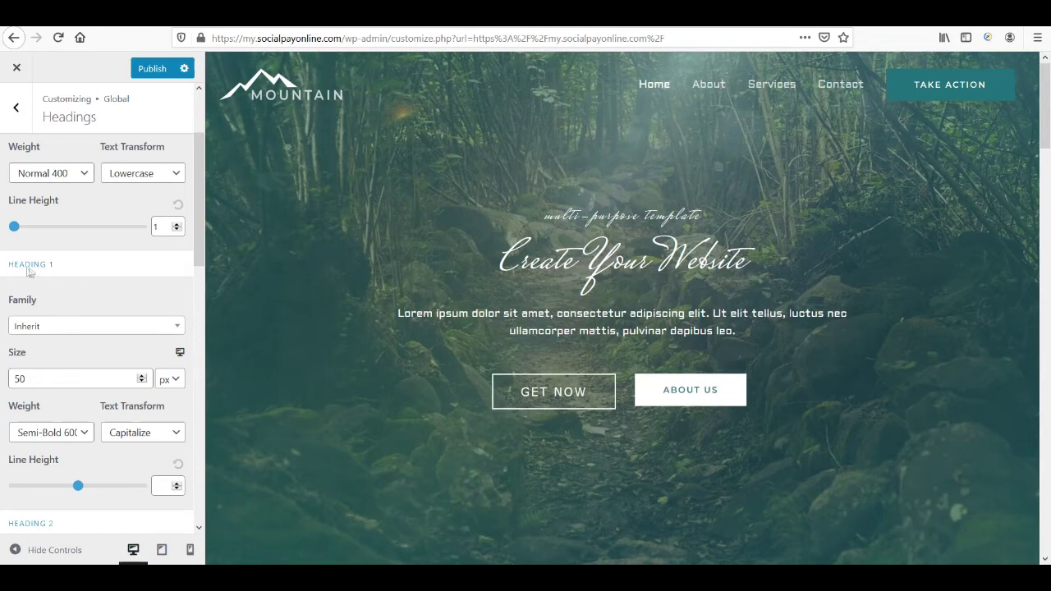
pyautogui.scroll(-3, 72, 361)
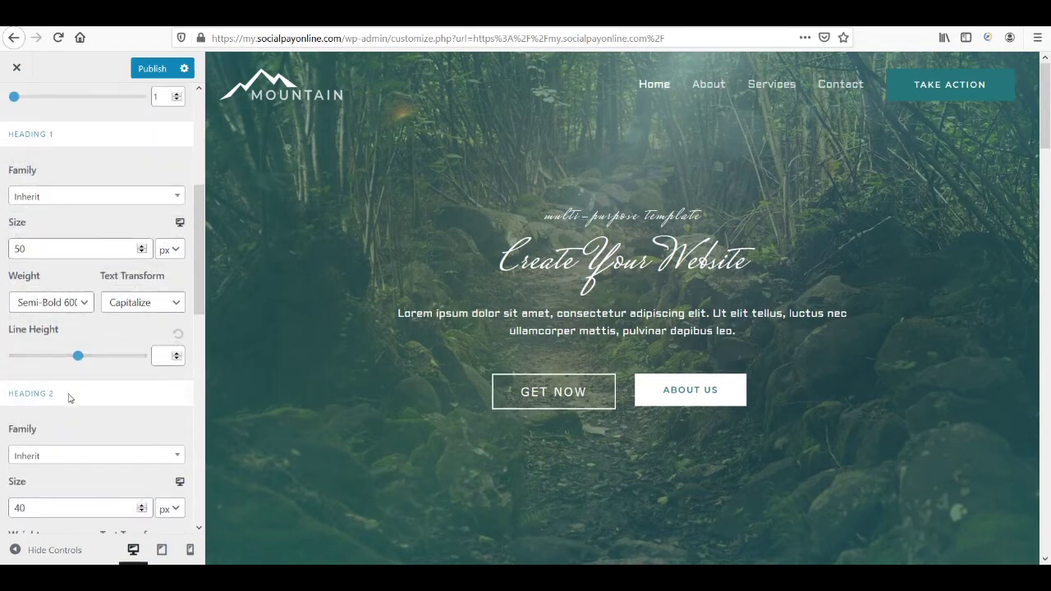
pyautogui.scroll(3, 59, 441)
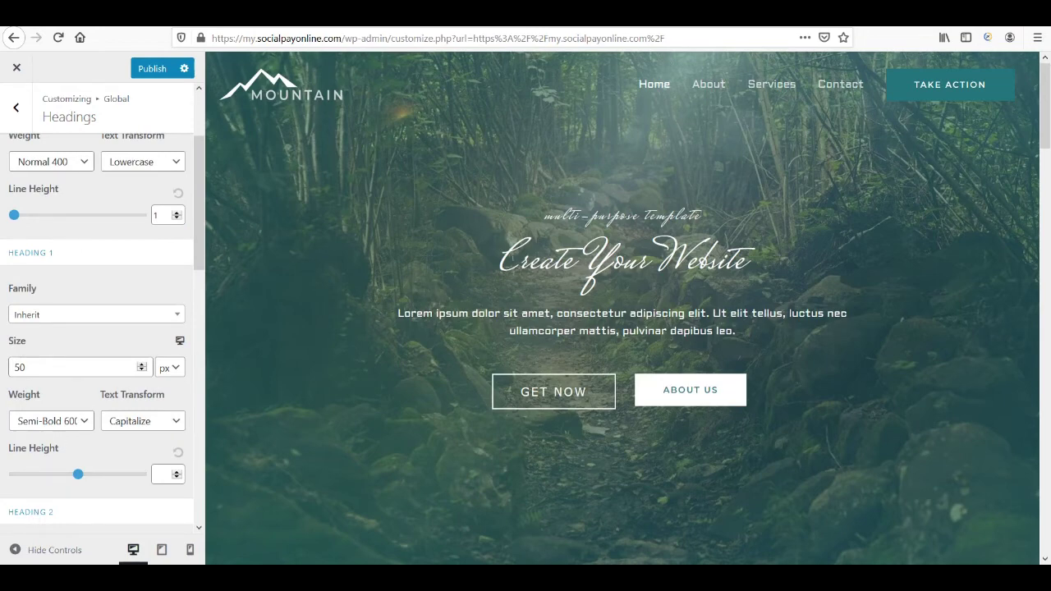
pyautogui.click(145, 317)
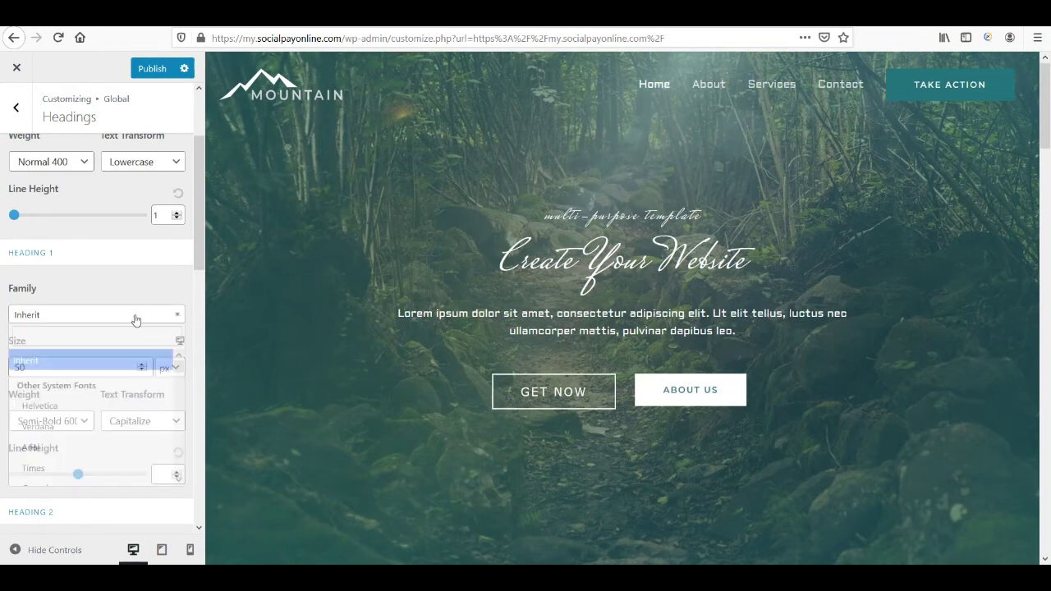
pyautogui.click(92, 408)
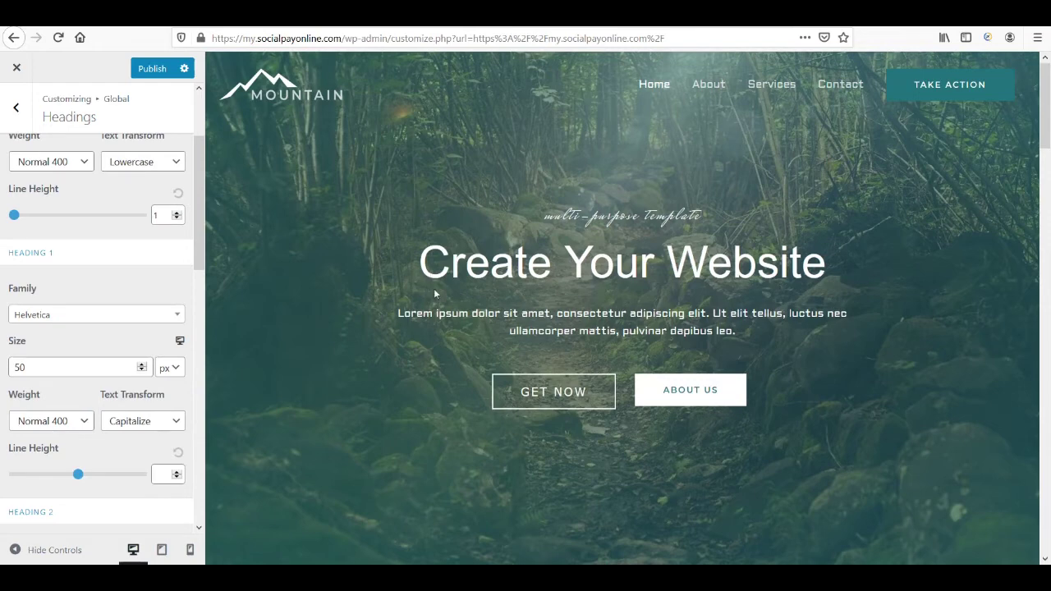
pyautogui.moveTo(435, 293); pyautogui.dragTo(801, 274)
pyautogui.scroll(-5, 218, 322)
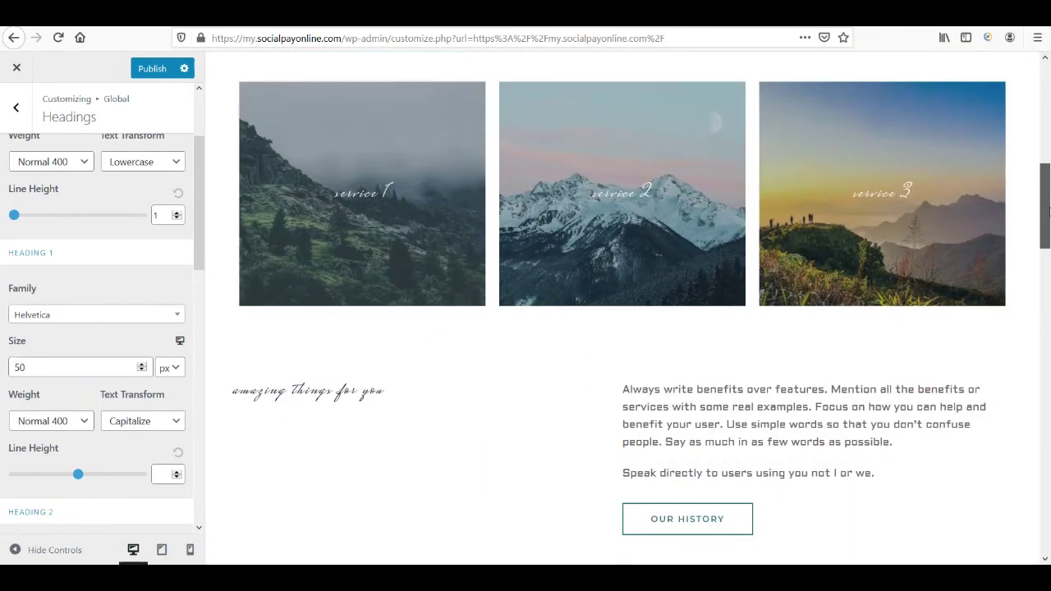
# Set the Heading 2 font family to Arial and check the subheadings across the page preview.
pyautogui.scroll(-3, 107, 326)
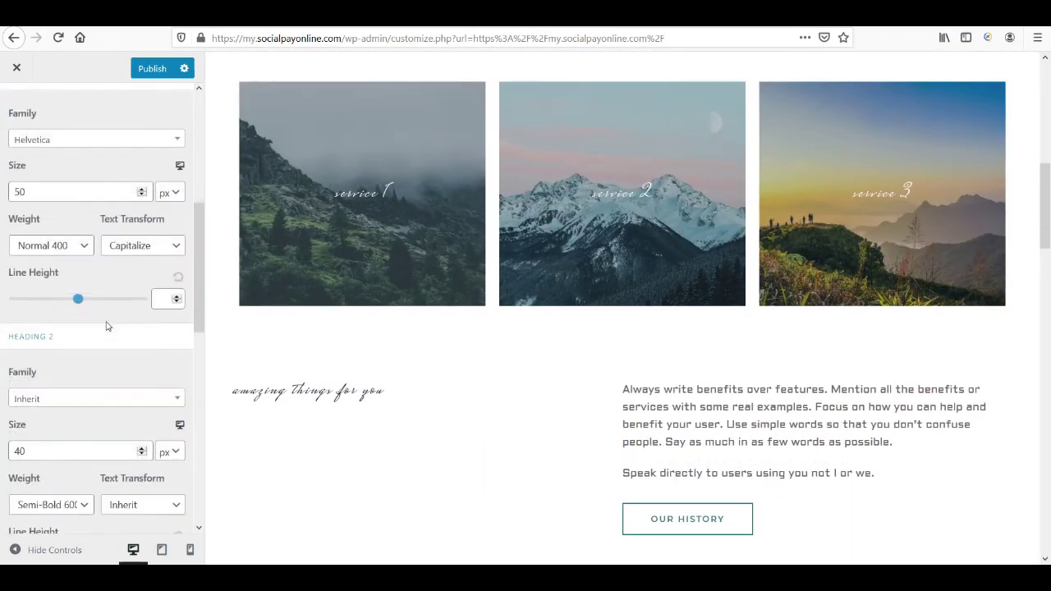
pyautogui.click(96, 402)
pyautogui.click(102, 349)
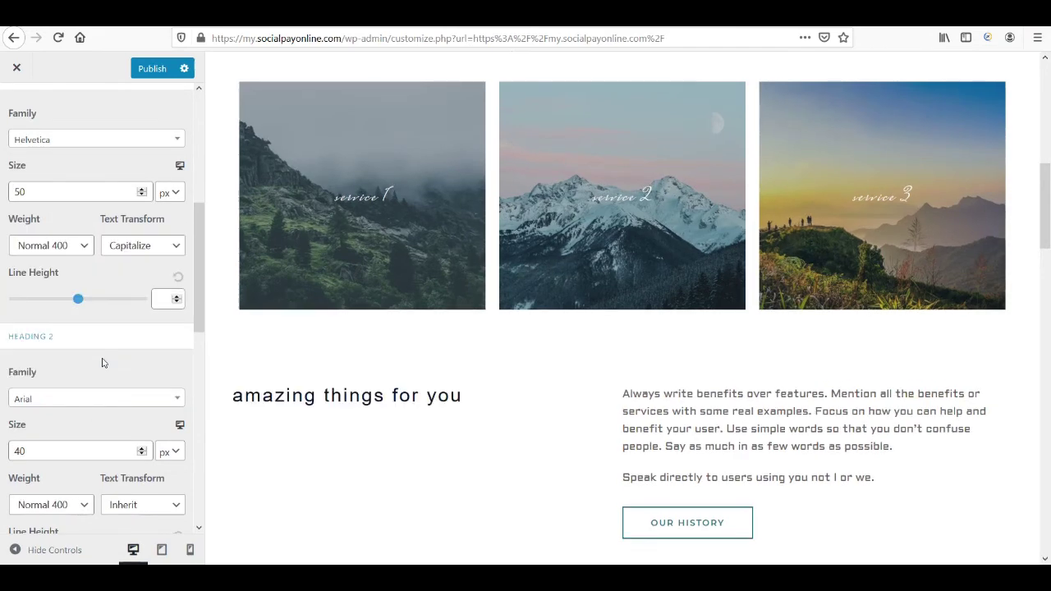
pyautogui.moveTo(1045, 205); pyautogui.dragTo(1046, 111)
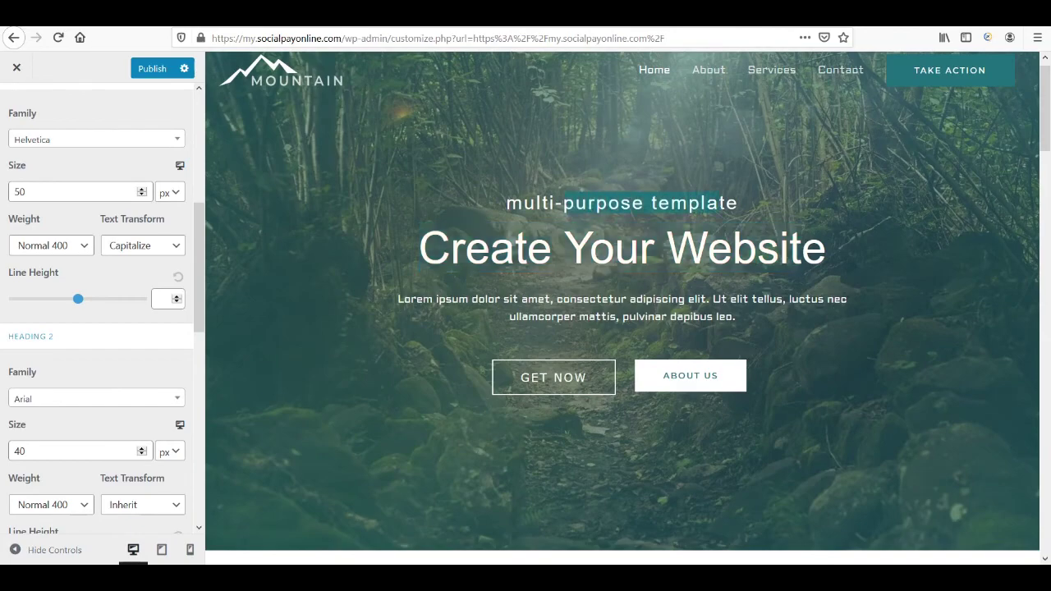
pyautogui.moveTo(1045, 111); pyautogui.dragTo(1037, 197)
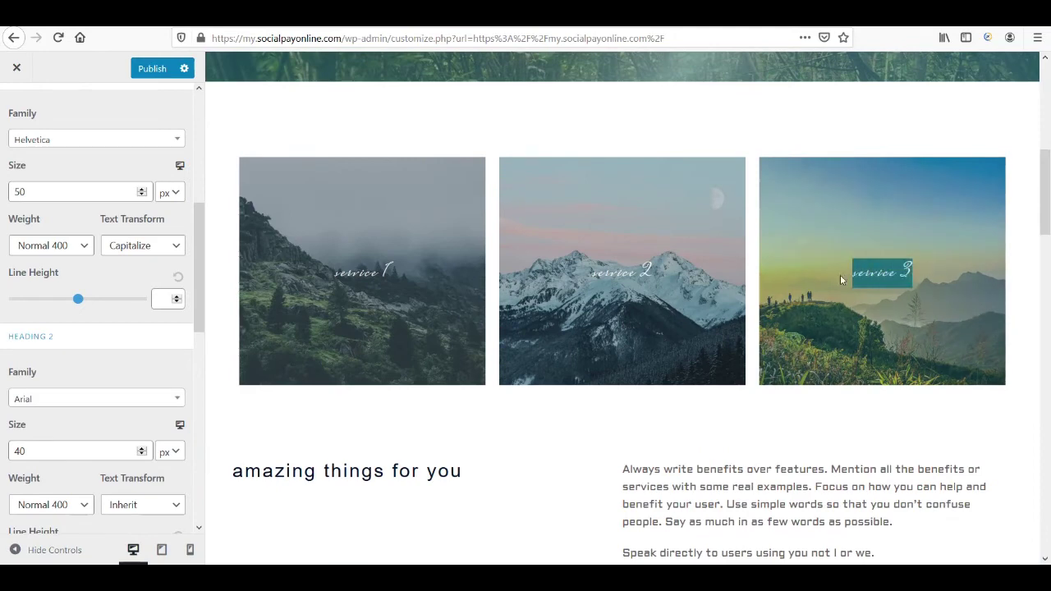
# Set the Heading 3 font family to Actor.
pyautogui.scroll(-4, 82, 460)
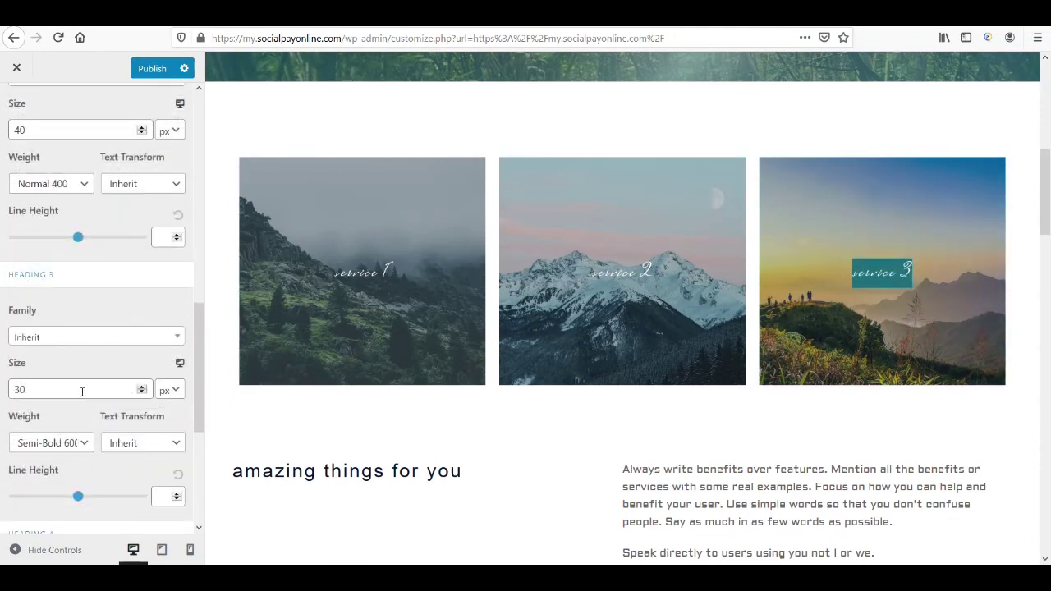
pyautogui.click(87, 338)
pyautogui.scroll(-4, 75, 456)
pyautogui.click(70, 456)
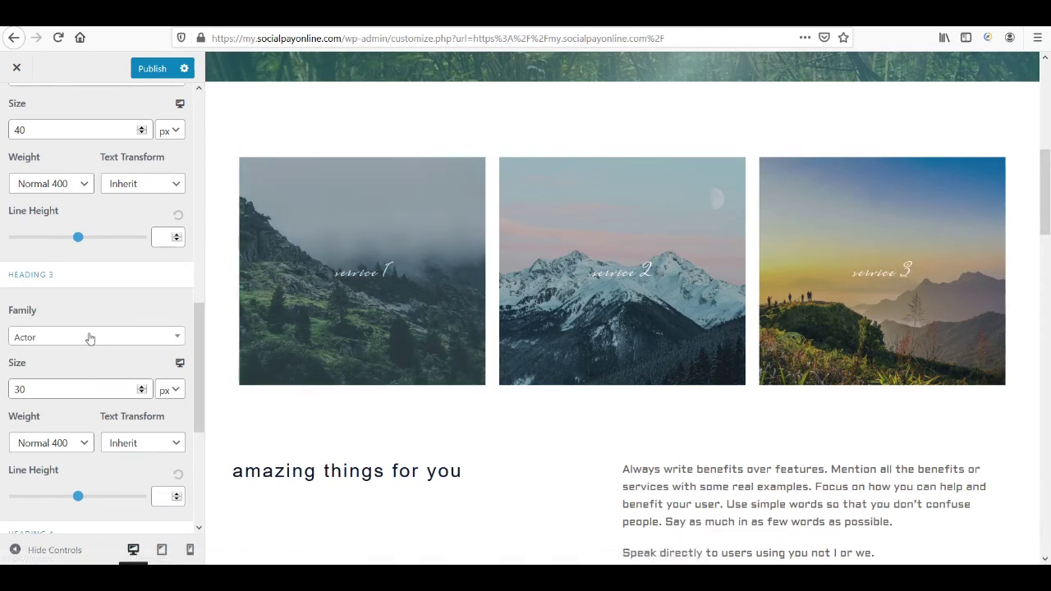
# Review the Heading 4 to 6 size settings, the Heading 3 text transform options and the other heading typography settings.
pyautogui.scroll(-4, 118, 347)
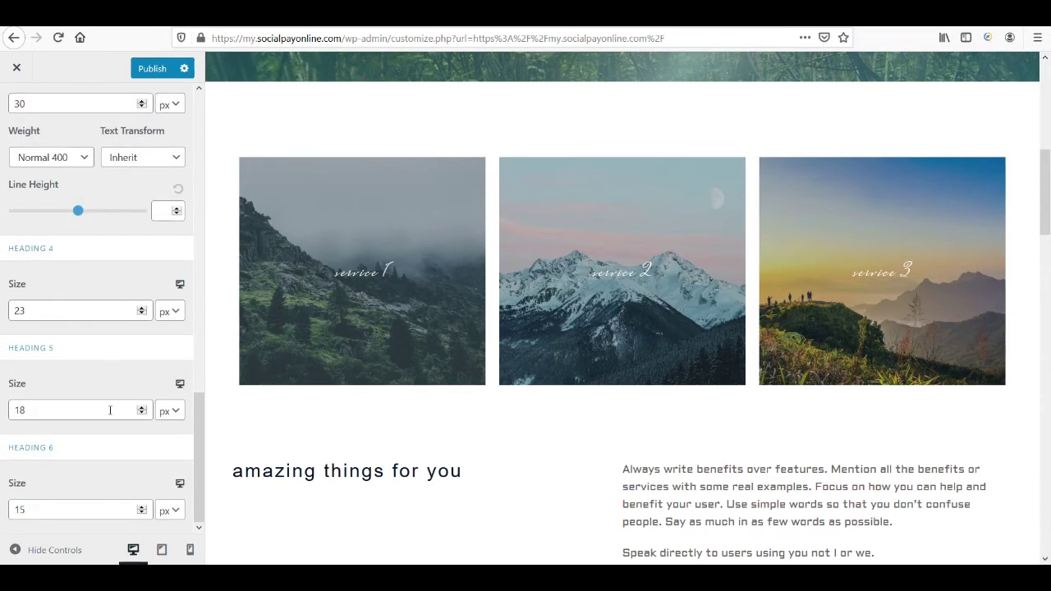
pyautogui.scroll(3, 59, 292)
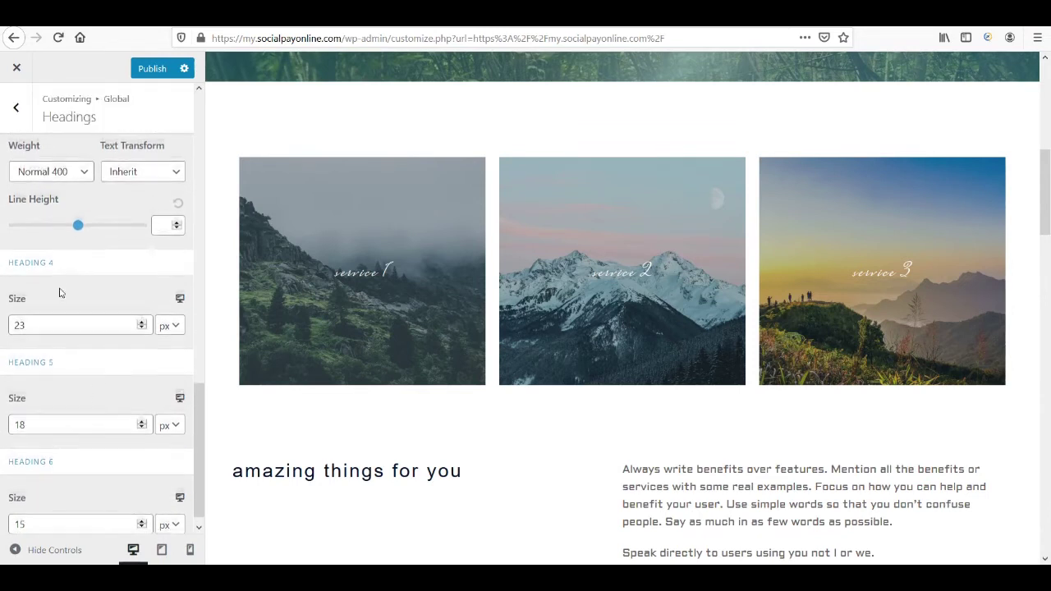
pyautogui.scroll(-3, 59, 293)
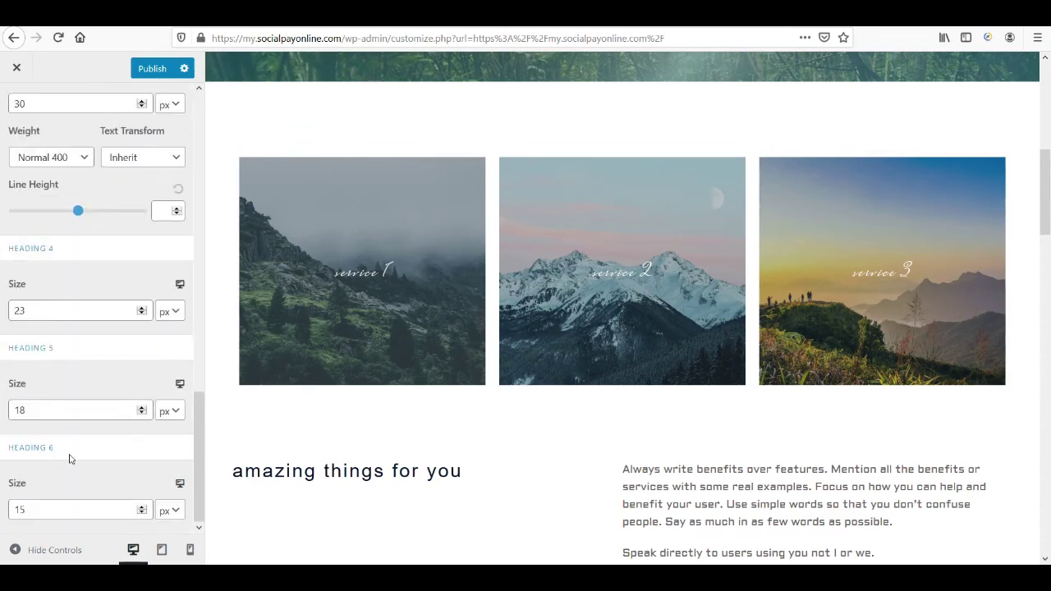
pyautogui.scroll(1, 80, 335)
pyautogui.scroll(3, 82, 336)
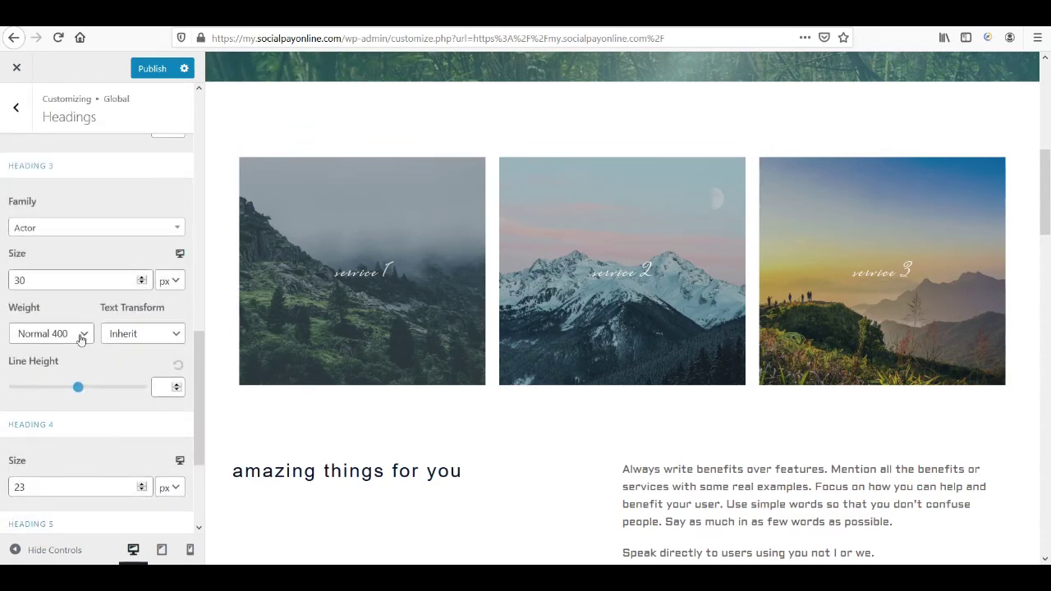
pyautogui.click(127, 334)
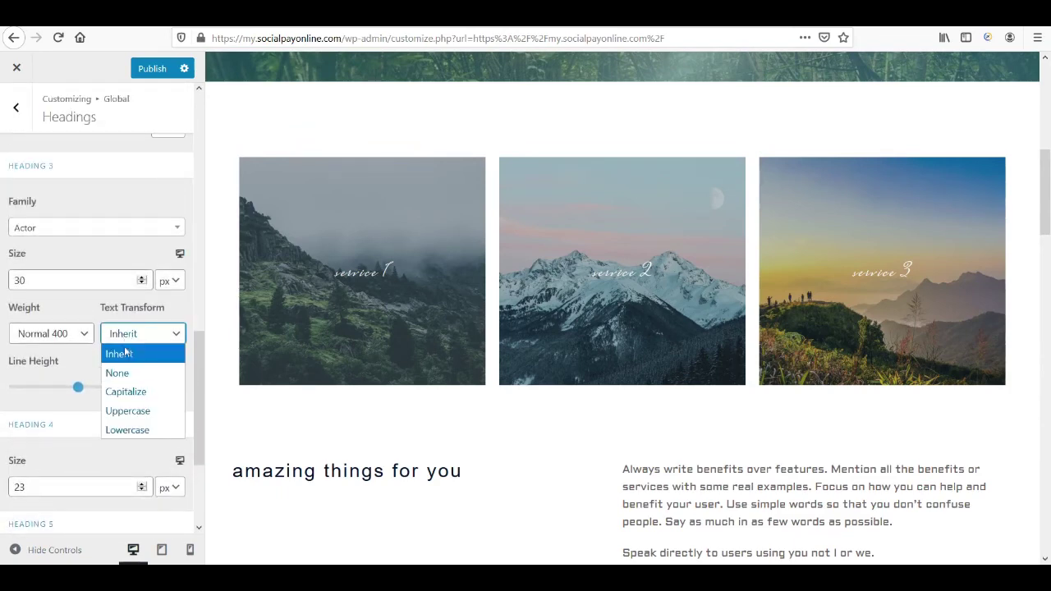
pyautogui.click(125, 337)
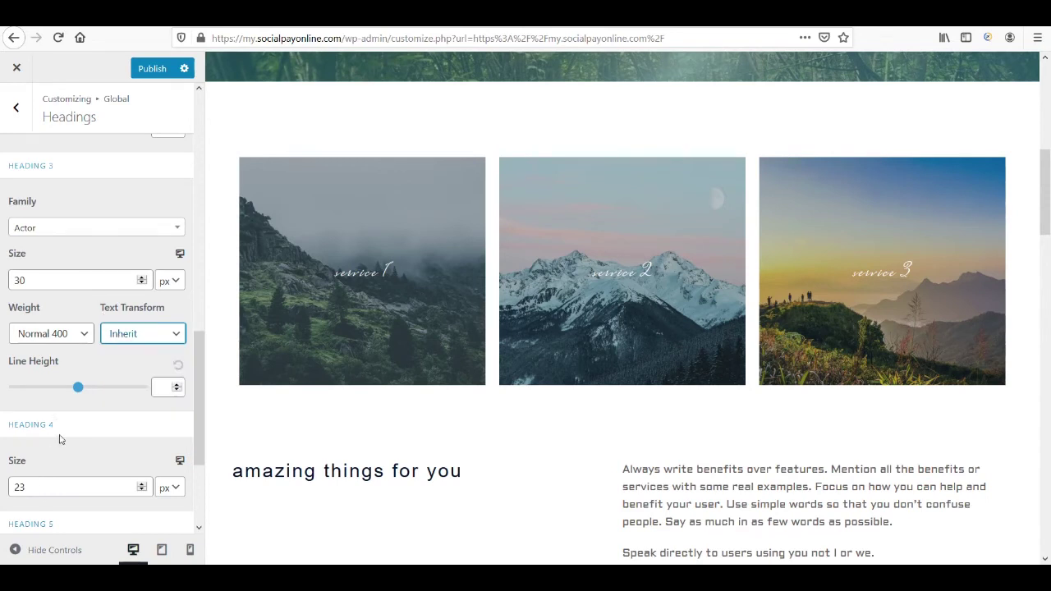
pyautogui.scroll(-2, 59, 439)
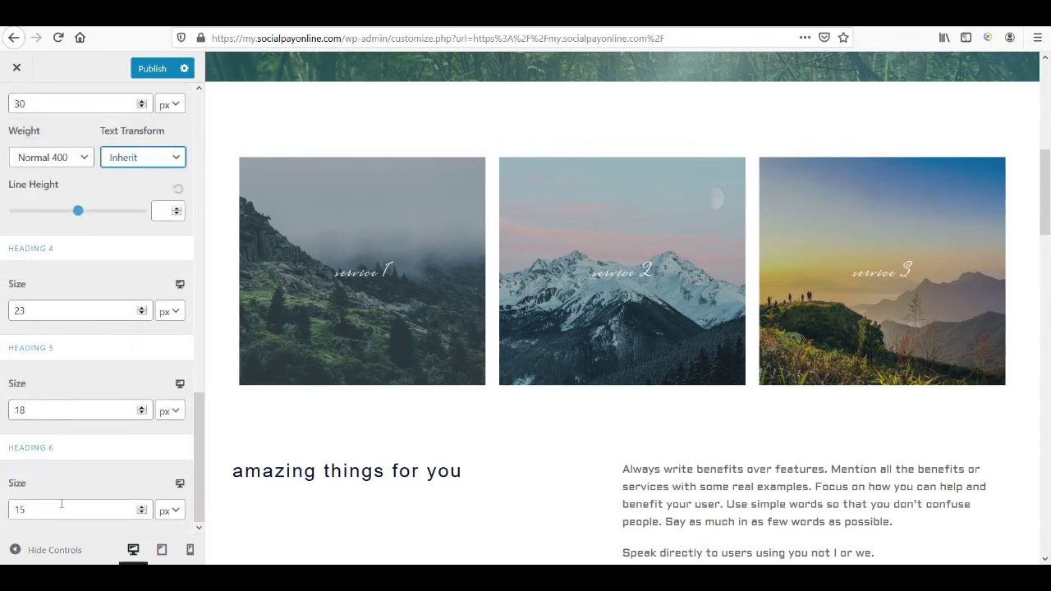
pyautogui.scroll(1, 89, 299)
pyautogui.scroll(-1, 87, 316)
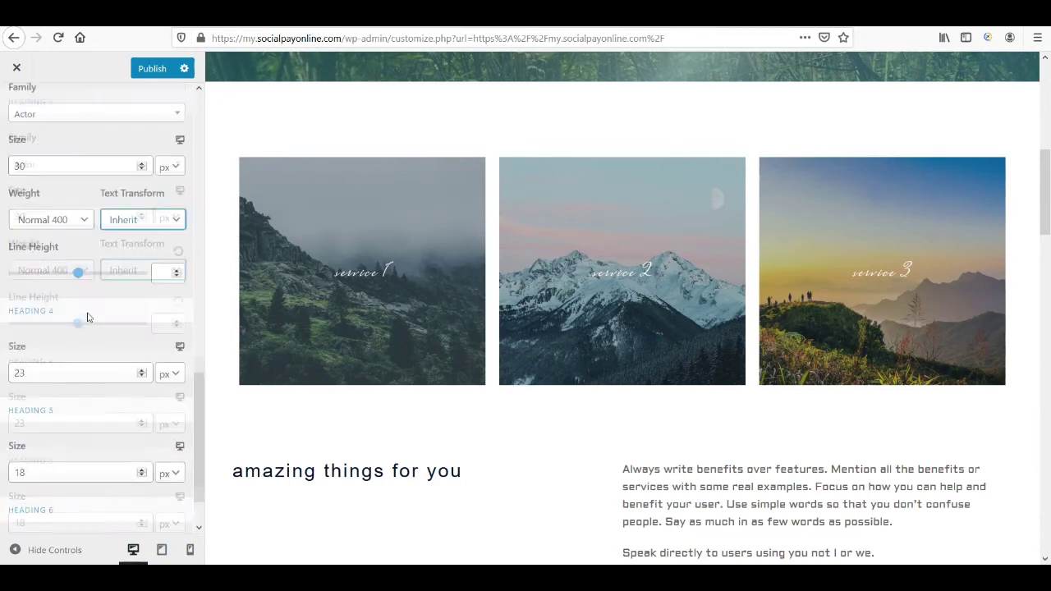
pyautogui.scroll(6, 98, 291)
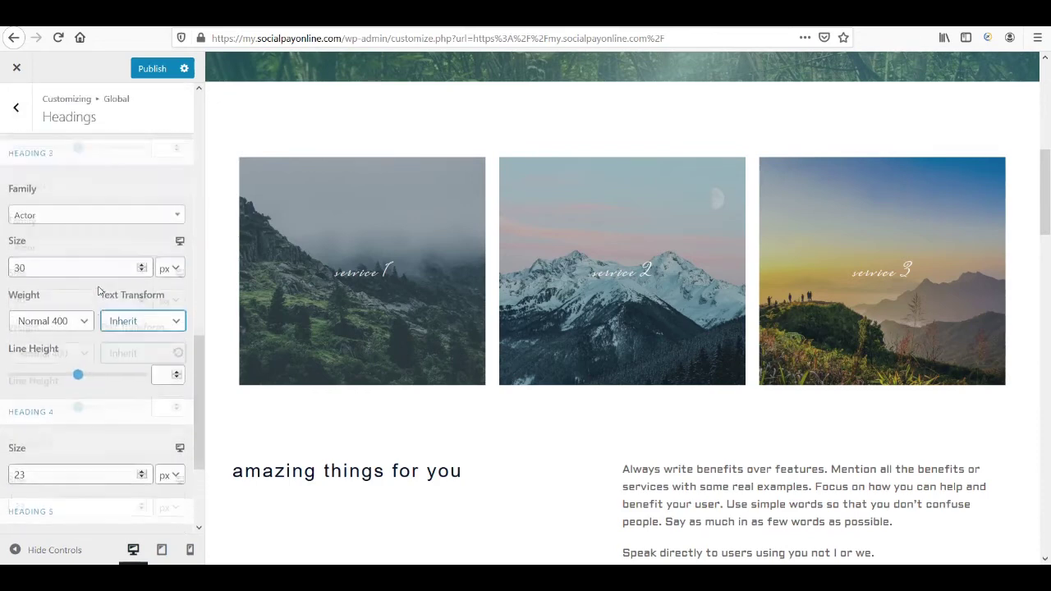
pyautogui.scroll(5, 420, 193)
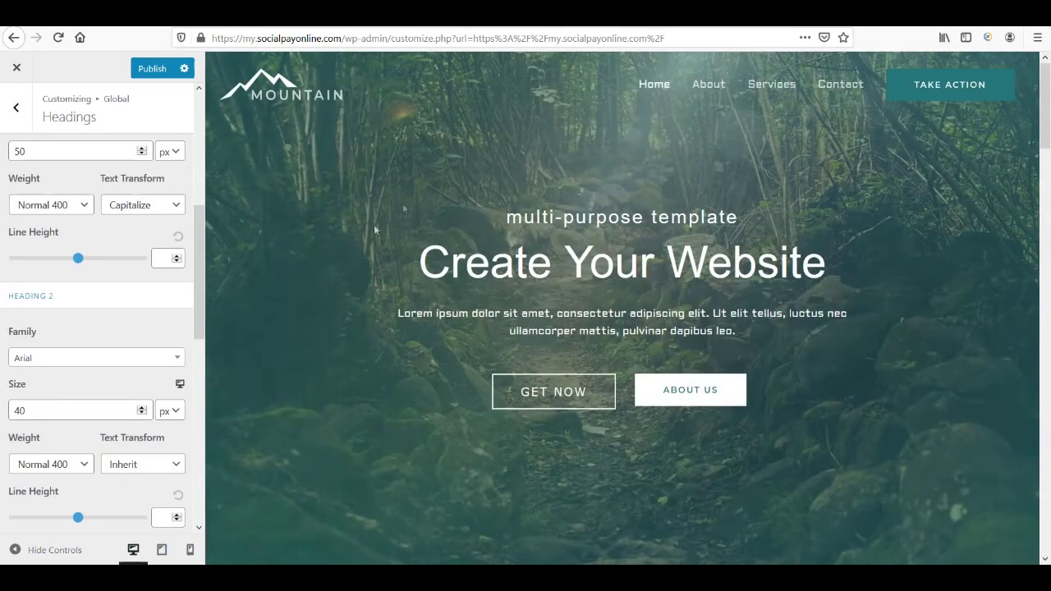
pyautogui.scroll(4, 137, 286)
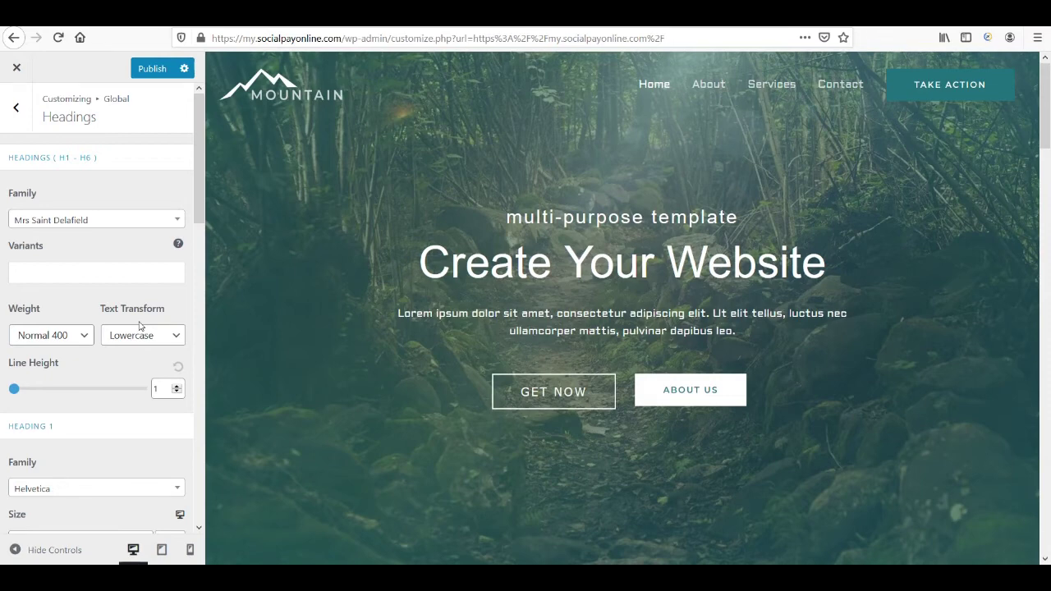
# Leave the typography settings and review the global base color options for text, theme, links, headings and background.
pyautogui.click(17, 106)
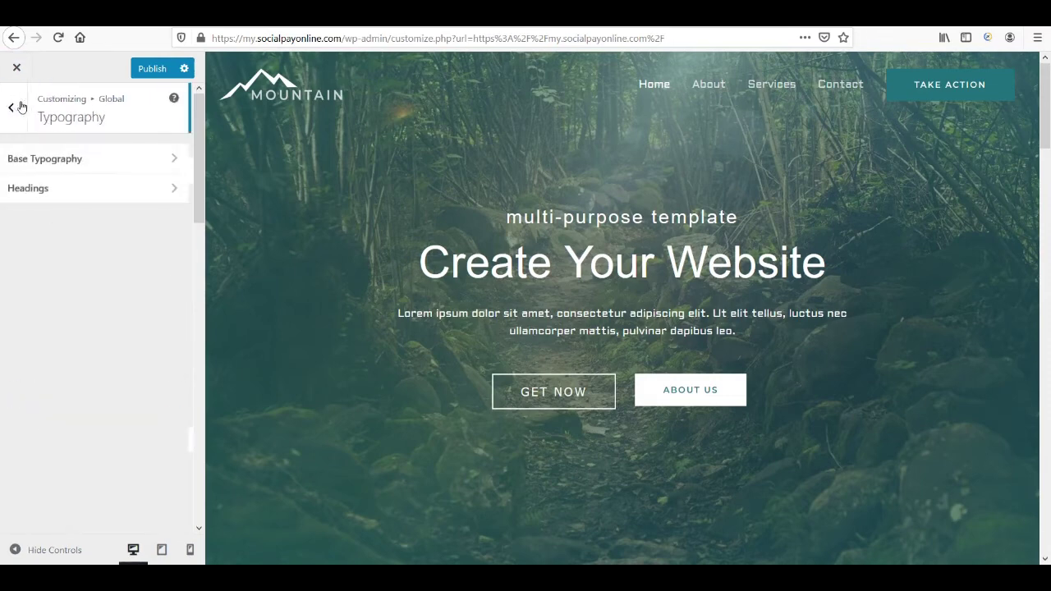
pyautogui.click(16, 107)
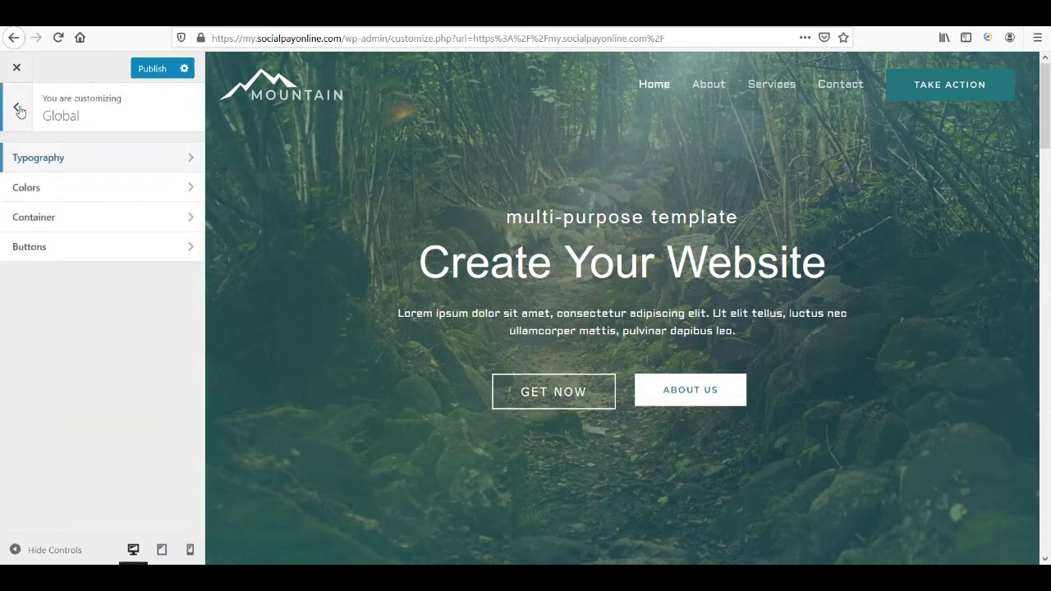
pyautogui.click(38, 192)
pyautogui.click(71, 166)
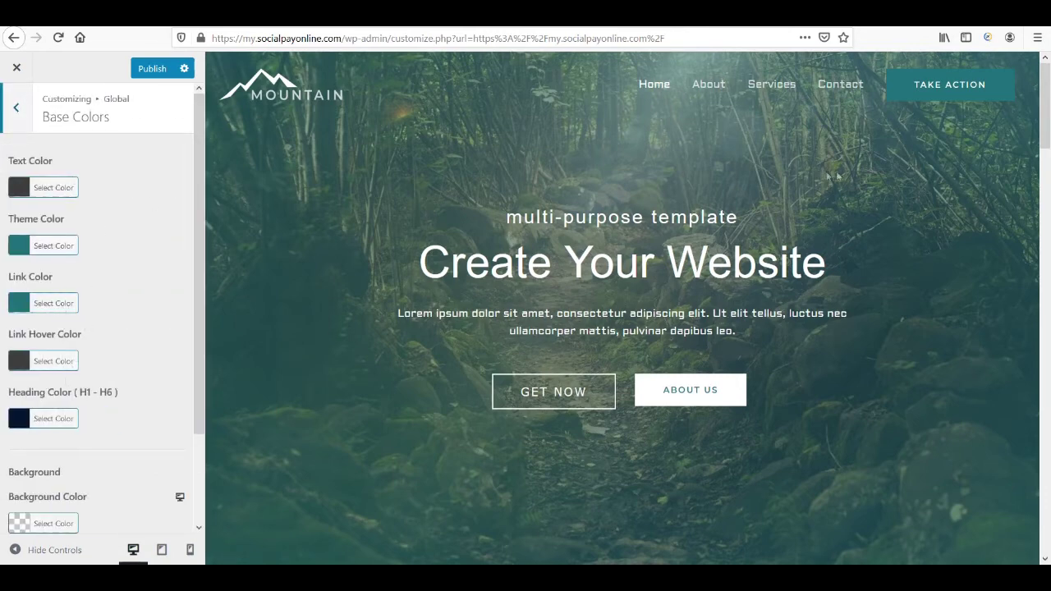
pyautogui.scroll(-8, 827, 250)
pyautogui.scroll(7, 828, 250)
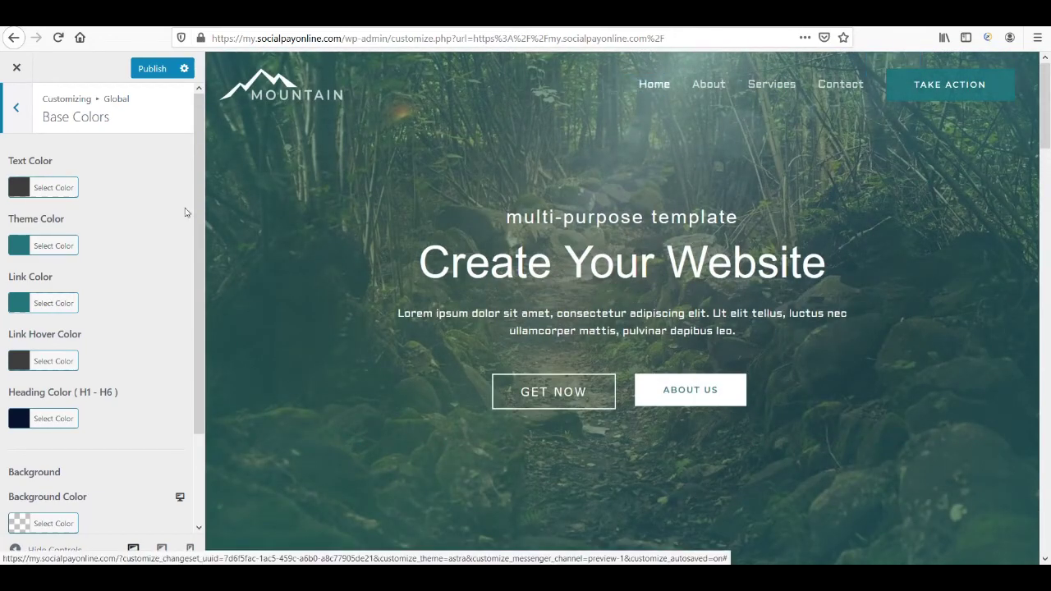
# Look through the global Container layout settings and the Buttons settings.
pyautogui.click(19, 120)
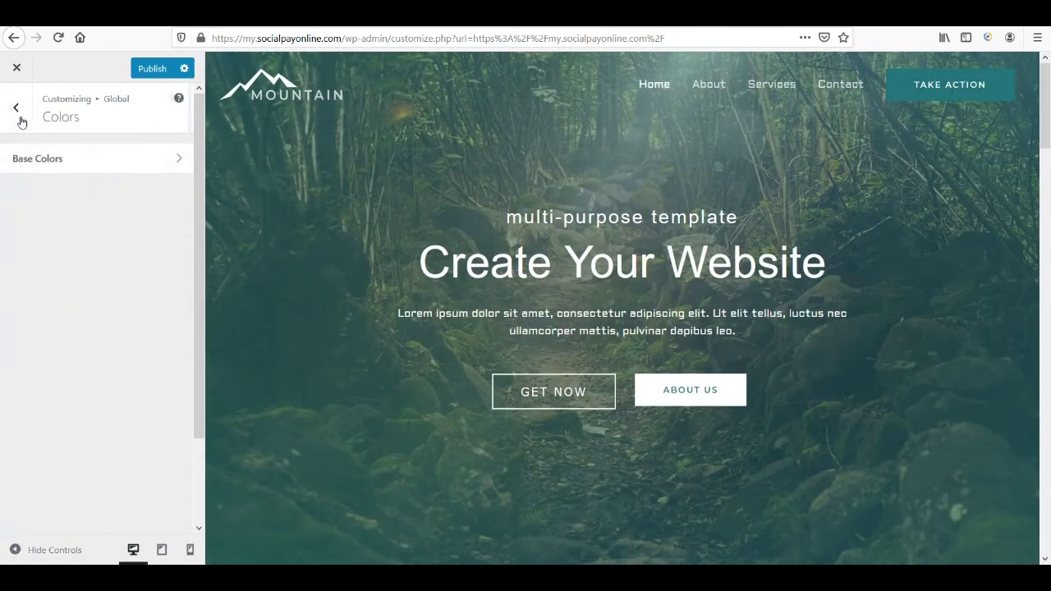
pyautogui.click(21, 122)
pyautogui.click(36, 216)
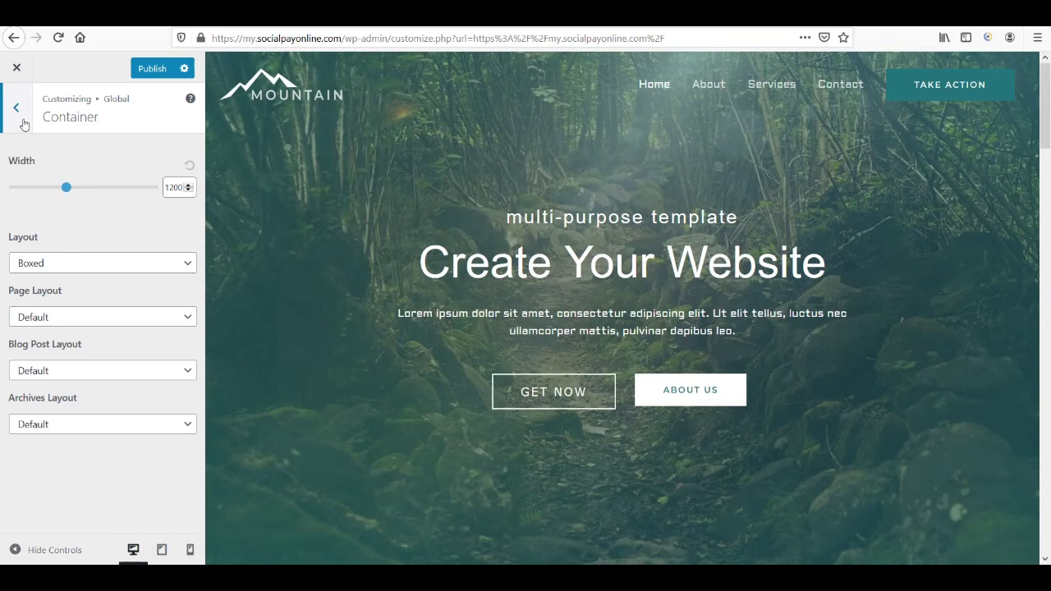
pyautogui.click(24, 123)
pyautogui.click(38, 244)
pyautogui.click(18, 107)
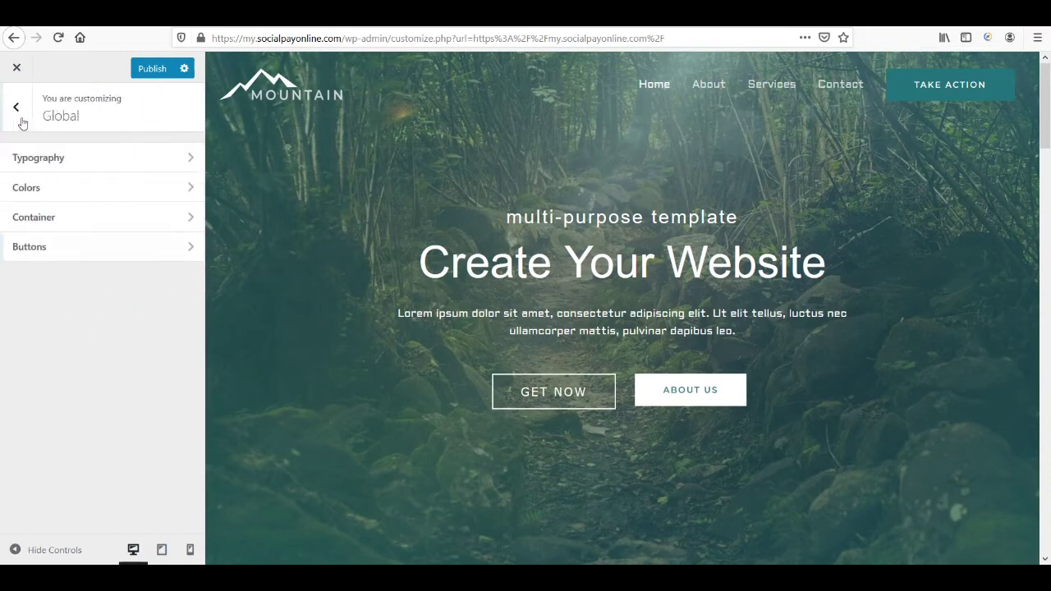
# Review the header's Site Identity logo settings, briefly enabling a different logo for mobile devices and disabling it again.
pyautogui.click(20, 107)
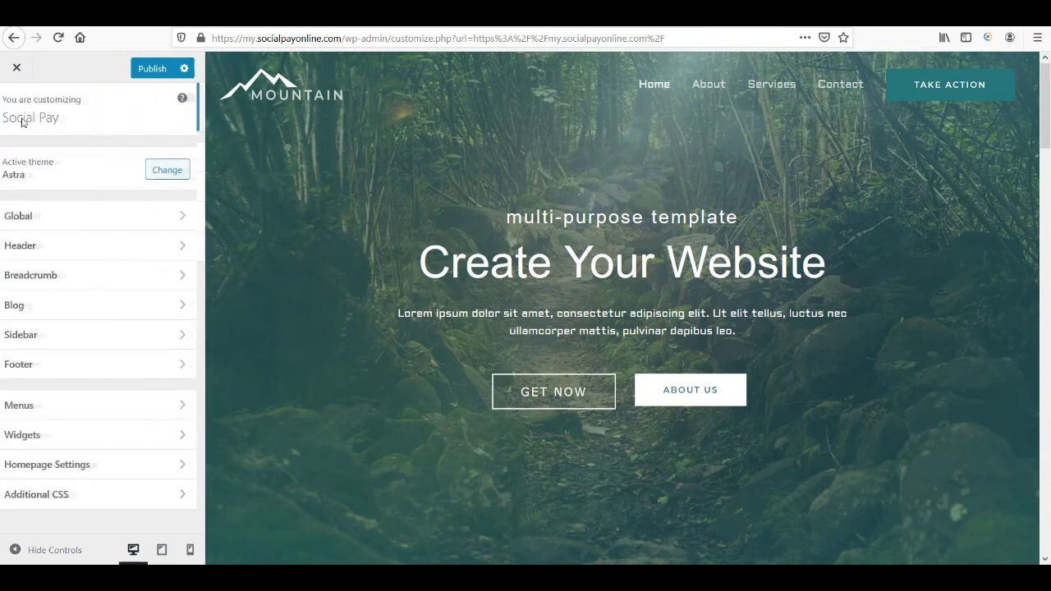
pyautogui.click(129, 249)
pyautogui.click(127, 160)
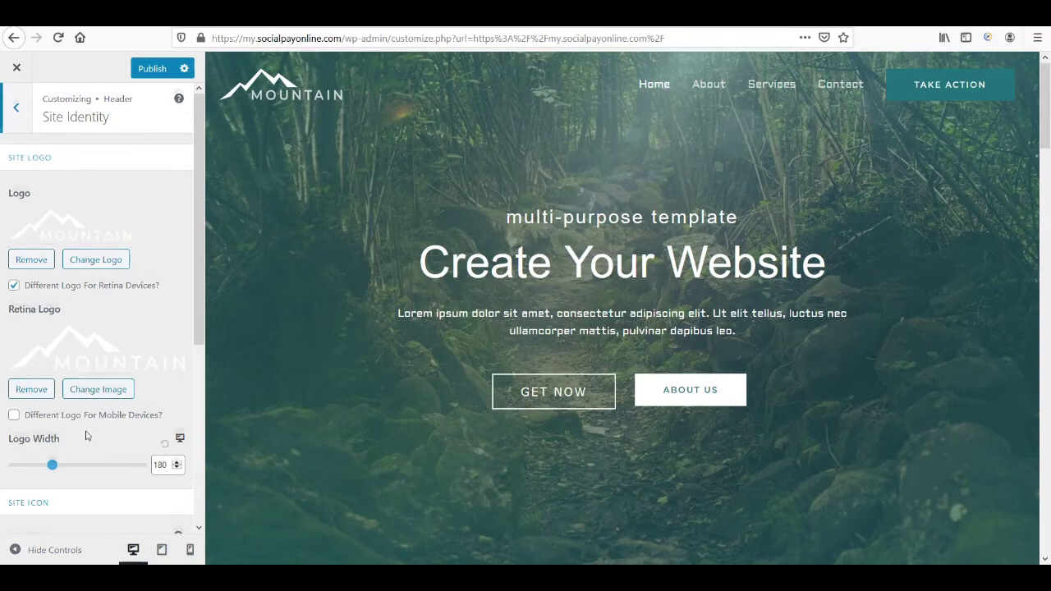
pyautogui.scroll(-3, 87, 435)
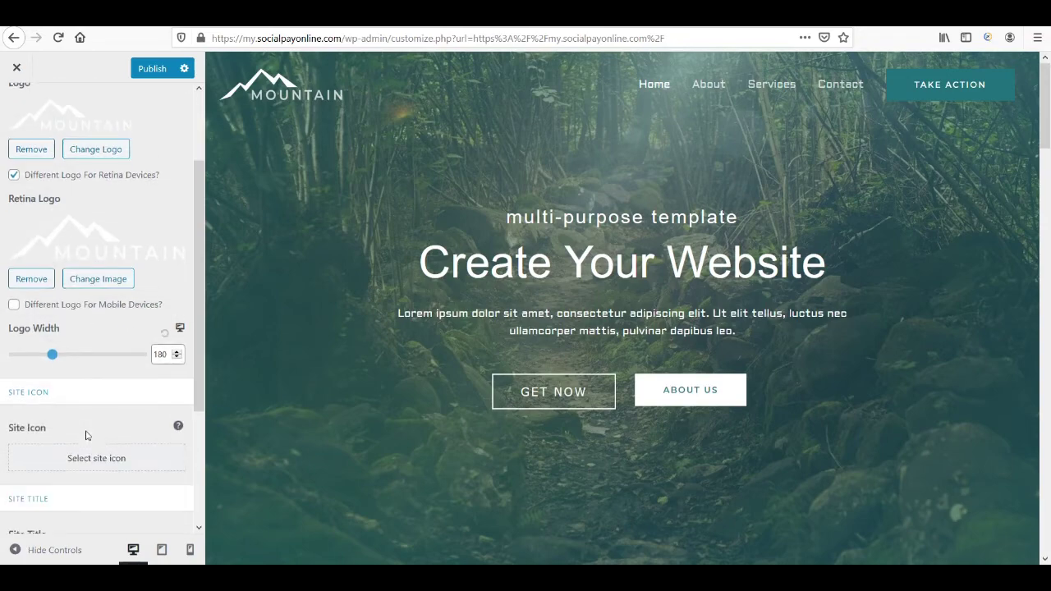
pyautogui.click(101, 305)
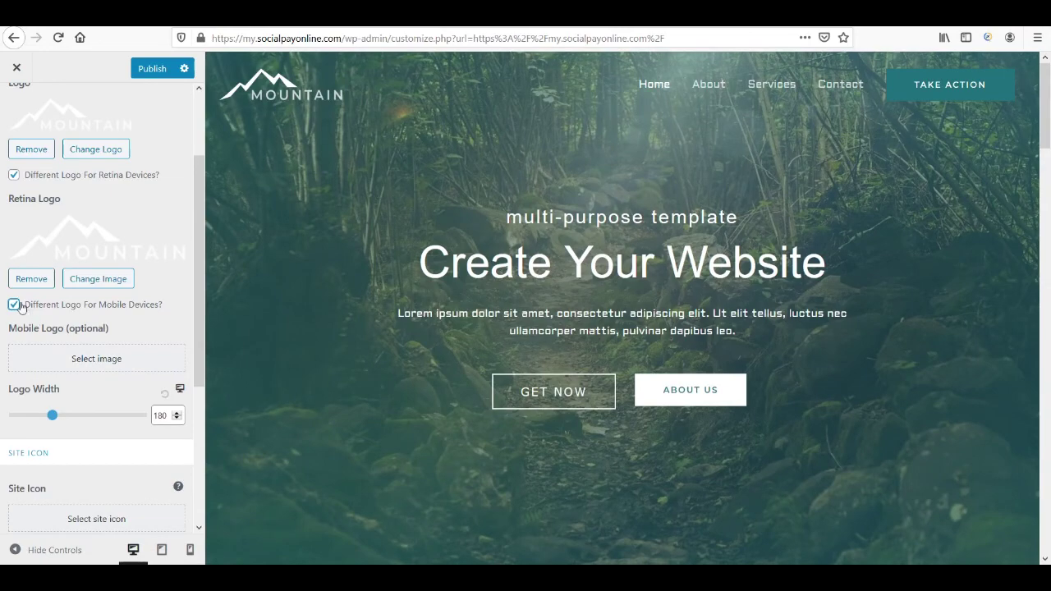
pyautogui.click(21, 305)
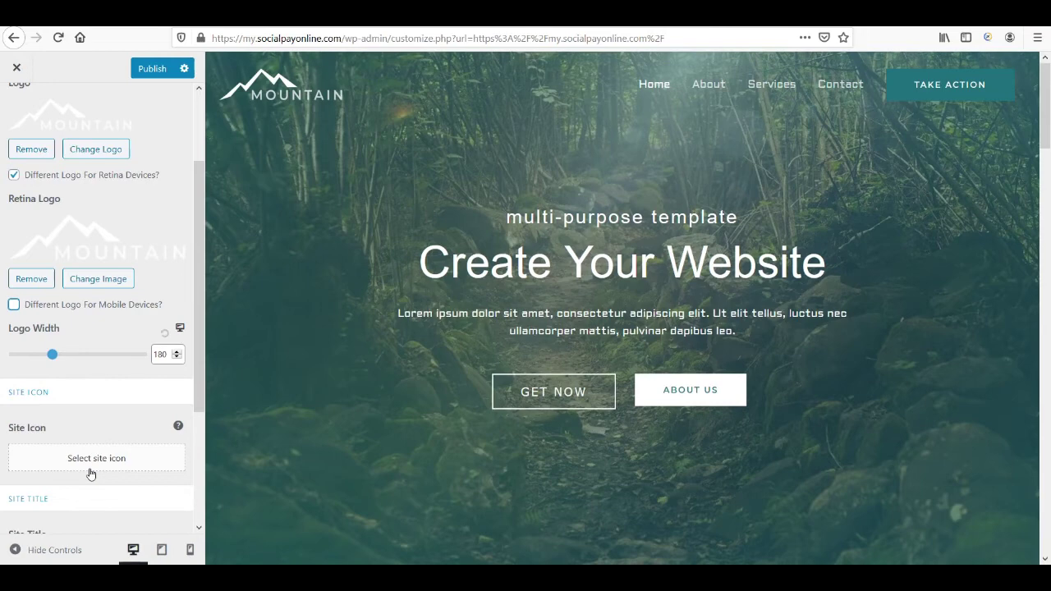
# Leave the Site Identity settings and look through the header's Primary Menu settings.
pyautogui.scroll(3, 101, 345)
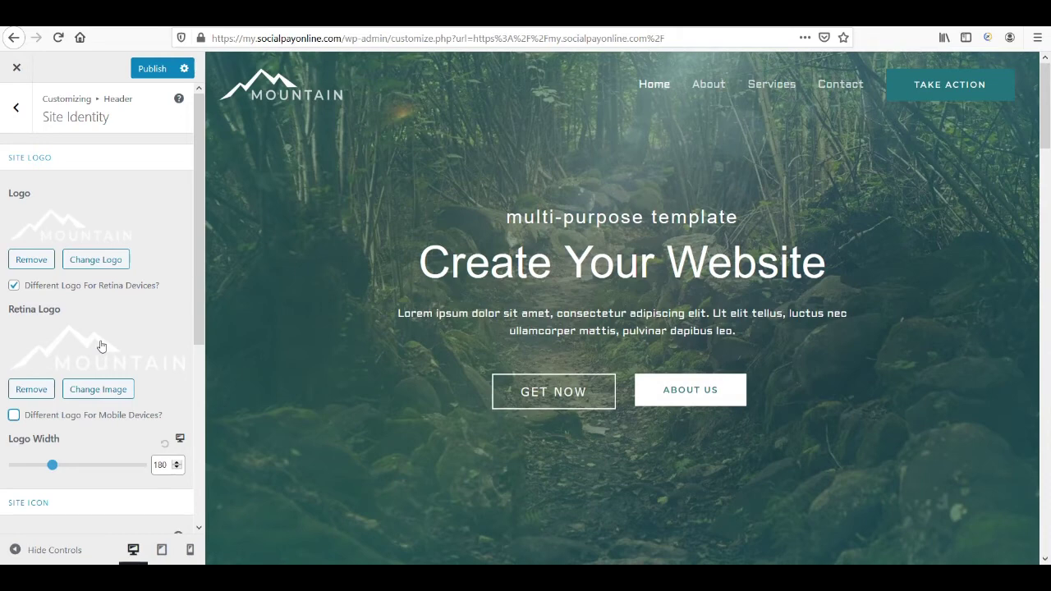
pyautogui.click(15, 106)
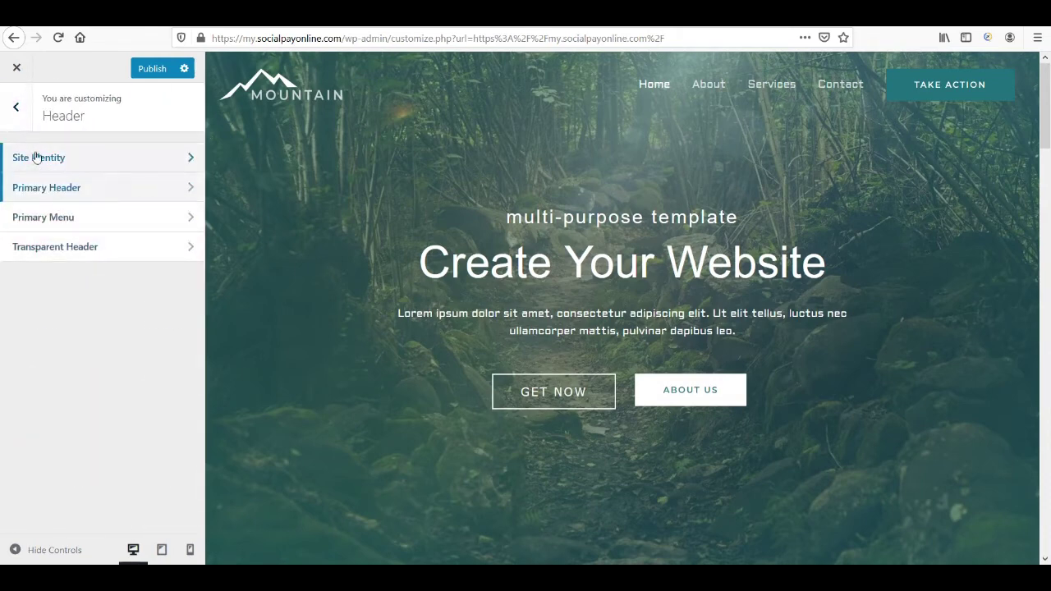
pyautogui.click(45, 220)
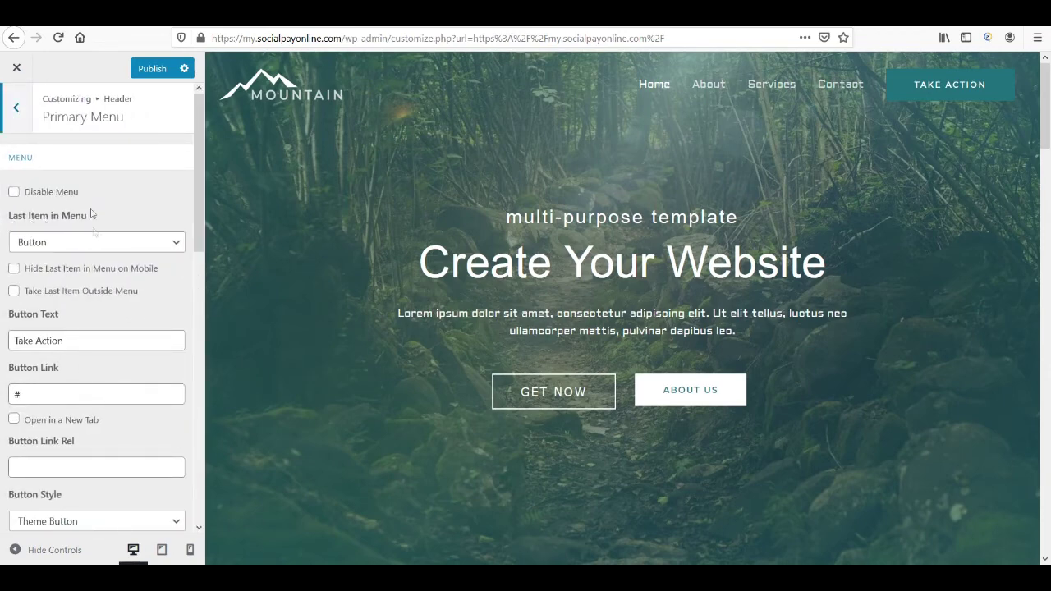
pyautogui.scroll(-5, 99, 311)
pyautogui.scroll(5, 99, 312)
pyautogui.click(21, 113)
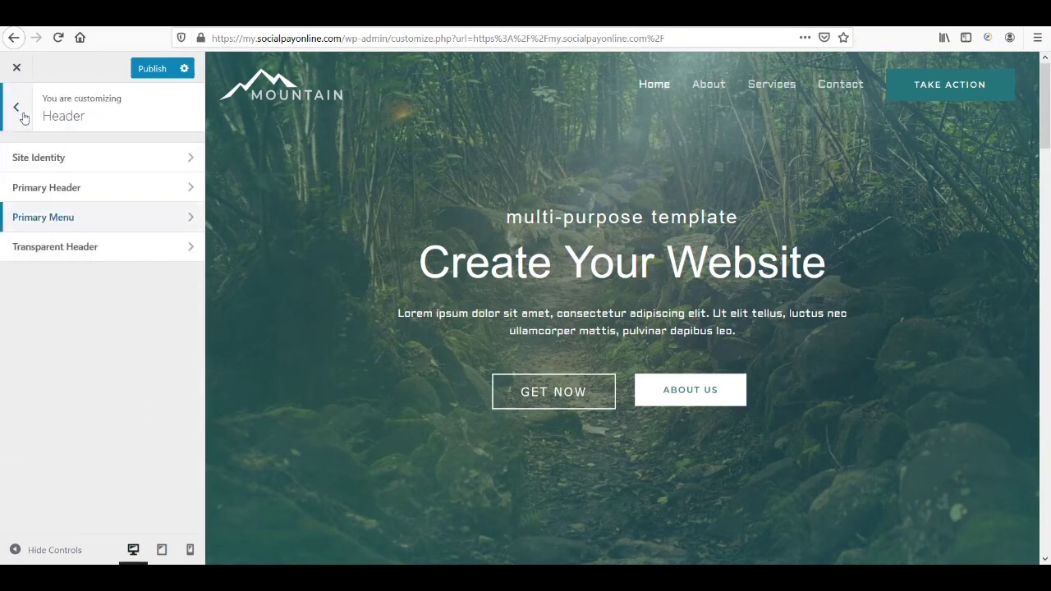
# Look through the Transparent Header settings and return to the main customizer sections.
pyautogui.click(117, 257)
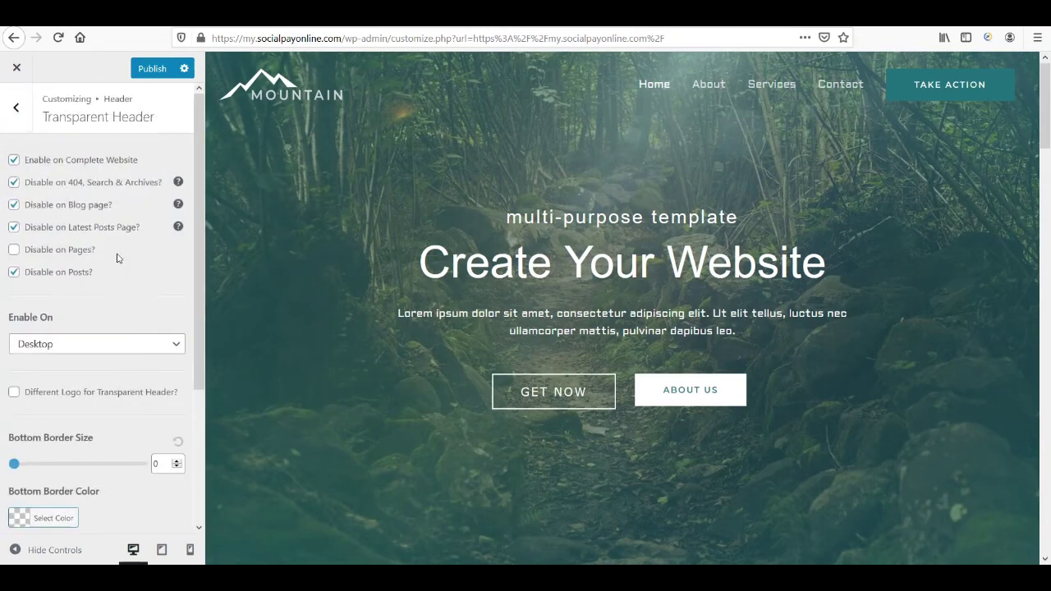
pyautogui.scroll(-3, 61, 495)
pyautogui.scroll(3, 33, 147)
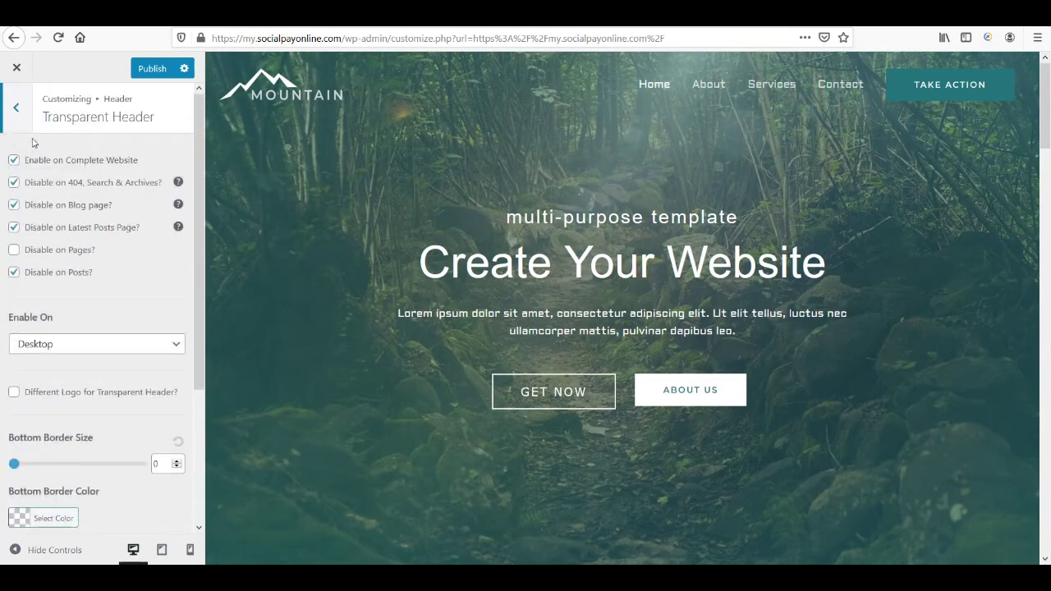
pyautogui.click(18, 113)
pyautogui.click(18, 120)
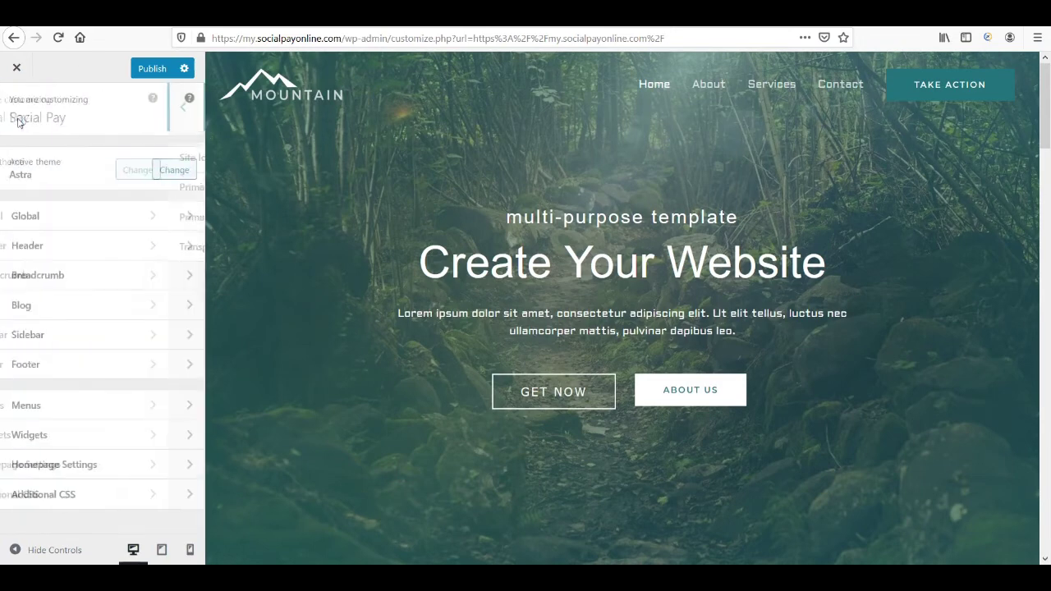
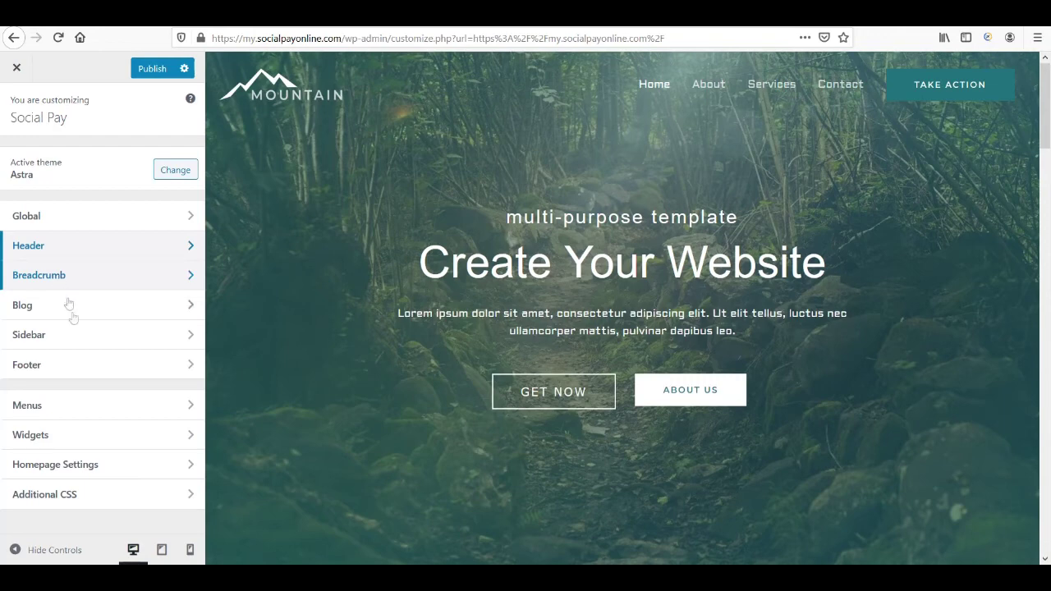
# Review the Blog / Archive settings for content width, post structure and meta, and leave the blog section.
pyautogui.click(73, 312)
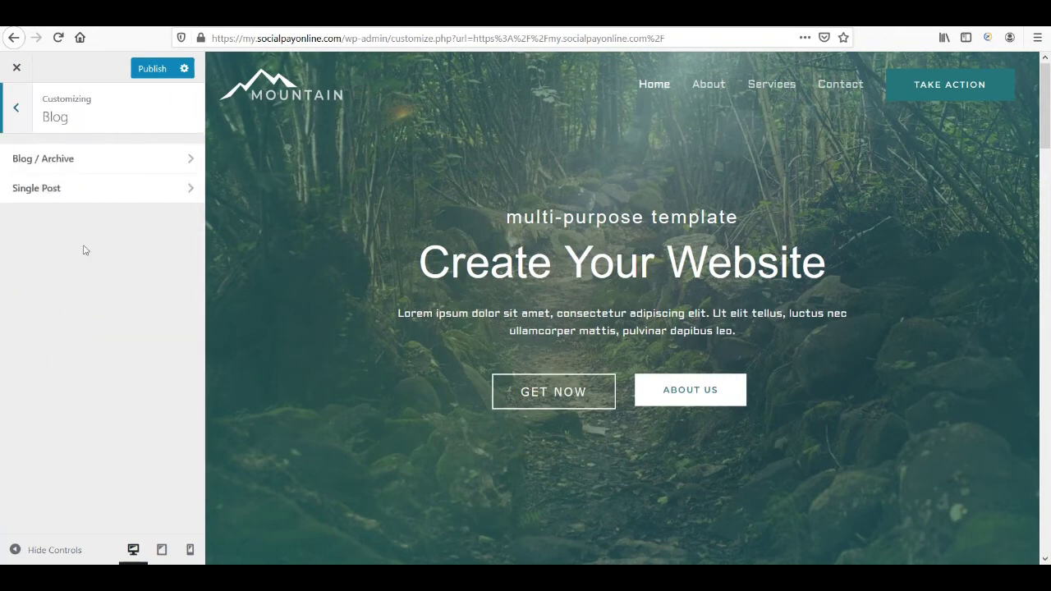
pyautogui.click(52, 157)
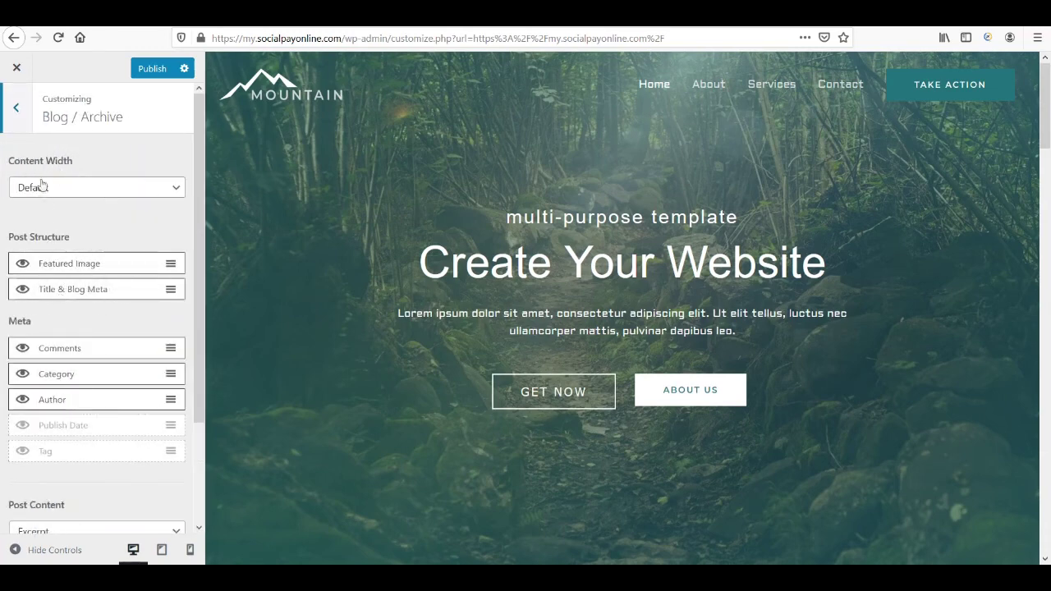
pyautogui.click(20, 119)
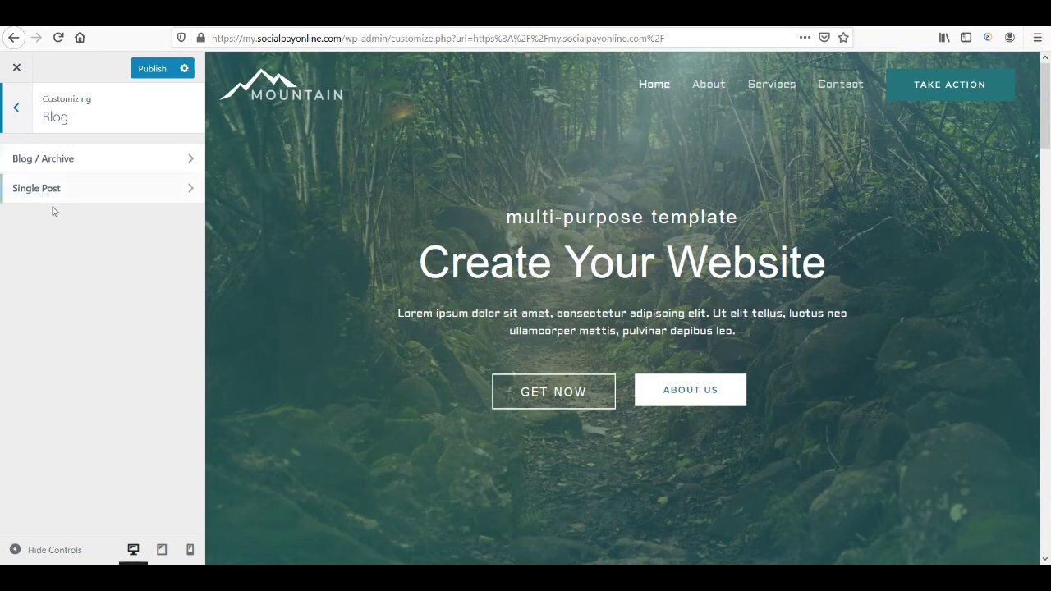
pyautogui.click(22, 119)
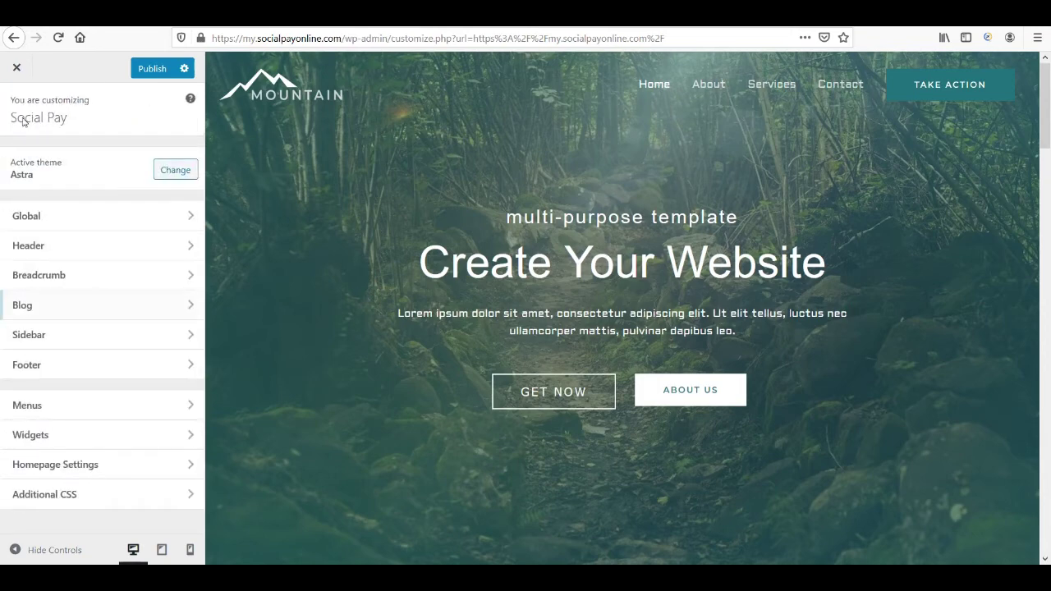
# Review the default layout choices in the Sidebar settings, keeping No Sidebar selected.
pyautogui.click(81, 338)
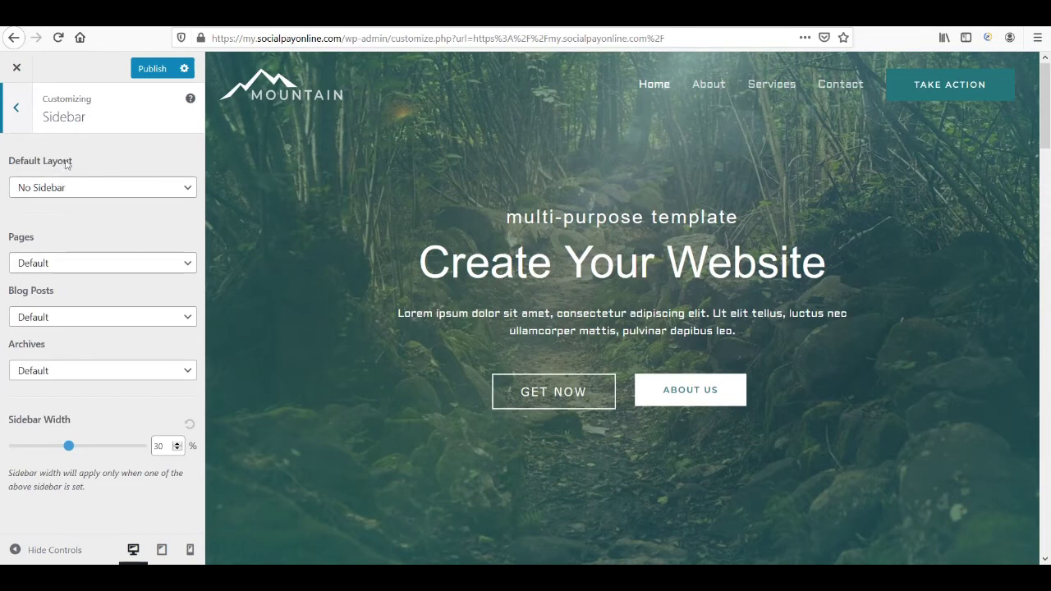
pyautogui.moveTo(75, 166); pyautogui.dragTo(23, 162)
pyautogui.click(51, 191)
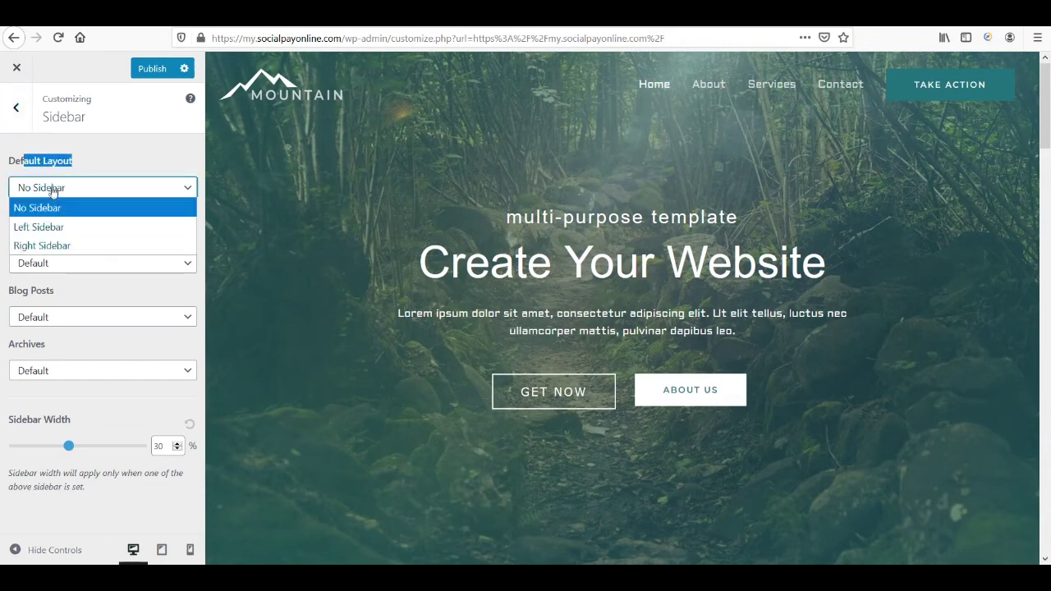
pyautogui.click(52, 206)
pyautogui.click(155, 234)
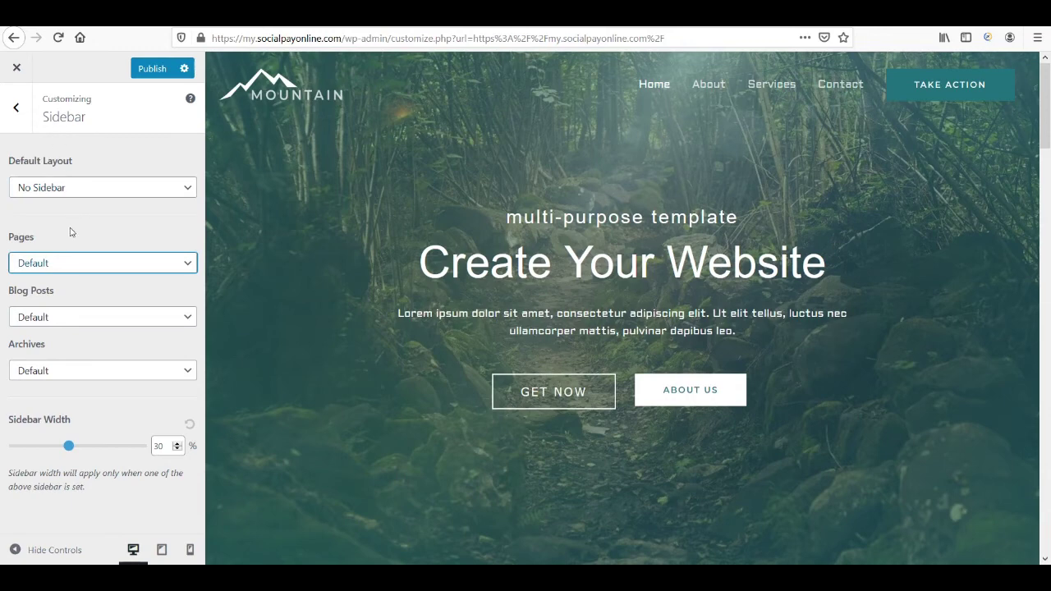
pyautogui.click(69, 192)
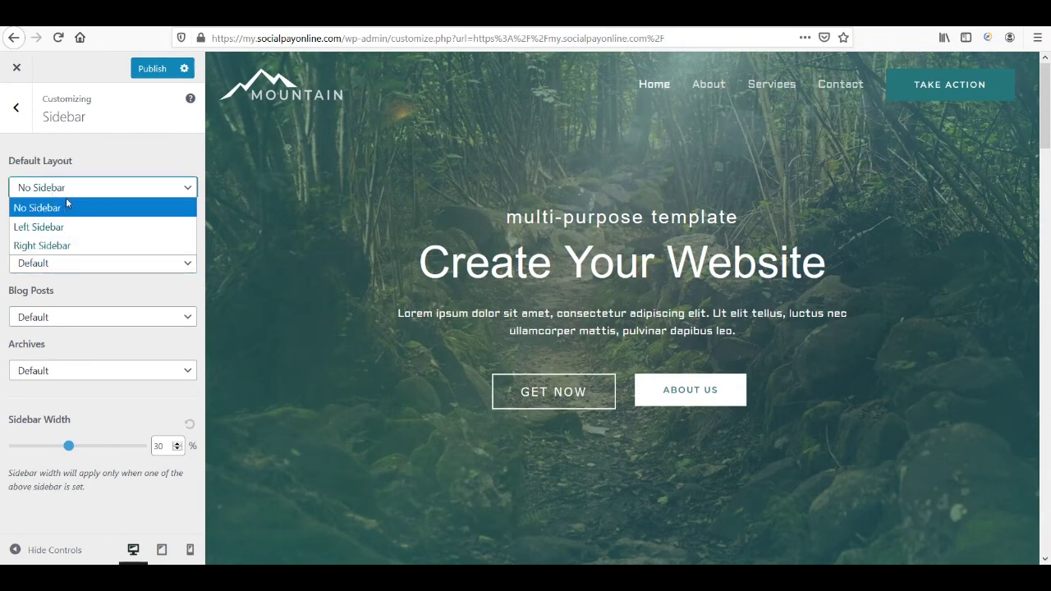
pyautogui.click(93, 172)
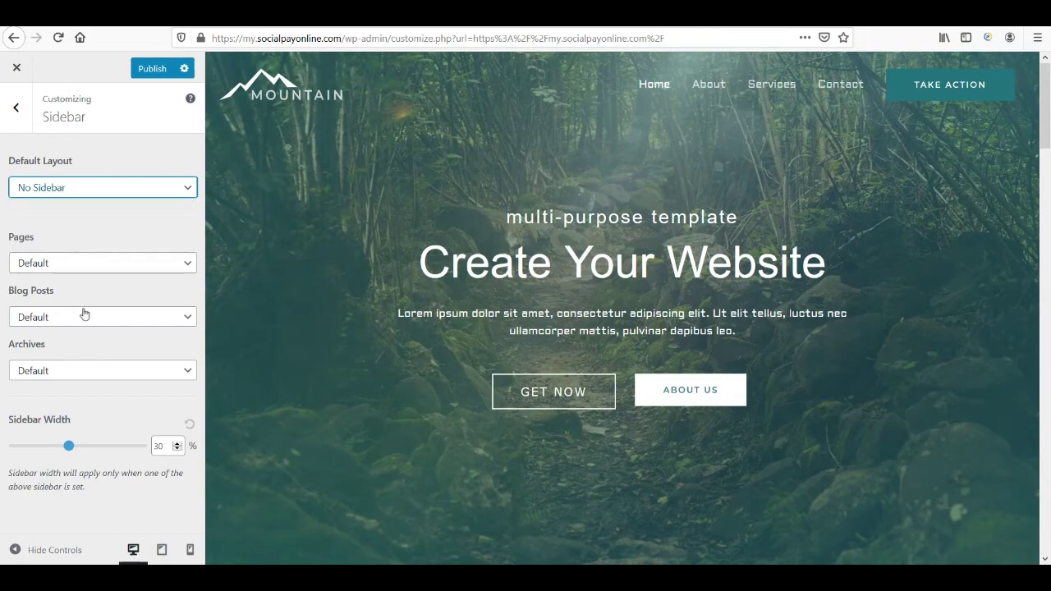
# Set the sidebar layout for Pages to No Sidebar and leave the Sidebar settings.
pyautogui.click(127, 264)
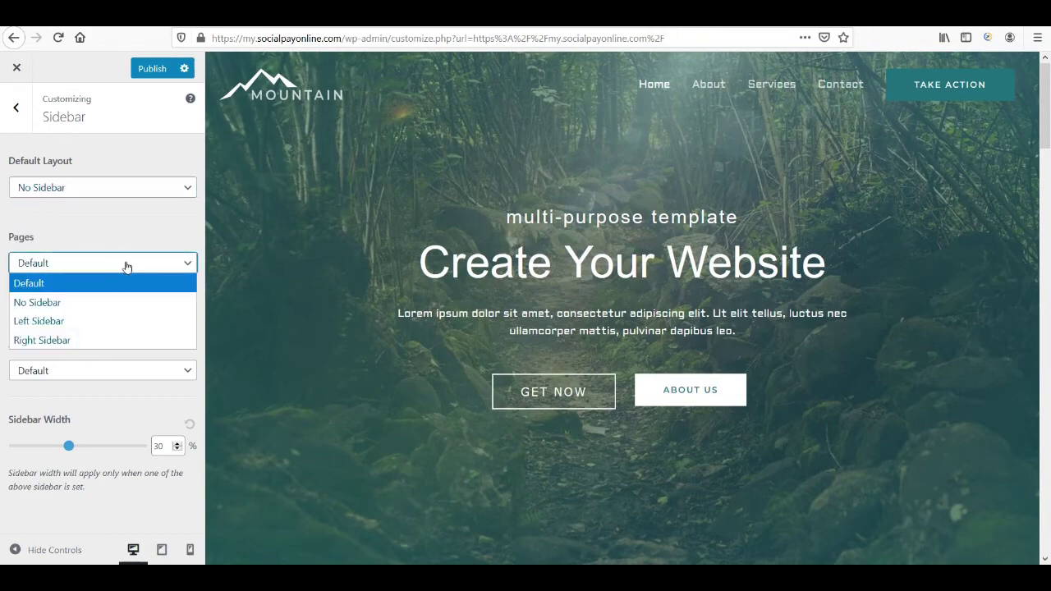
pyautogui.click(117, 301)
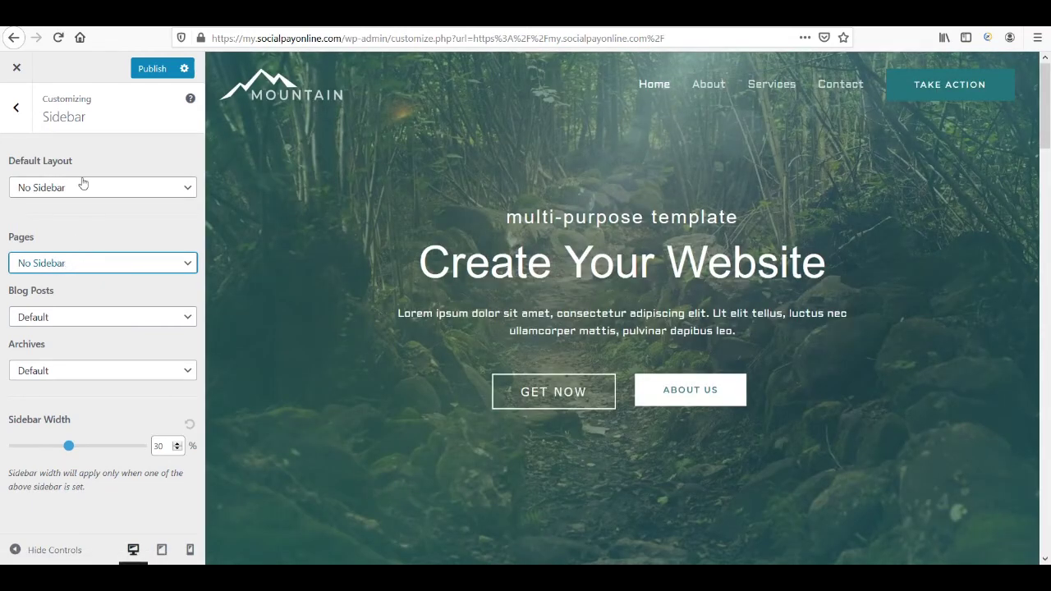
pyautogui.click(16, 107)
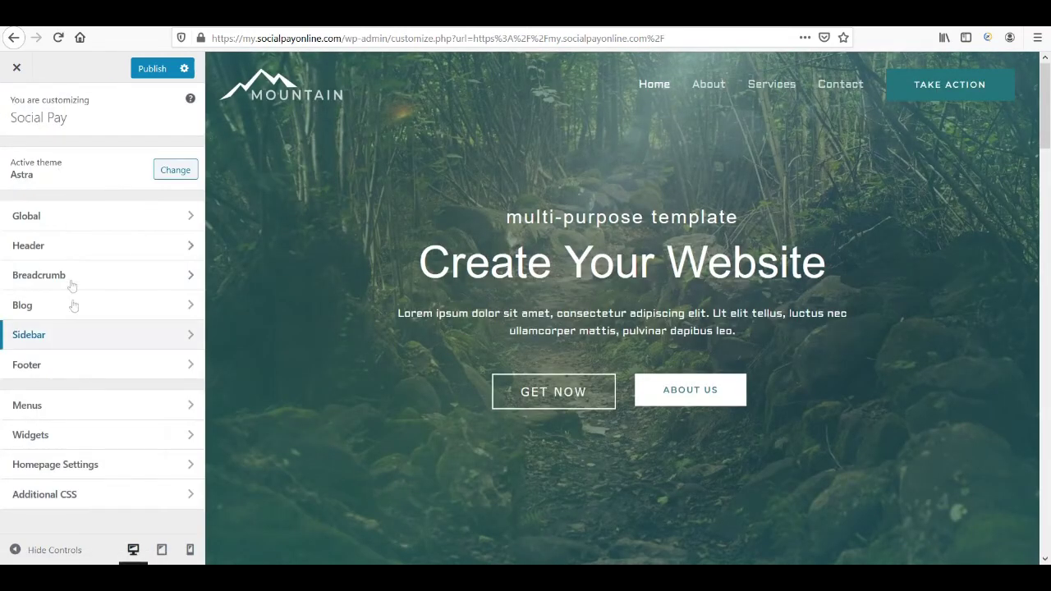
# Review the Footer Widgets layout, top border and color settings alongside the footer in the page preview.
pyautogui.click(82, 366)
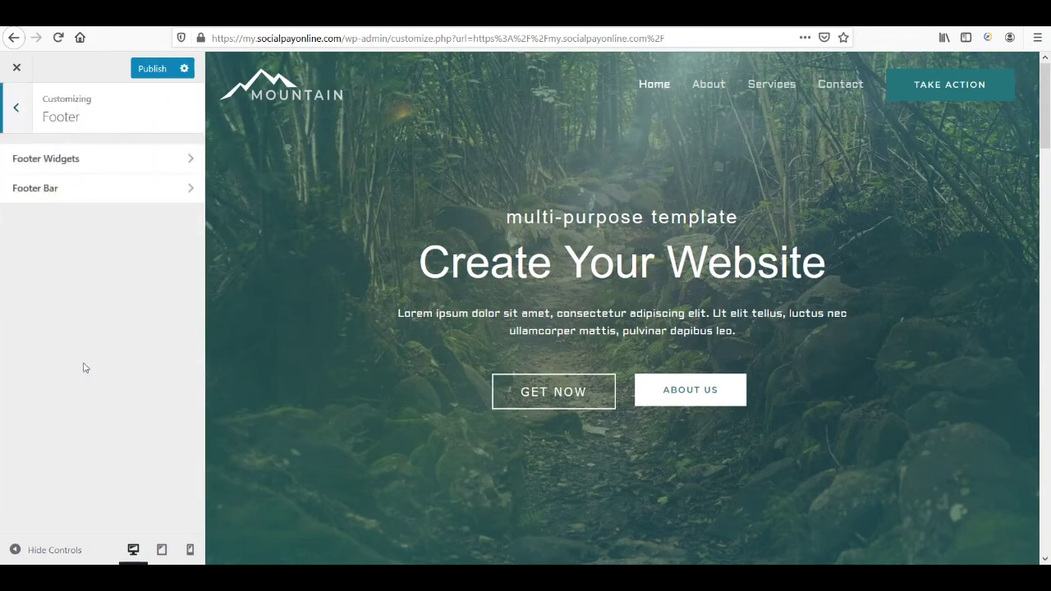
pyautogui.click(109, 159)
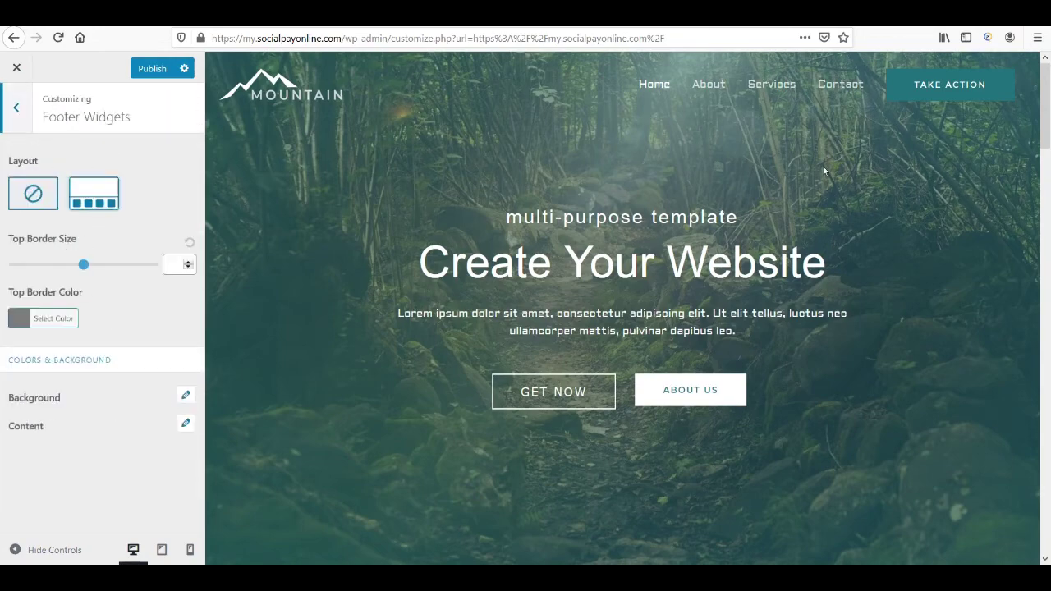
pyautogui.scroll(-15, 377, 356)
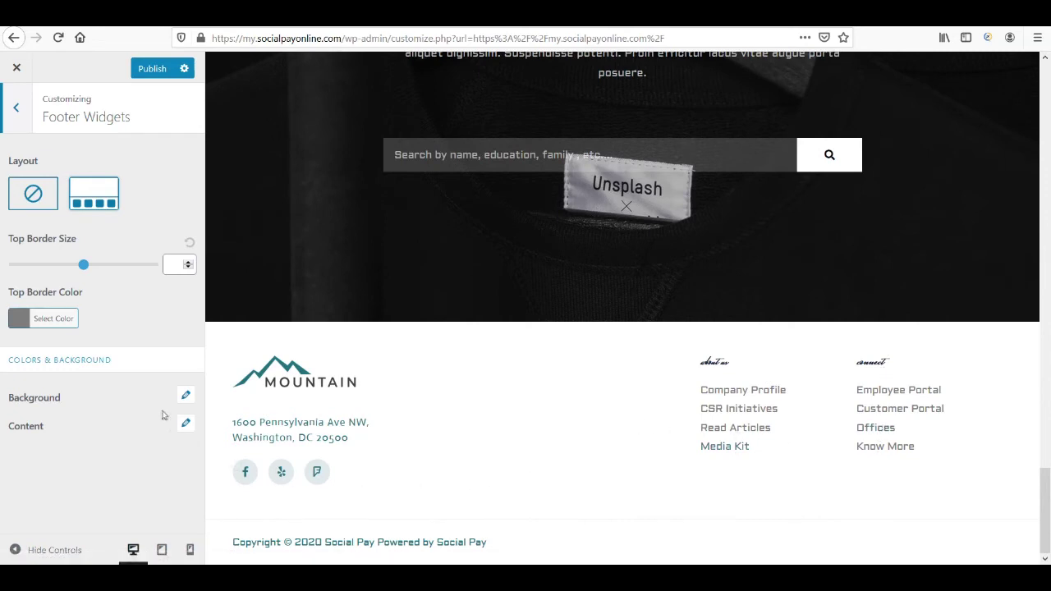
pyautogui.click(17, 109)
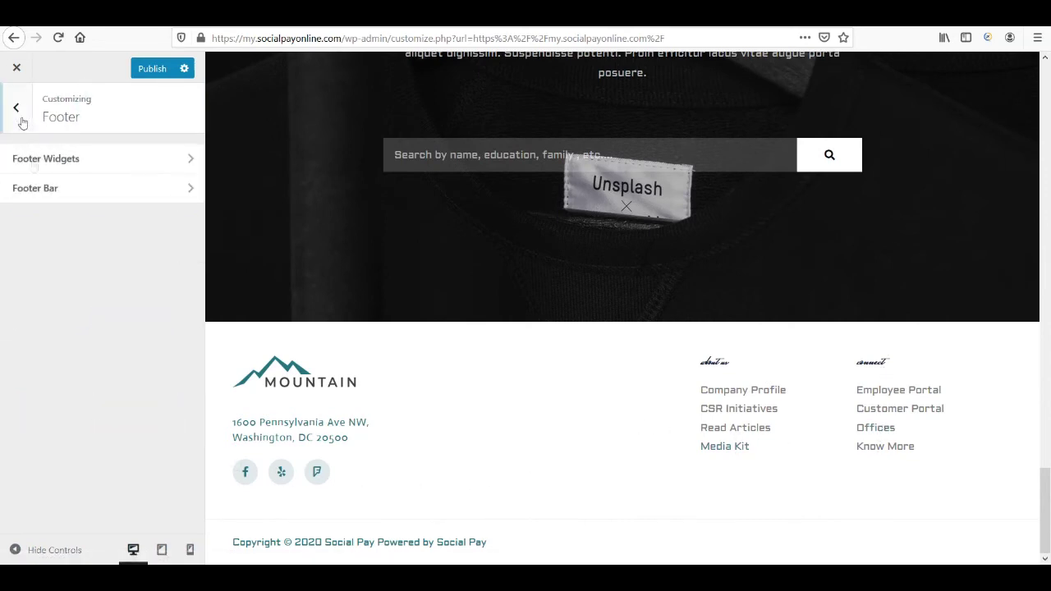
# Try replacing the Footer Bar's Section 1 custom text with "sffsnfsk" and undo the replacement.
pyautogui.click(38, 188)
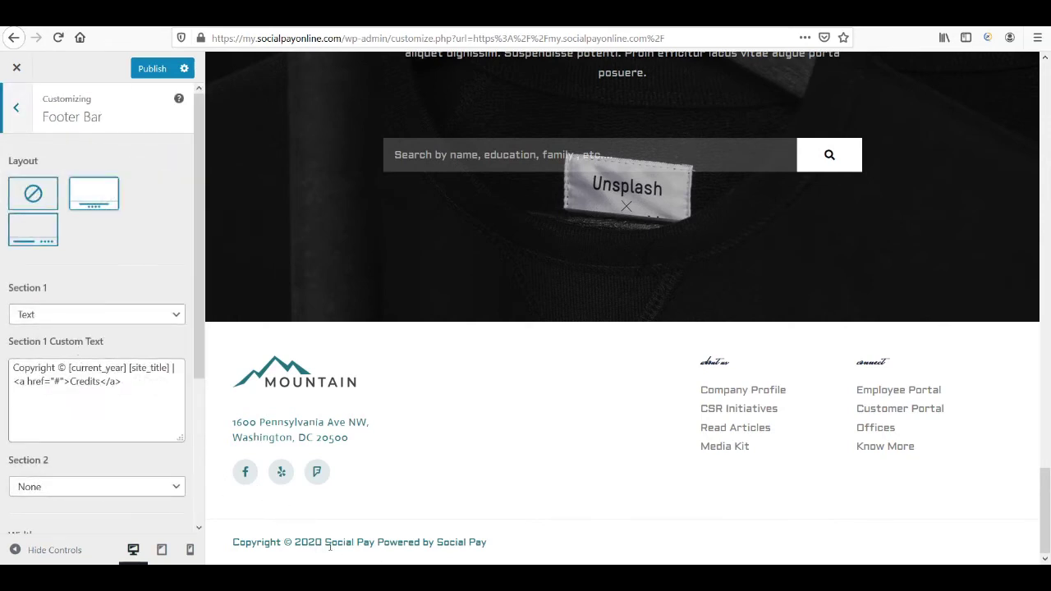
pyautogui.click(99, 368)
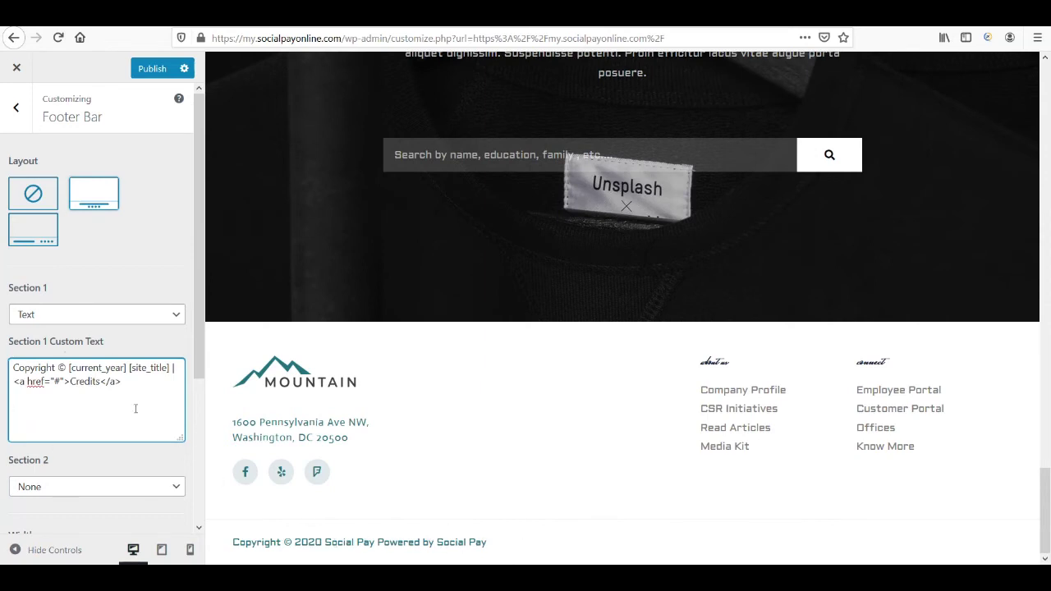
pyautogui.moveTo(18, 380); pyautogui.dragTo(129, 368)
pyautogui.hotkey('ctrl', 'a')
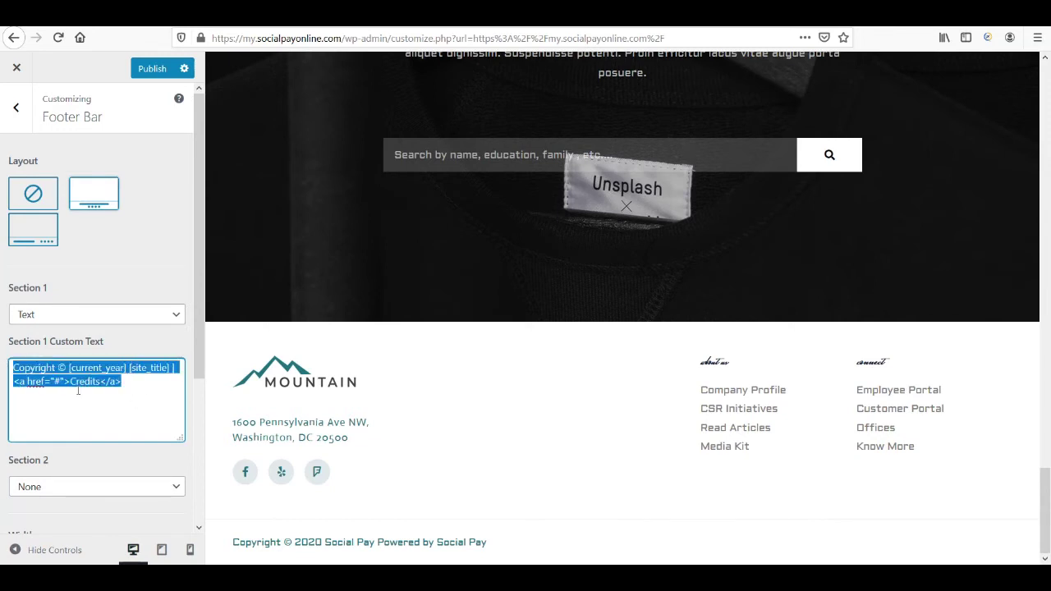
pyautogui.press('BackSpace')
pyautogui.write('sffsnfsk')
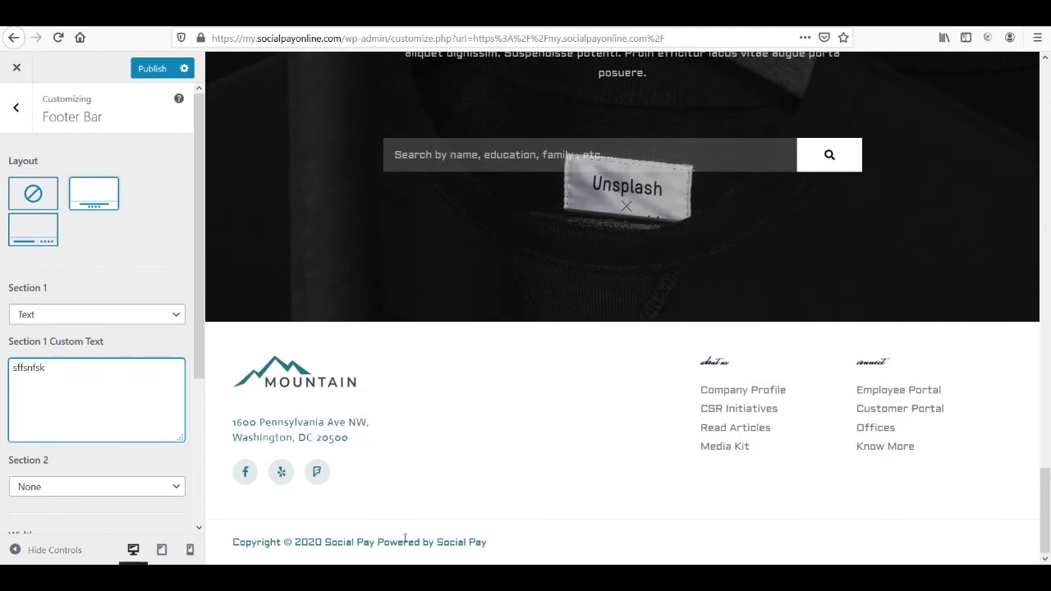
pyautogui.hotkey('ctrl', 'z')
# Look over the remaining Footer Bar settings and return to the main customizer sections.
pyautogui.scroll(-2, 136, 313)
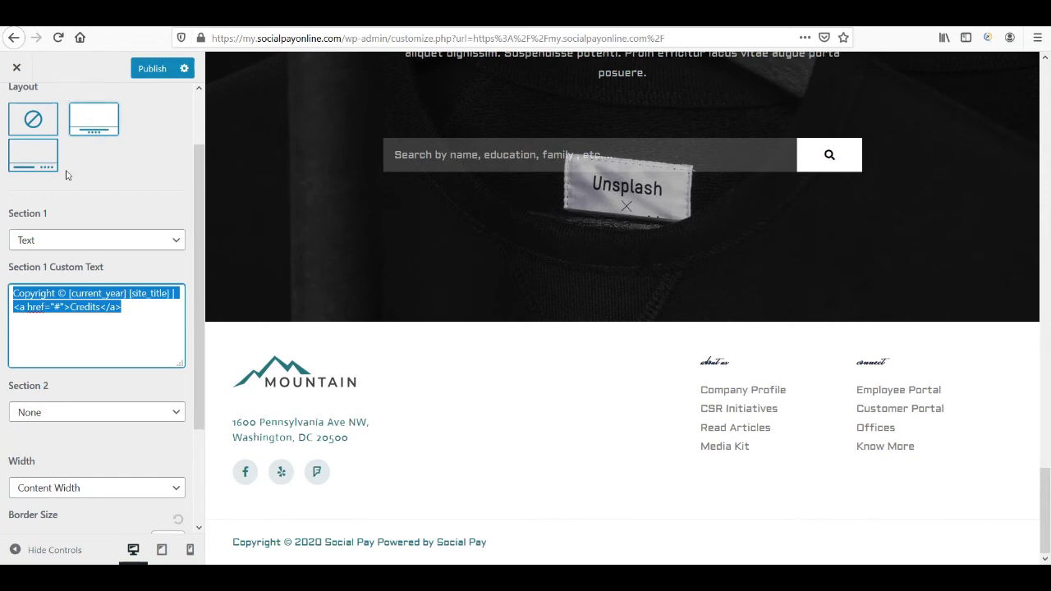
pyautogui.scroll(2, 69, 174)
pyautogui.click(17, 108)
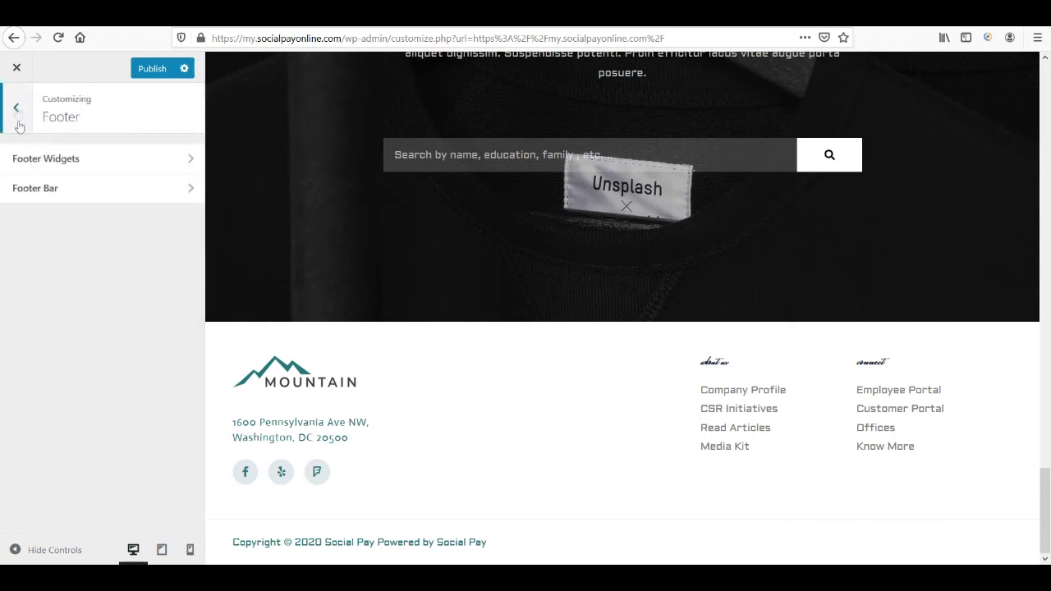
pyautogui.click(17, 115)
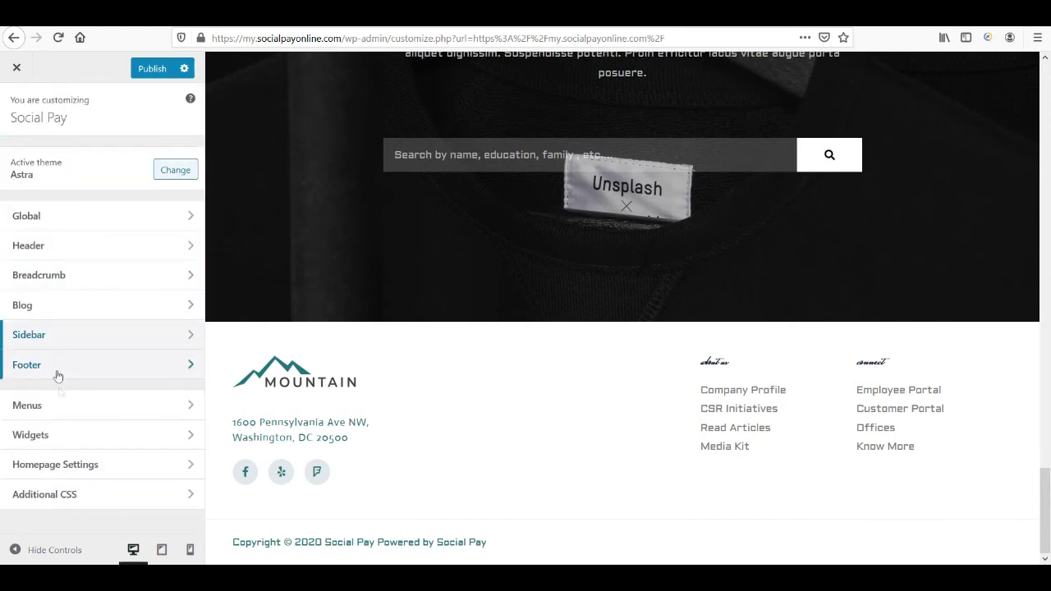
# Look through the Menus, Widgets and Homepage Settings sections of the customizer.
pyautogui.click(64, 408)
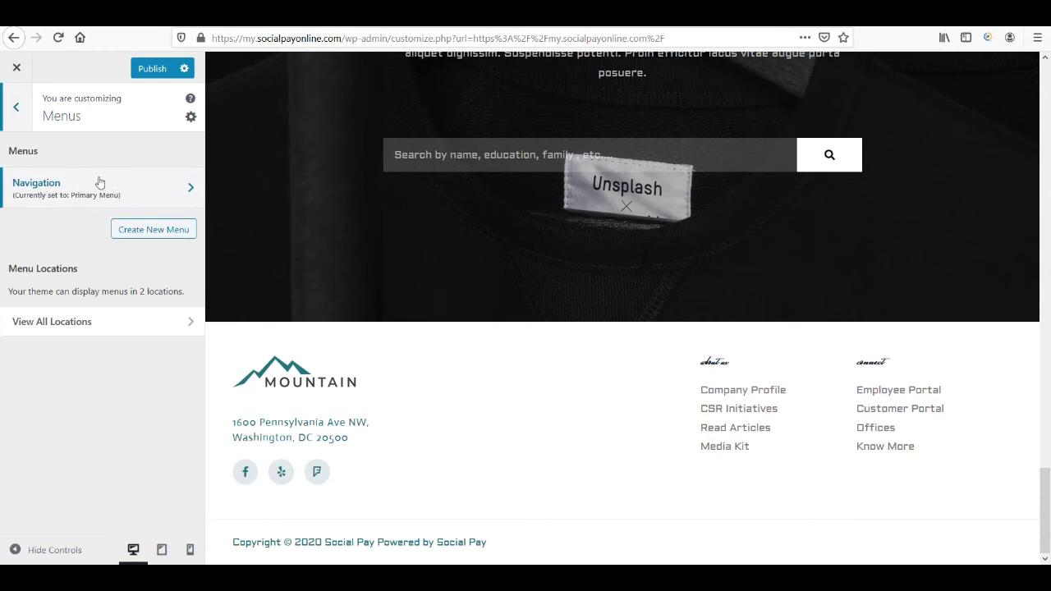
pyautogui.click(16, 122)
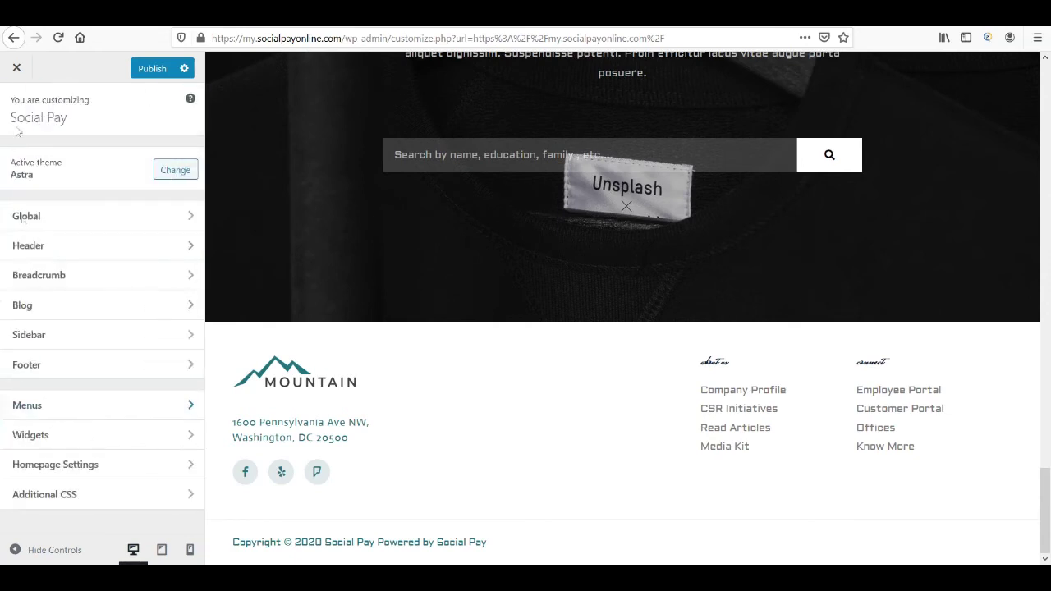
pyautogui.click(57, 442)
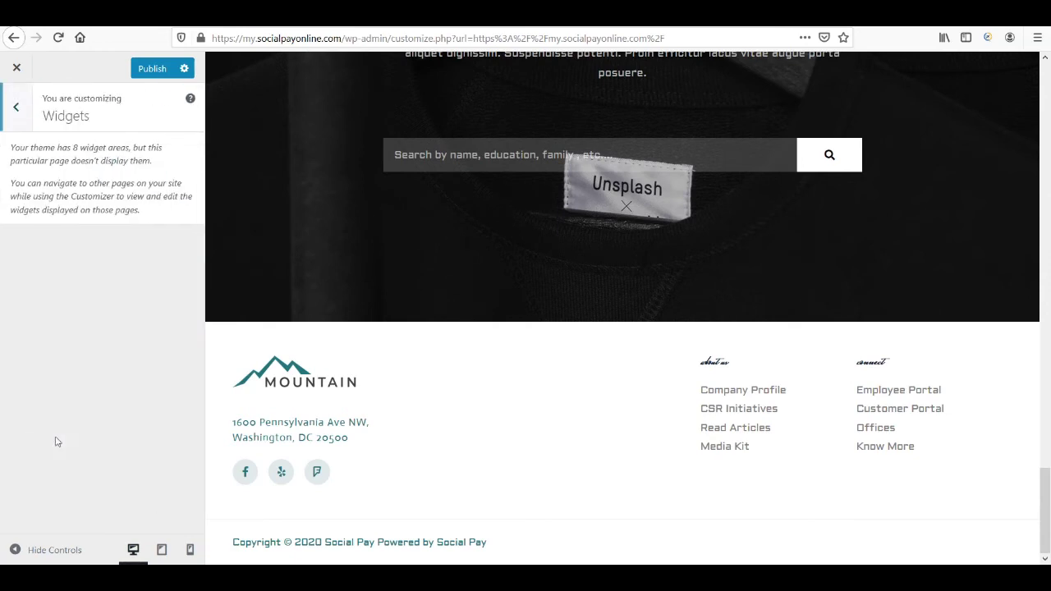
pyautogui.click(23, 111)
pyautogui.click(86, 474)
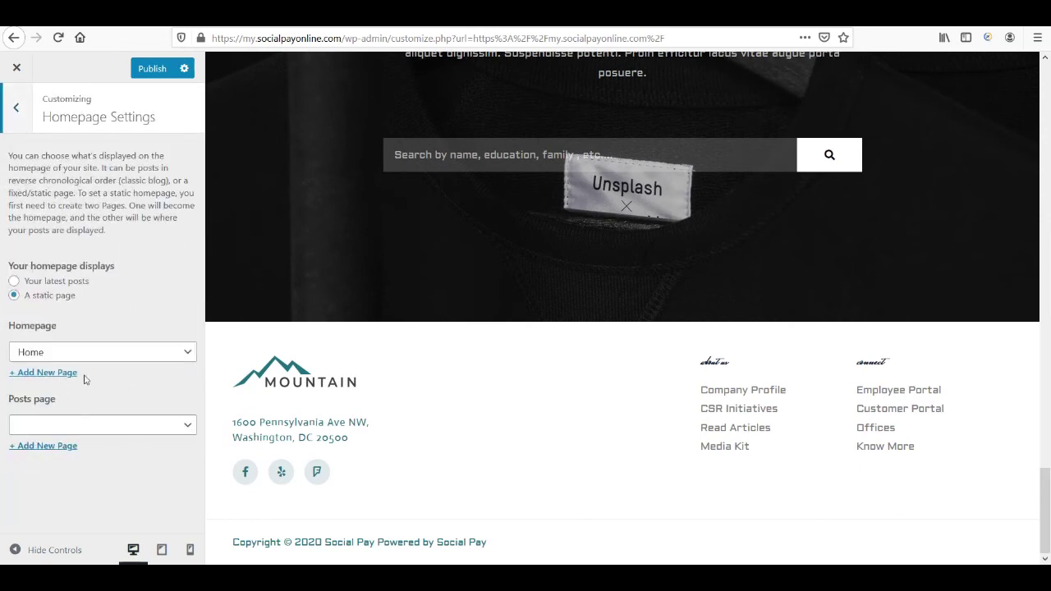
# Check the Additional CSS section of the customizer and publish the customizer changes.
pyautogui.click(19, 110)
pyautogui.click(35, 495)
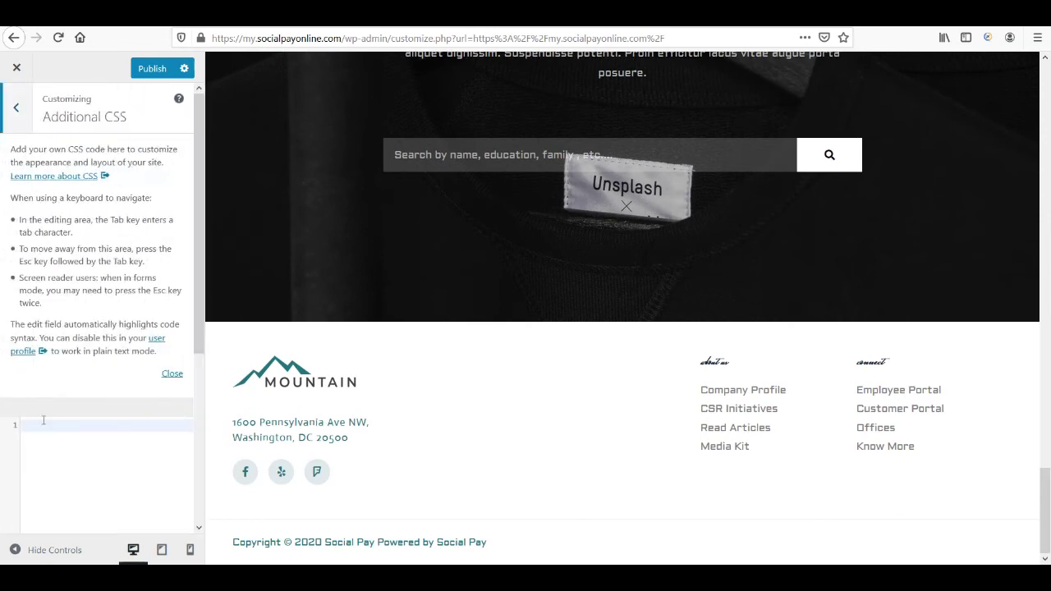
pyautogui.click(16, 107)
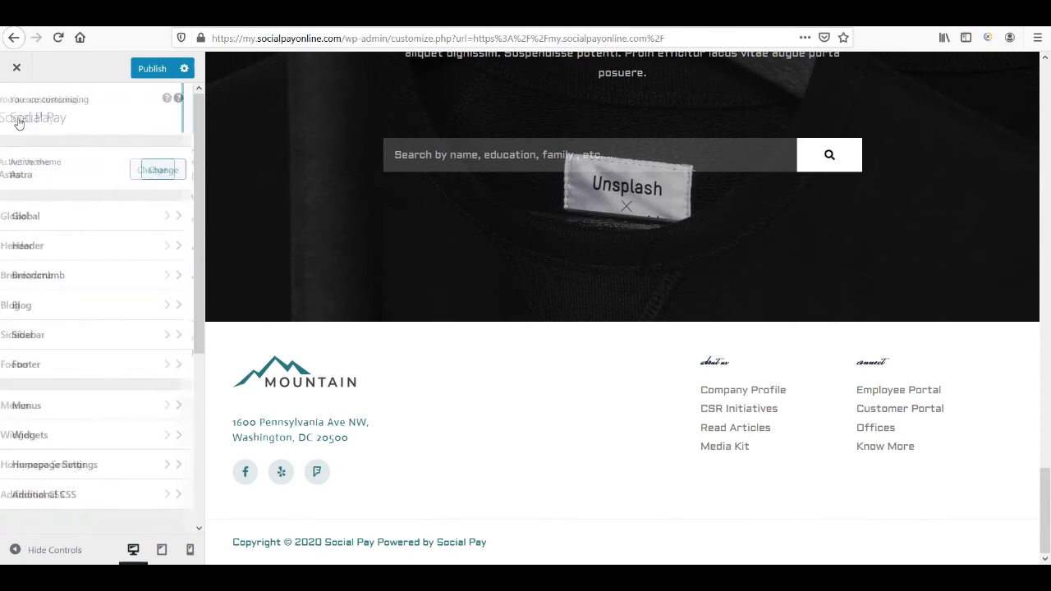
pyautogui.click(153, 69)
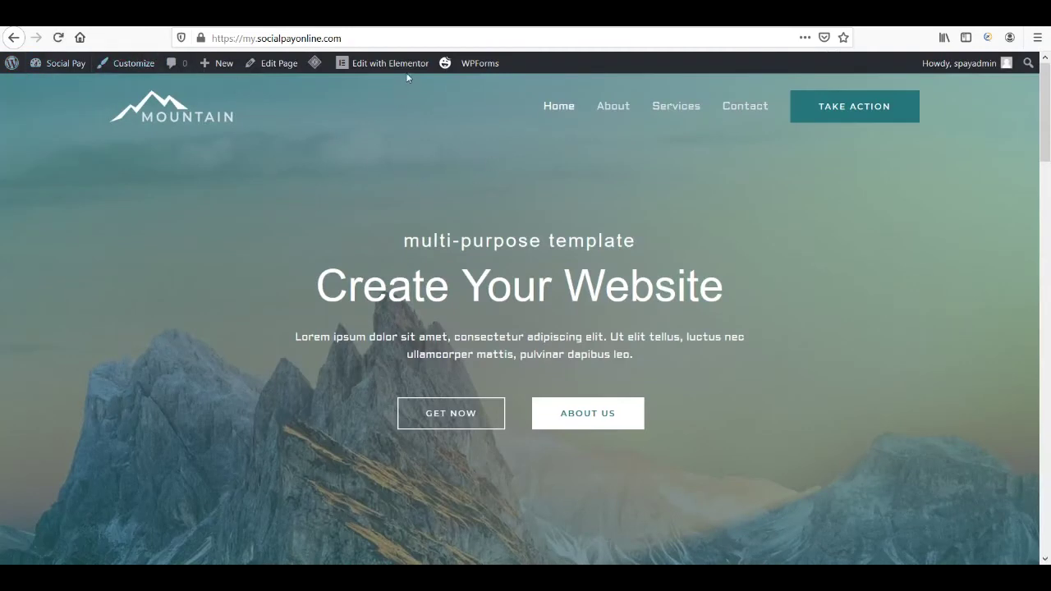
# Go from the live site to the WordPress dashboard and look through the Saved Templates list.
pyautogui.moveTo(402, 69)
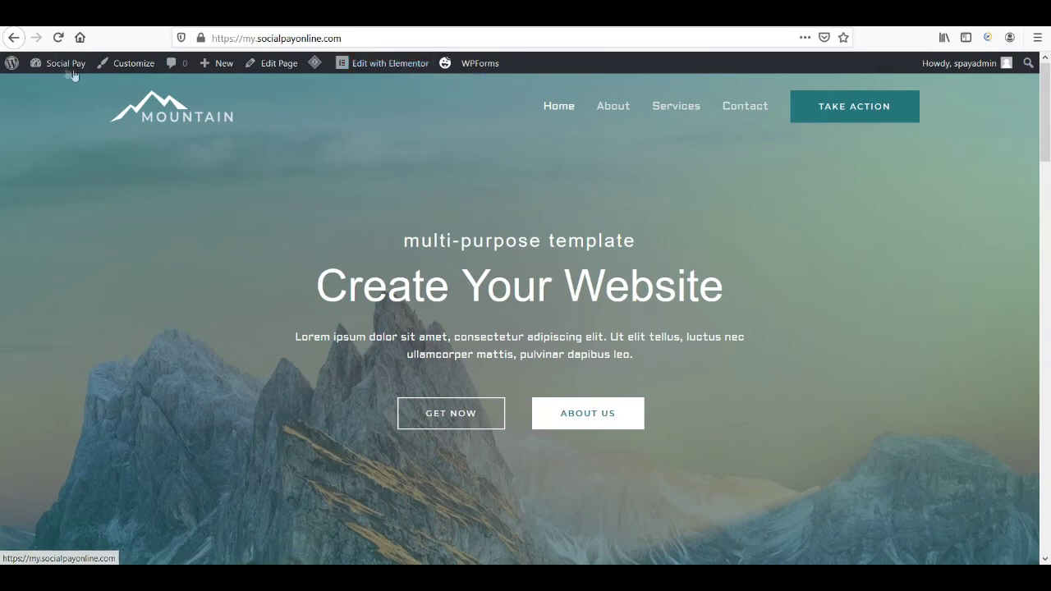
pyautogui.moveTo(56, 66)
pyautogui.click(54, 85)
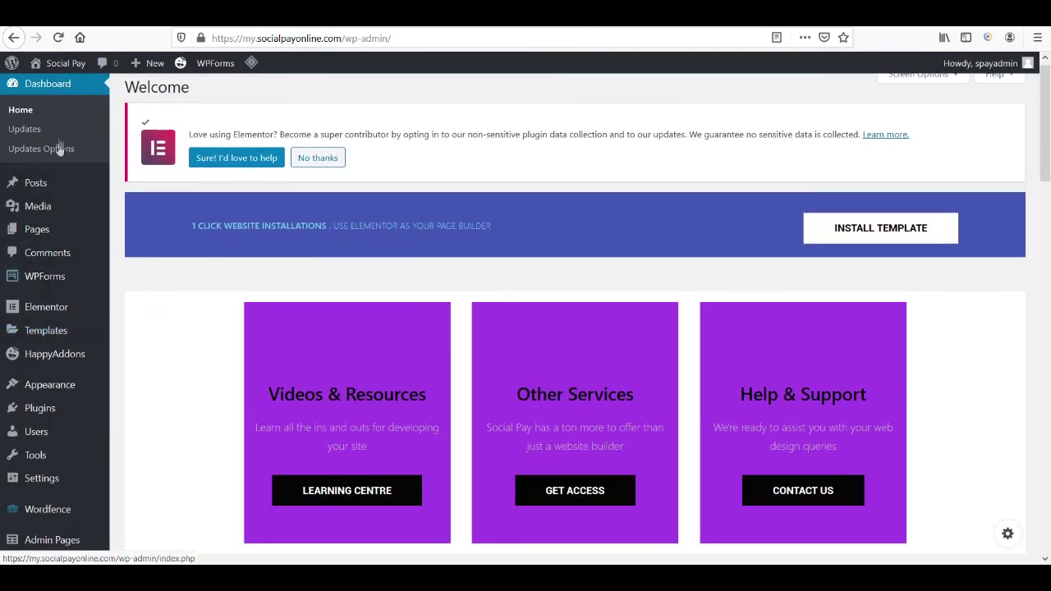
pyautogui.moveTo(37, 334)
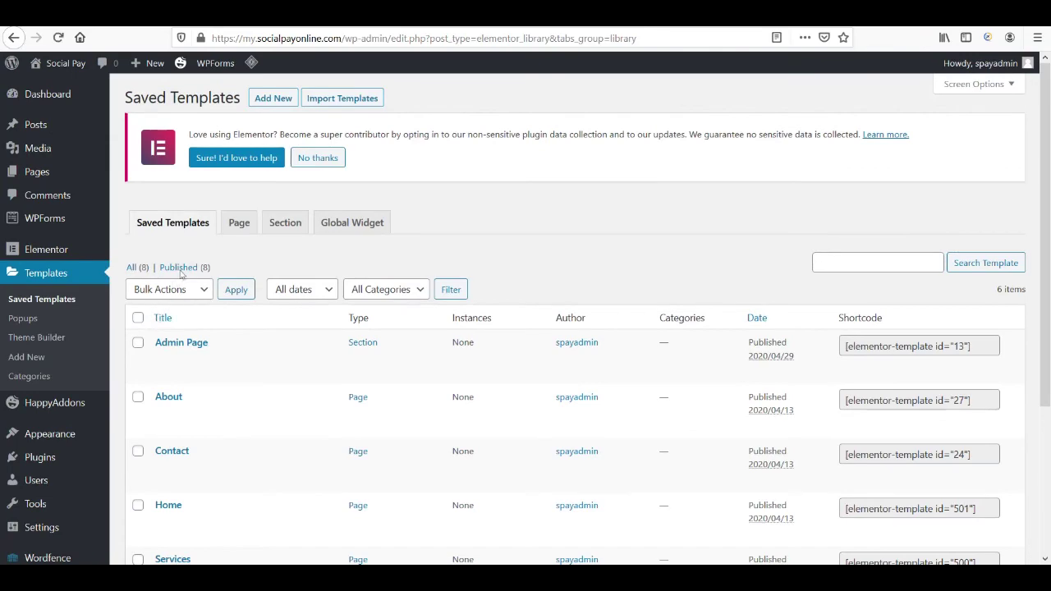
pyautogui.scroll(-3, 206, 403)
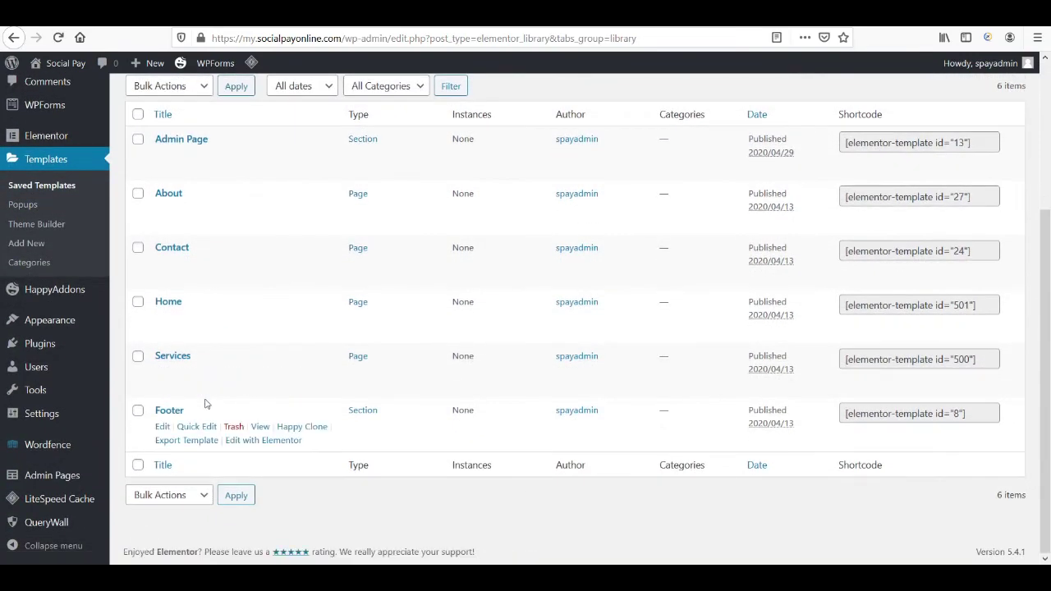
pyautogui.scroll(5, 205, 402)
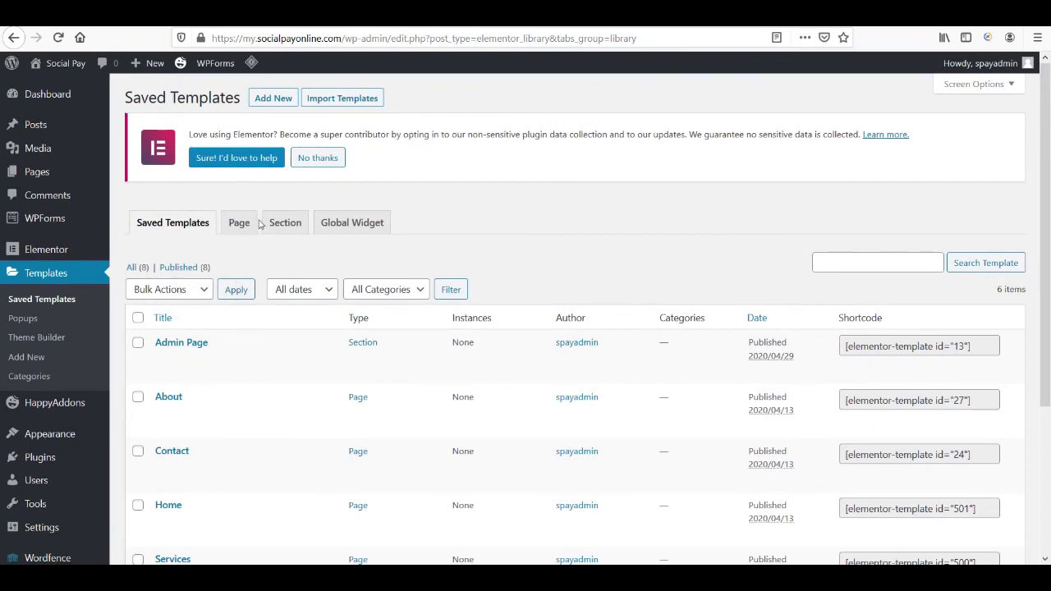
# List all templates and open the Footer section template in Elementor for inspection.
pyautogui.click(132, 267)
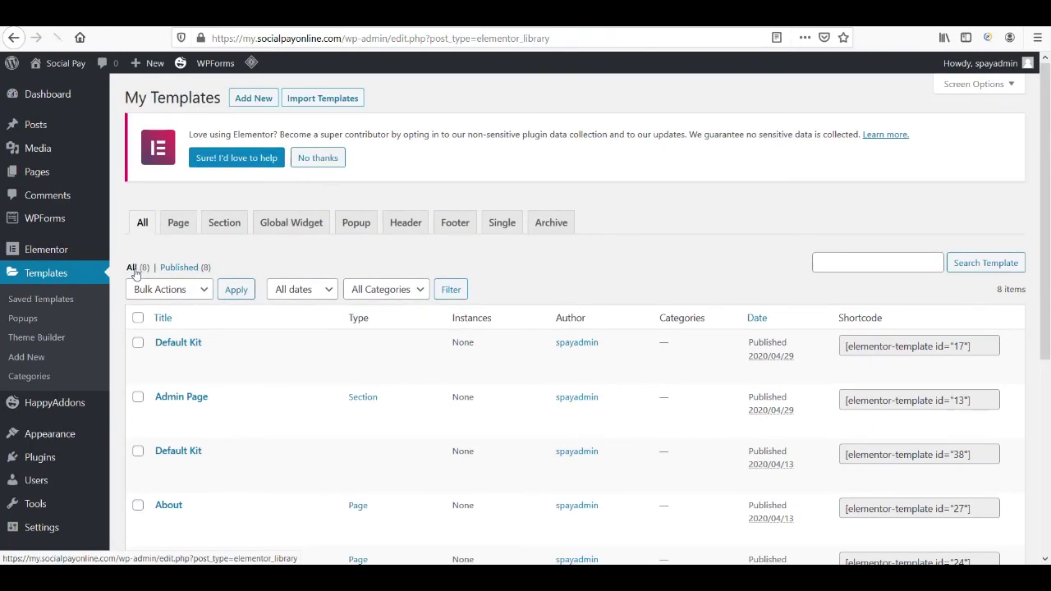
pyautogui.scroll(-3, 197, 394)
pyautogui.scroll(-2, 197, 368)
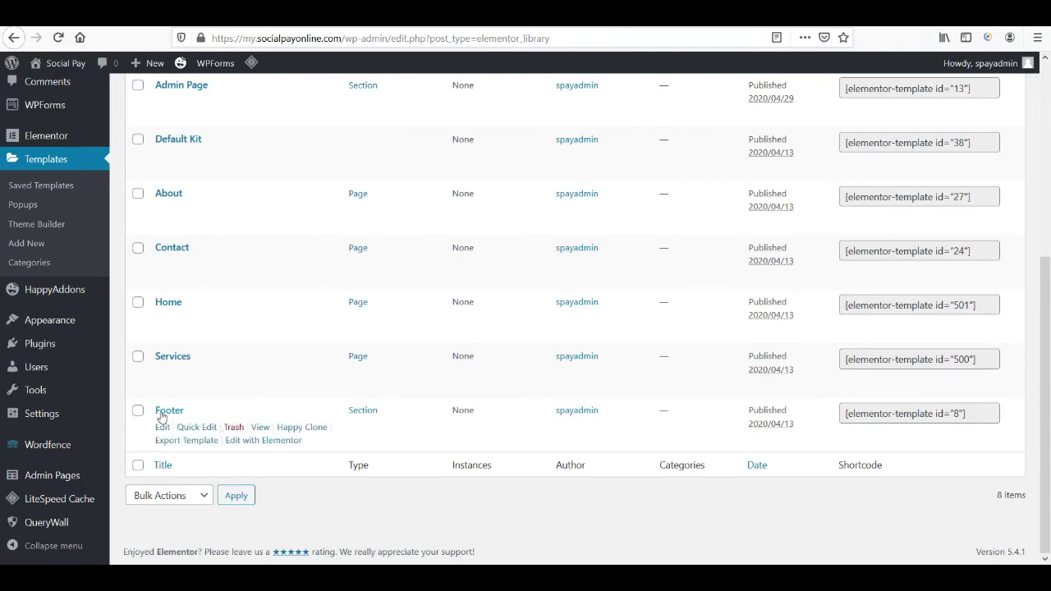
pyautogui.click(247, 442)
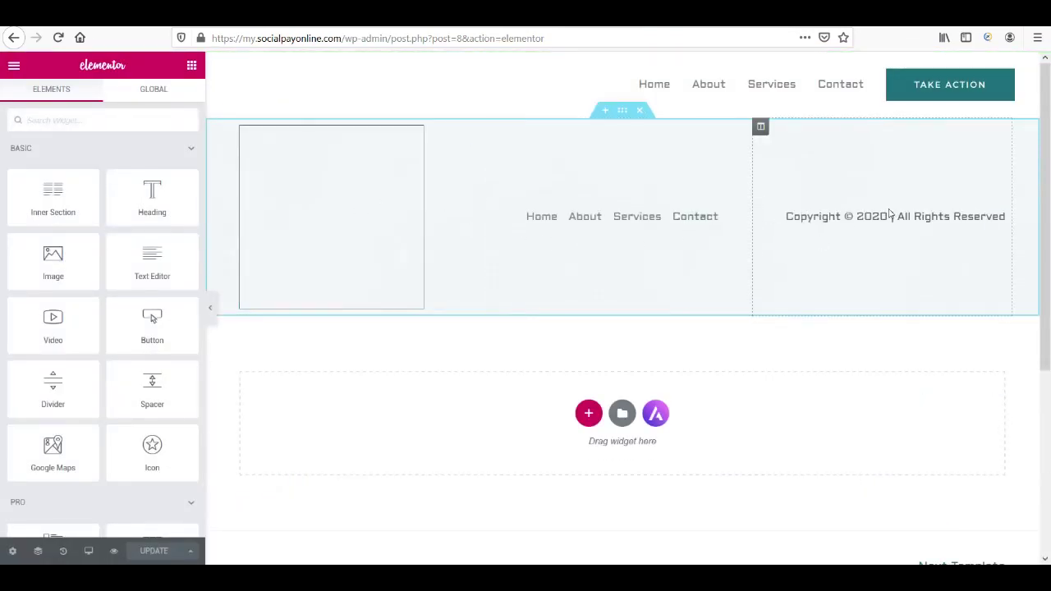
# Return to the template list and check the Footer and Theme Builder categories for the site's footer.
pyautogui.click(14, 39)
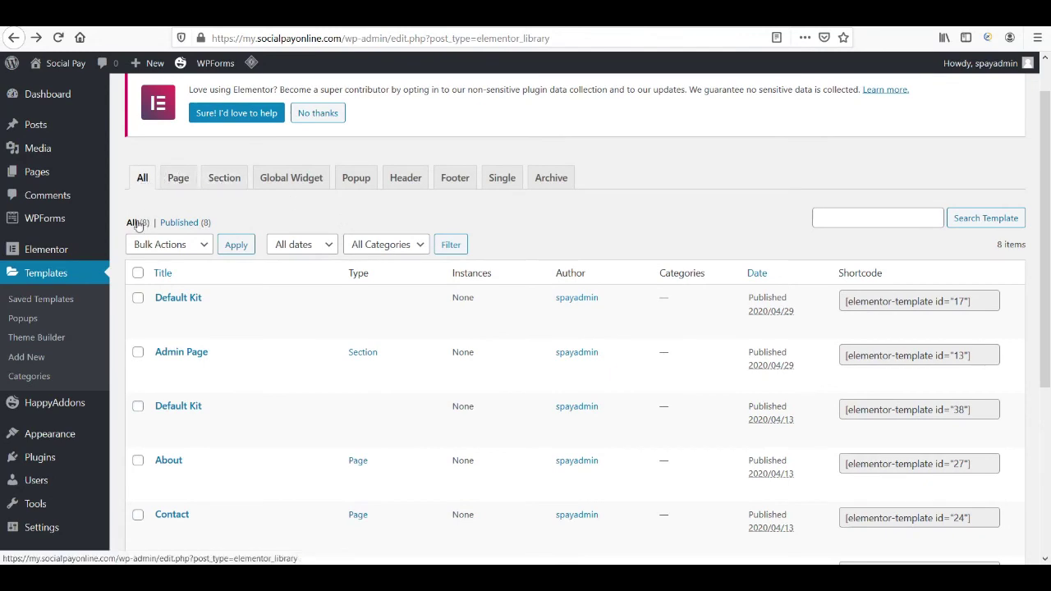
pyautogui.click(460, 185)
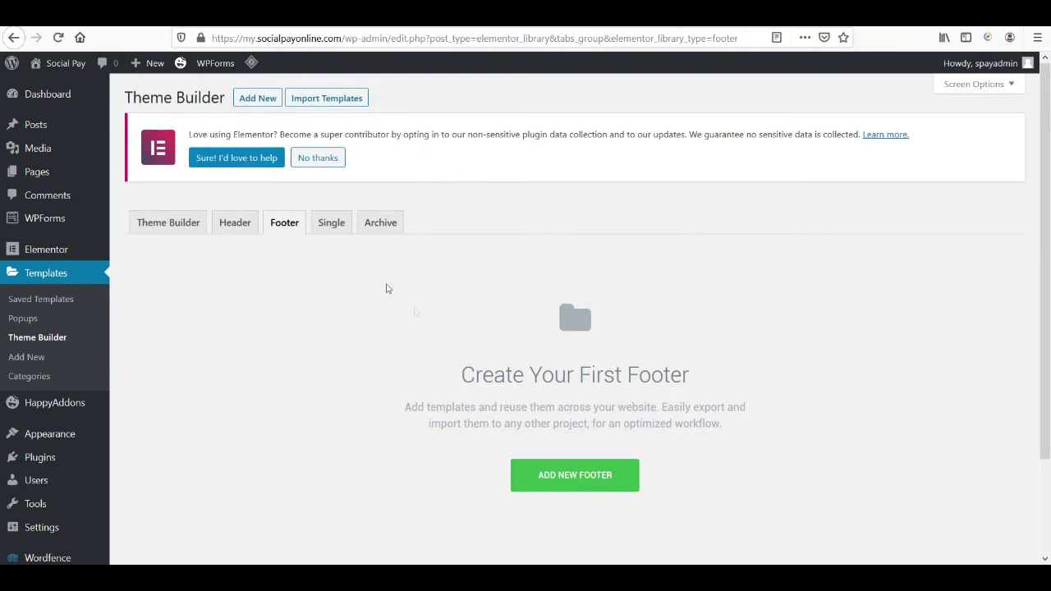
pyautogui.scroll(-3, 437, 339)
pyautogui.scroll(3, 436, 340)
pyautogui.click(195, 234)
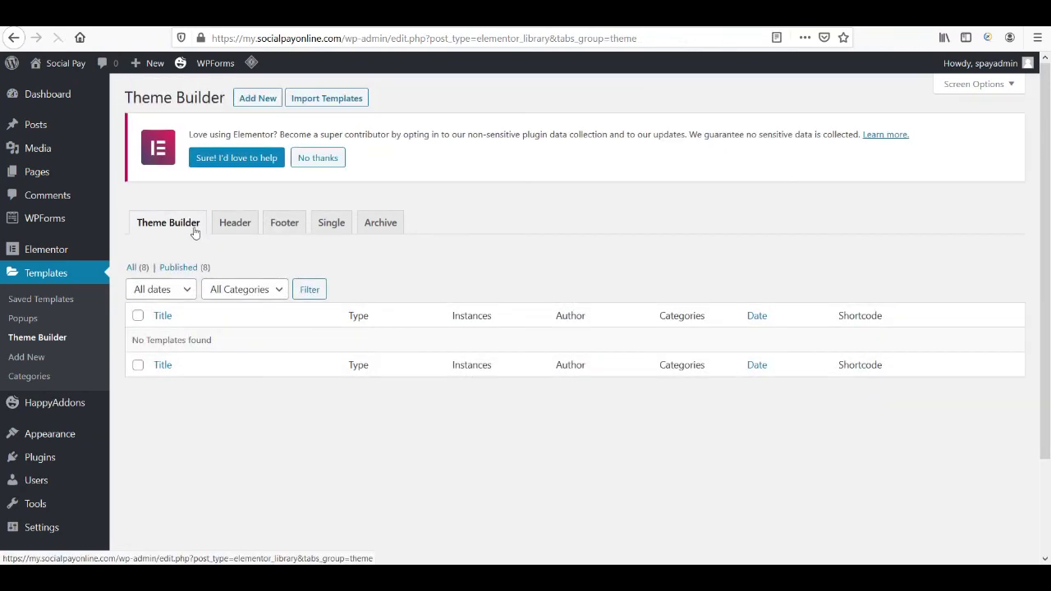
pyautogui.click(137, 275)
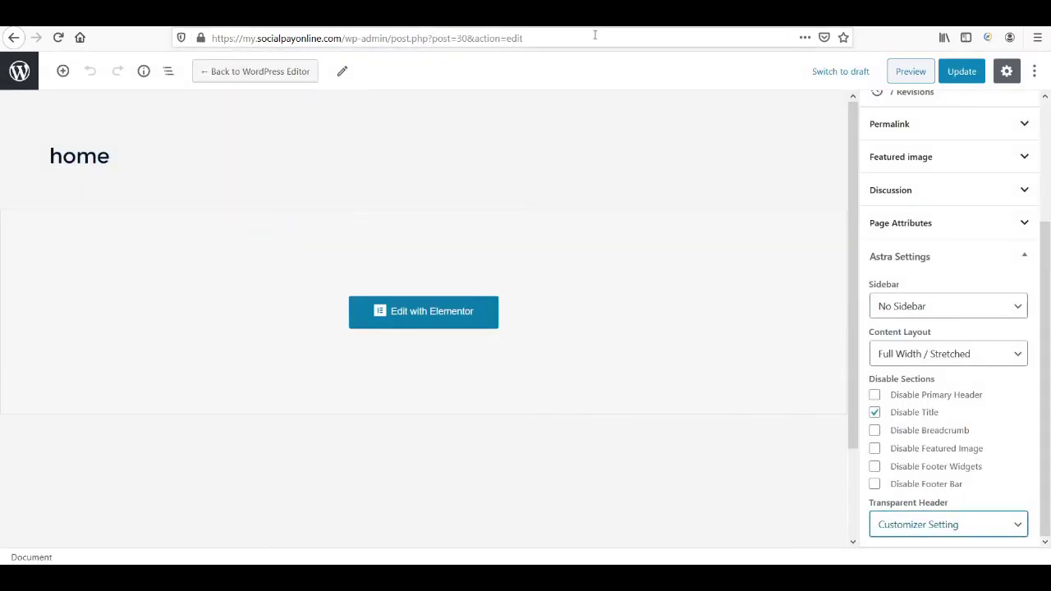
# Load the site's live home page to check its Elementor editing options.
pyautogui.click(594, 35)
pyautogui.write('my')
pyautogui.press('Return')
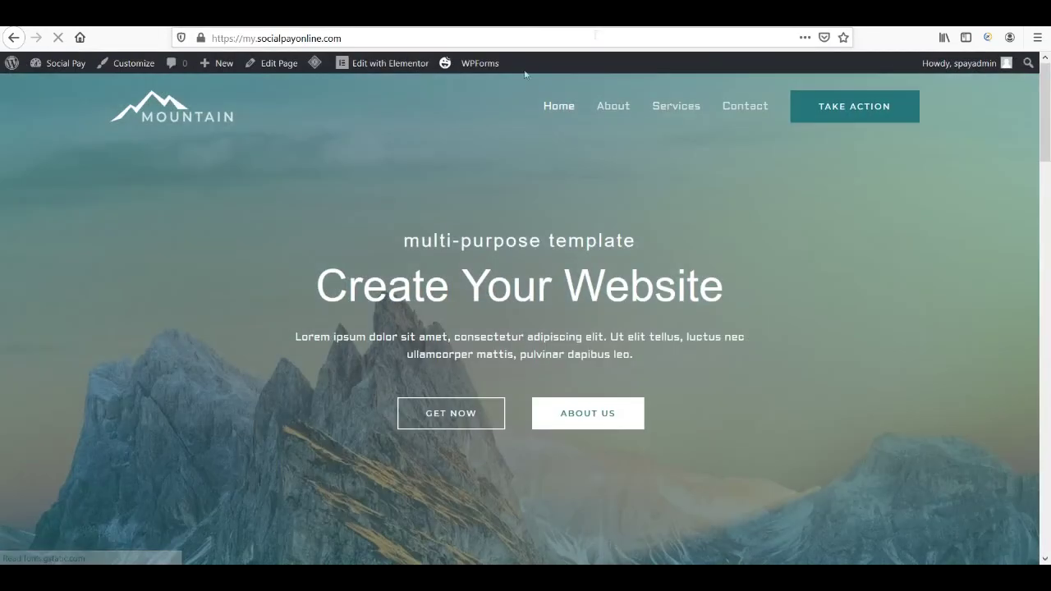
pyautogui.moveTo(386, 66)
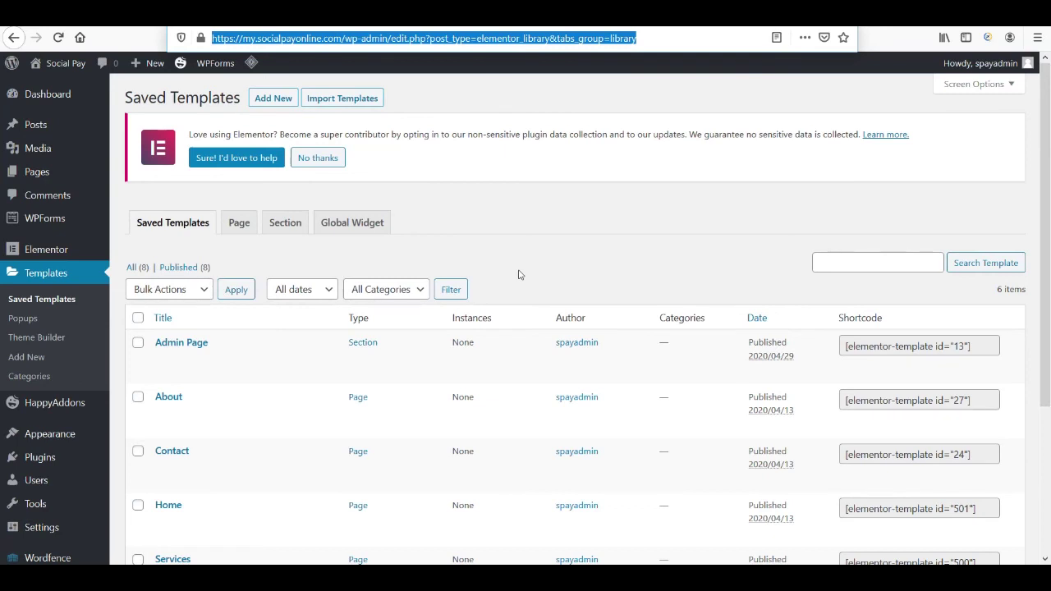
# View the Posts list, then find the "Elementor - Header, Footer & Blocks" plugin among the installed plugins.
pyautogui.click(33, 125)
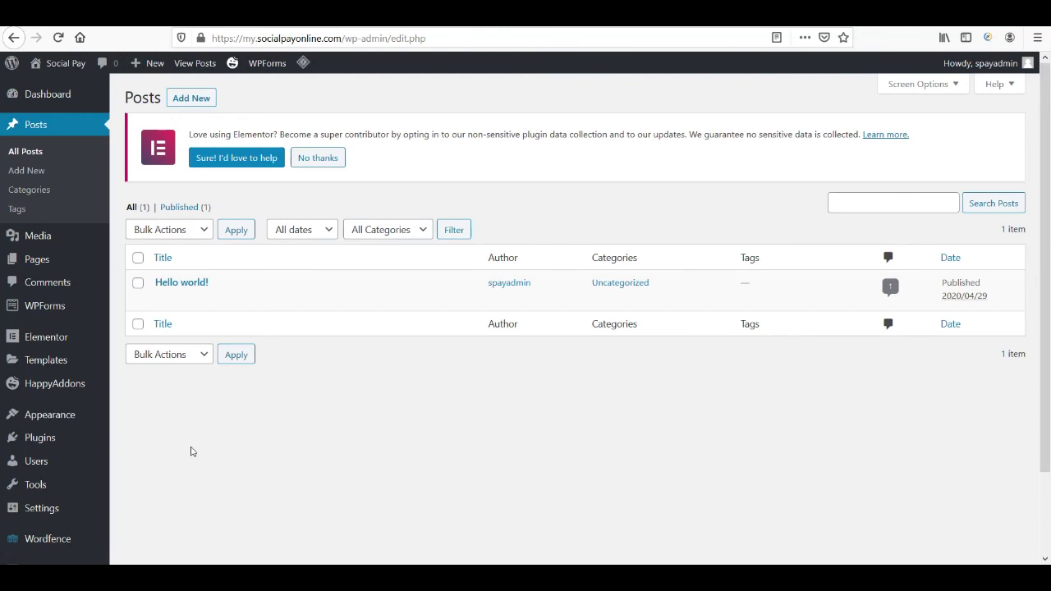
pyautogui.click(64, 444)
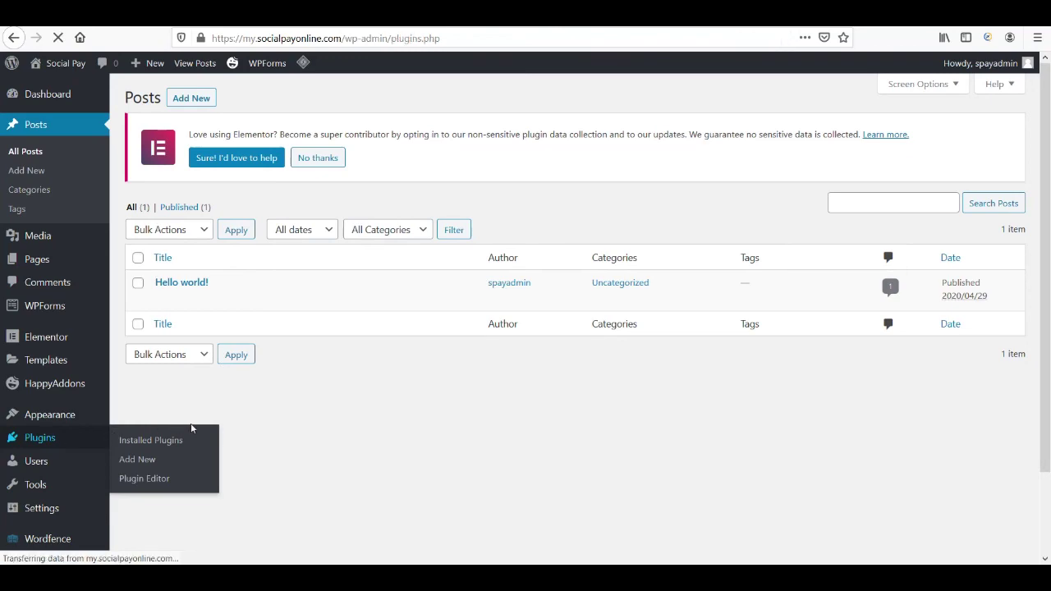
pyautogui.moveTo(157, 431); pyautogui.dragTo(315, 432)
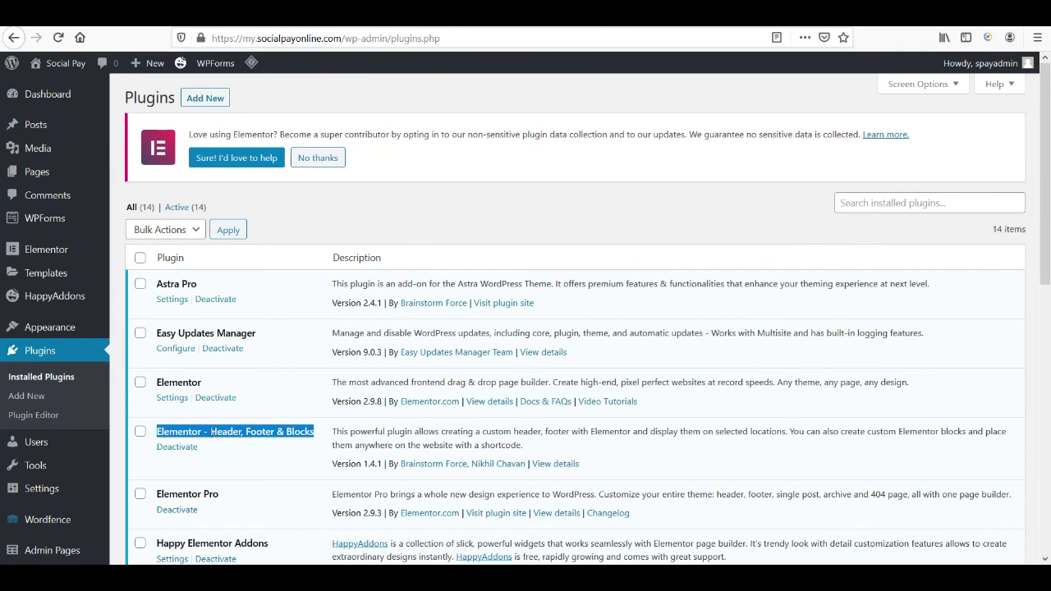
# Open the Site Footer template from the Header Footer Builder in Elementor.
pyautogui.moveTo(57, 330)
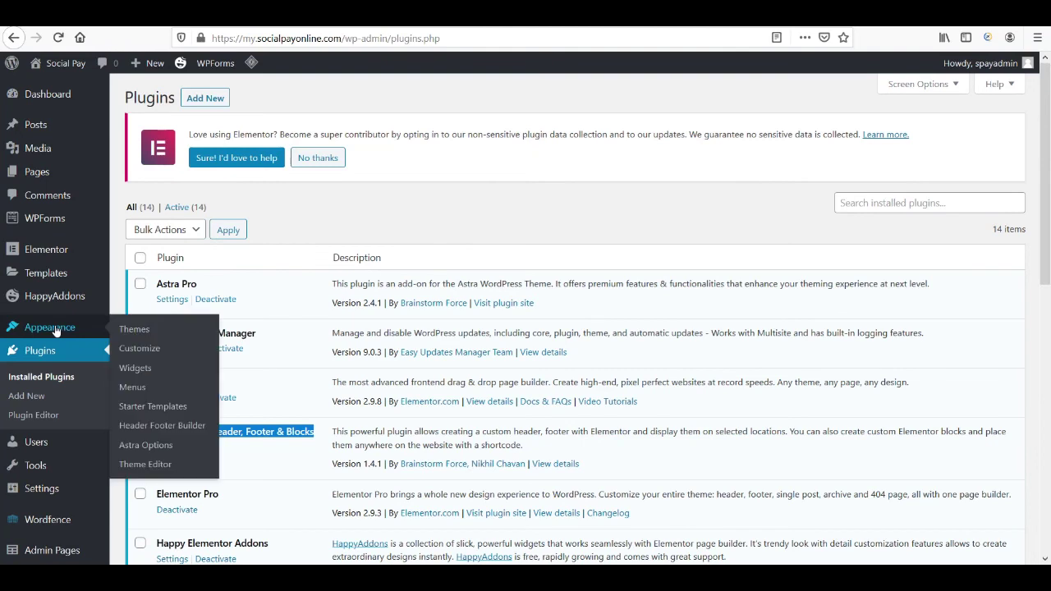
pyautogui.click(163, 425)
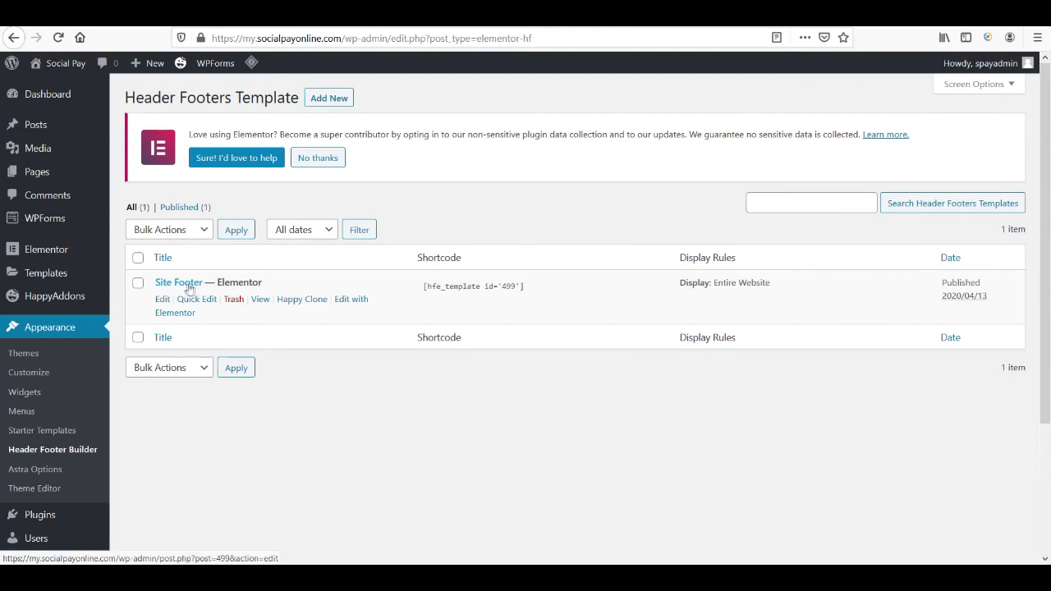
pyautogui.click(352, 303)
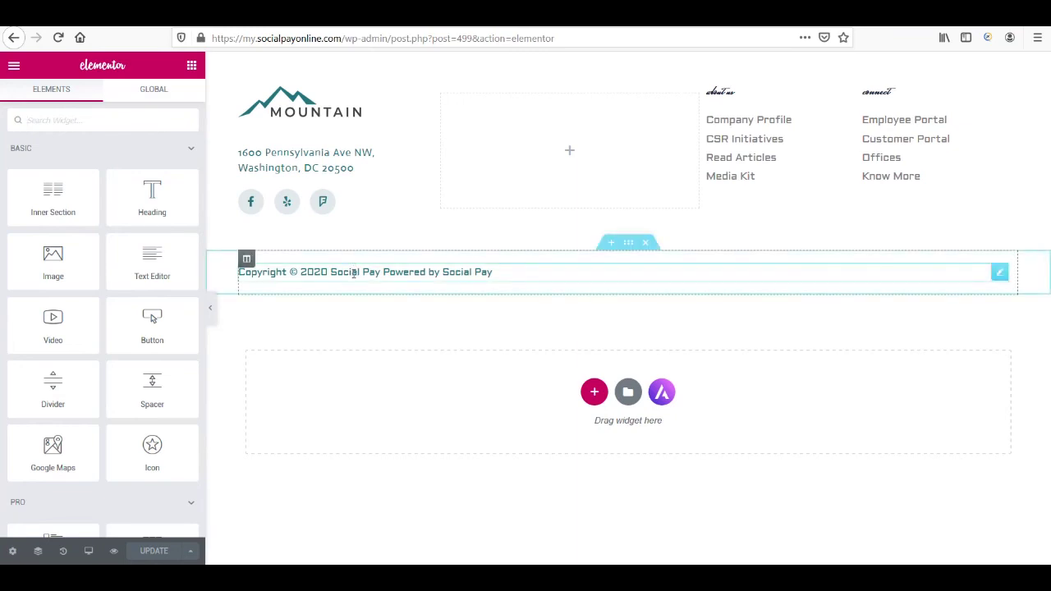
# Inspect the content settings of the footer's copyright text and its two link lists.
pyautogui.click(354, 273)
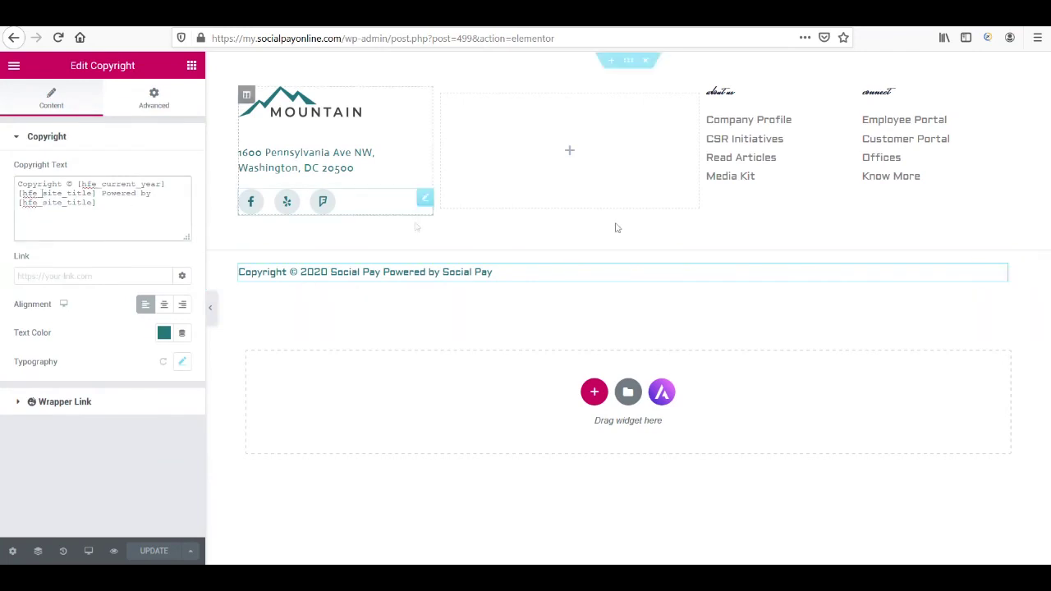
pyautogui.click(753, 150)
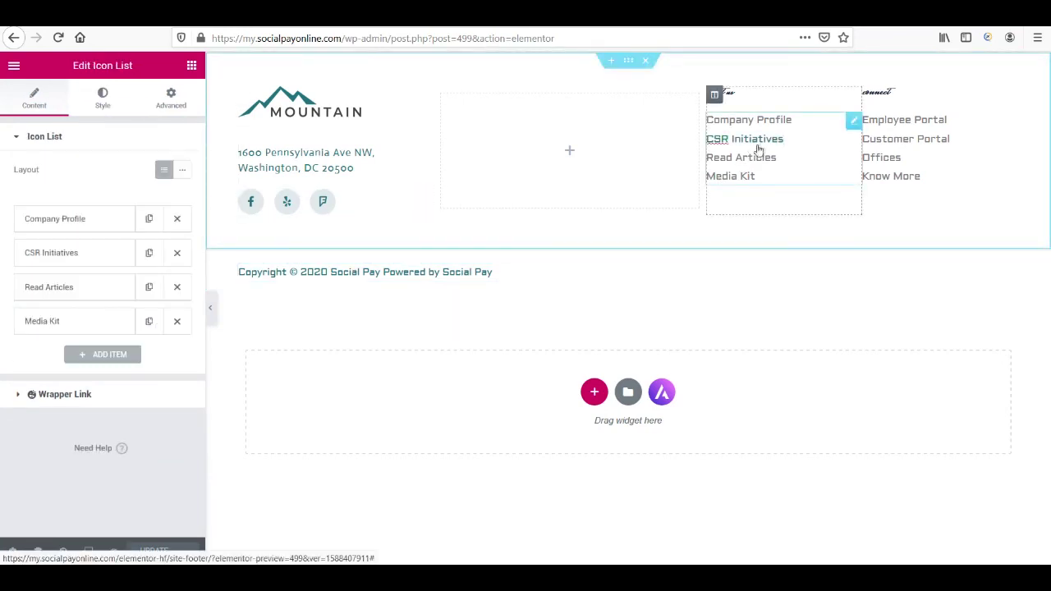
pyautogui.click(871, 157)
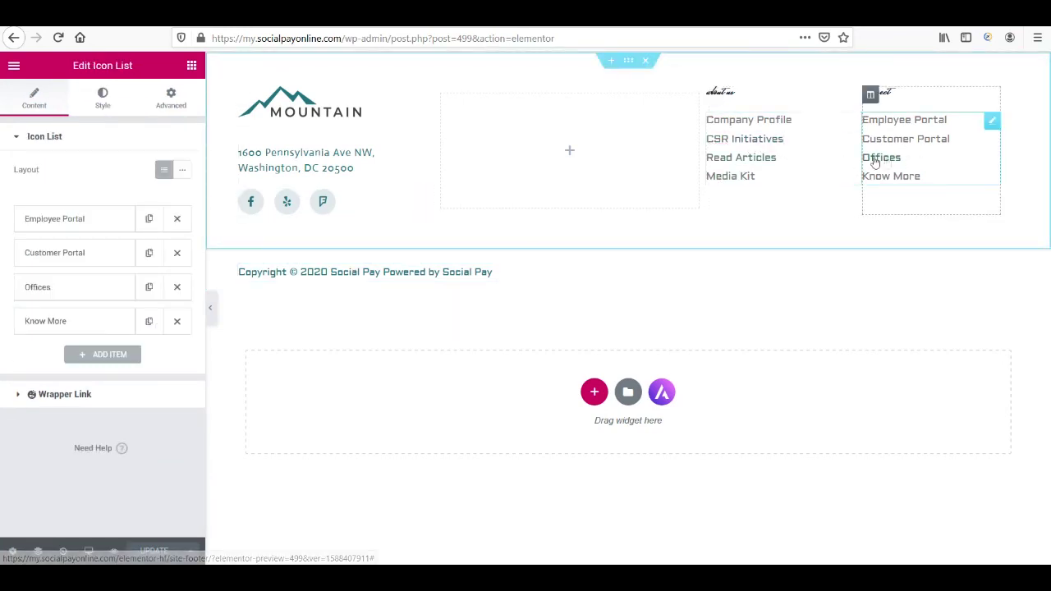
pyautogui.click(785, 164)
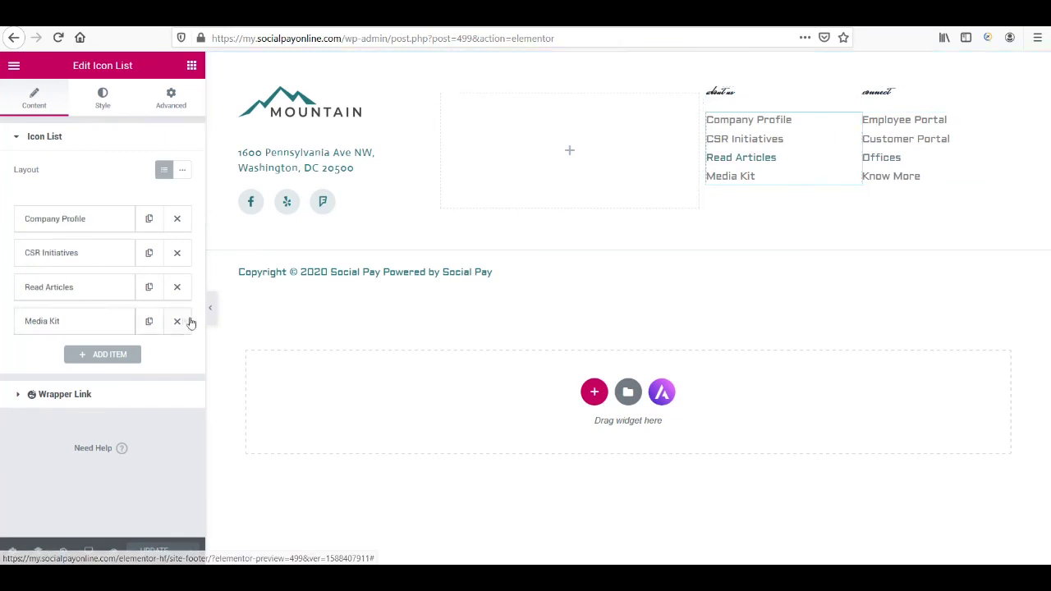
# Examine the text and link fields of the Company Profile list item, then collapse the Icon List settings.
pyautogui.click(70, 221)
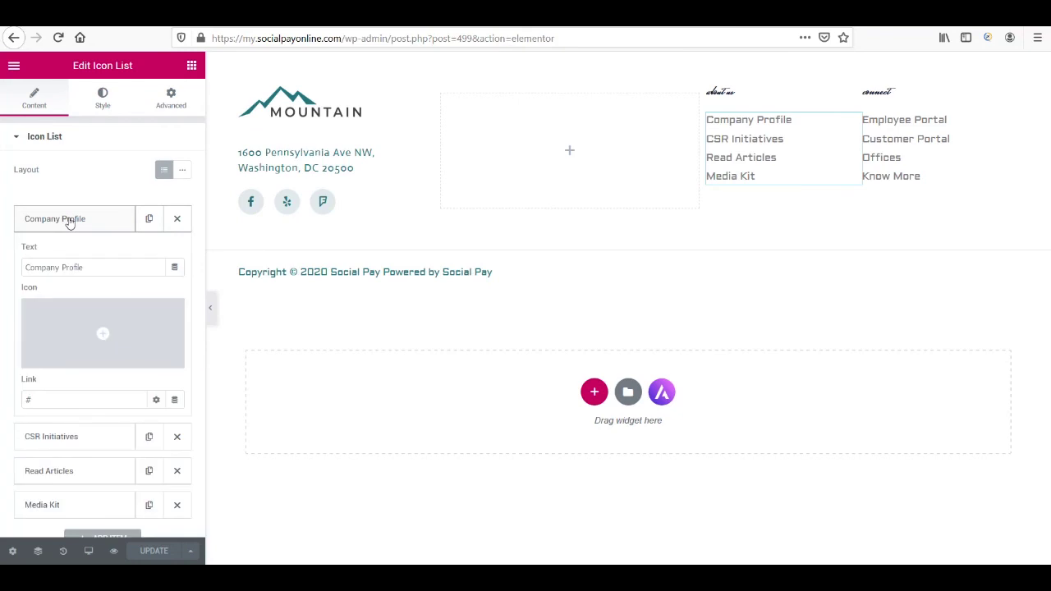
pyautogui.click(97, 267)
pyautogui.rightClick(18, 265)
pyautogui.click(94, 252)
pyautogui.rightClick(93, 266)
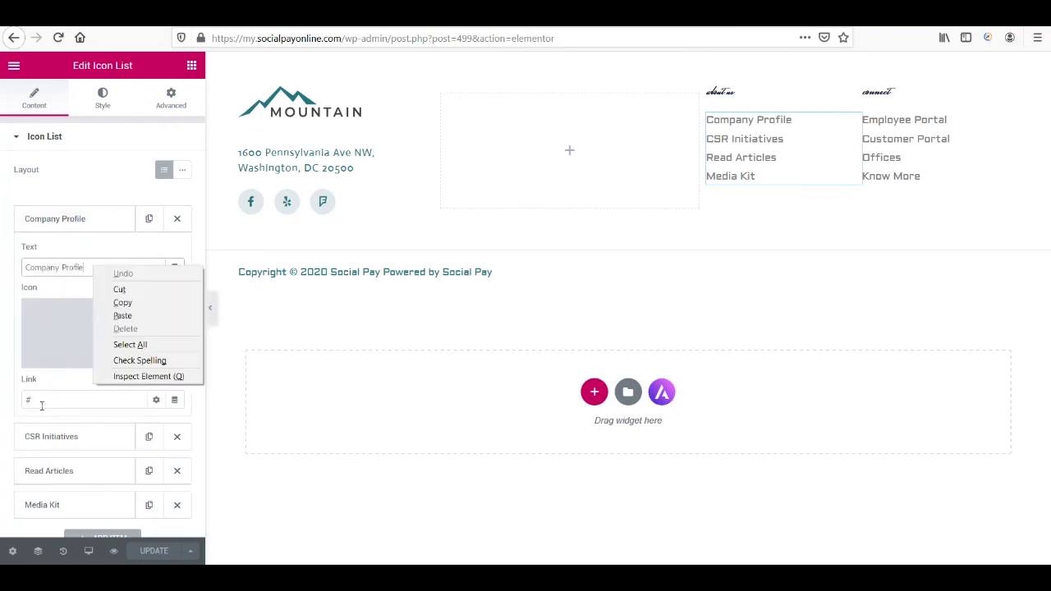
pyautogui.click(43, 406)
pyautogui.click(110, 142)
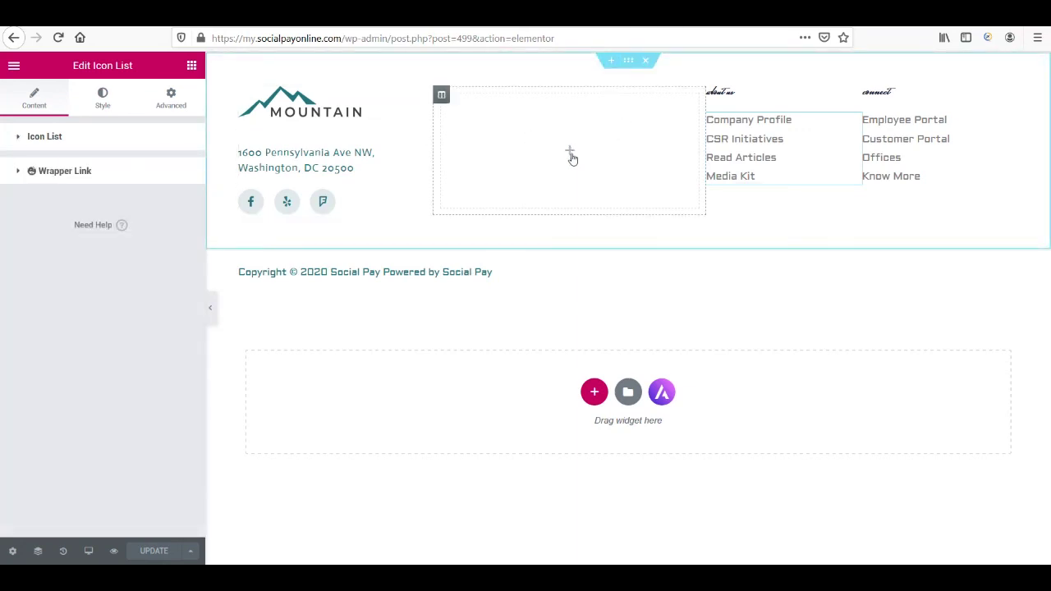
# Find the menu widgets and add the HFE Navigation Menu to the footer's empty second column.
pyautogui.click(191, 65)
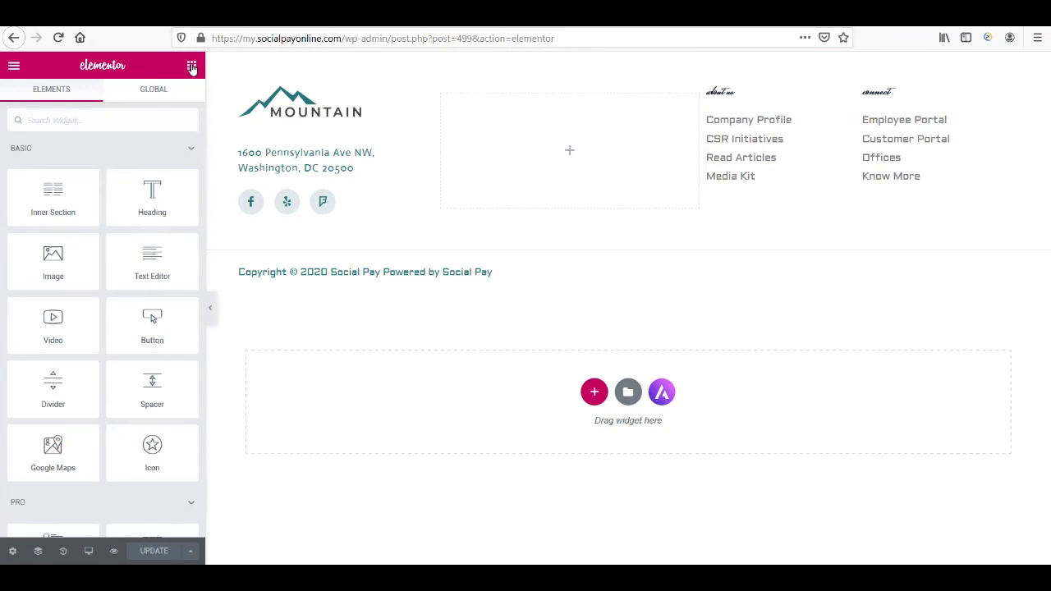
pyautogui.write('menu')
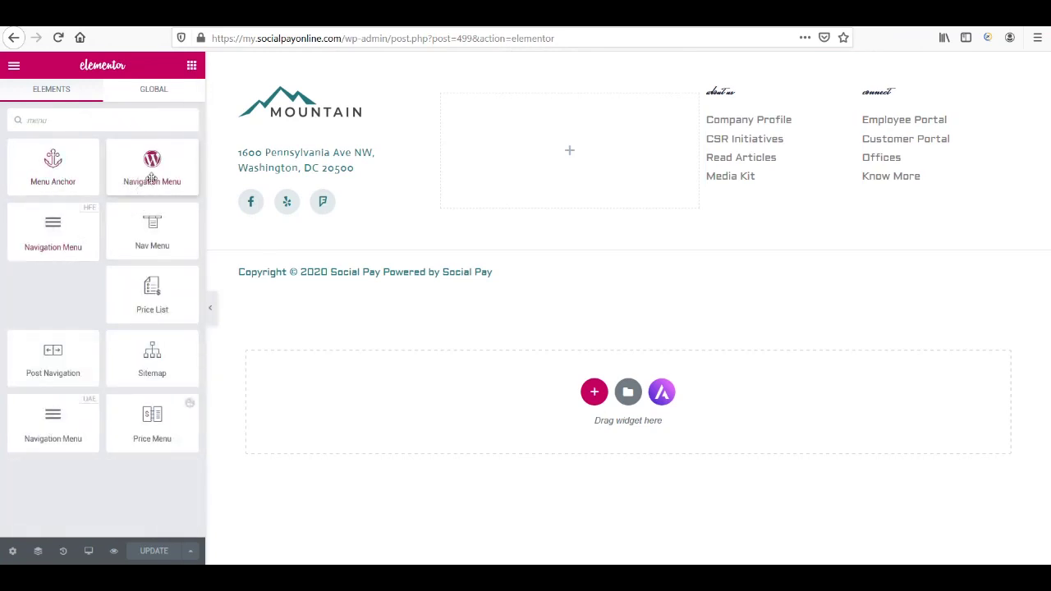
pyautogui.moveTo(68, 222); pyautogui.dragTo(541, 181)
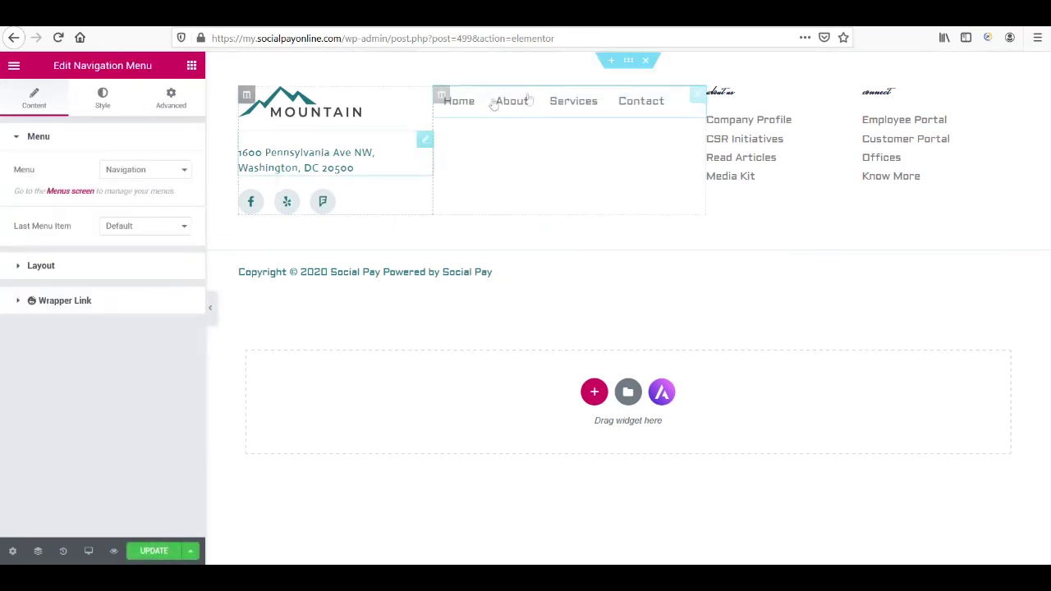
# Check the footer navigation menu's source and last-item options, and set its layout to Vertical.
pyautogui.click(174, 228)
pyautogui.click(174, 228)
pyautogui.click(174, 172)
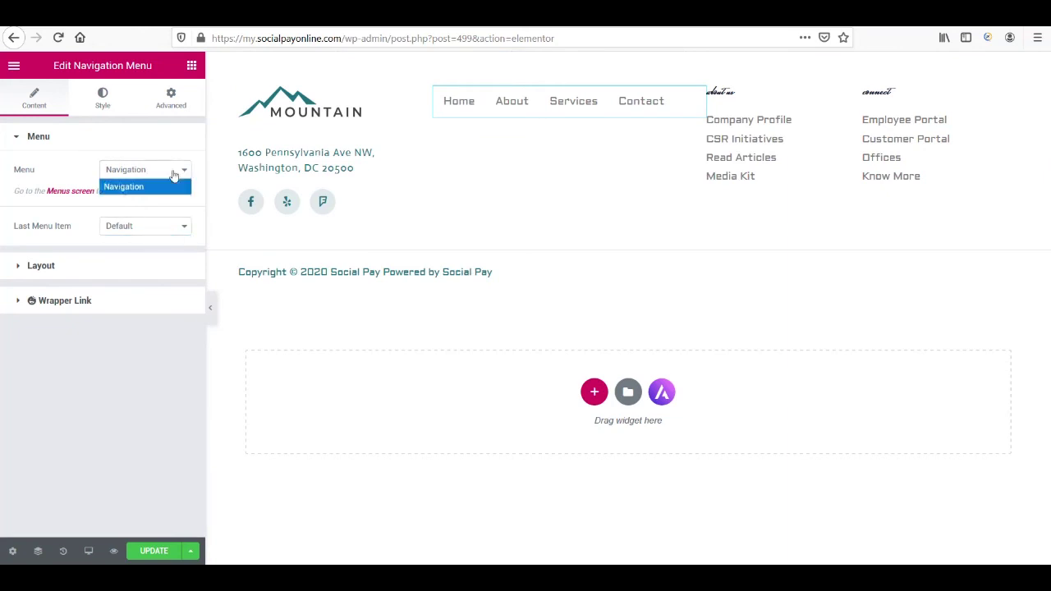
pyautogui.click(174, 176)
pyautogui.click(115, 261)
pyautogui.click(147, 214)
pyautogui.click(136, 237)
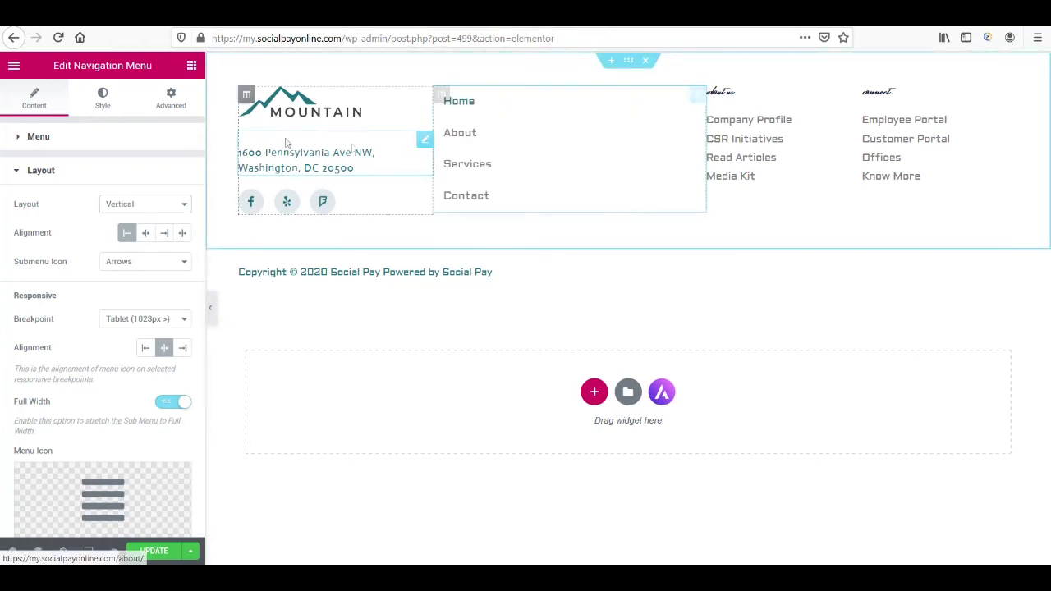
# Open the footer's social icons settings and examine the Facebook item's icon and link fields.
pyautogui.click(255, 209)
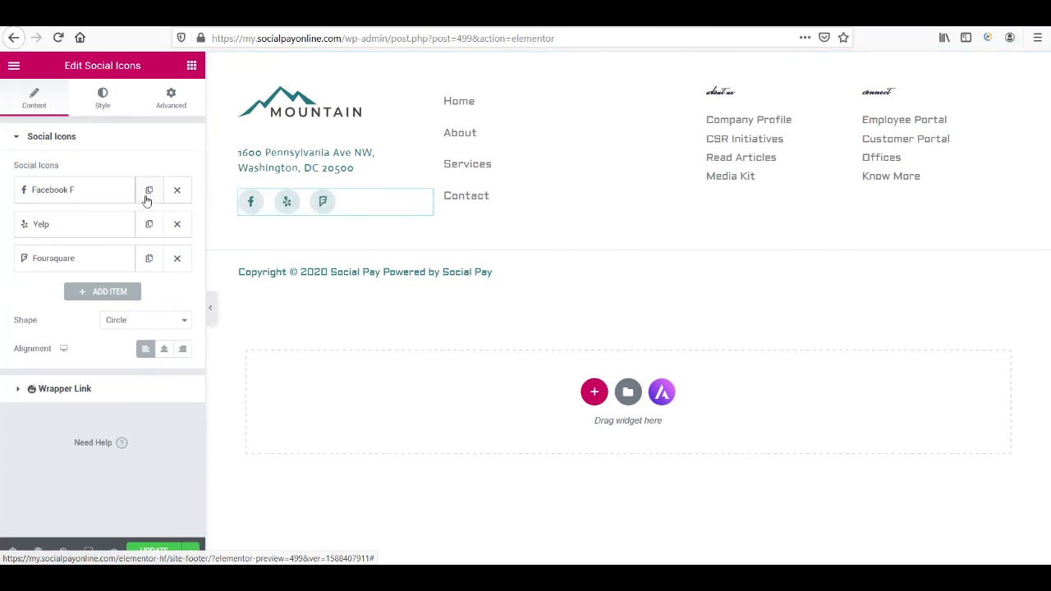
pyautogui.click(88, 192)
pyautogui.click(80, 328)
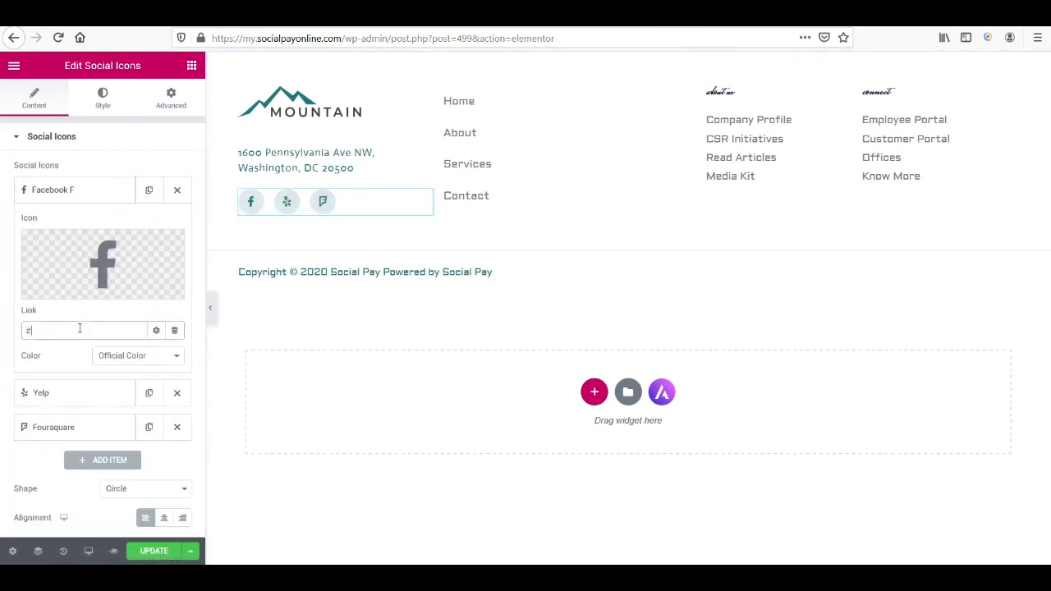
# Try to replace the Facebook icon with the Instagram icon, filtering the icon library for "insta".
pyautogui.click(61, 289)
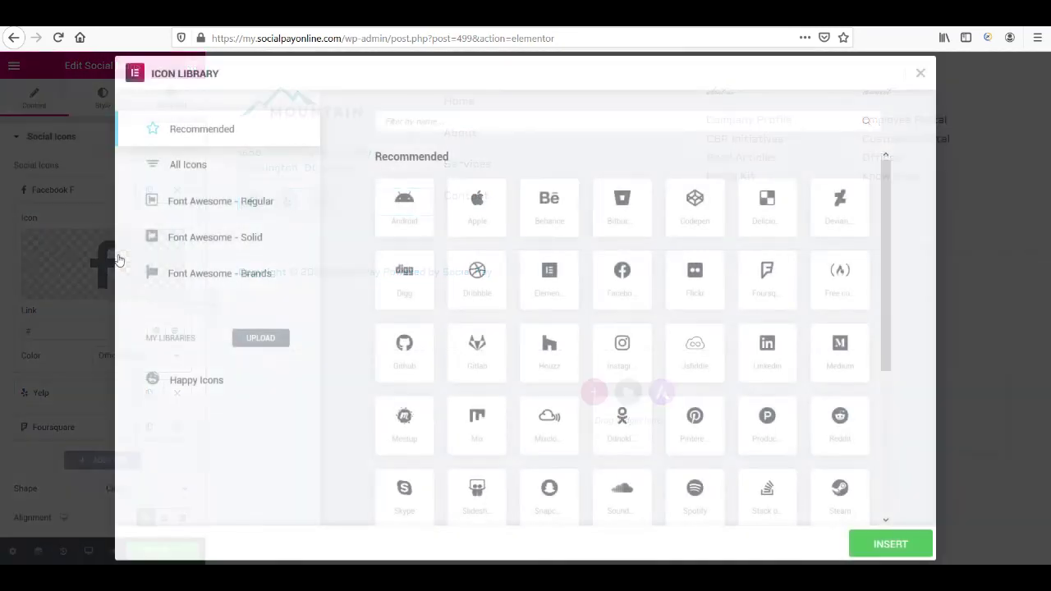
pyautogui.scroll(-1, 499, 269)
pyautogui.scroll(-3, 499, 269)
pyautogui.scroll(4, 499, 269)
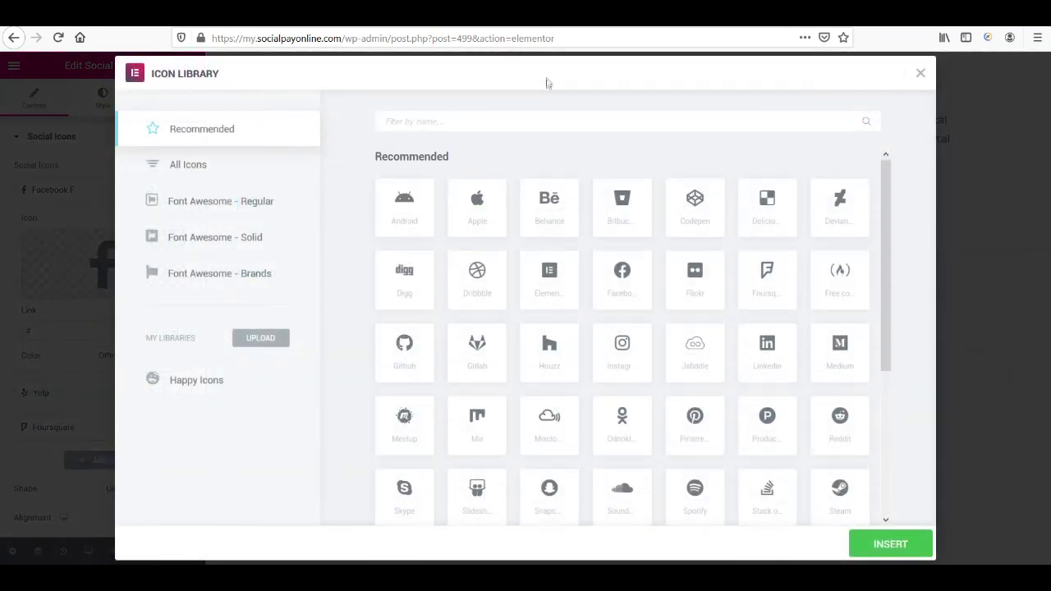
pyautogui.write('insta')
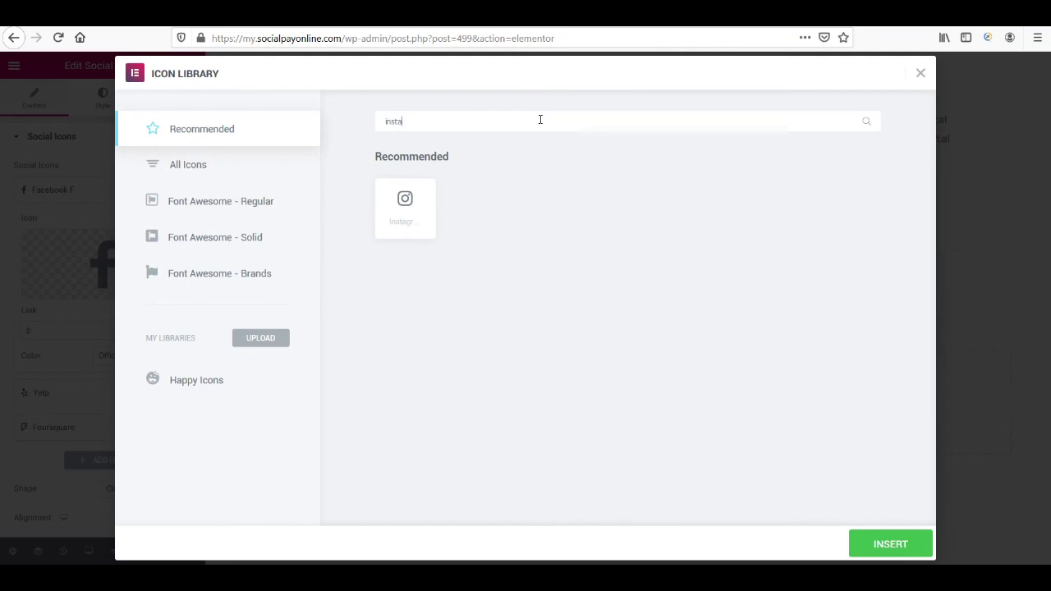
pyautogui.click(424, 215)
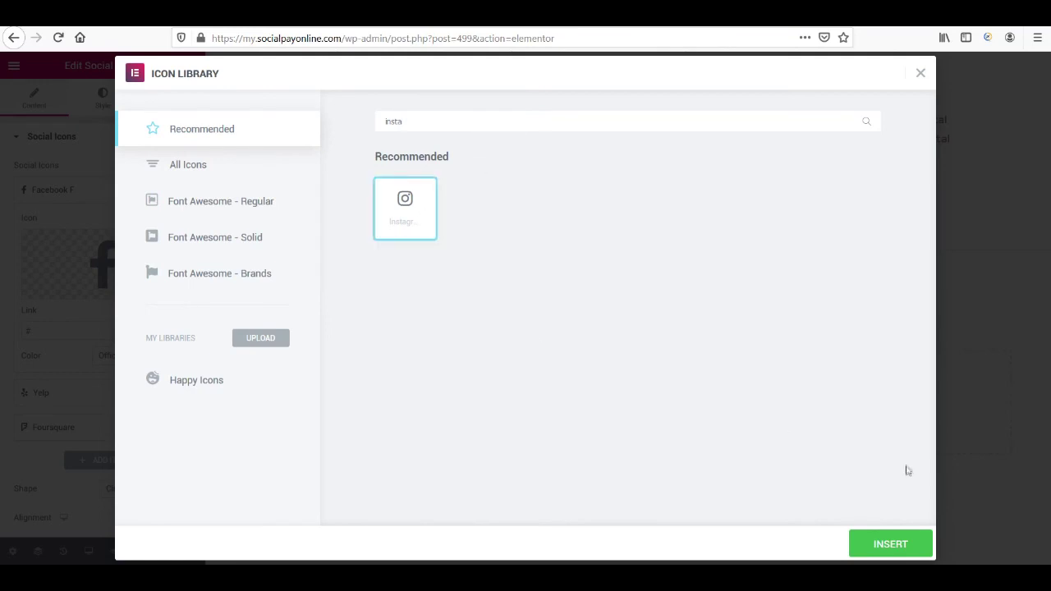
pyautogui.click(883, 552)
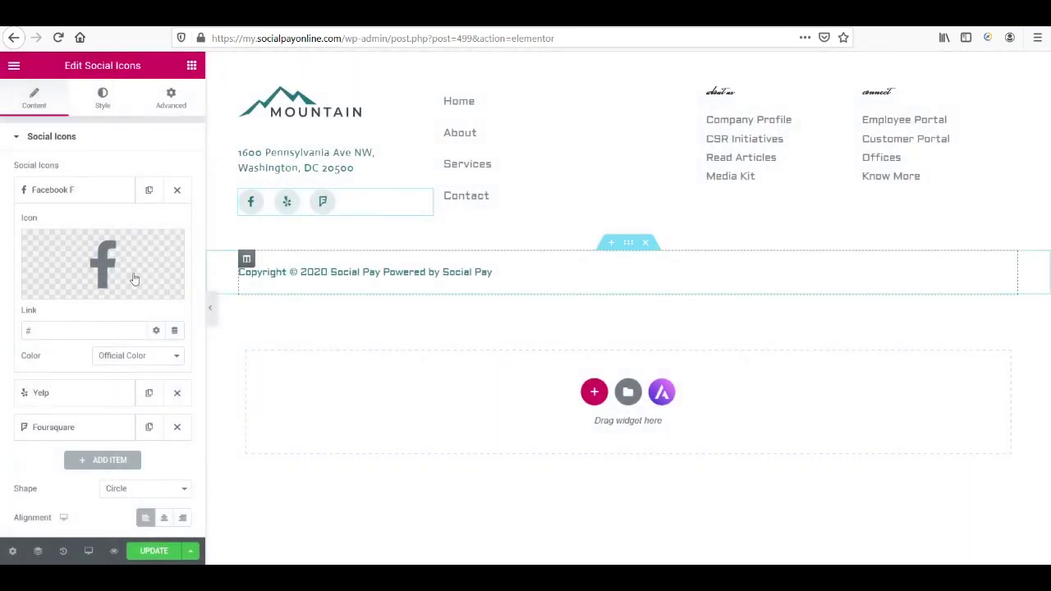
# Replace the footer's Facebook social icon with Instagram from the icon library and select the text of its link field.
pyautogui.click(59, 280)
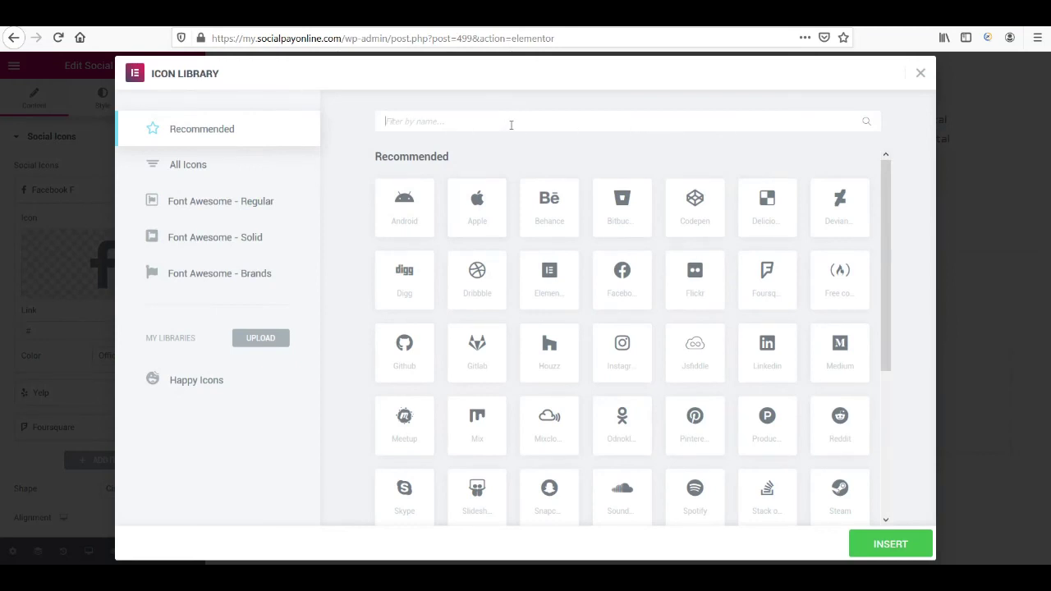
pyautogui.write('insta')
pyautogui.click(447, 215)
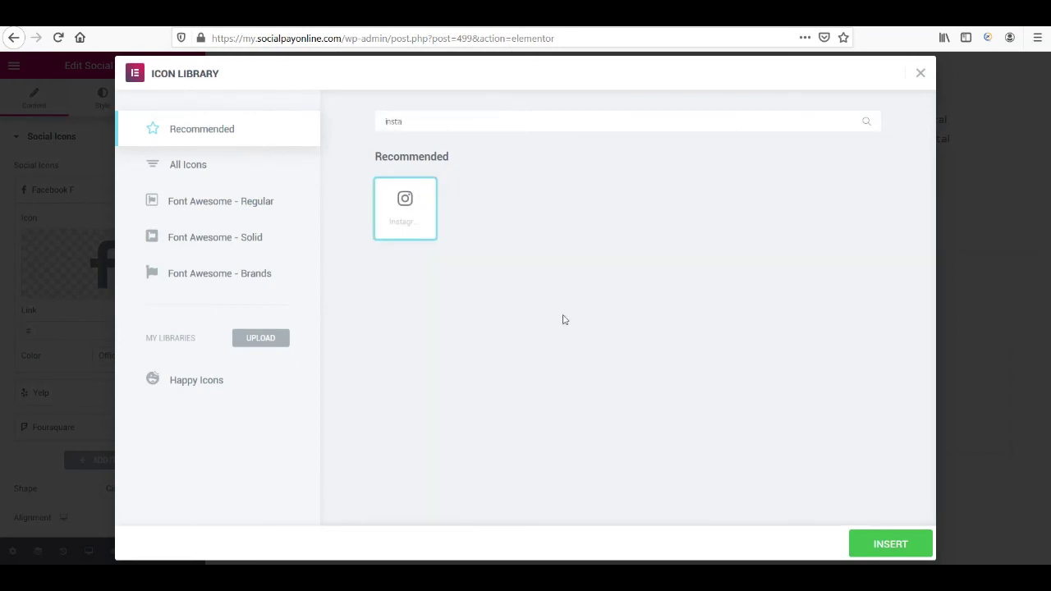
pyautogui.click(858, 541)
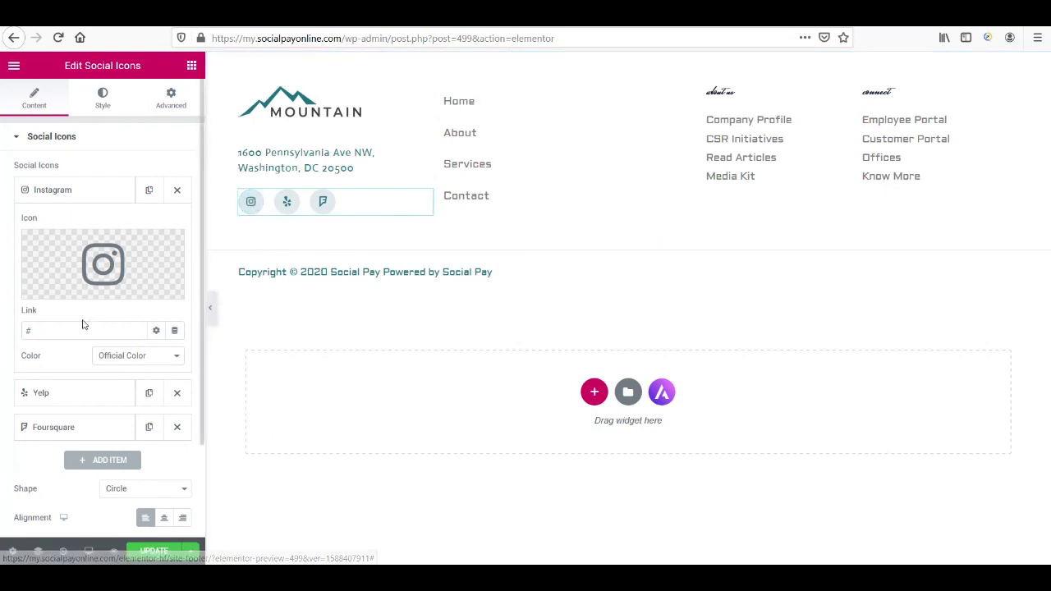
pyautogui.moveTo(81, 326); pyautogui.dragTo(6, 326)
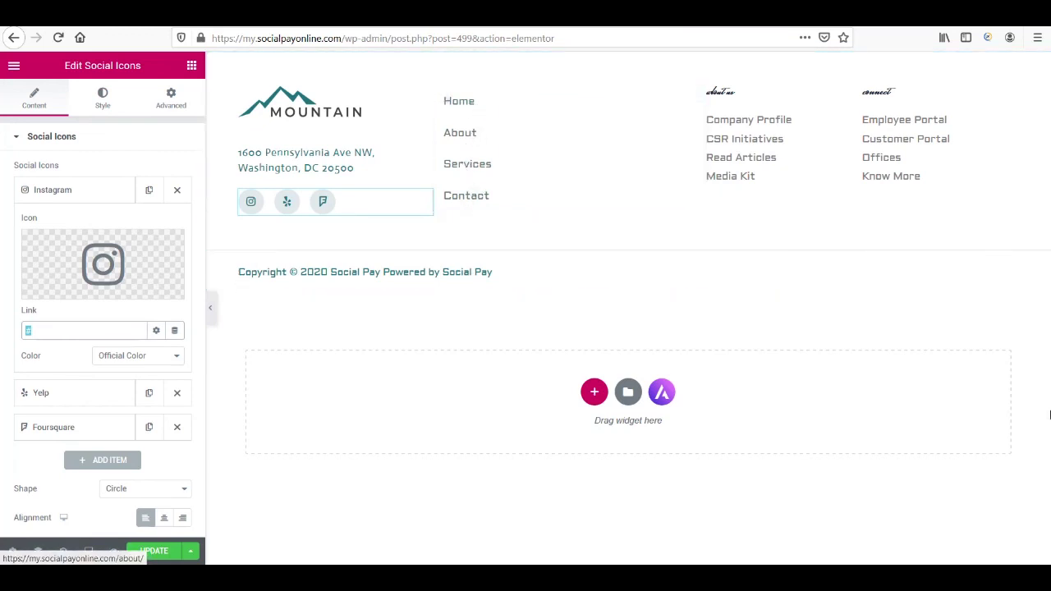
# Exit the footer editor to the WordPress dashboard, leaving the page without saving the changes.
pyautogui.click(13, 68)
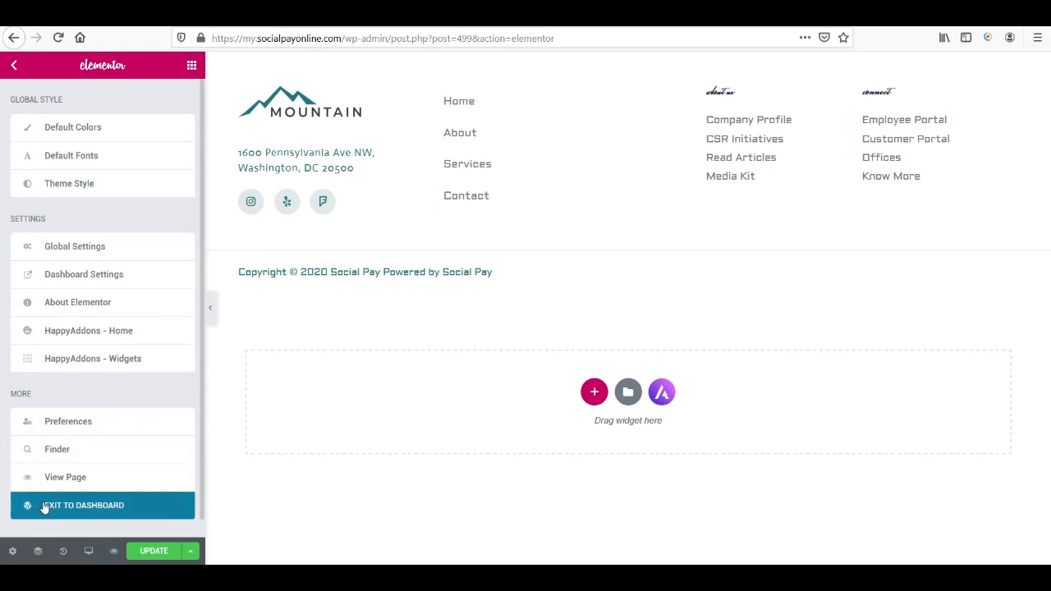
pyautogui.click(123, 501)
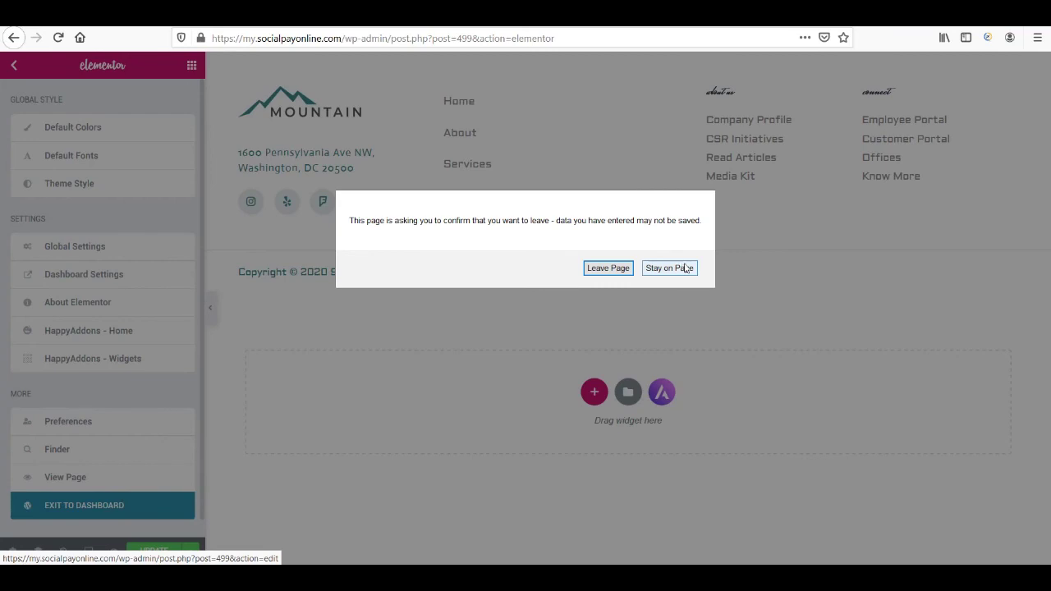
pyautogui.click(608, 268)
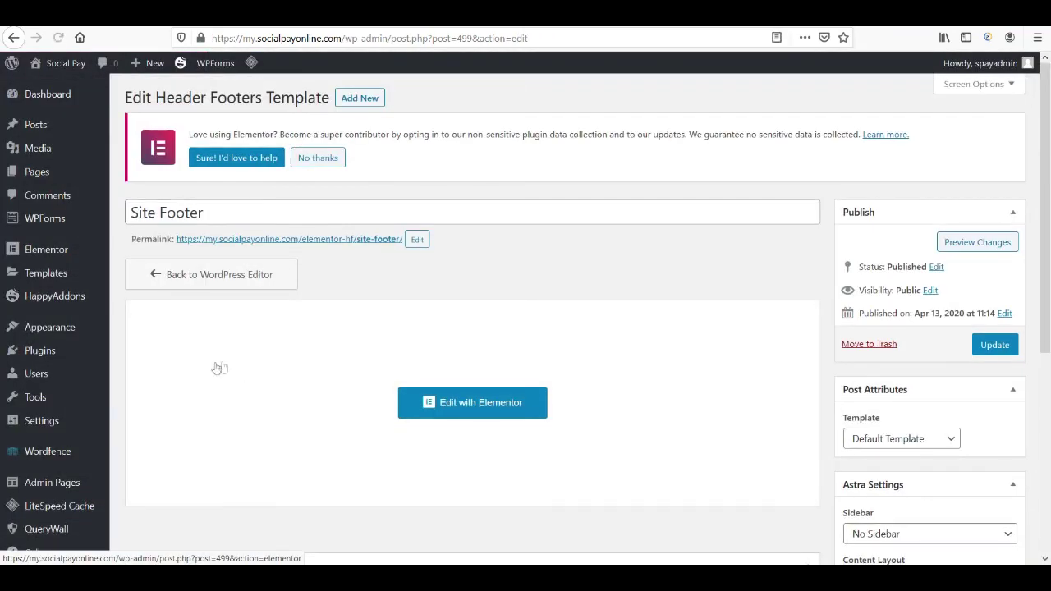
# Open the Menus settings and review the Navigation menu's name, items and display location.
pyautogui.moveTo(67, 331)
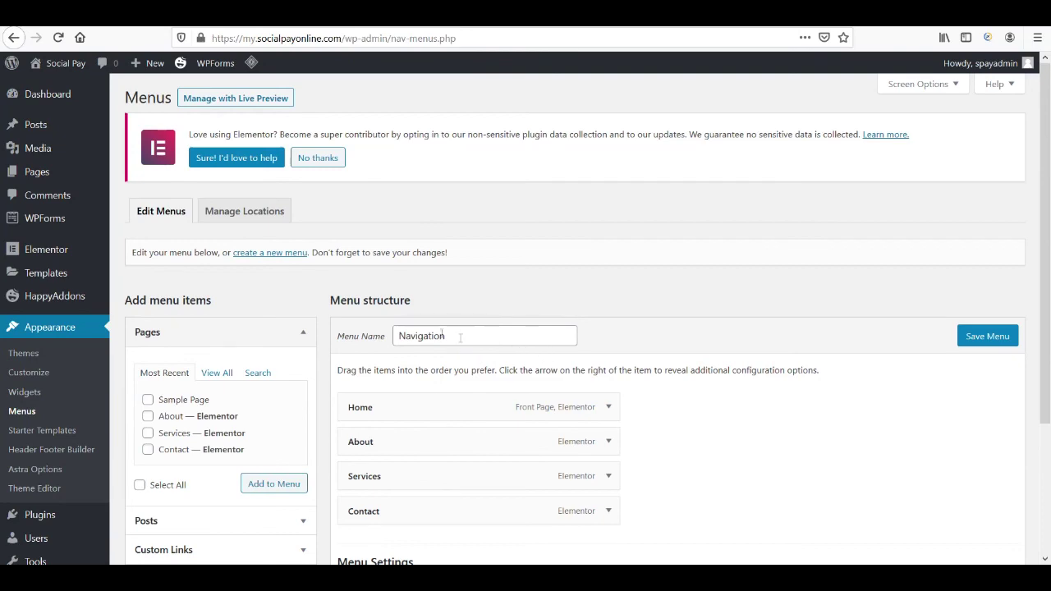
pyautogui.moveTo(451, 336); pyautogui.dragTo(373, 328)
pyautogui.click(744, 244)
pyautogui.scroll(-1, 649, 287)
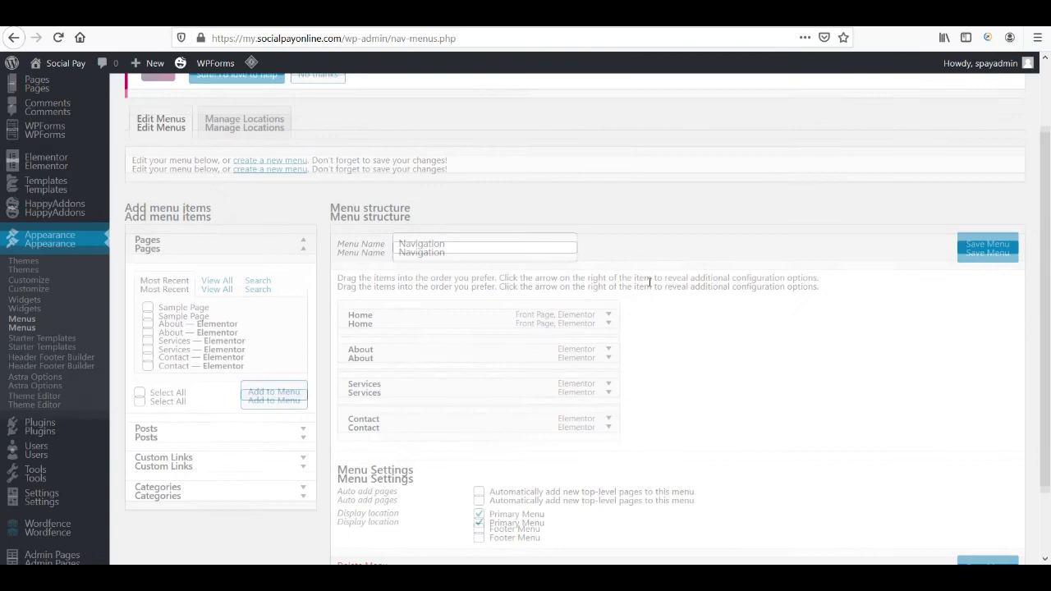
pyautogui.scroll(-4, 720, 260)
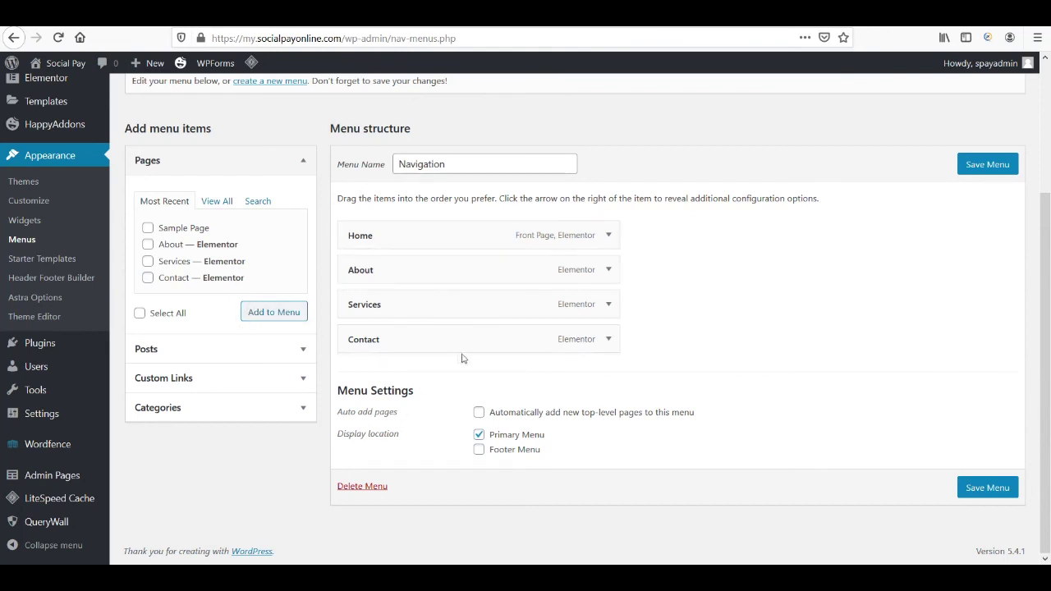
# Add a custom link with URL # and link text facebook to the Navigation menu, and check its item settings.
pyautogui.click(202, 379)
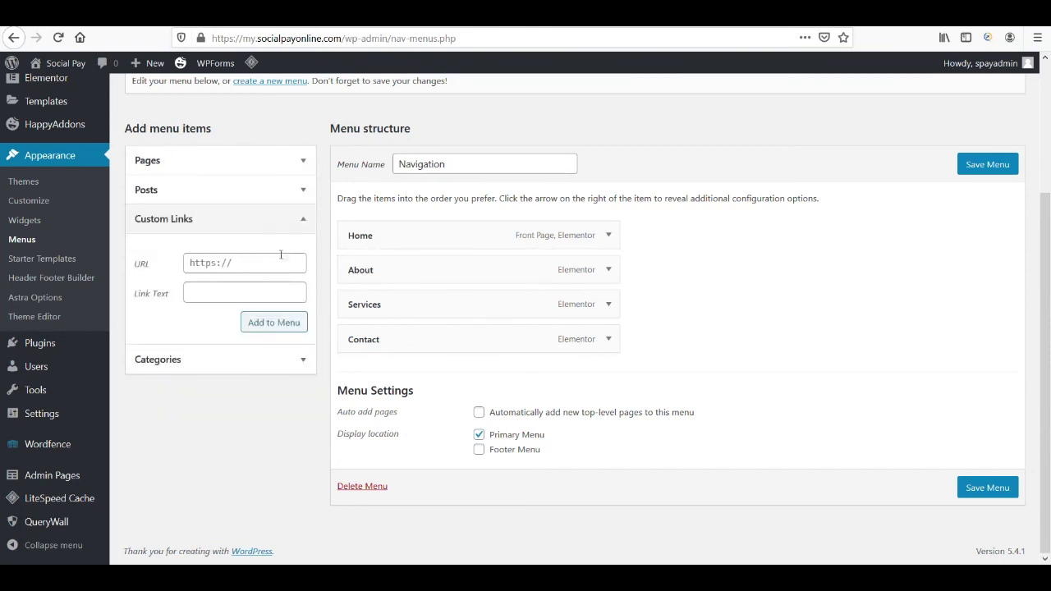
pyautogui.click(278, 259)
pyautogui.click(270, 291)
pyautogui.click(266, 325)
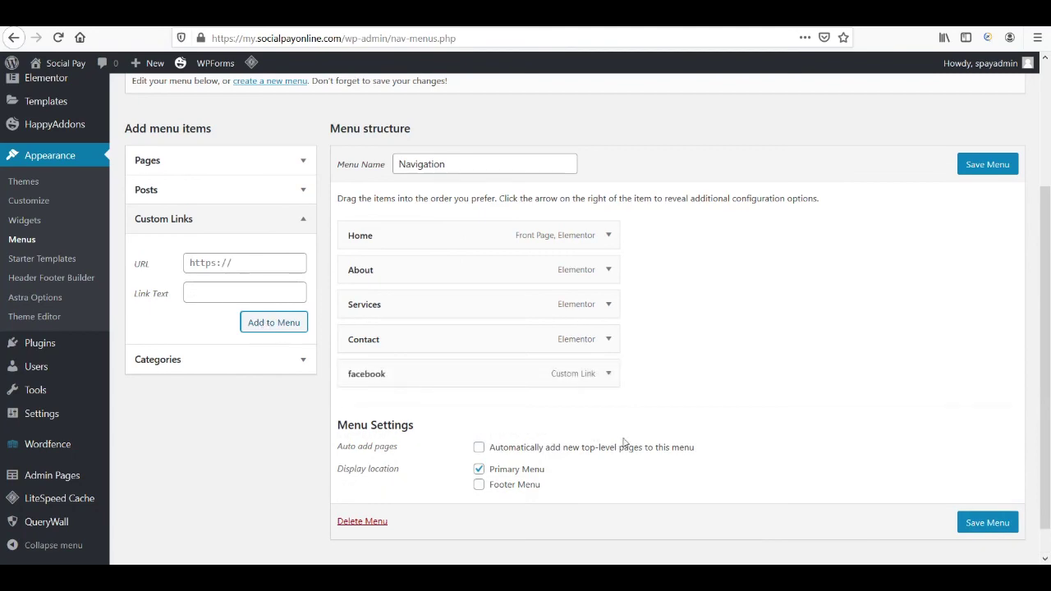
pyautogui.click(608, 374)
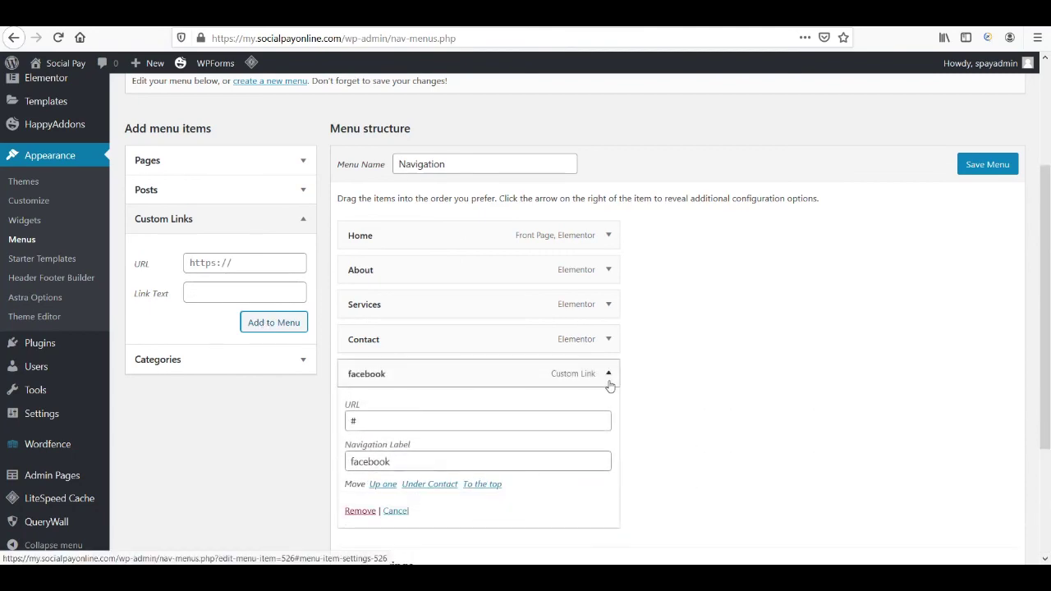
pyautogui.click(611, 383)
# Enable the Link Target advanced menu property in the screen options.
pyautogui.moveTo(1048, 359); pyautogui.dragTo(1049, 246)
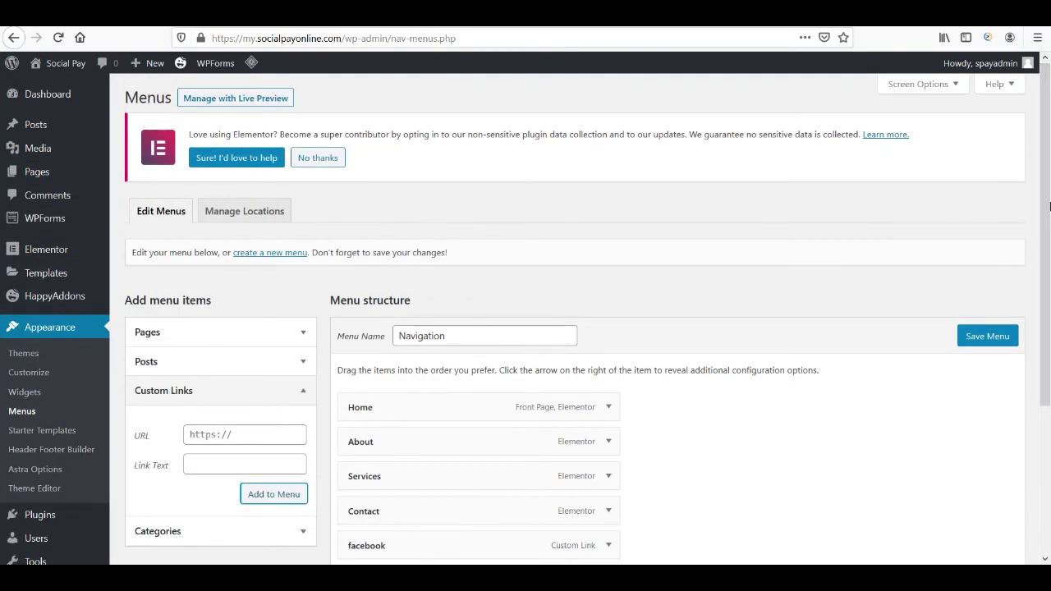
pyautogui.click(943, 90)
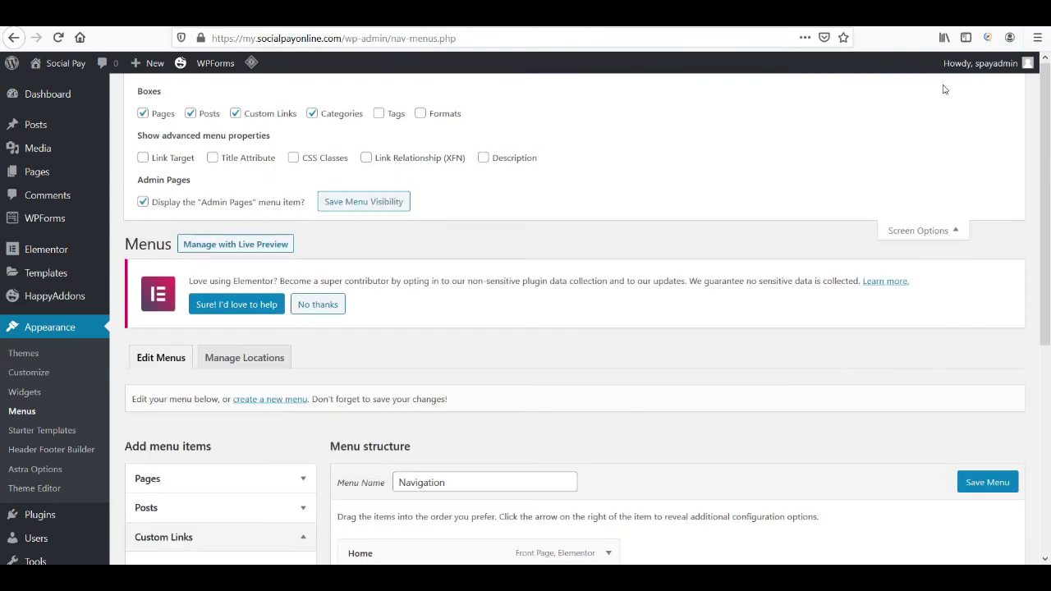
pyautogui.click(142, 158)
pyautogui.click(918, 231)
pyautogui.moveTo(1049, 205); pyautogui.dragTo(1049, 342)
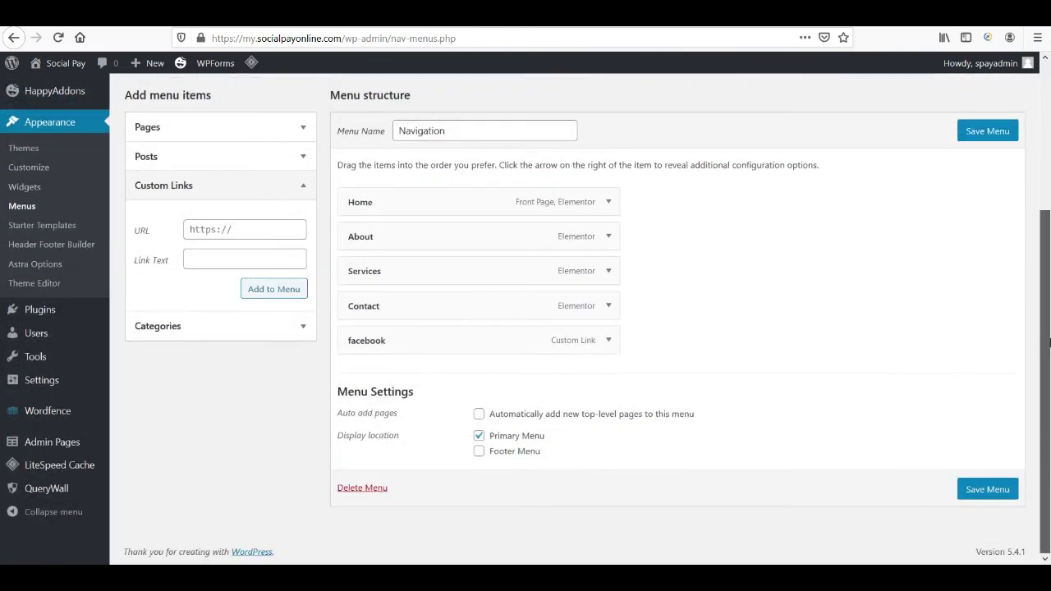
# Expand the facebook menu item, toggle its option for opening the link in a new tab, and collapse it.
pyautogui.click(606, 341)
pyautogui.click(349, 452)
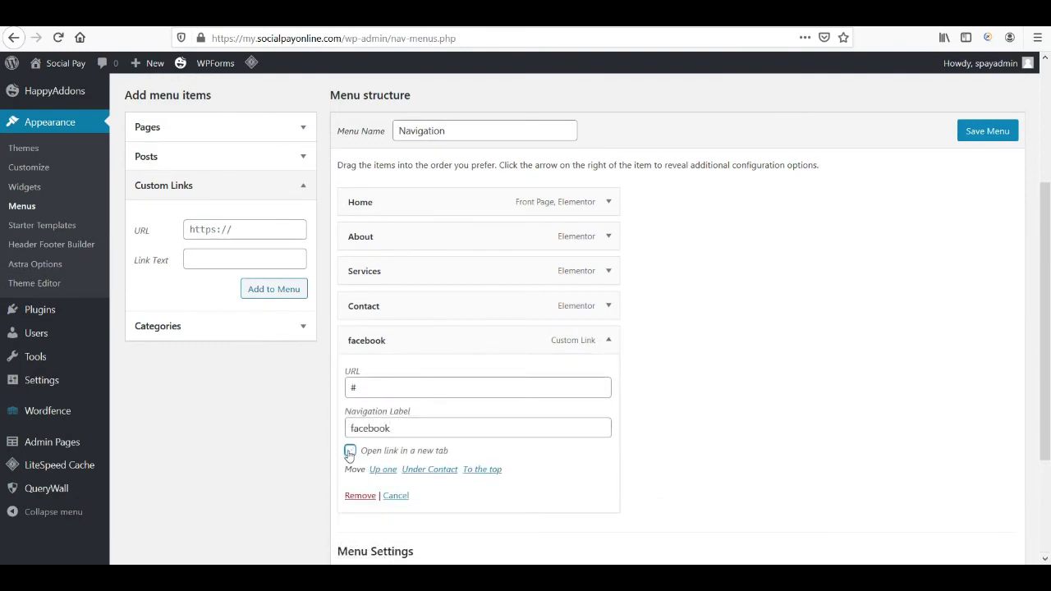
pyautogui.click(605, 342)
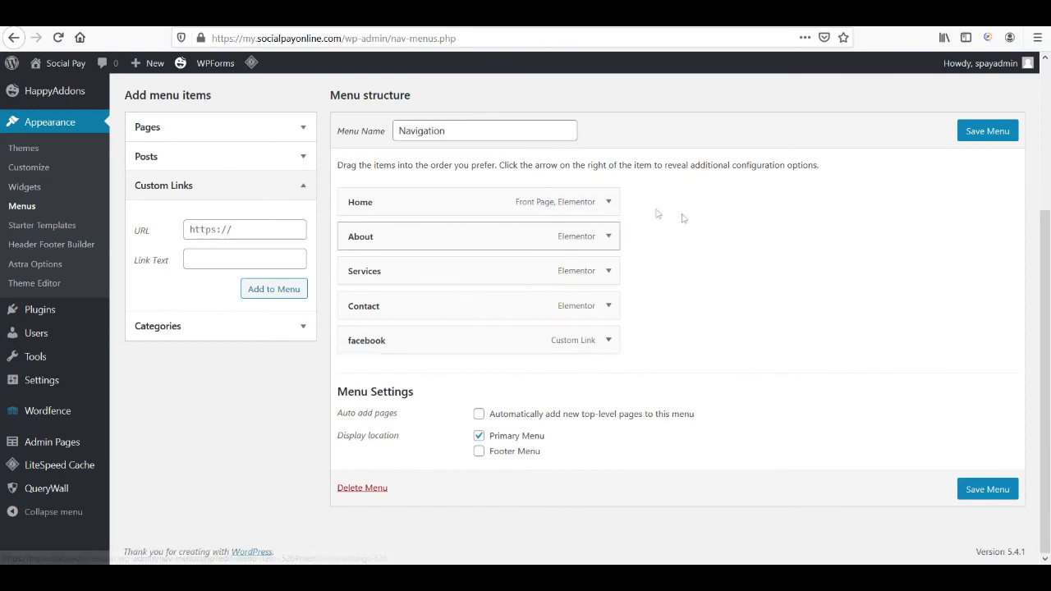
# Move the facebook menu item directly below Home, nest it as a sub item, and save the menu.
pyautogui.moveTo(430, 337); pyautogui.dragTo(418, 270)
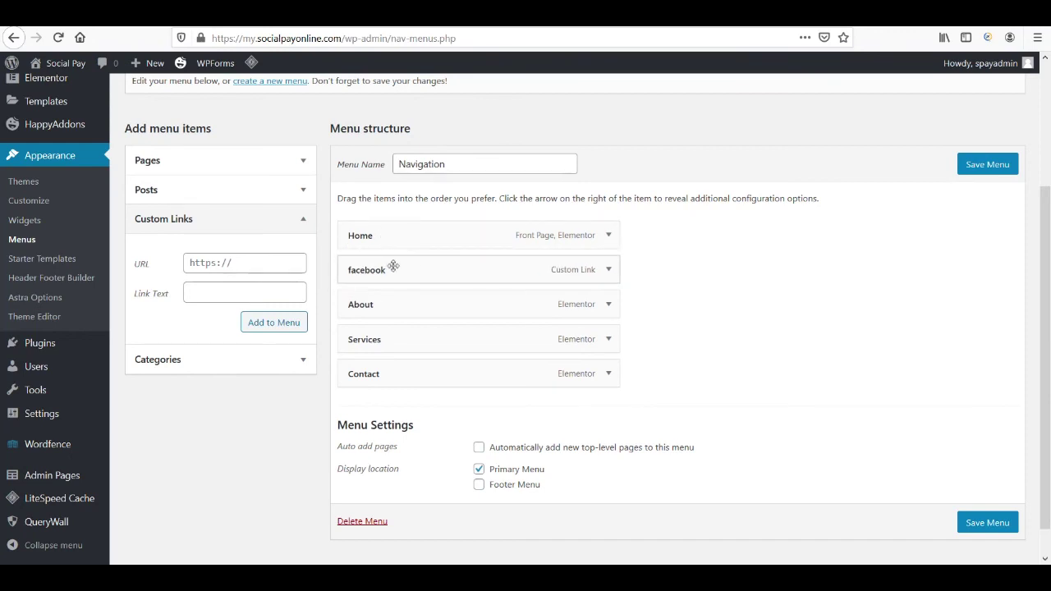
pyautogui.moveTo(394, 274); pyautogui.dragTo(426, 273)
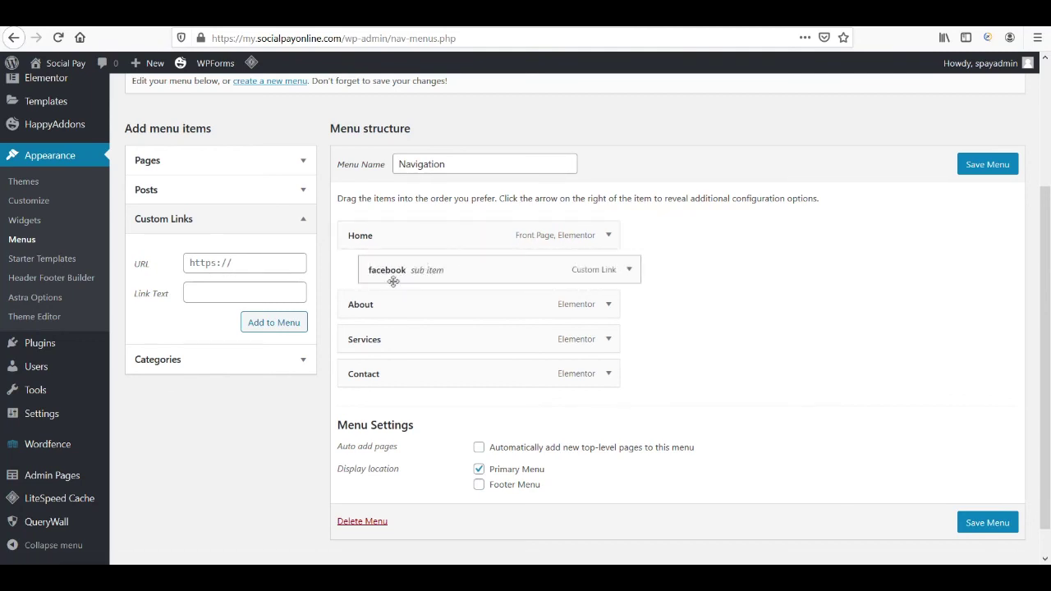
pyautogui.click(1008, 167)
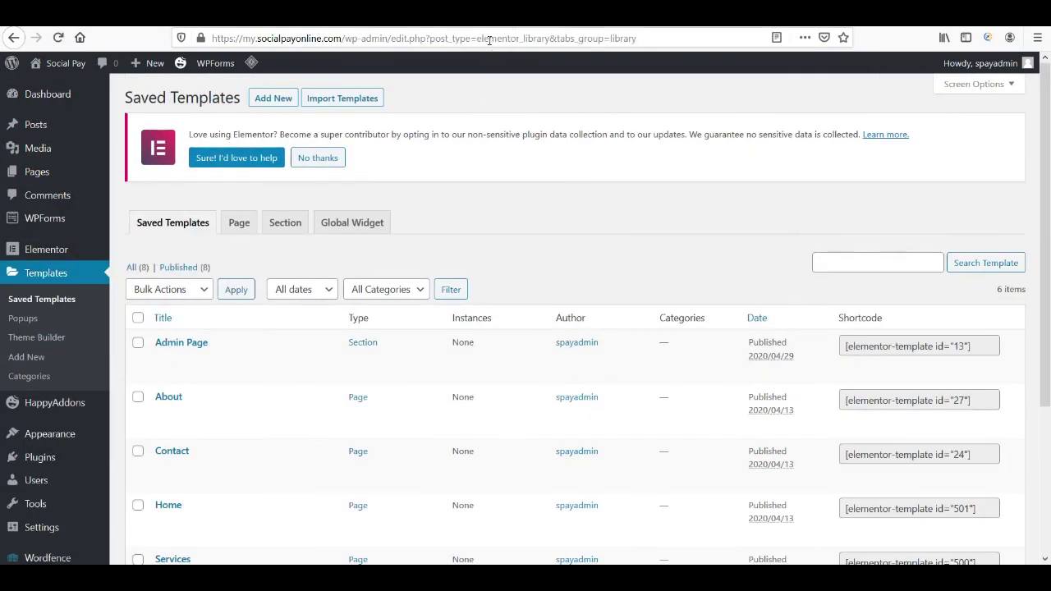
# Open my.socialpayonline.com and test the sub item in the header's Home dropdown.
pyautogui.click(489, 39)
pyautogui.write('my.socialpayonline.com')
pyautogui.press('Return')
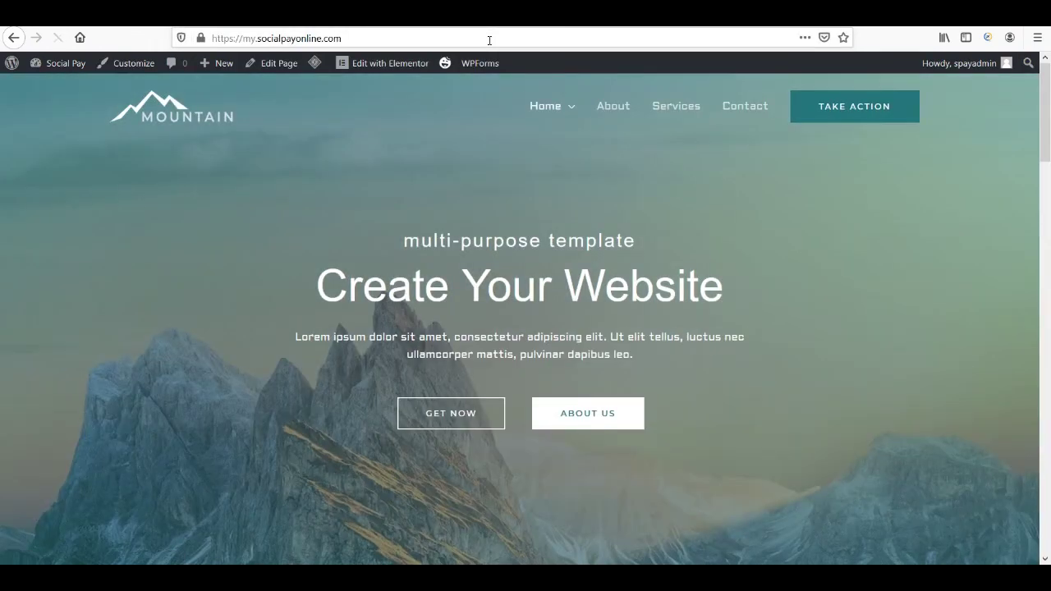
pyautogui.moveTo(568, 119)
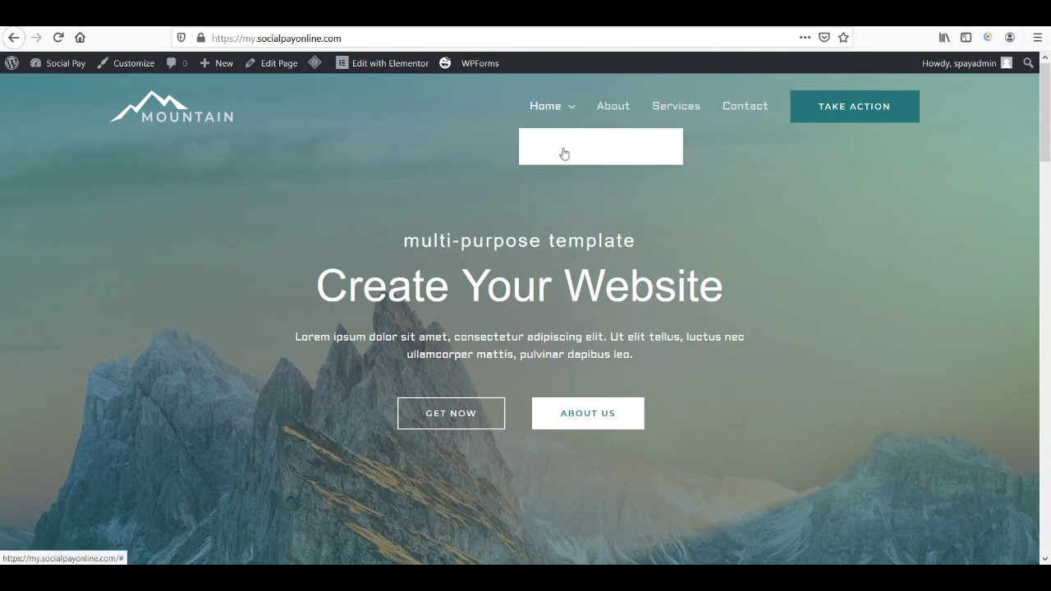
pyautogui.rightClick(564, 153)
pyautogui.click(564, 152)
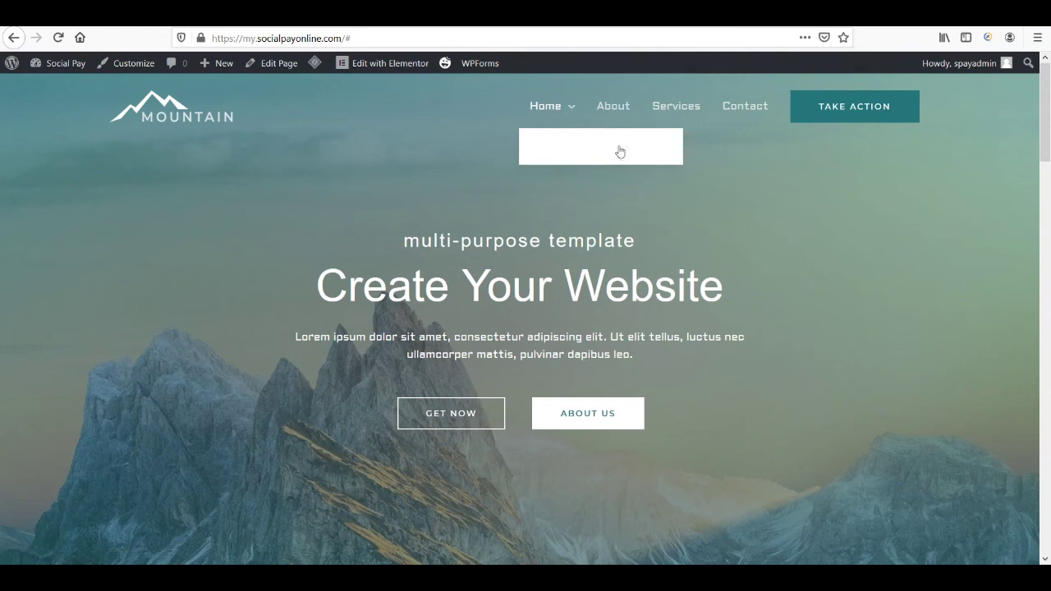